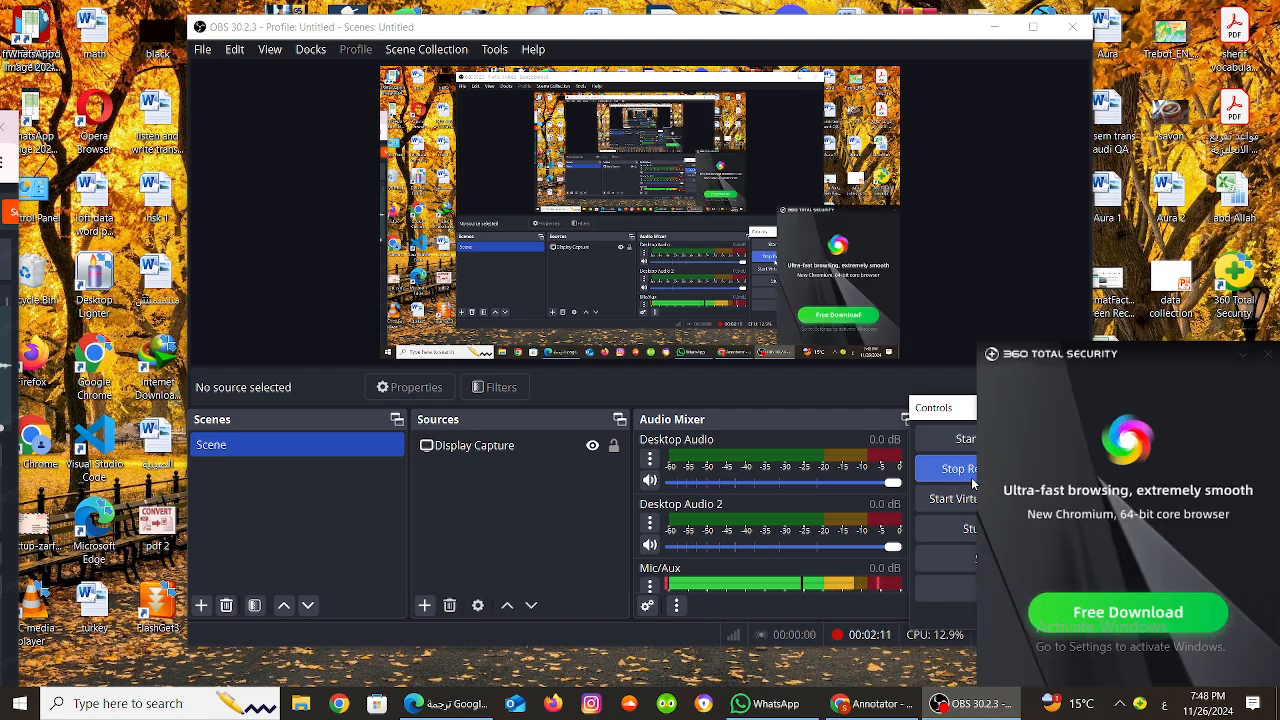
- Close the 360 Total Security pop-up, and pause and resume the recording in OBS
{"action": "left_click", "coordinate": [1272, 355]}
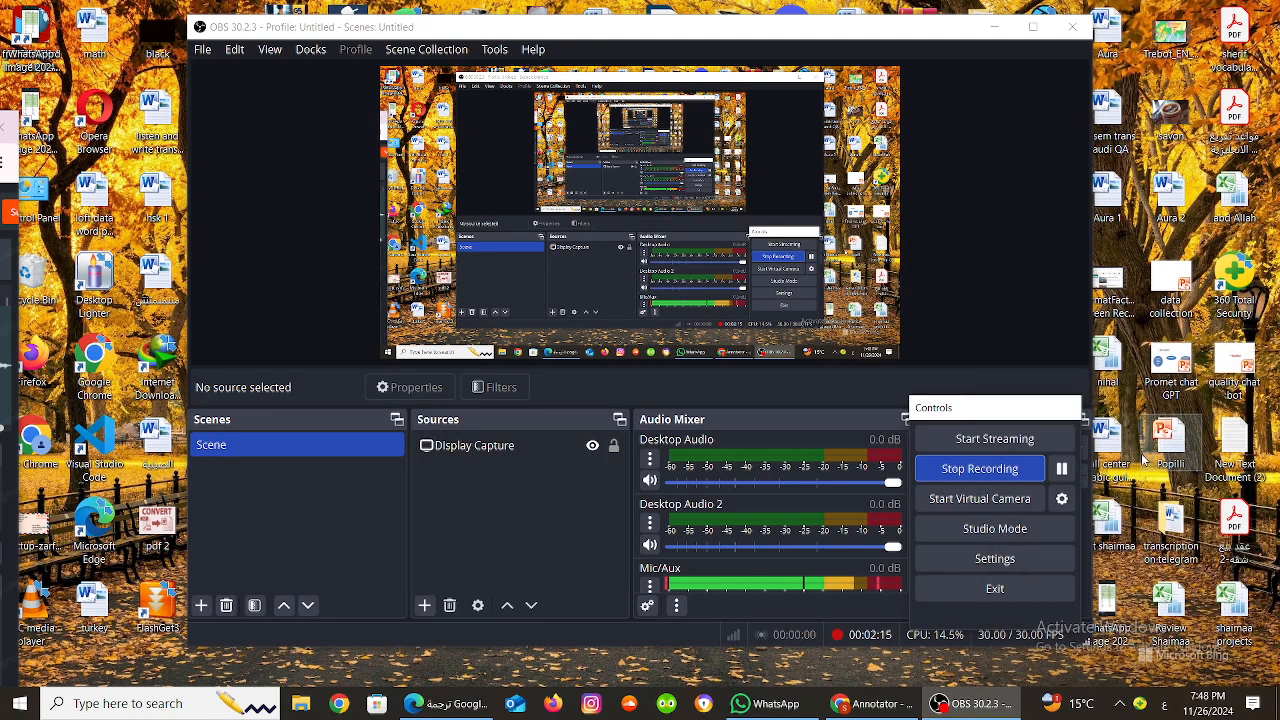
{"action": "left_click", "coordinate": [1062, 474]}
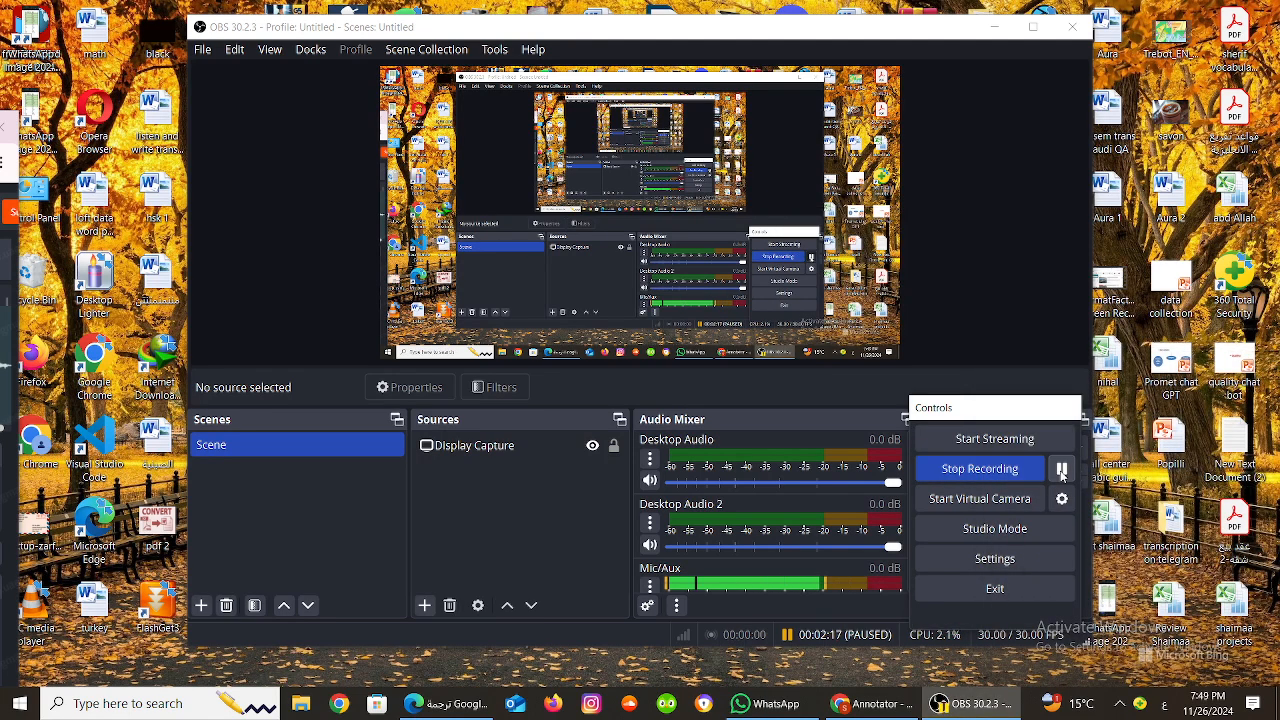
{"action": "left_click", "coordinate": [1062, 474]}
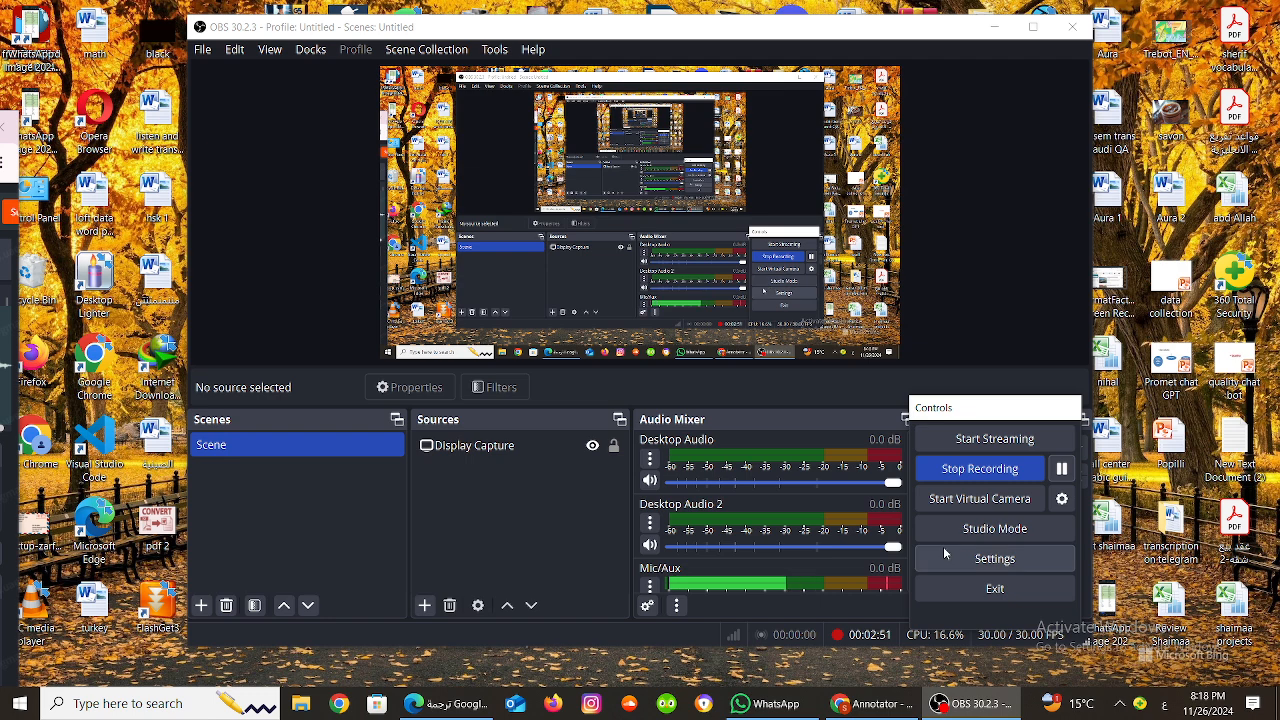
- Switch to the Chrome window with the Annotator page and display it in full screen
{"action": "mouse_move", "coordinate": [870, 703]}
{"action": "left_click", "coordinate": [870, 650]}
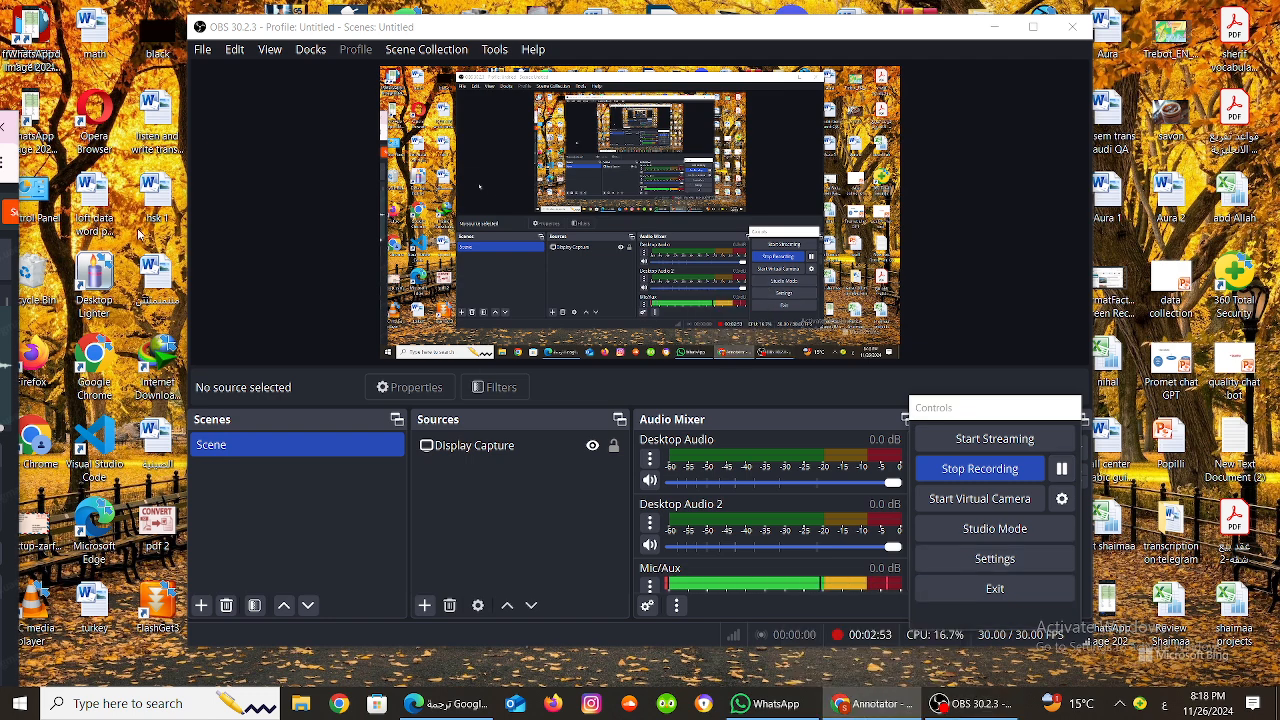
{"action": "left_click", "coordinate": [3, 162]}
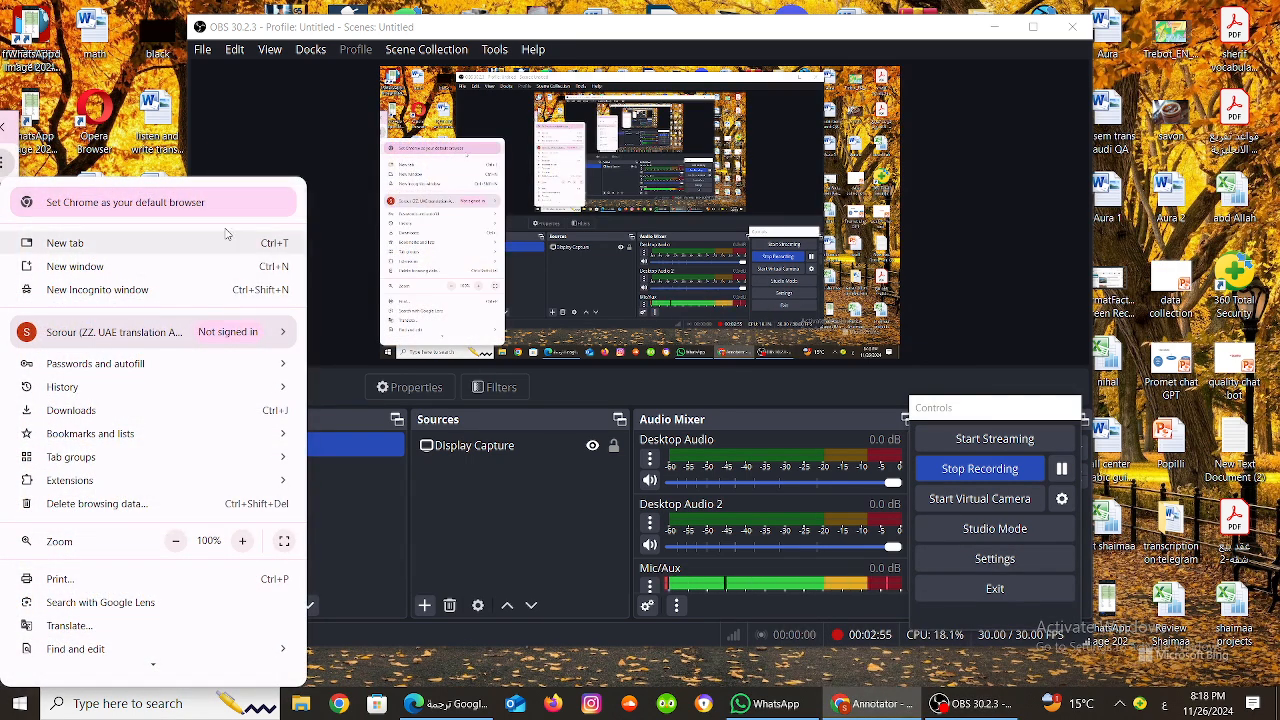
{"action": "left_click", "coordinate": [283, 541]}
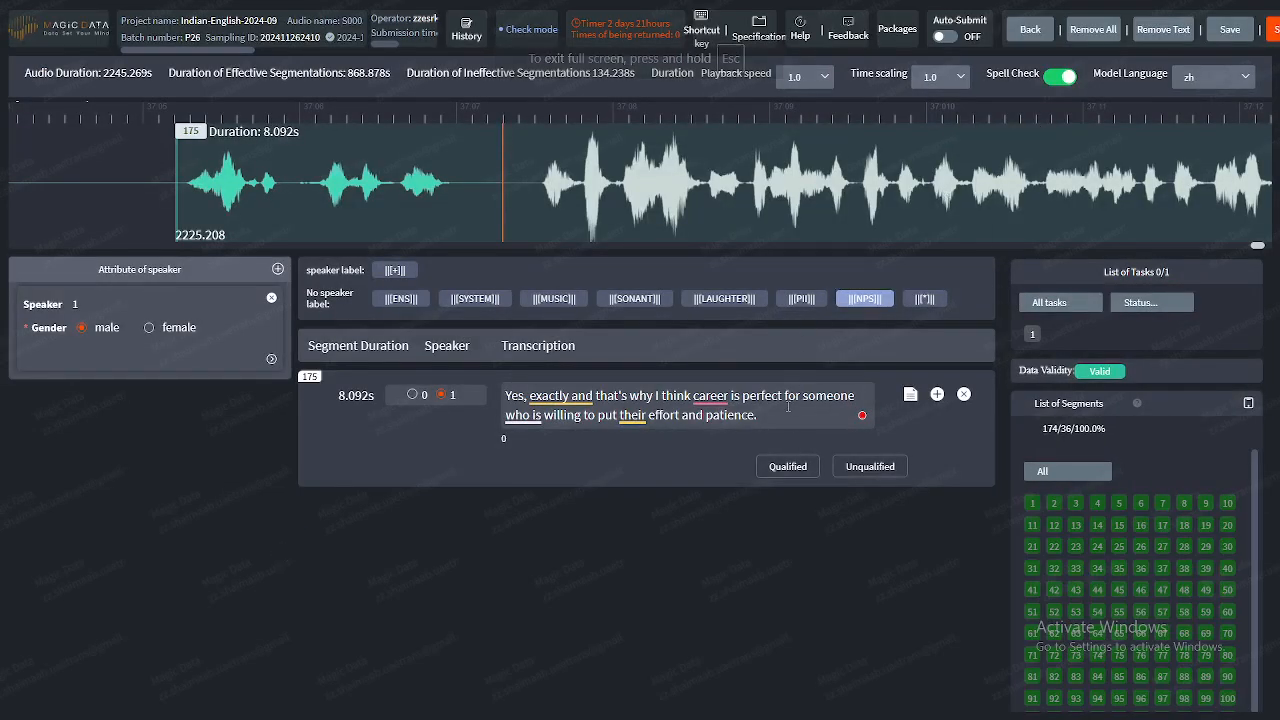
- Mark segment 175 as qualified and exit full screen
{"action": "left_click", "coordinate": [791, 433]}
{"action": "left_click", "coordinate": [788, 474]}
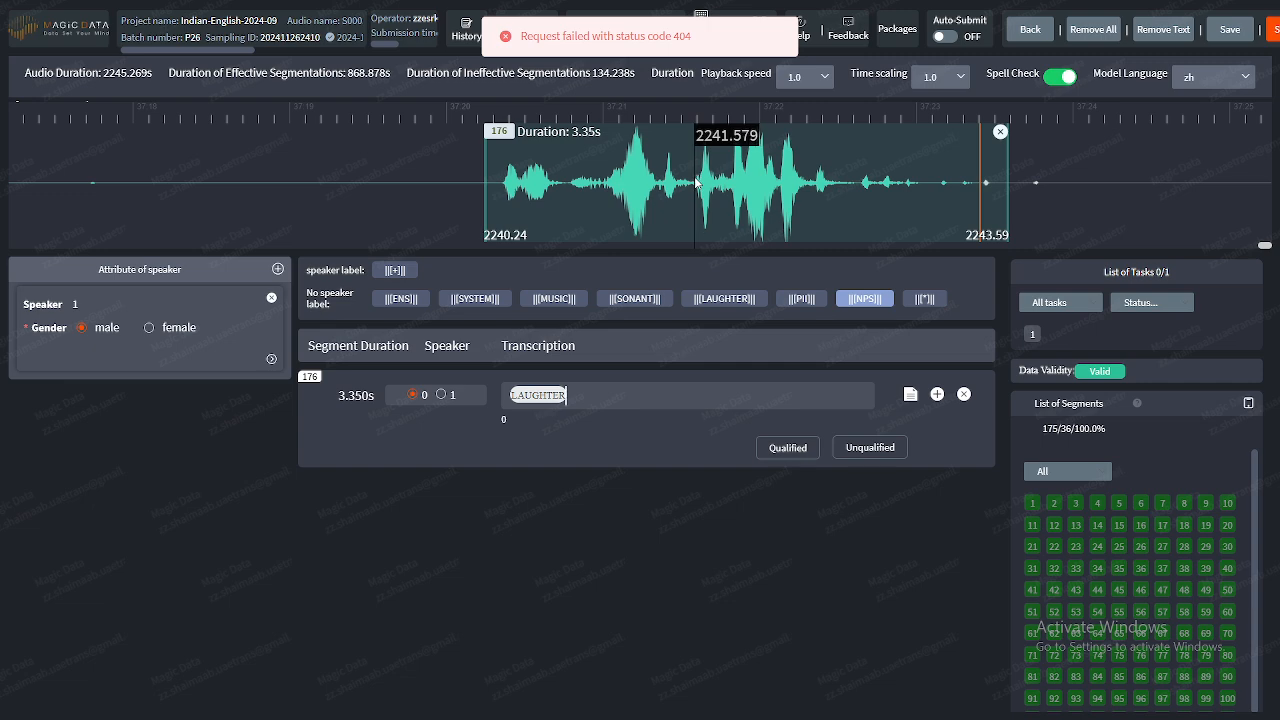
{"action": "mouse_move", "coordinate": [761, 2]}
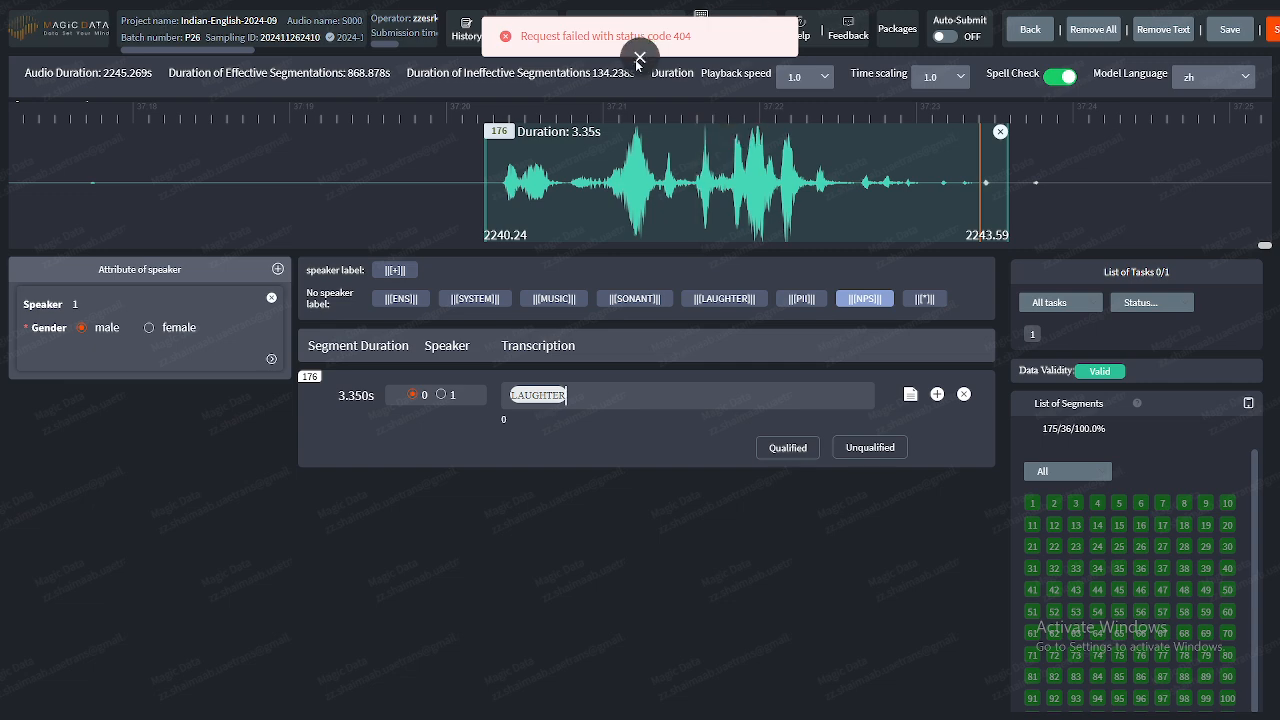
{"action": "left_click", "coordinate": [636, 60]}
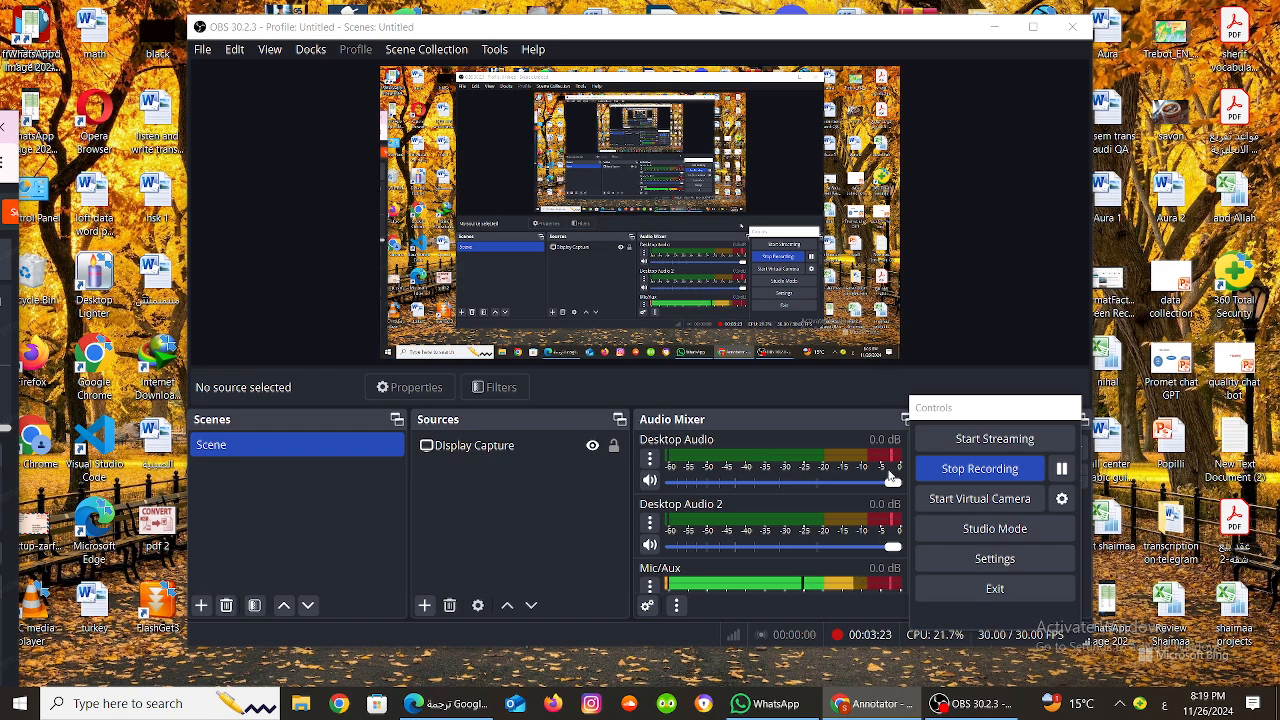
- Display the Chrome Annotator page in full screen again, with segment 176 open
{"action": "mouse_move", "coordinate": [870, 703]}
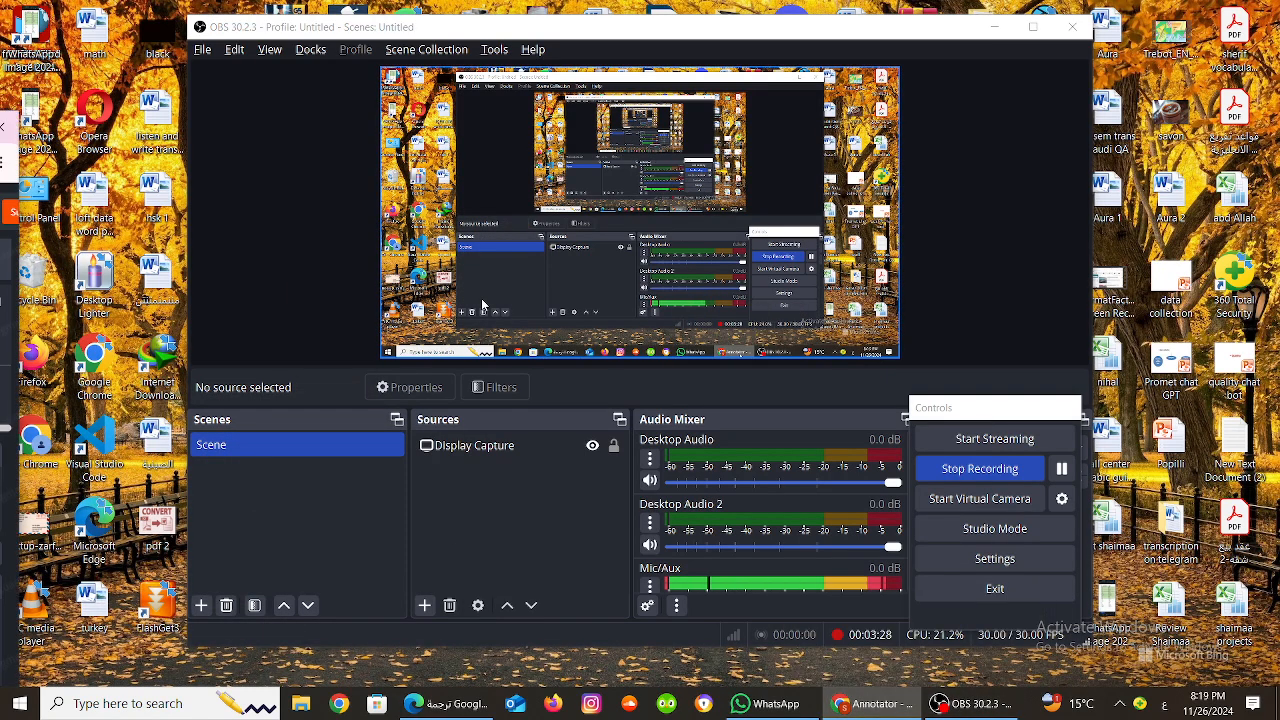
{"action": "left_click", "coordinate": [3, 163]}
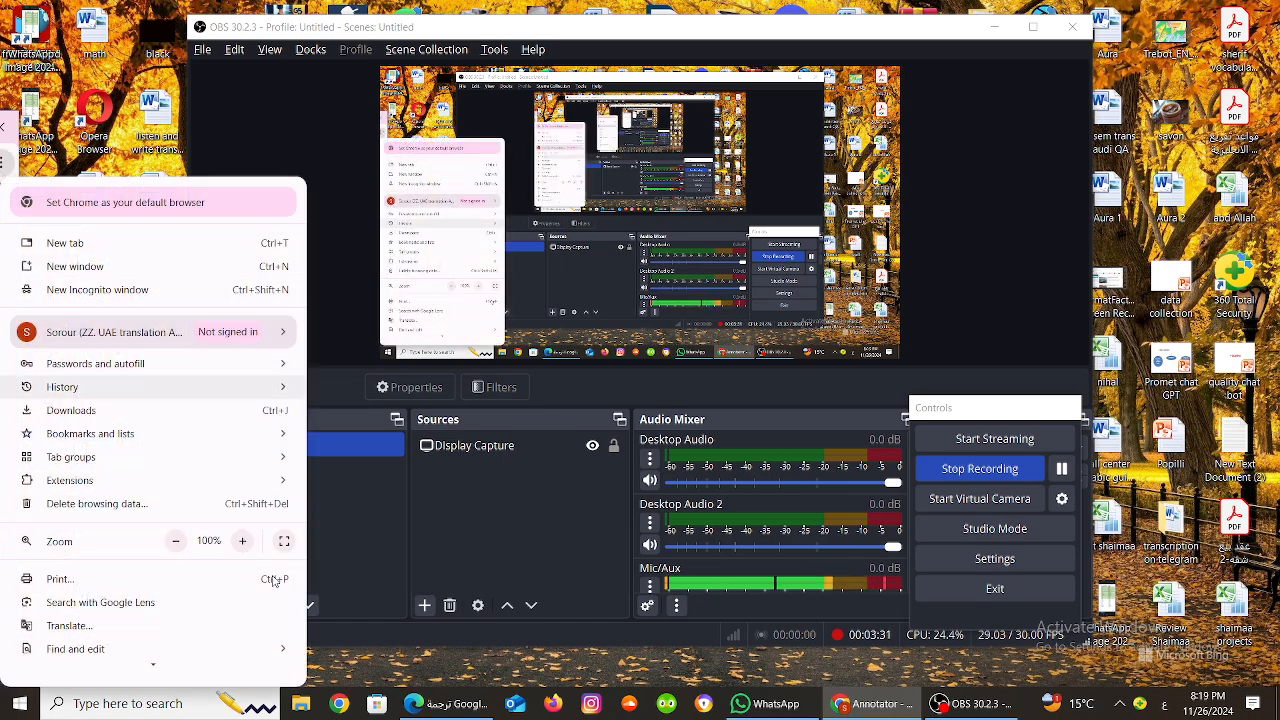
{"action": "left_click", "coordinate": [285, 541]}
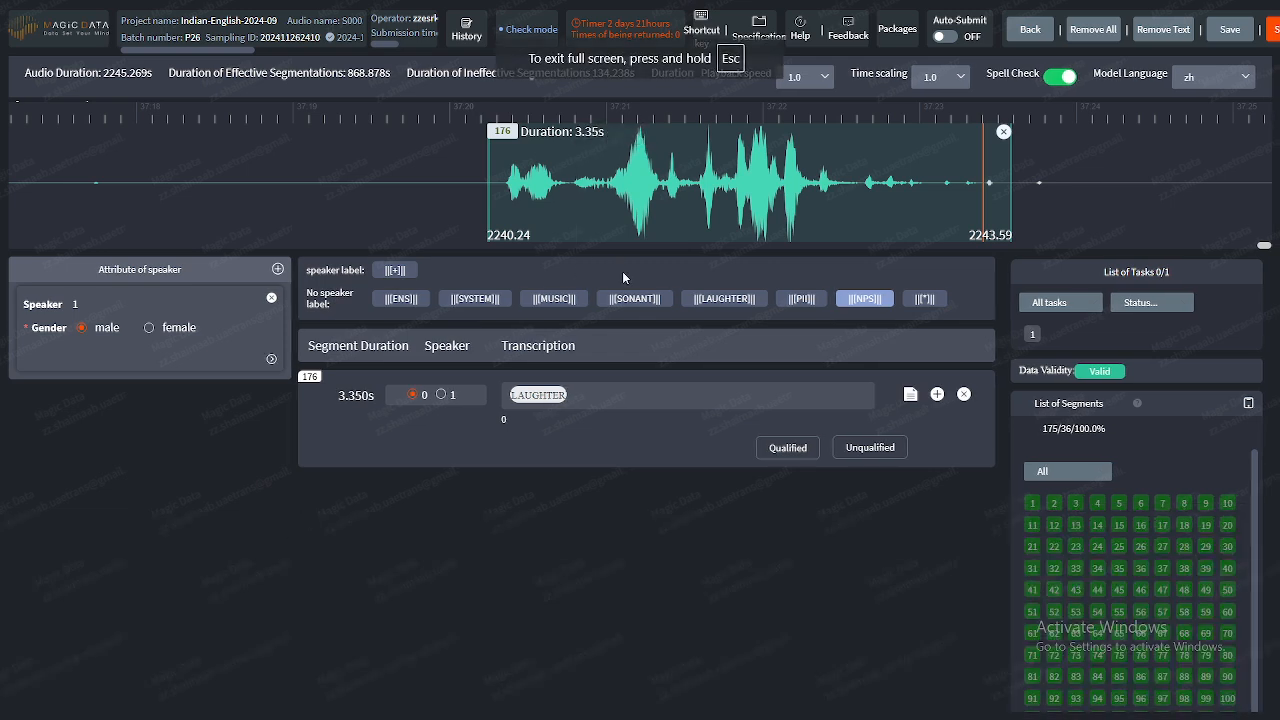
{"action": "type", "text": "ةرةروتةروةروةرو"}
{"action": "key", "text": "BackSpace"}
{"action": "key", "text": "BackSpace"}
{"action": "key", "text": "BackSpace"}
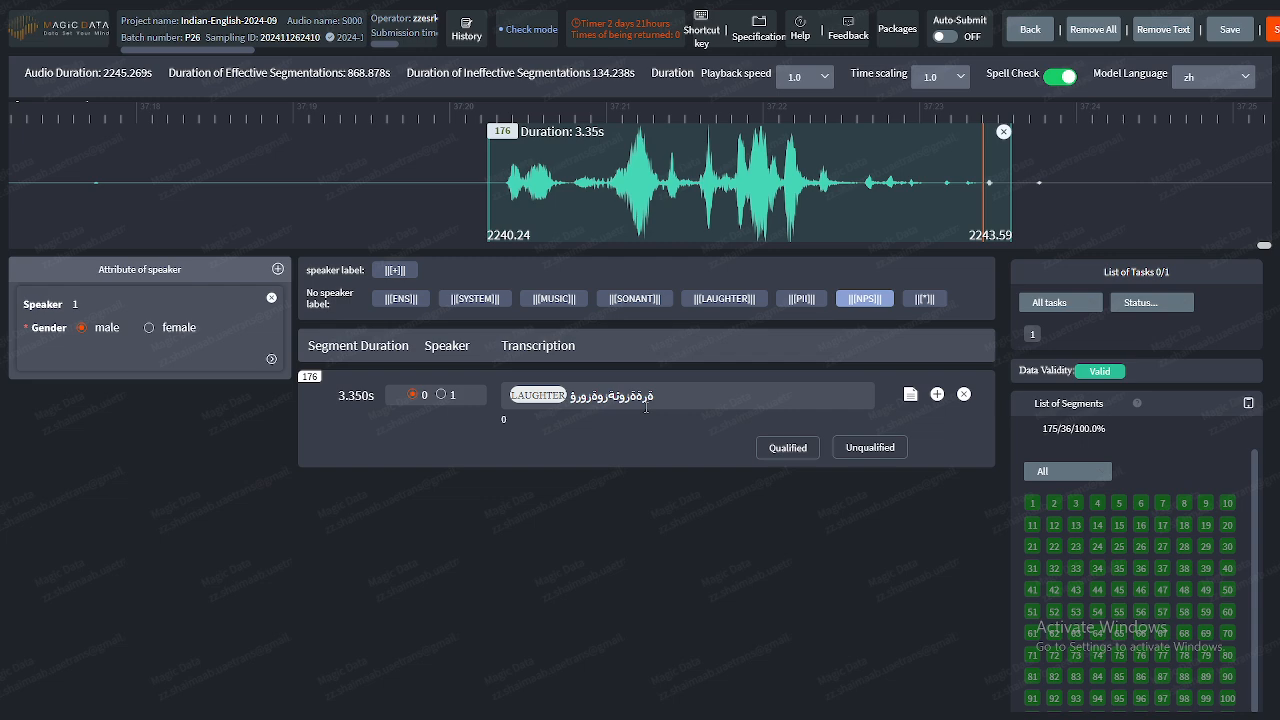
{"action": "key", "text": "BackSpace"}
{"action": "key", "text": "BackSpace"}
{"action": "key", "text": "BackSpace"}
{"action": "key", "text": "BackSpace"}
{"action": "key", "text": "BackSpace"}
{"action": "key", "text": "BackSpace"}
{"action": "key", "text": "BackSpace"}
{"action": "key", "text": "BackSpace"}
{"action": "key", "text": "BackSpace"}
{"action": "key", "text": "BackSpace"}
{"action": "key", "text": "BackSpace"}
{"action": "key", "text": "BackSpace"}
- Save the annotation task, repeating the save several times
{"action": "left_click", "coordinate": [1236, 32]}
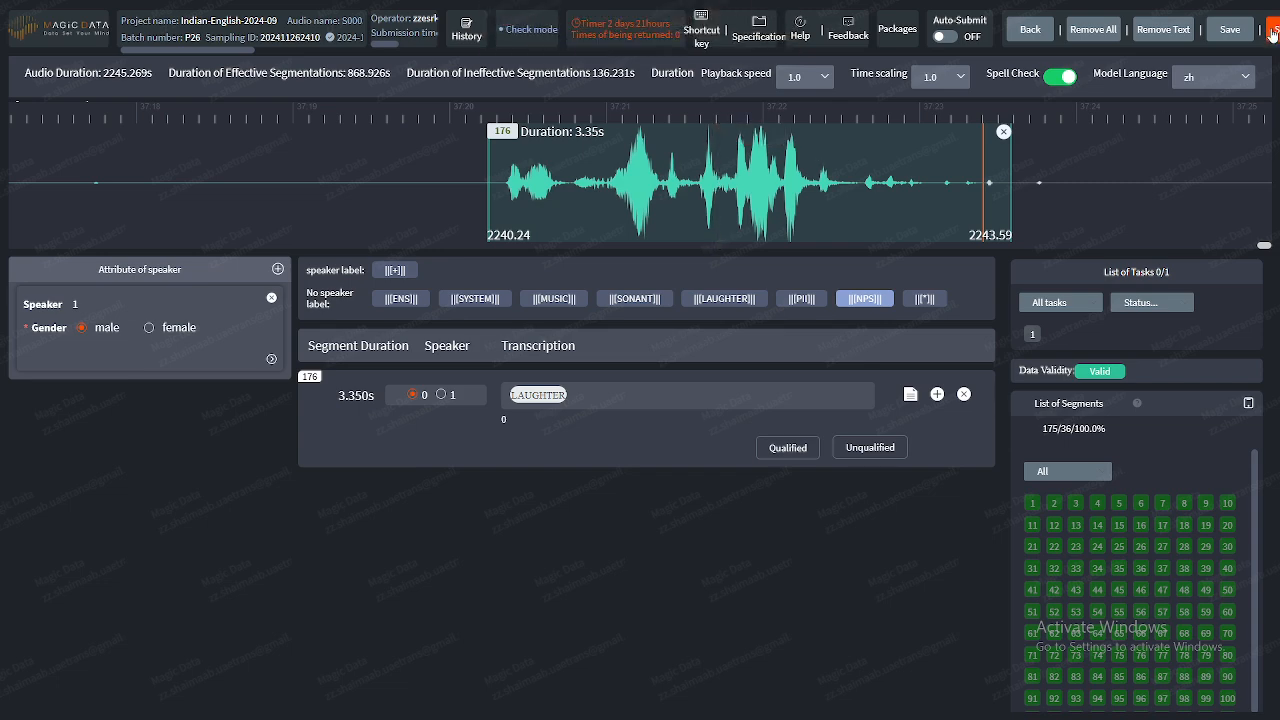
{"action": "left_click", "coordinate": [1229, 30]}
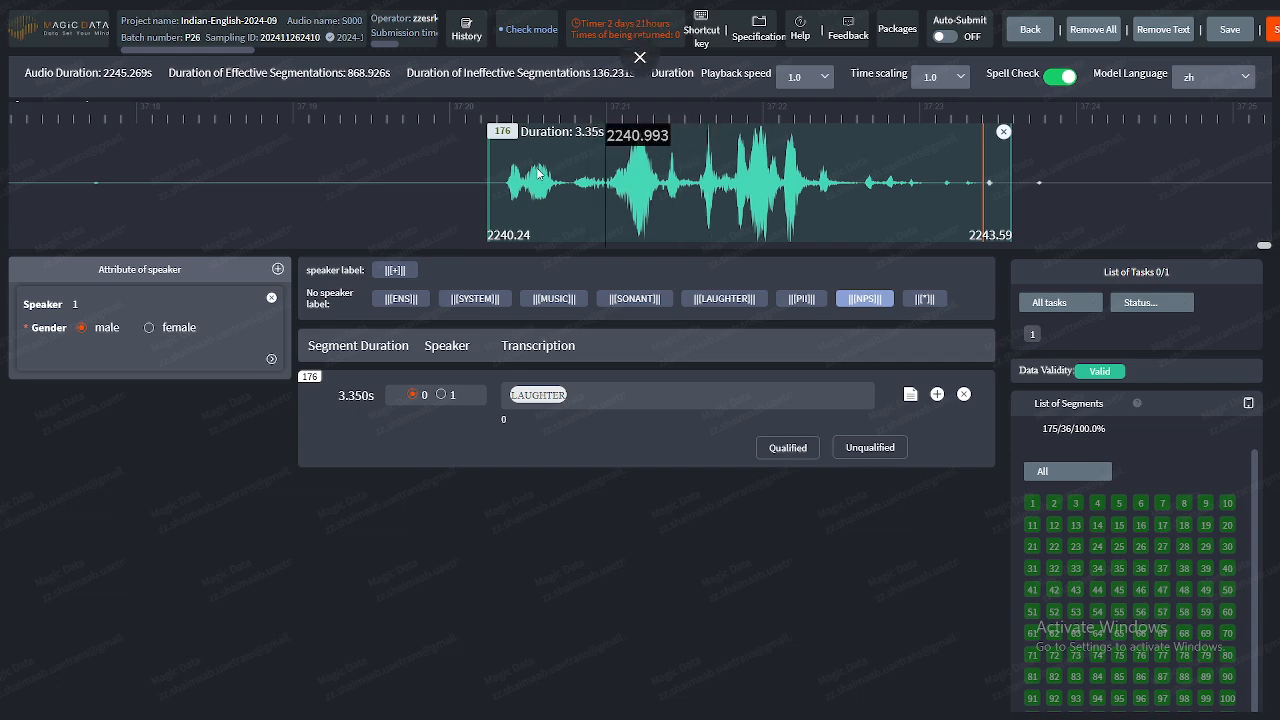
{"action": "left_click", "coordinate": [1226, 36]}
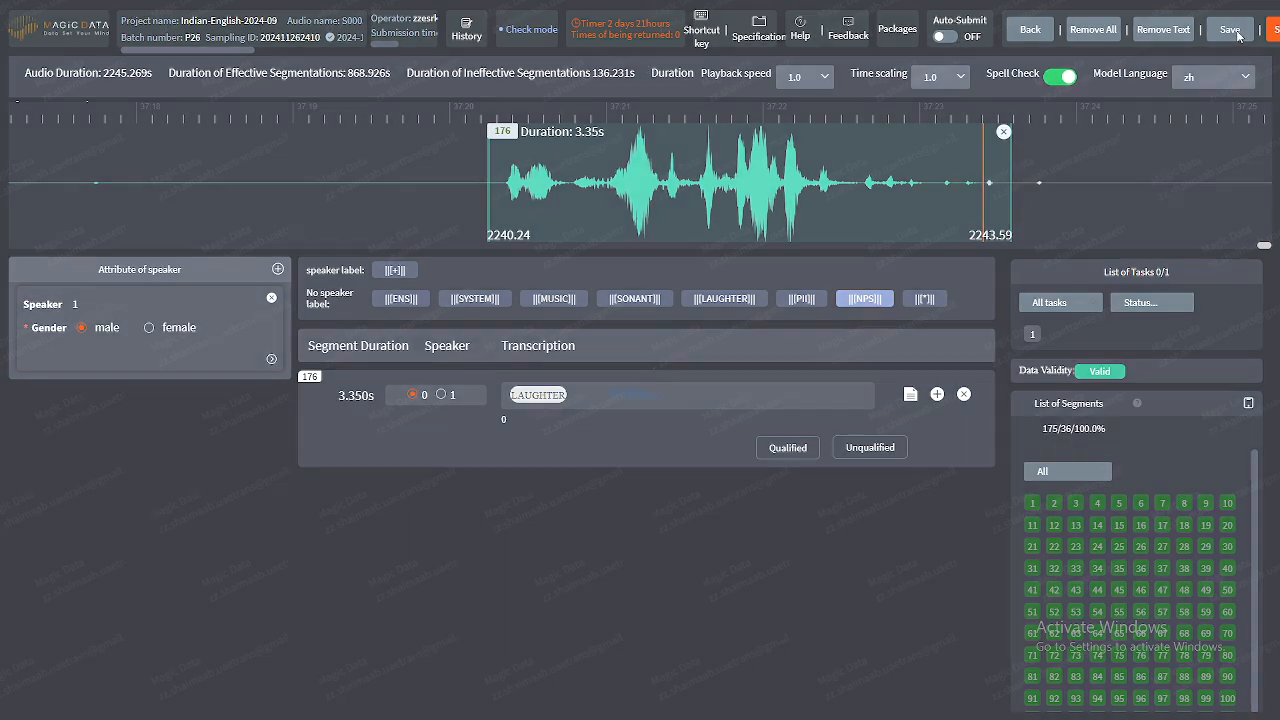
{"action": "left_click", "coordinate": [1230, 30]}
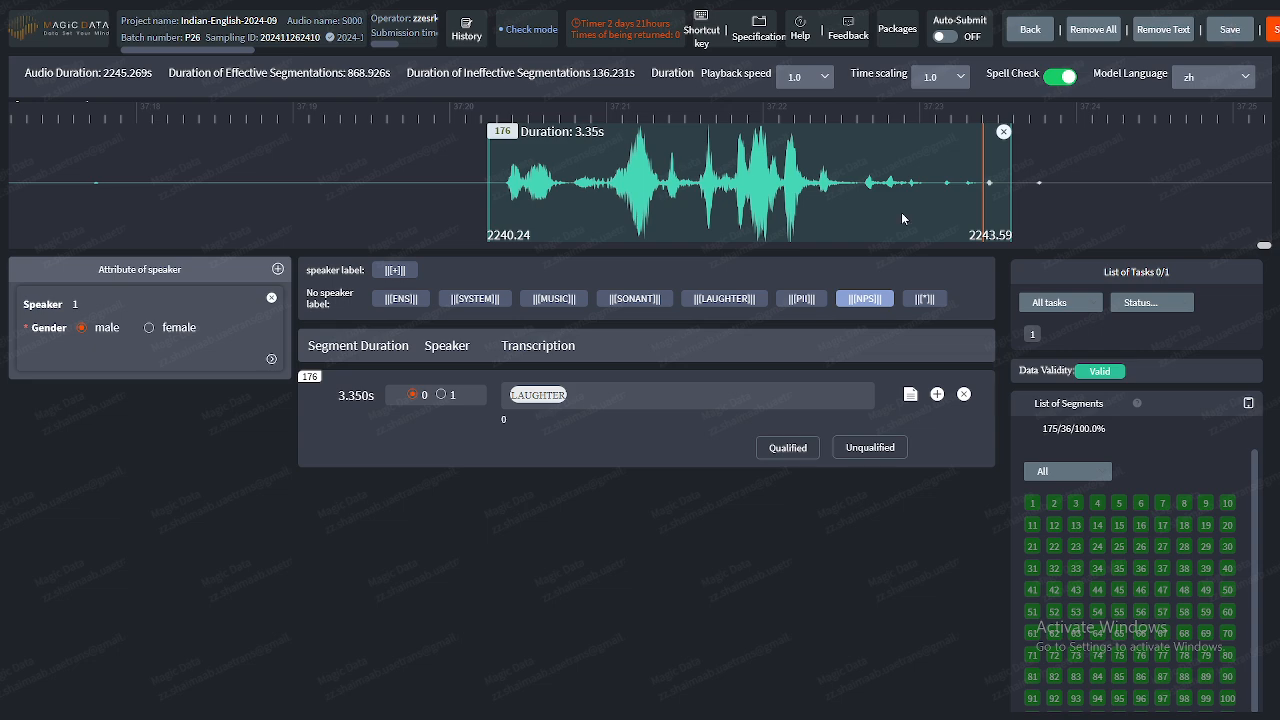
- Exit the Annotator's full screen view and minimize the OBS window
{"action": "mouse_move", "coordinate": [640, 58]}
{"action": "left_click", "coordinate": [640, 58]}
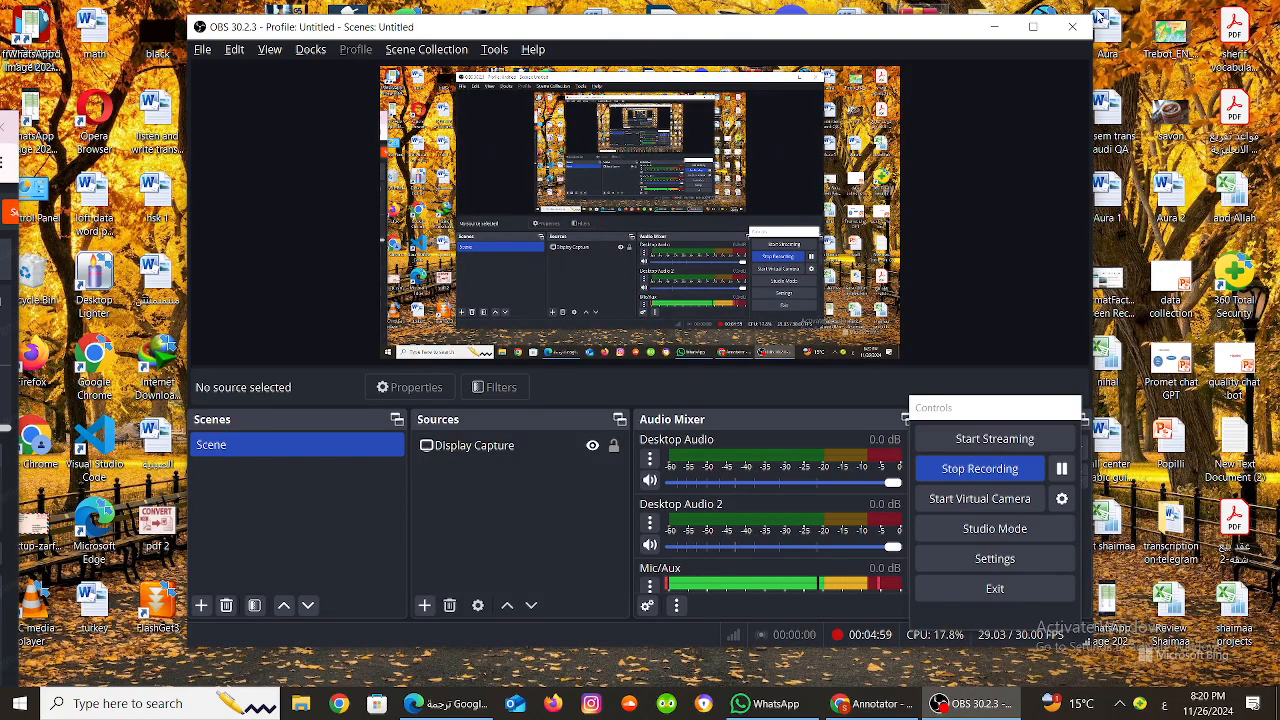
{"action": "left_click", "coordinate": [993, 27]}
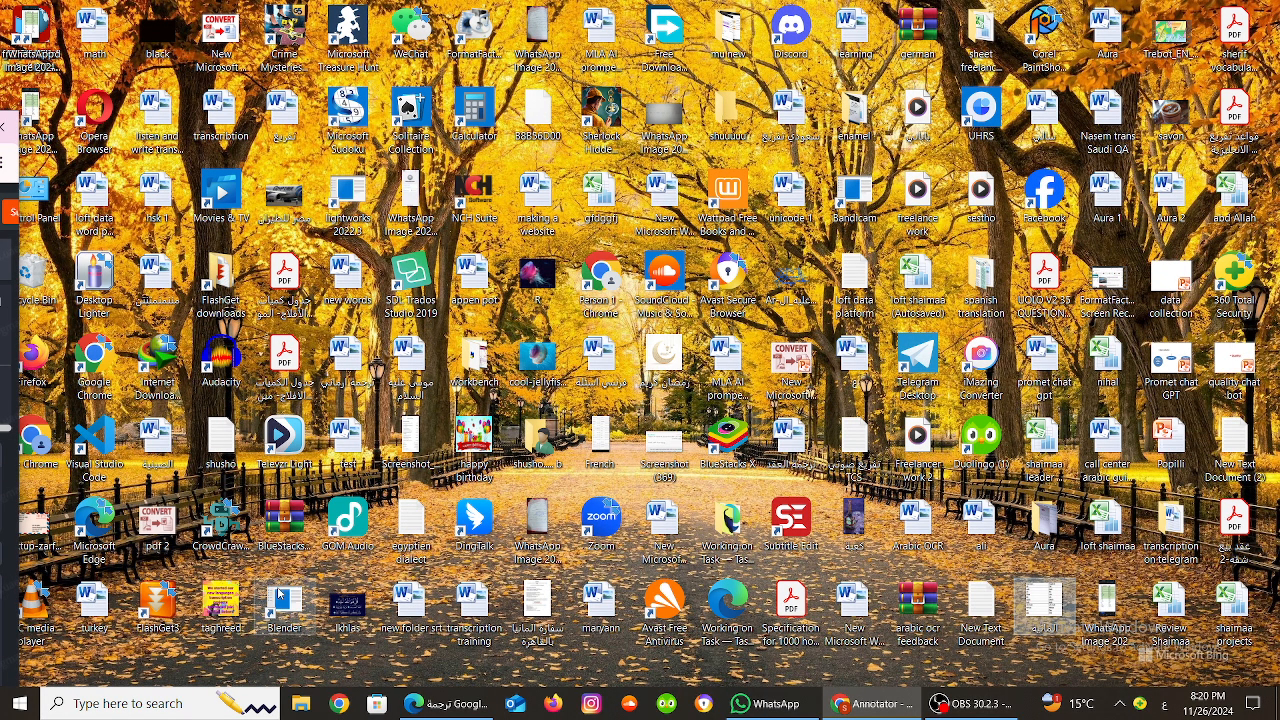
- Open the image Screenshot (2263) from the Screenshots folder in Pictures
{"action": "left_click", "coordinate": [300, 714]}
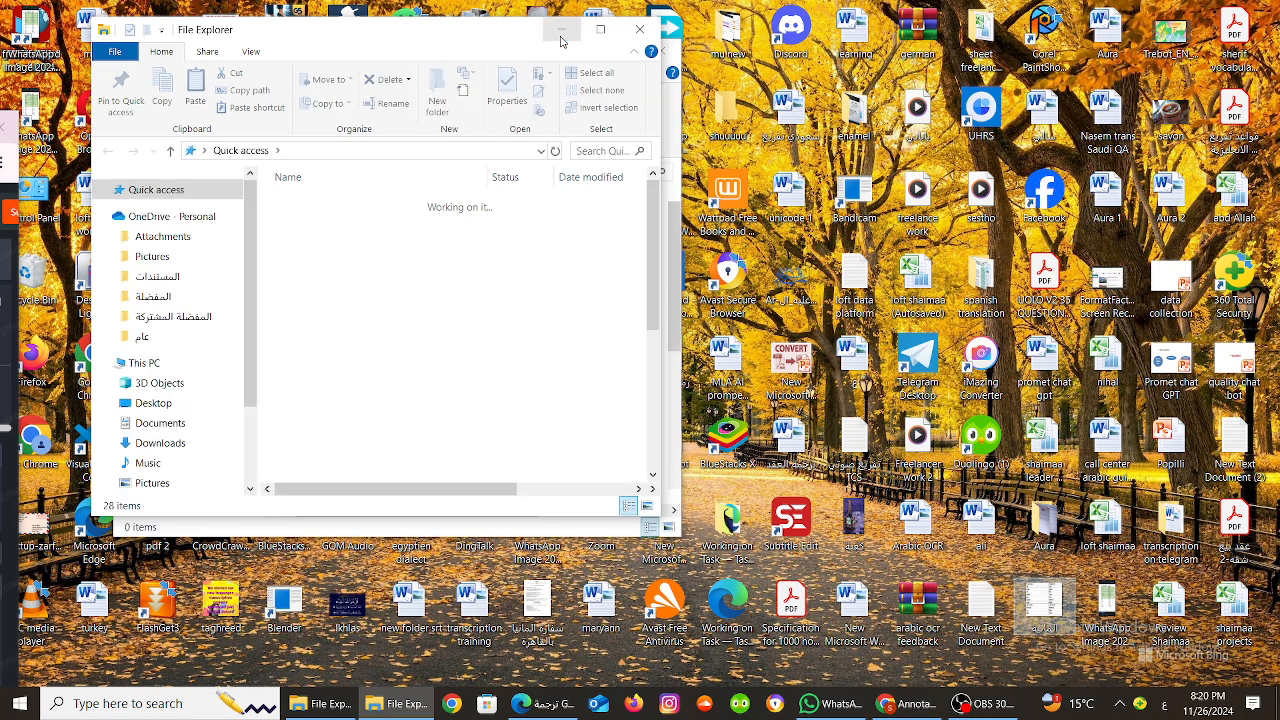
{"action": "left_click", "coordinate": [172, 486]}
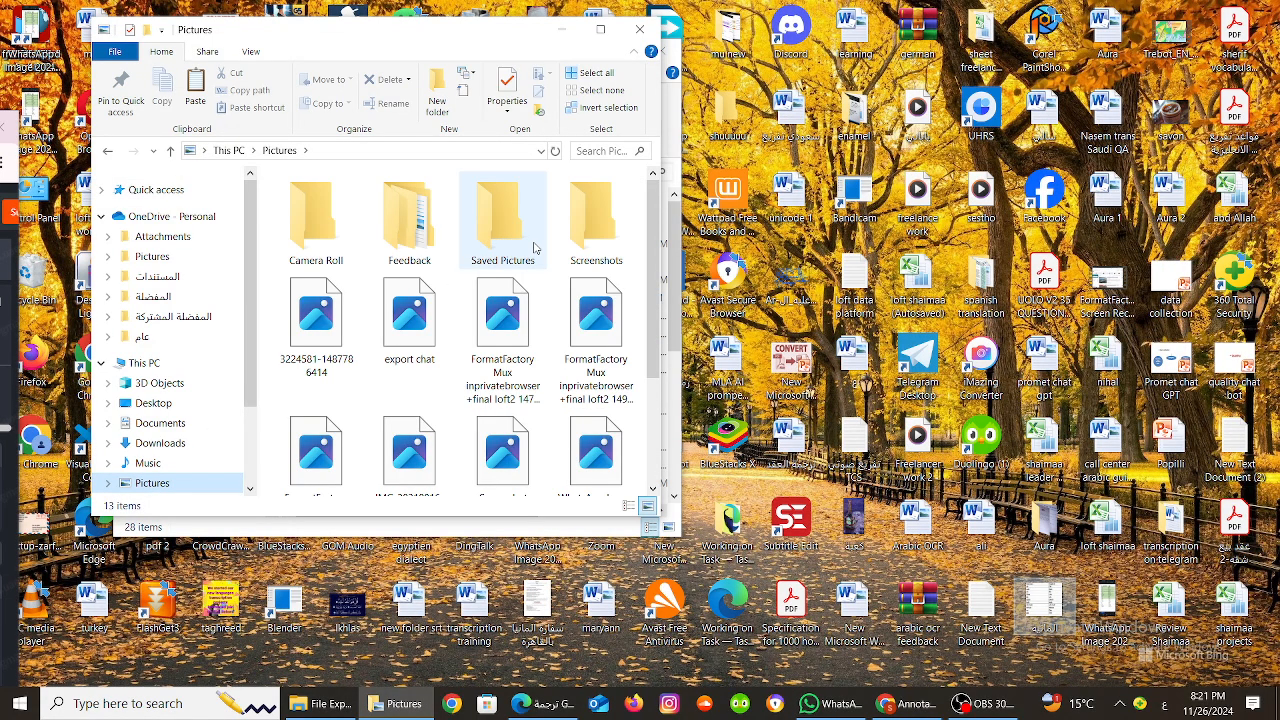
{"action": "left_click", "coordinate": [596, 250]}
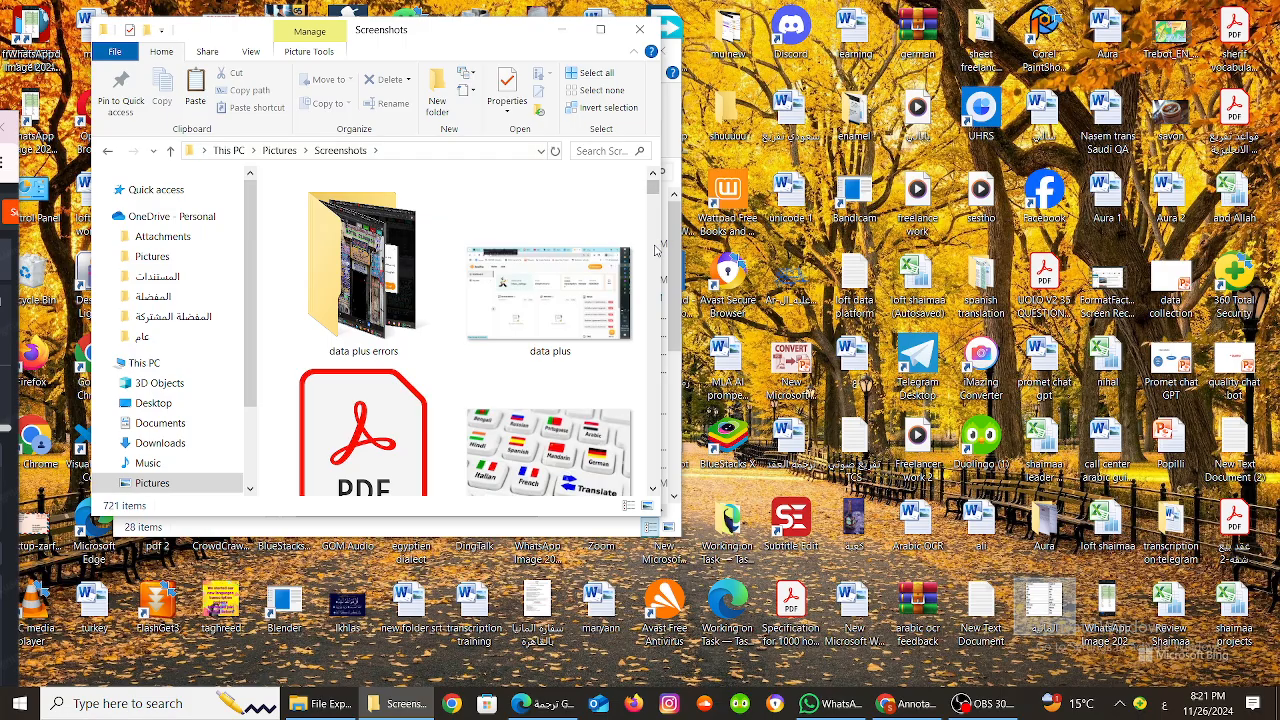
{"action": "scroll", "coordinate": [656, 250], "scroll_direction": "down", "scroll_amount": 8}
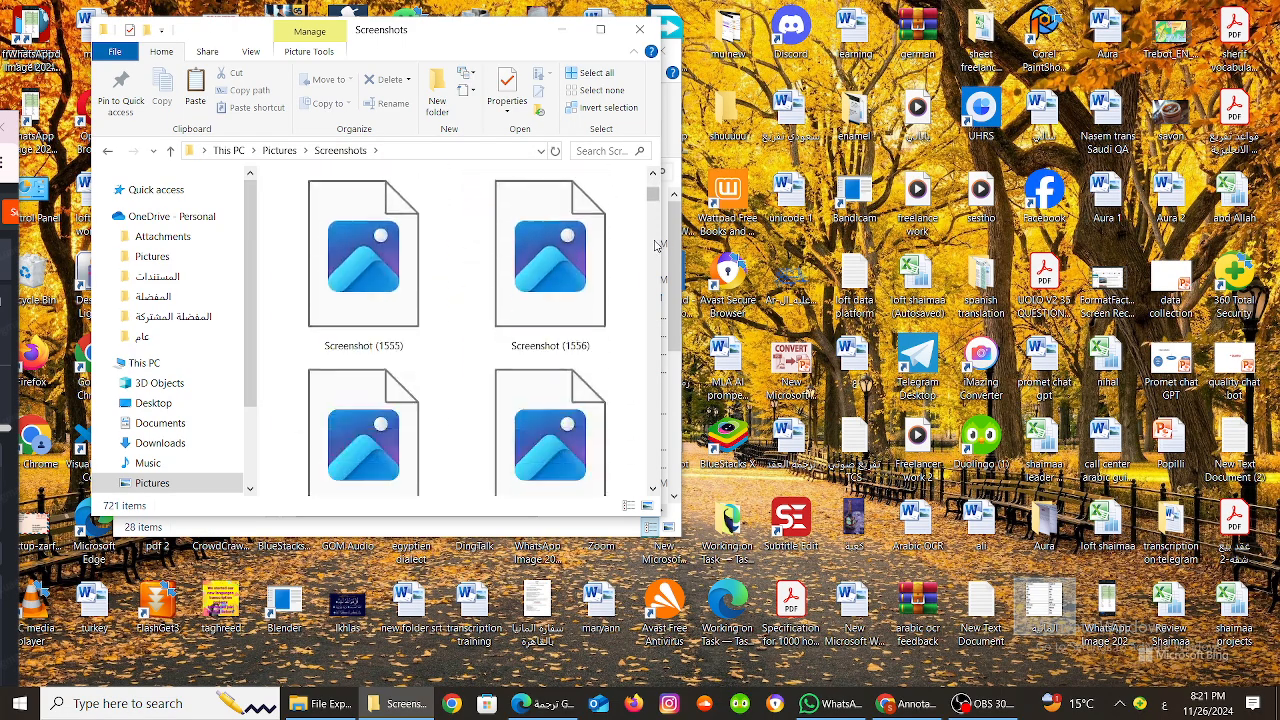
{"action": "left_click_drag", "start_coordinate": [654, 196], "coordinate": [653, 472]}
{"action": "double_click", "coordinate": [546, 310]}
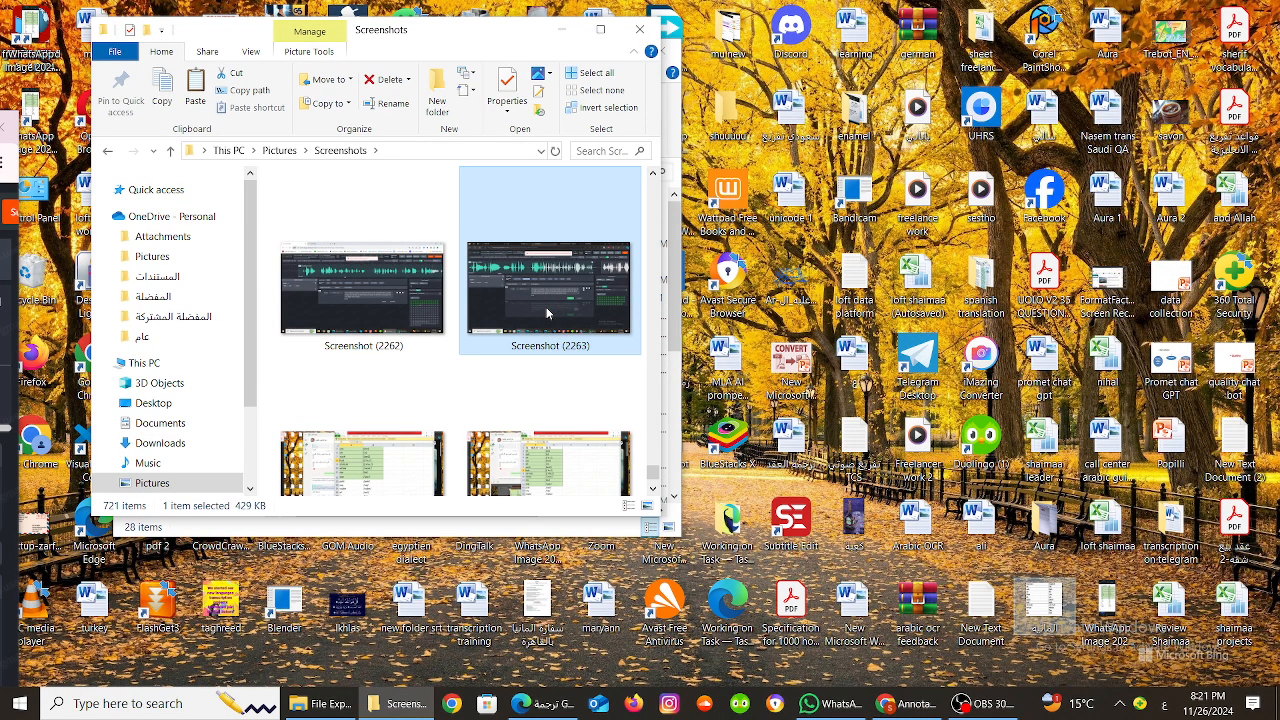
{"action": "double_click", "coordinate": [546, 307]}
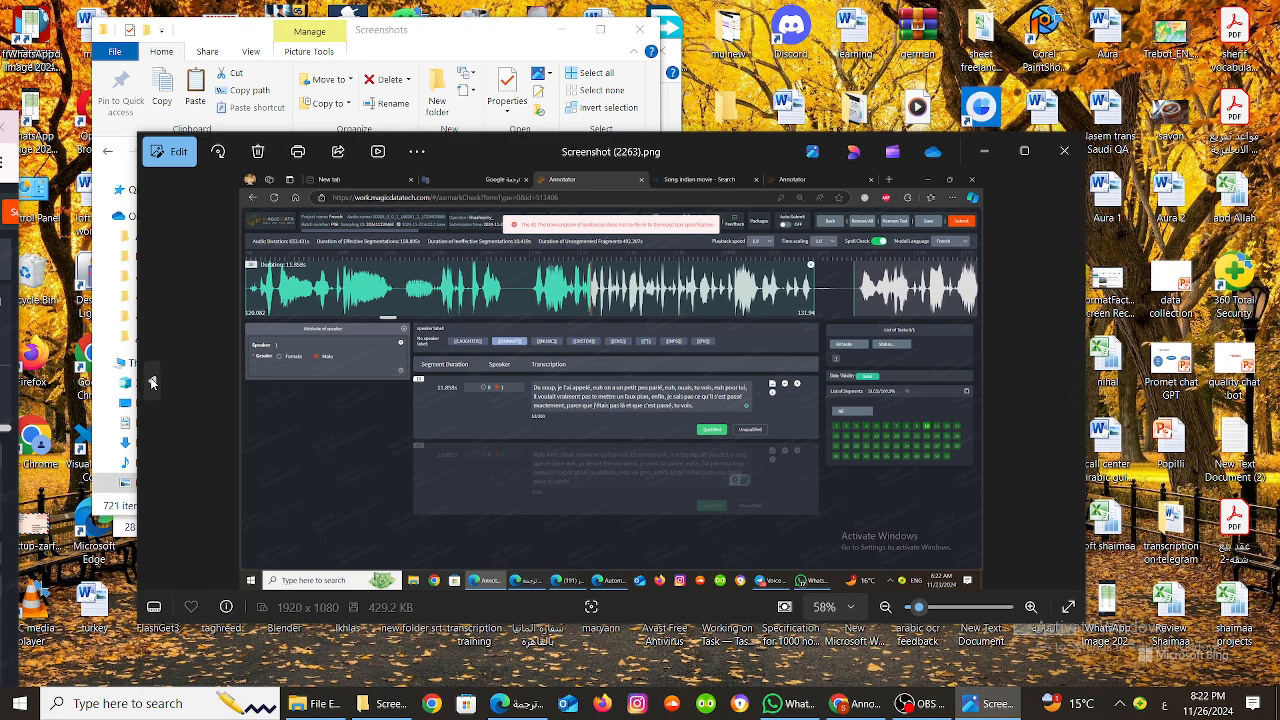
- Show Screenshot (2262) enlarged to 110% on the "Request failed with status code 502" message
{"action": "left_click", "coordinate": [152, 383]}
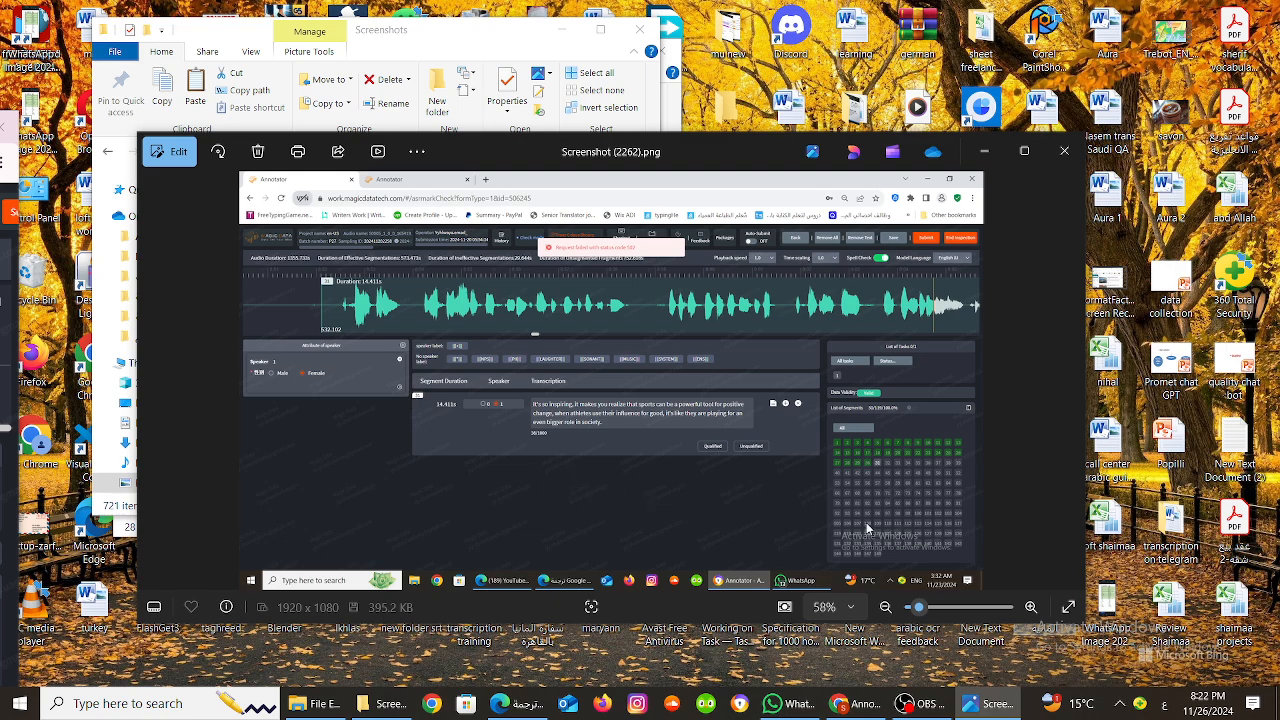
{"action": "left_click", "coordinate": [1030, 607]}
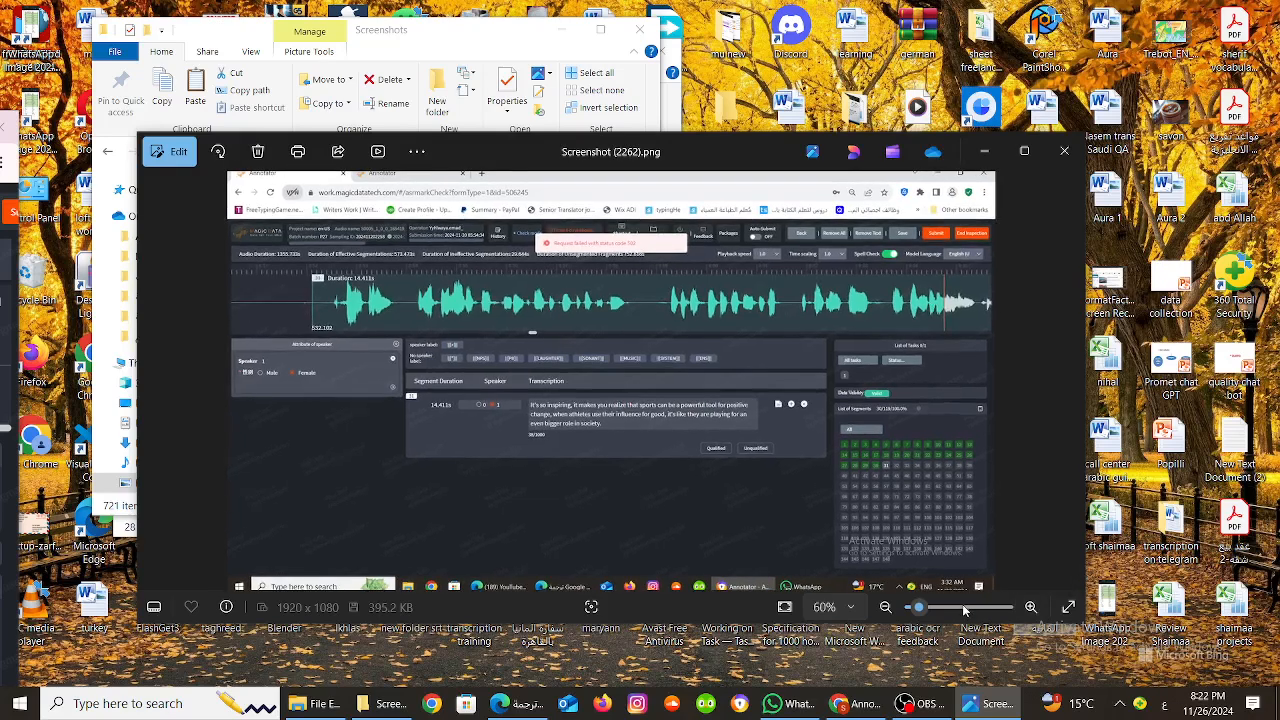
{"action": "left_click", "coordinate": [1030, 608]}
{"action": "left_click", "coordinate": [1030, 608]}
{"action": "left_click", "coordinate": [1030, 608]}
{"action": "left_click", "coordinate": [1030, 608]}
{"action": "left_click", "coordinate": [1030, 608]}
{"action": "left_click_drag", "start_coordinate": [781, 407], "coordinate": [745, 560]}
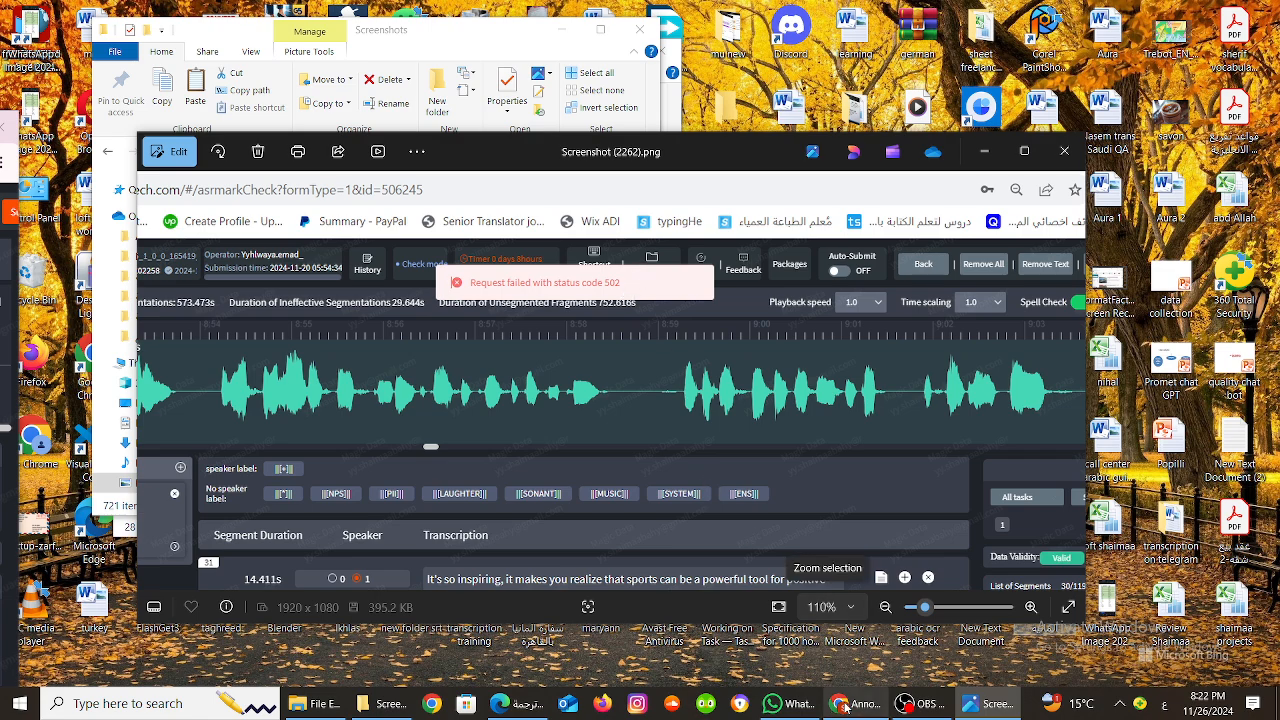
- Switch to Microsoft Edge, view the Inspection Tasks on its Annotator tab, and open a new tab
{"action": "left_click", "coordinate": [499, 703]}
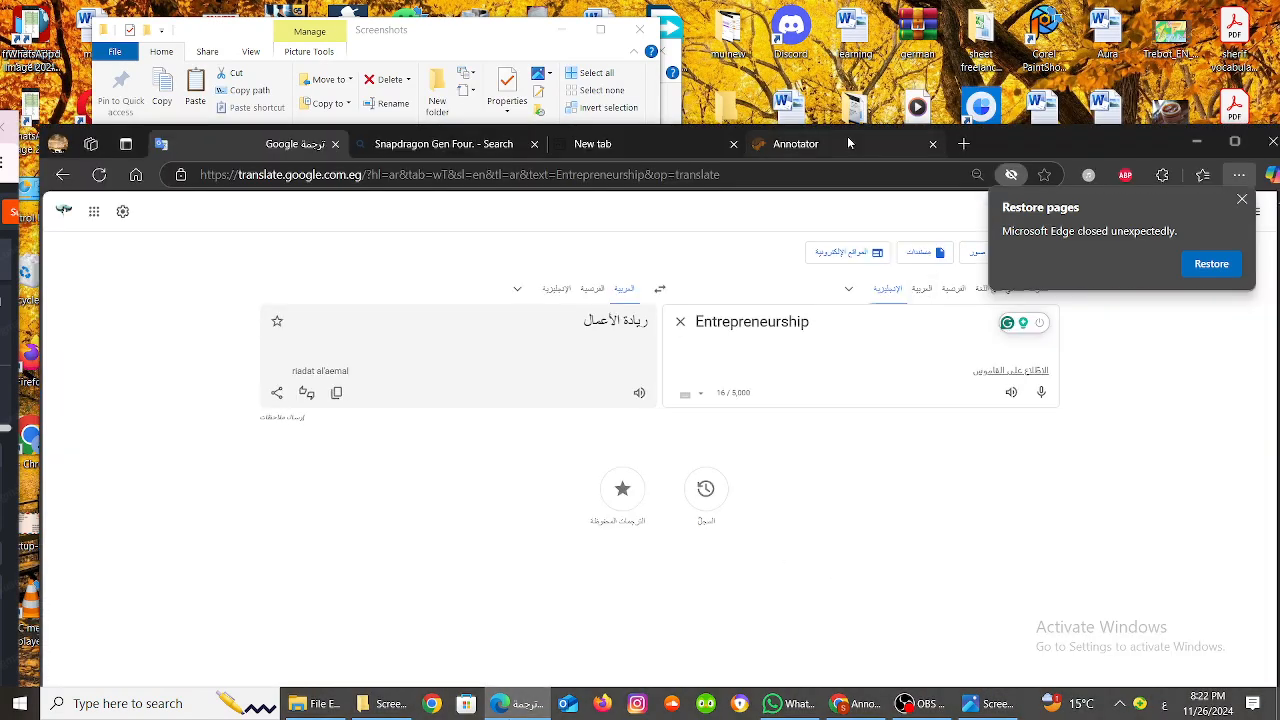
{"action": "left_click", "coordinate": [831, 143]}
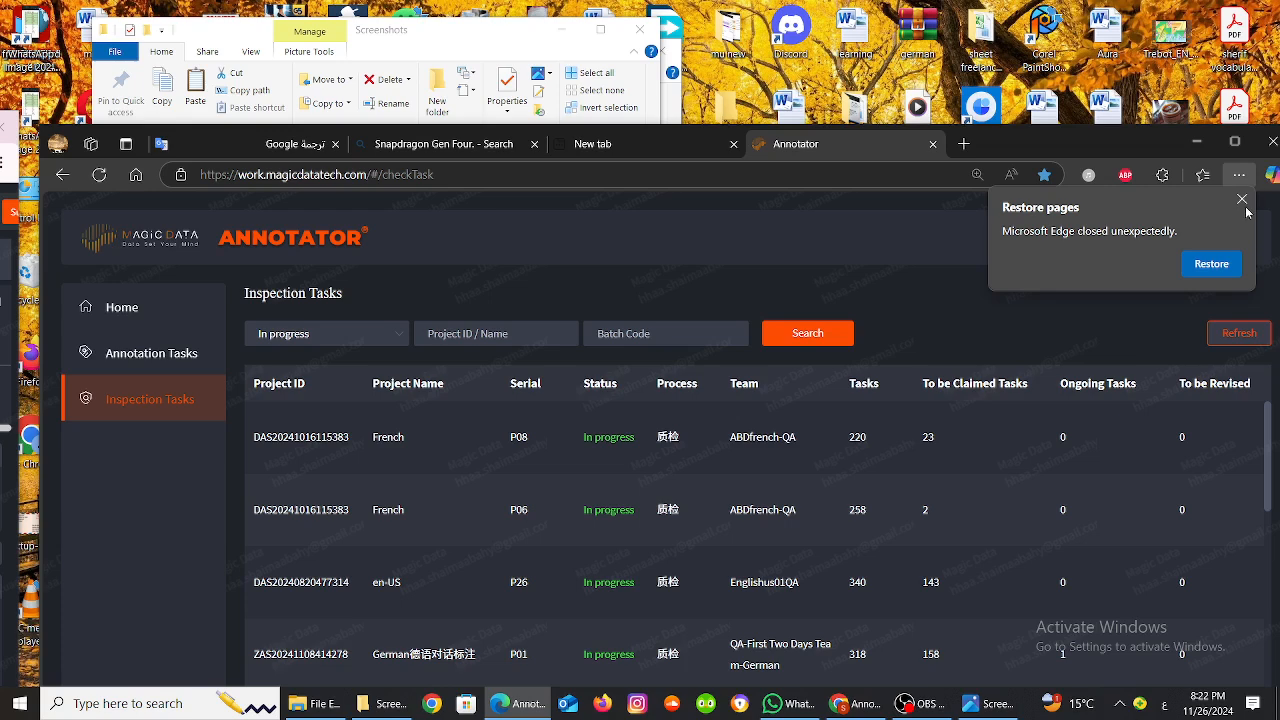
{"action": "left_click", "coordinate": [962, 140]}
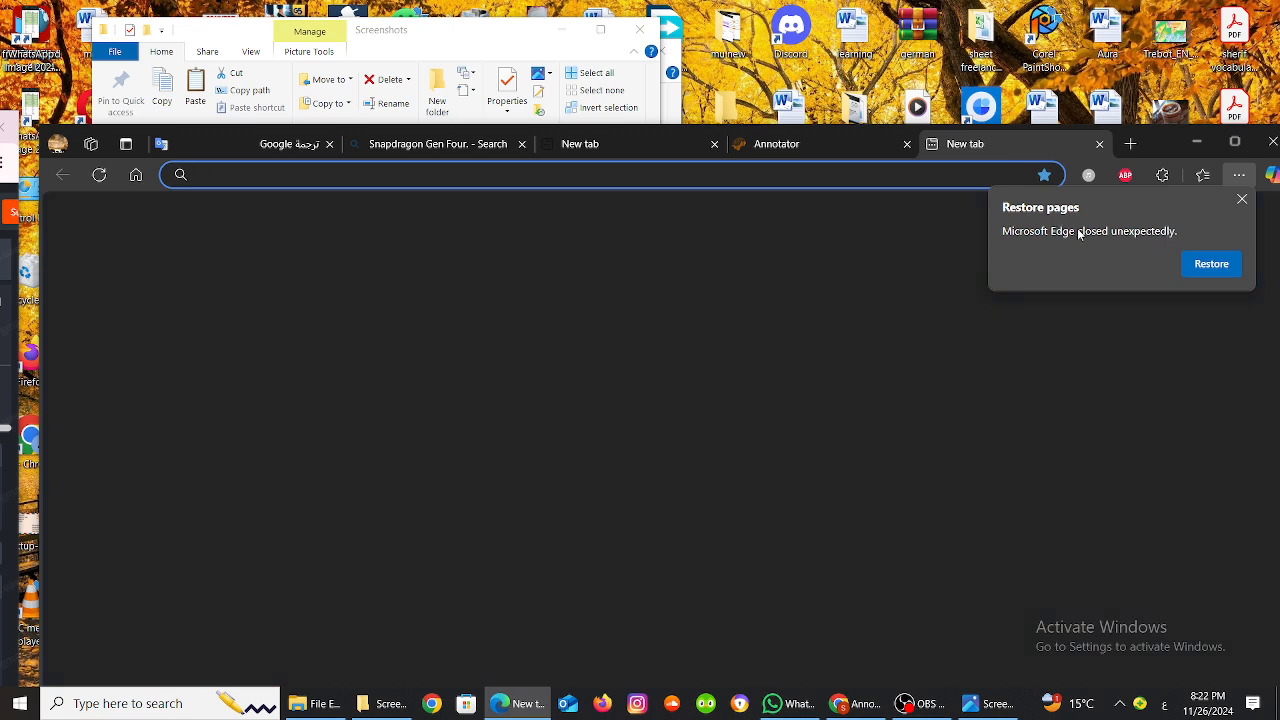
{"action": "double_click", "coordinate": [1157, 125]}
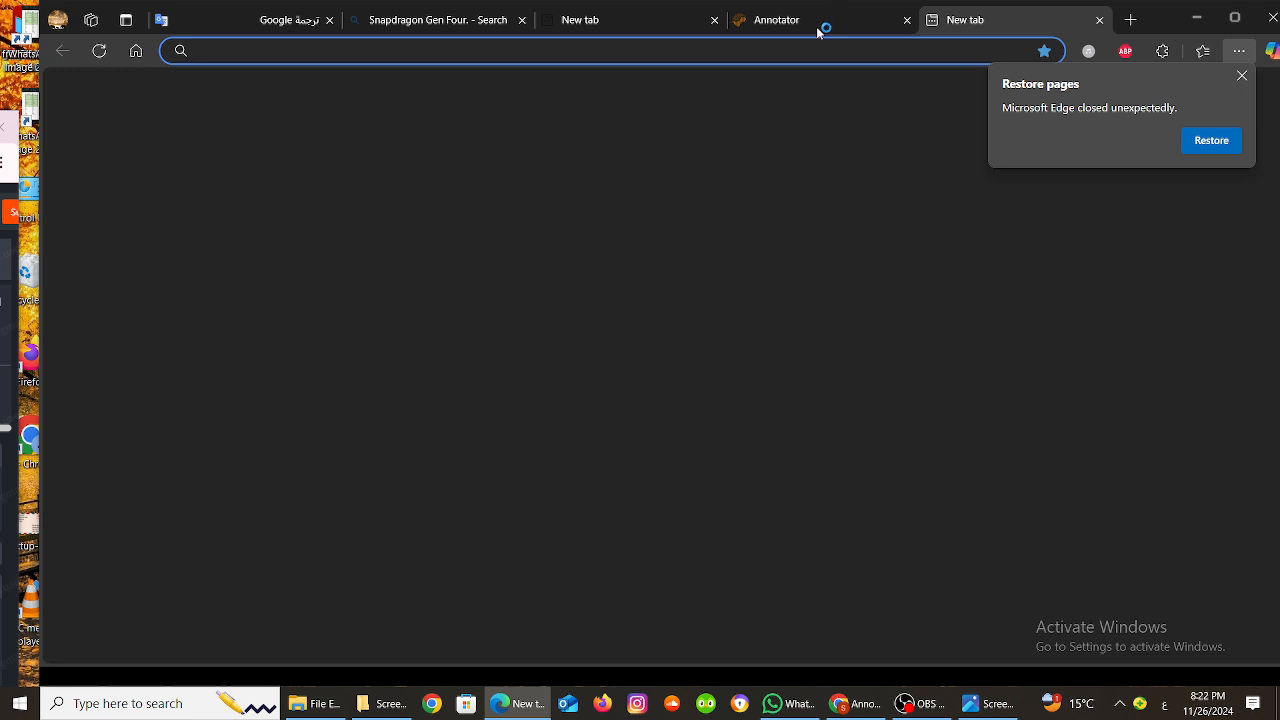
- Return to the Chrome window with the Annotator page and show segment 176 in full screen
{"action": "left_click", "coordinate": [857, 703]}
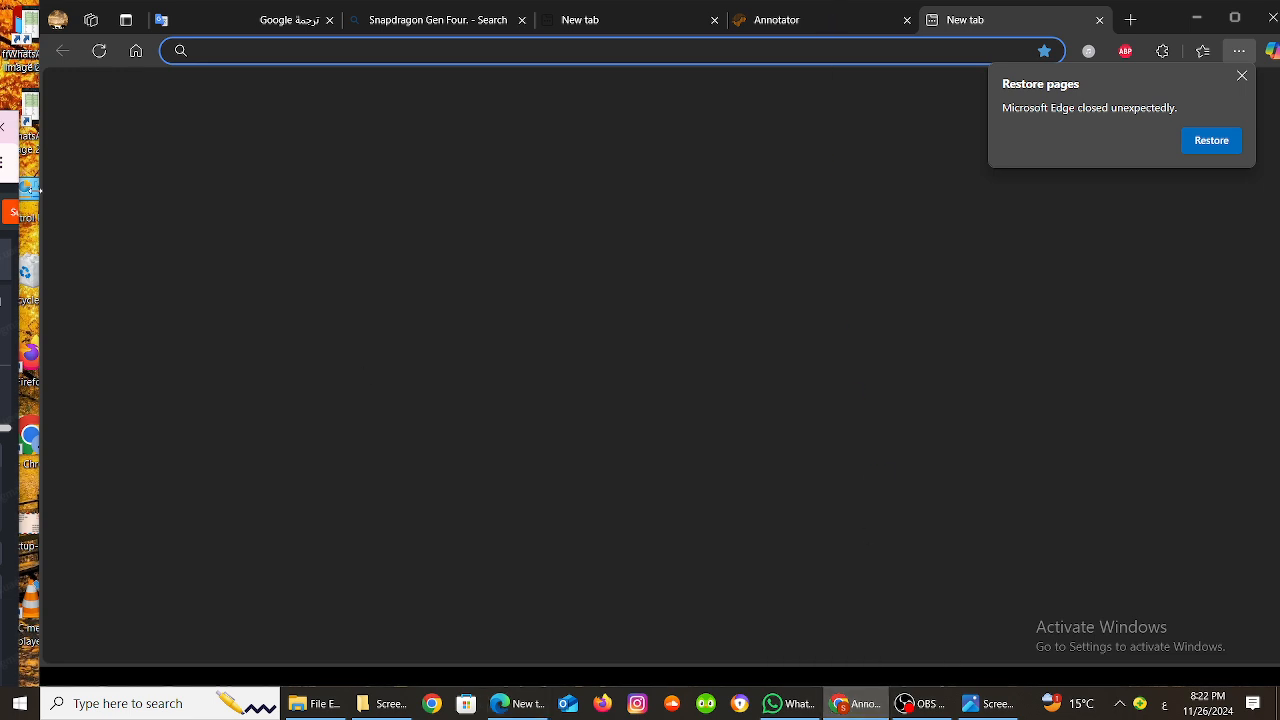
{"action": "left_click", "coordinate": [7, 161]}
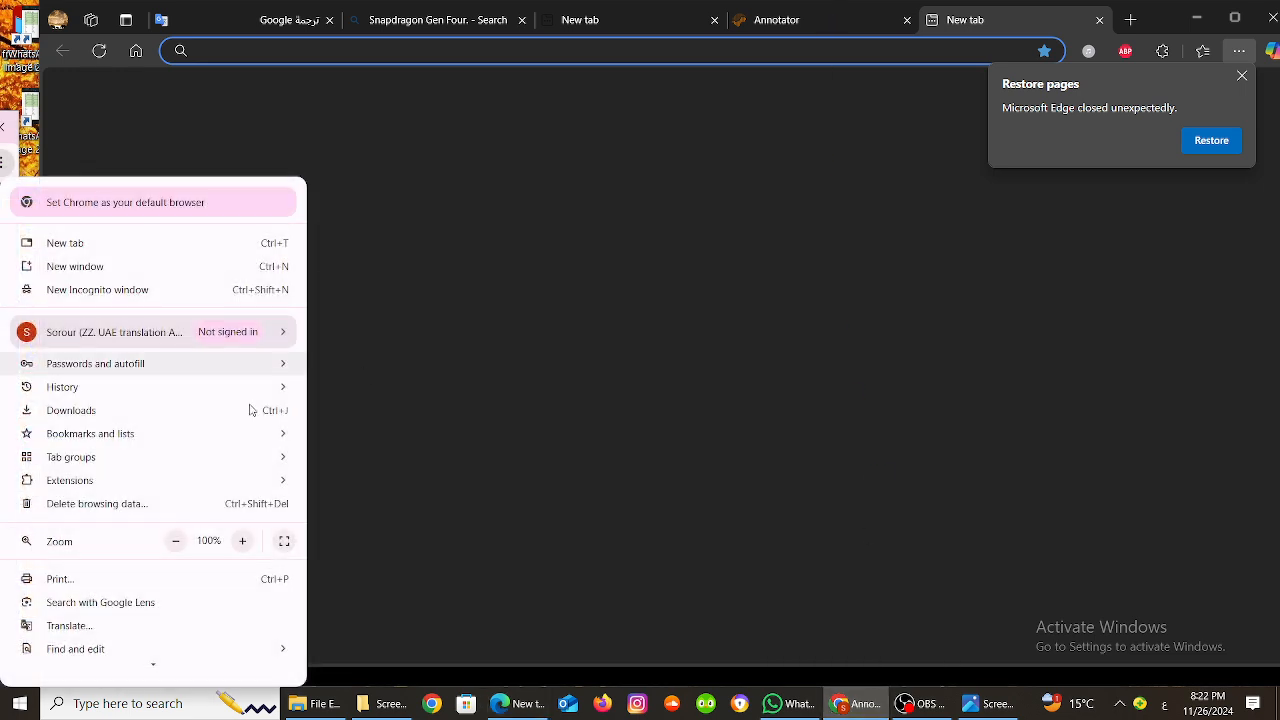
{"action": "left_click", "coordinate": [284, 541]}
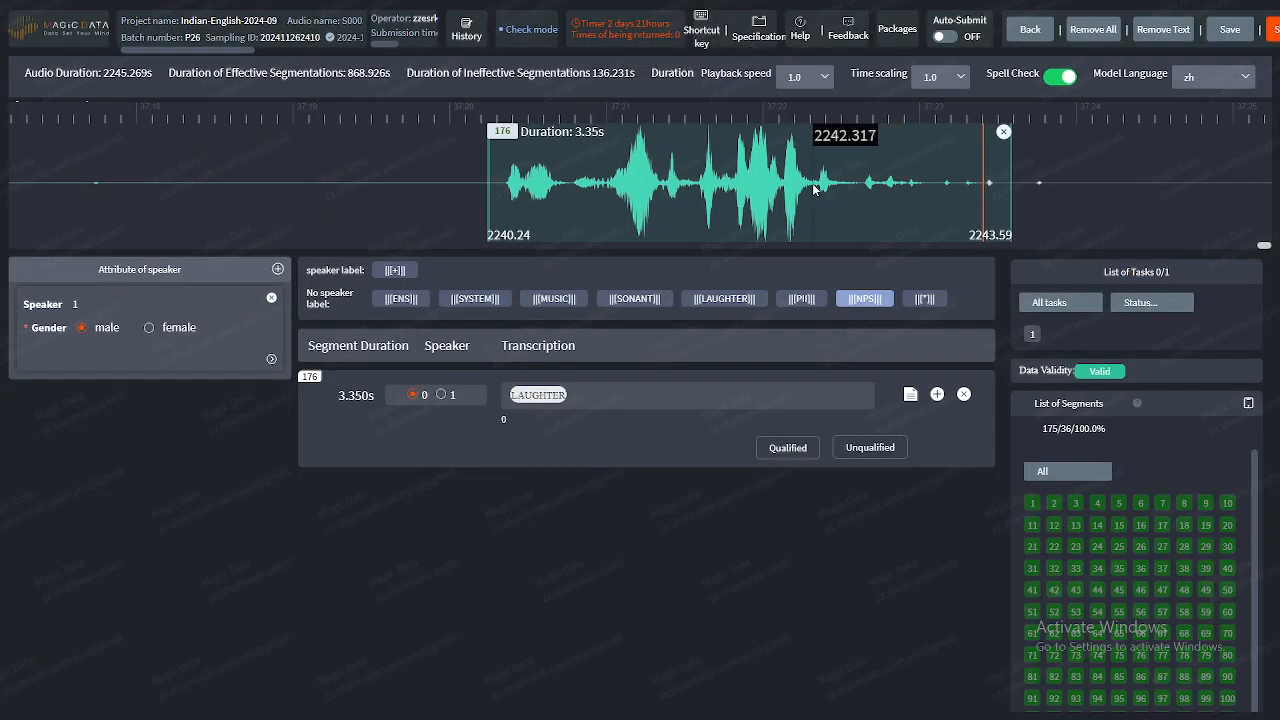
- View the Inspection Tasks, return to segment 176, and try to save it for speaker 1 with an empty transcription
{"action": "key", "text": "ctrl+Tab"}
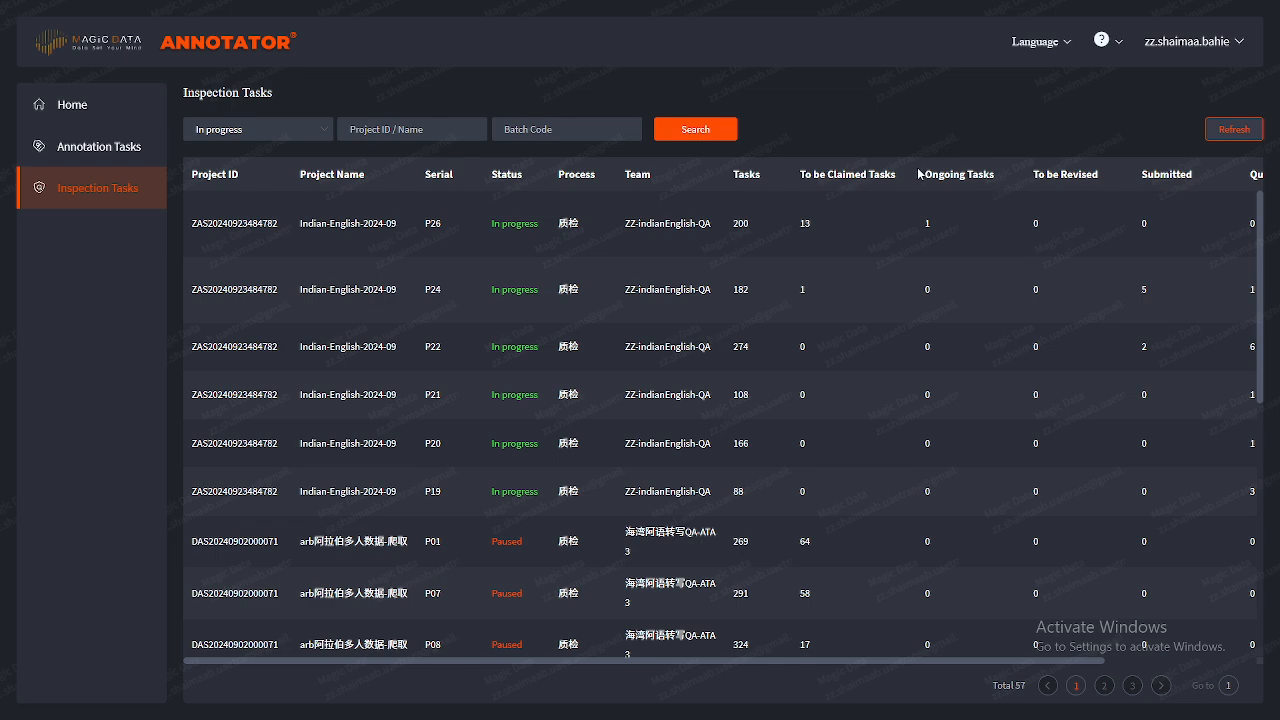
{"action": "key", "text": "ctrl+Tab"}
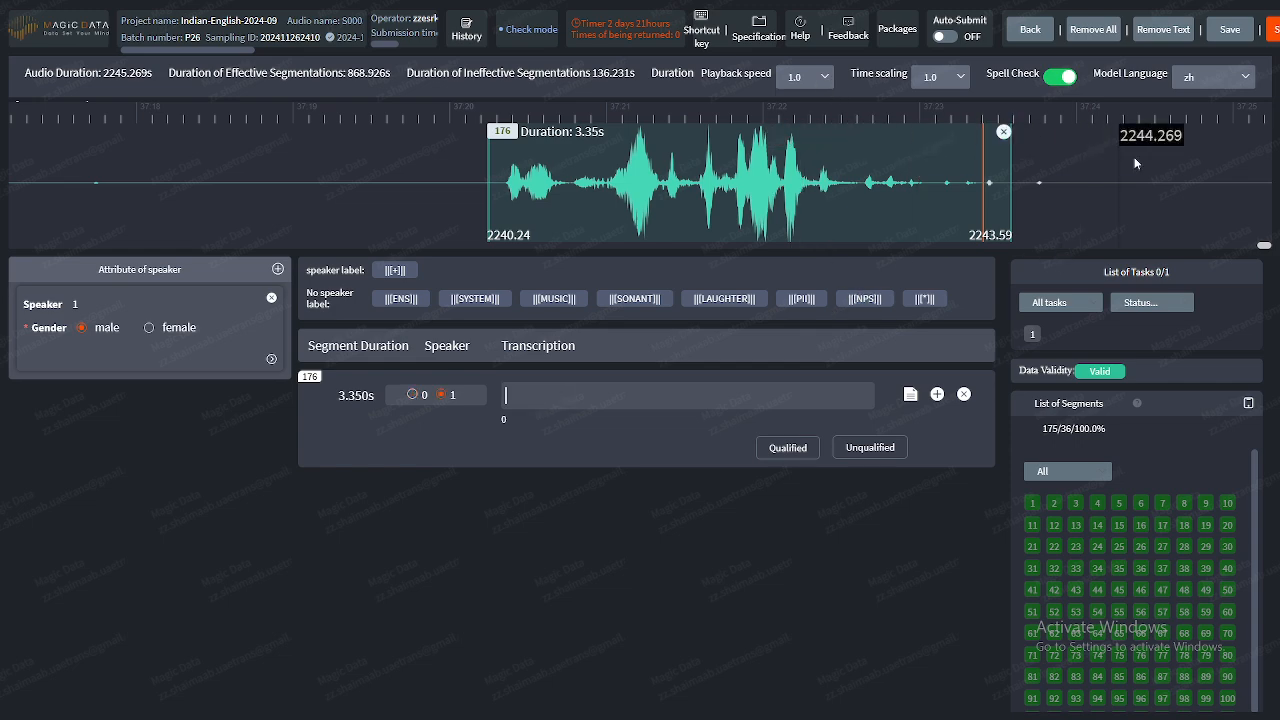
{"action": "left_click", "coordinate": [1217, 31]}
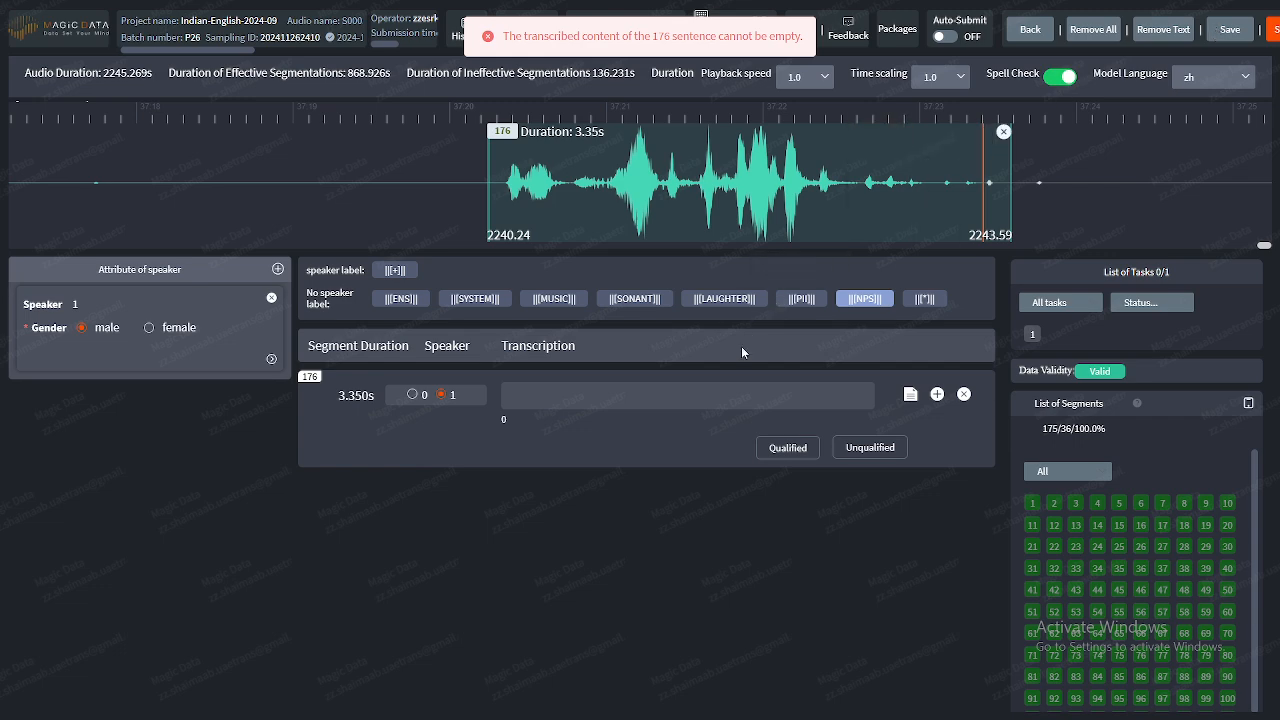
{"action": "left_click", "coordinate": [726, 400]}
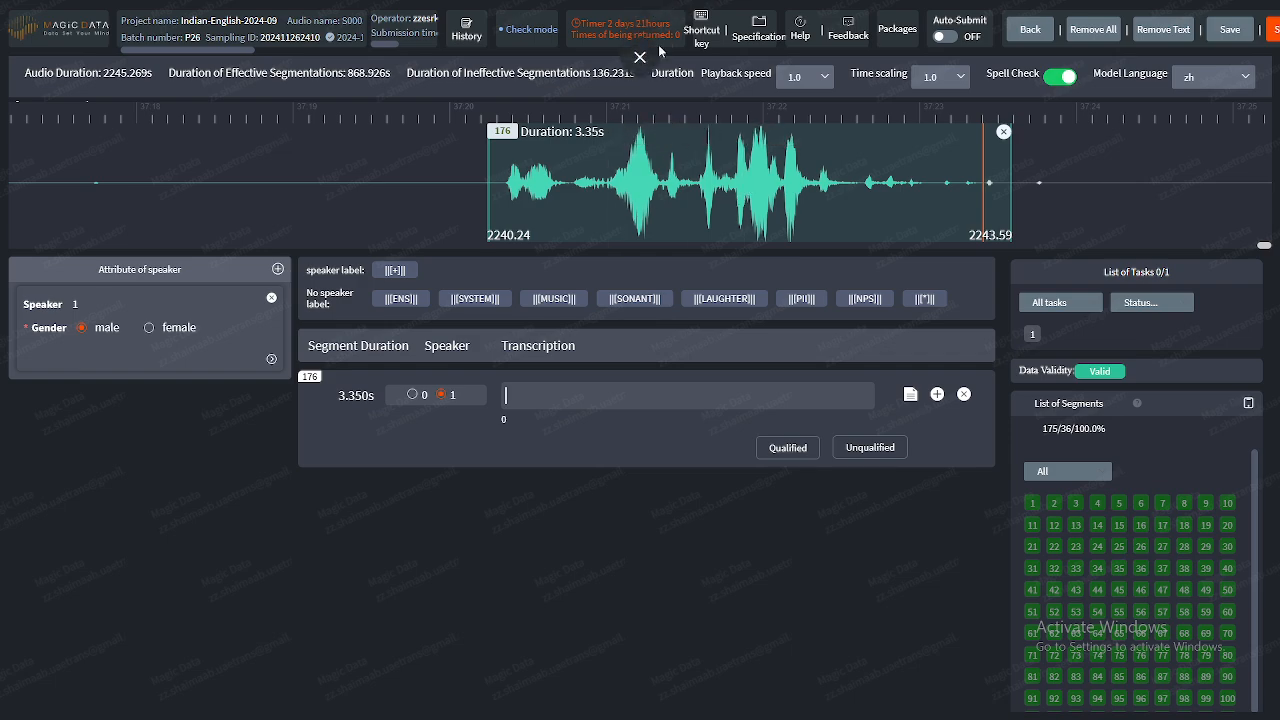
- Leave full screen, show Microsoft Edge's Annotator tab, and bring up Screenshot (2263) in Photos over it
{"action": "left_click", "coordinate": [643, 69]}
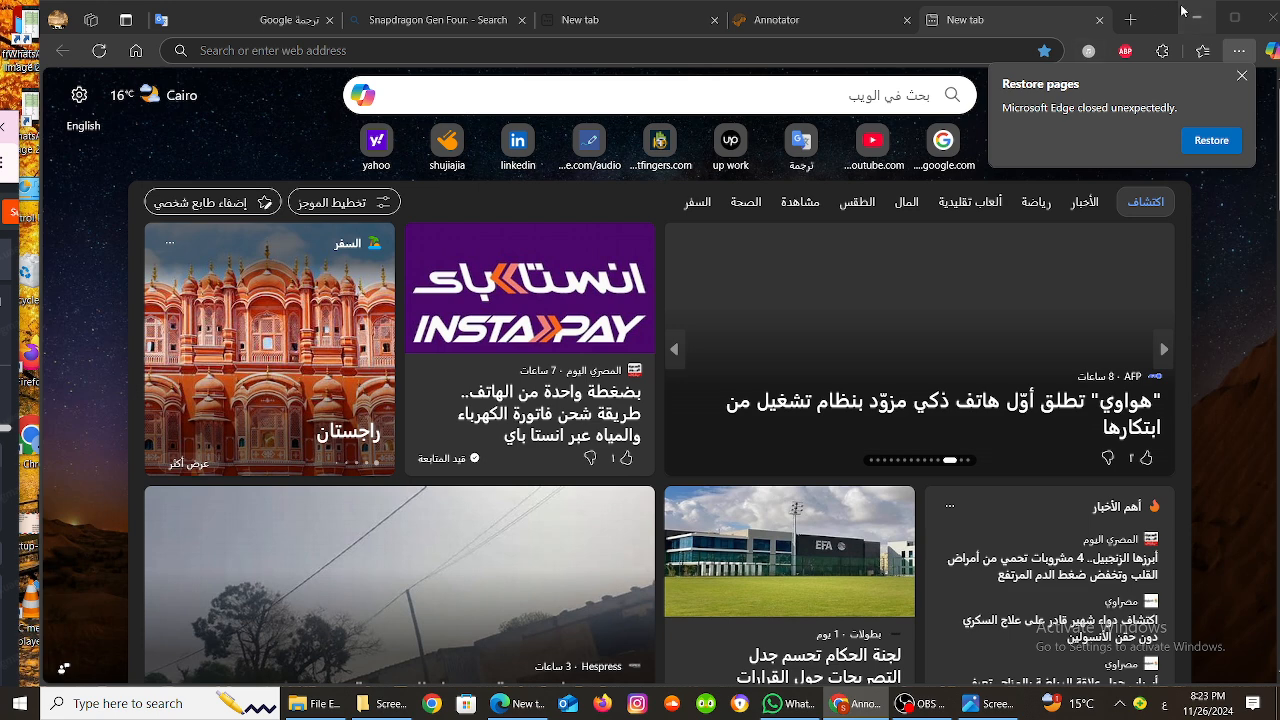
{"action": "left_click", "coordinate": [827, 22]}
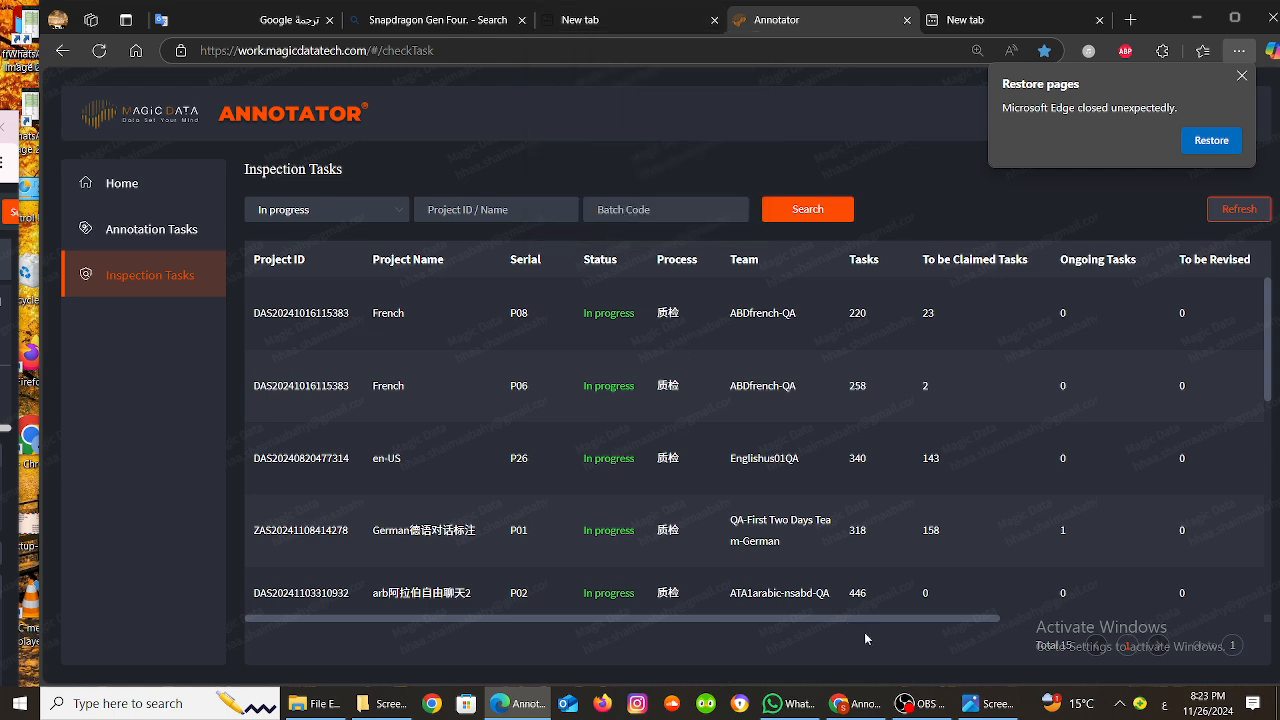
{"action": "left_click", "coordinate": [985, 703]}
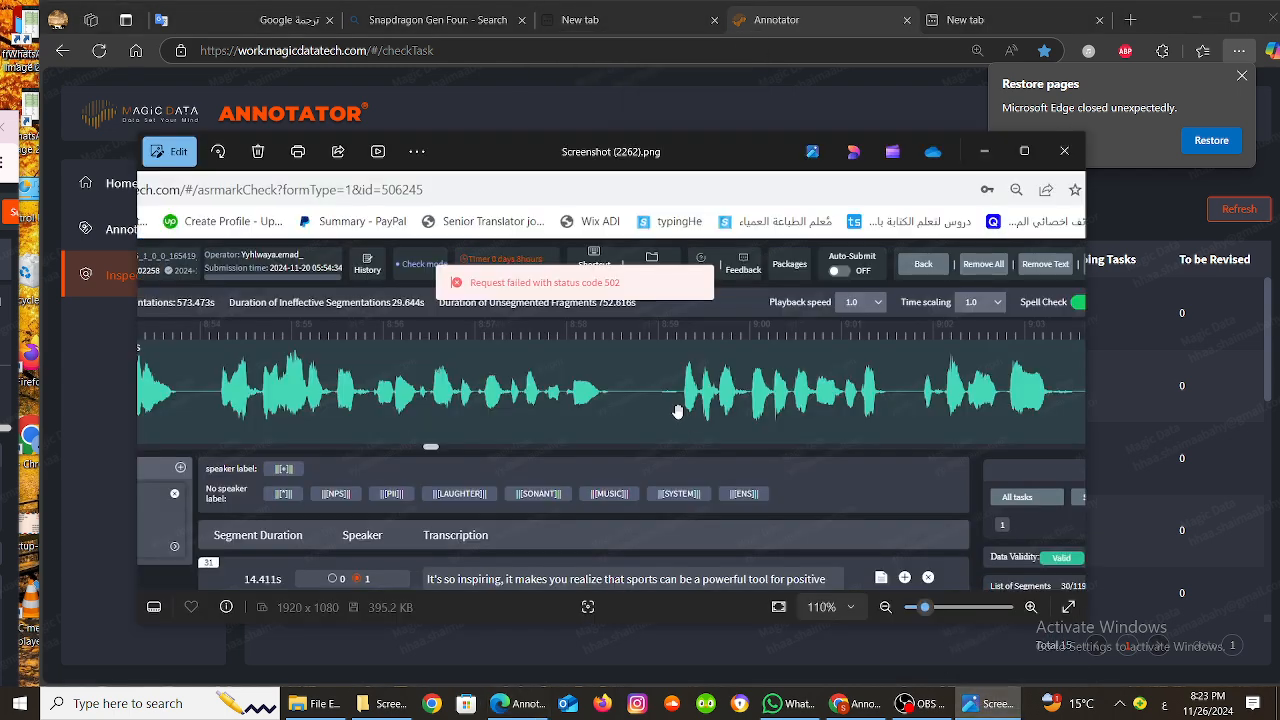
{"action": "left_click", "coordinate": [1069, 383]}
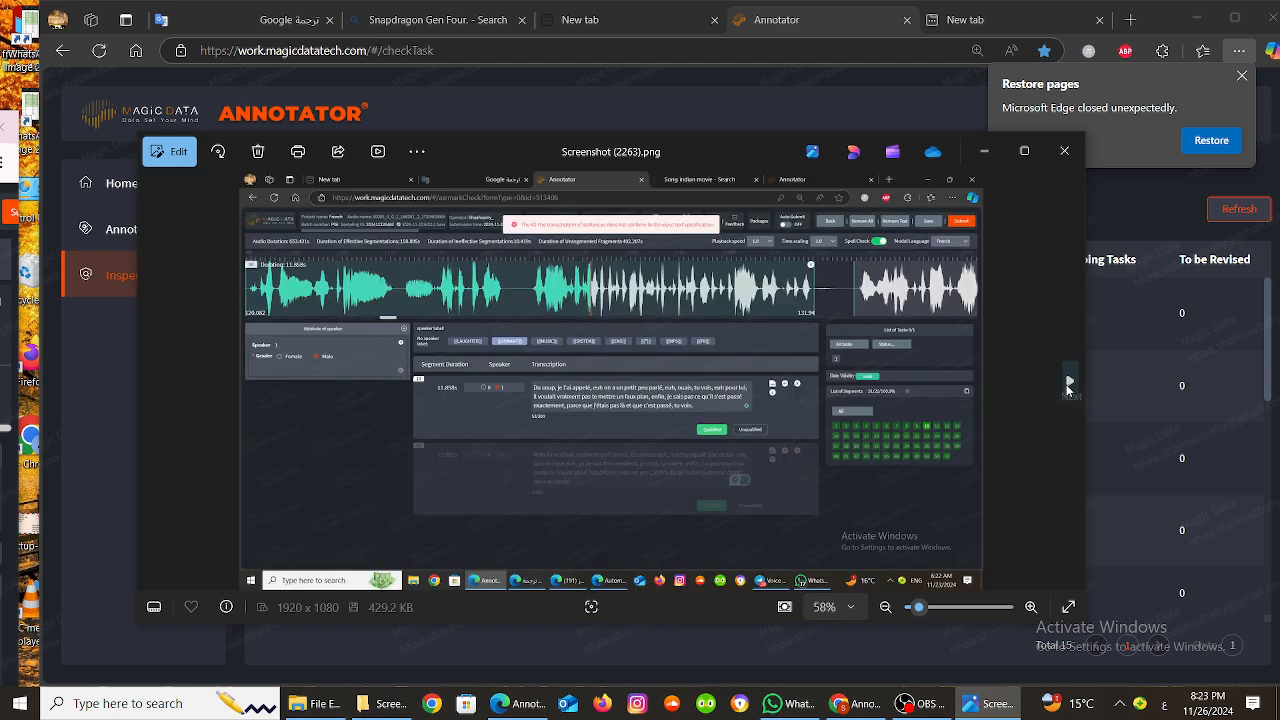
- Enlarge Screenshot (2263) to 284% and examine the full red message about the transcription of sentence 42
{"action": "left_click", "coordinate": [963, 608]}
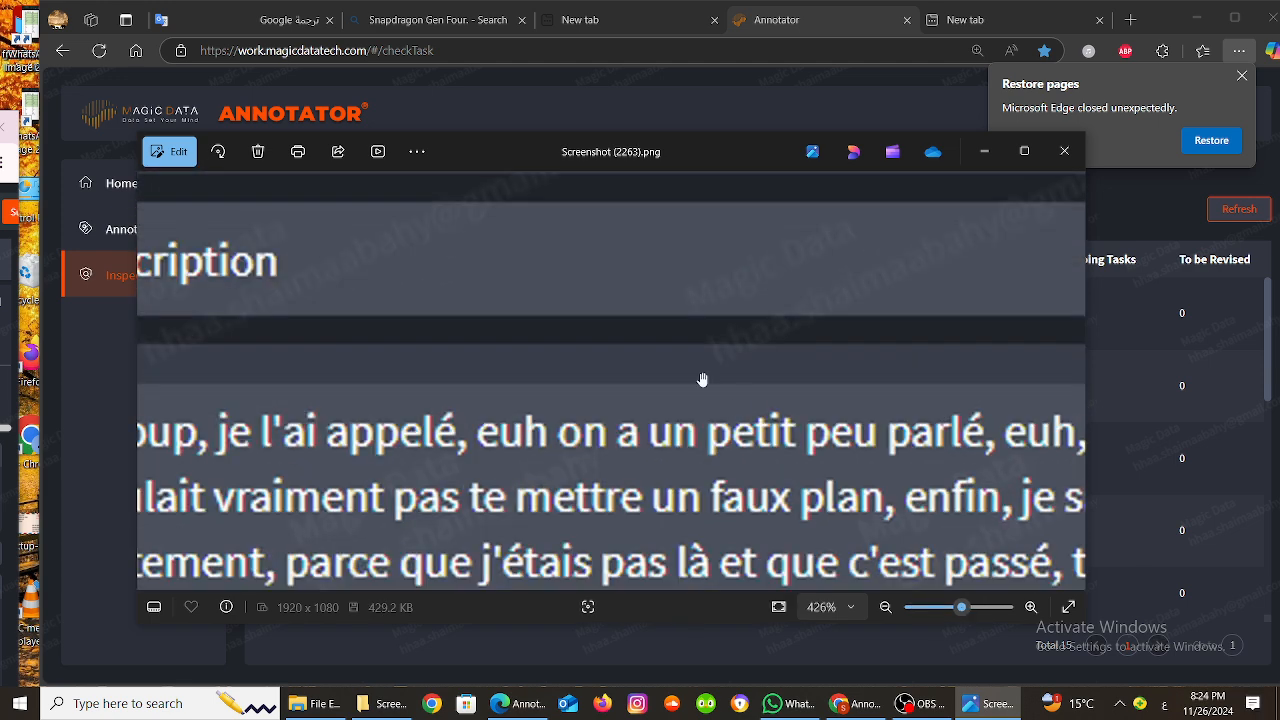
{"action": "left_click_drag", "start_coordinate": [703, 377], "coordinate": [821, 519]}
{"action": "left_click", "coordinate": [945, 607]}
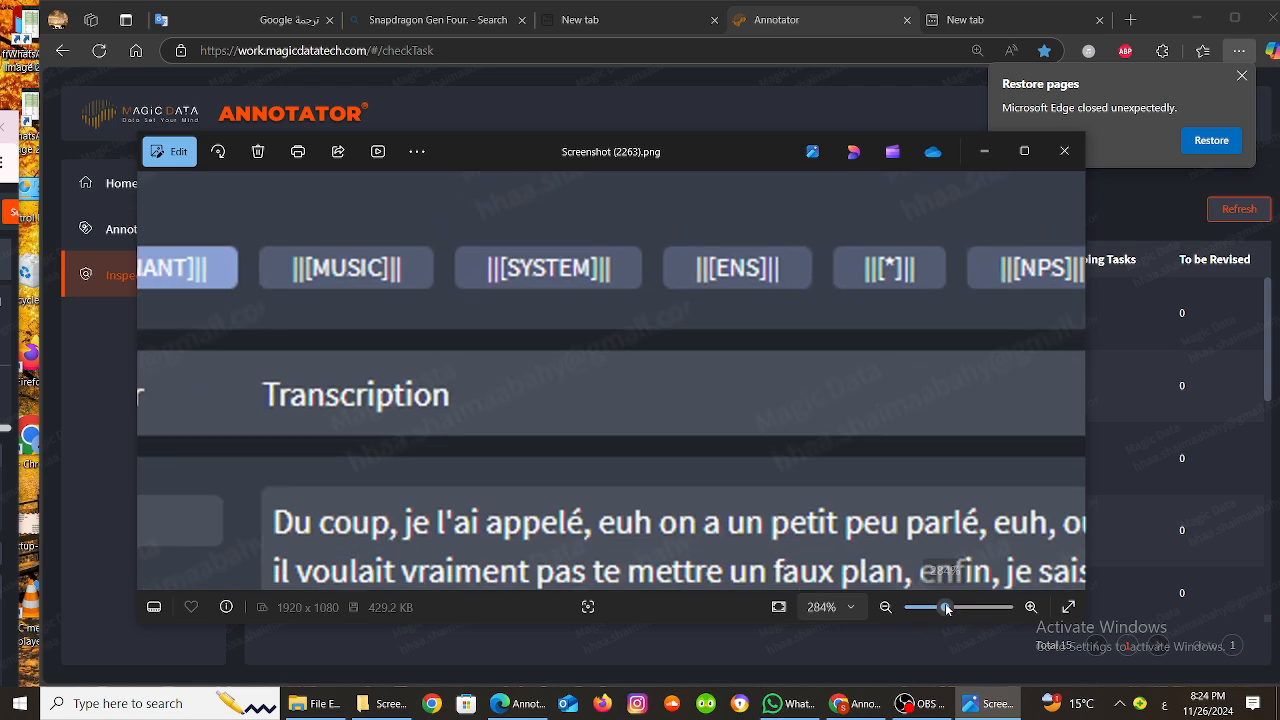
{"action": "left_click_drag", "start_coordinate": [846, 389], "coordinate": [930, 540]}
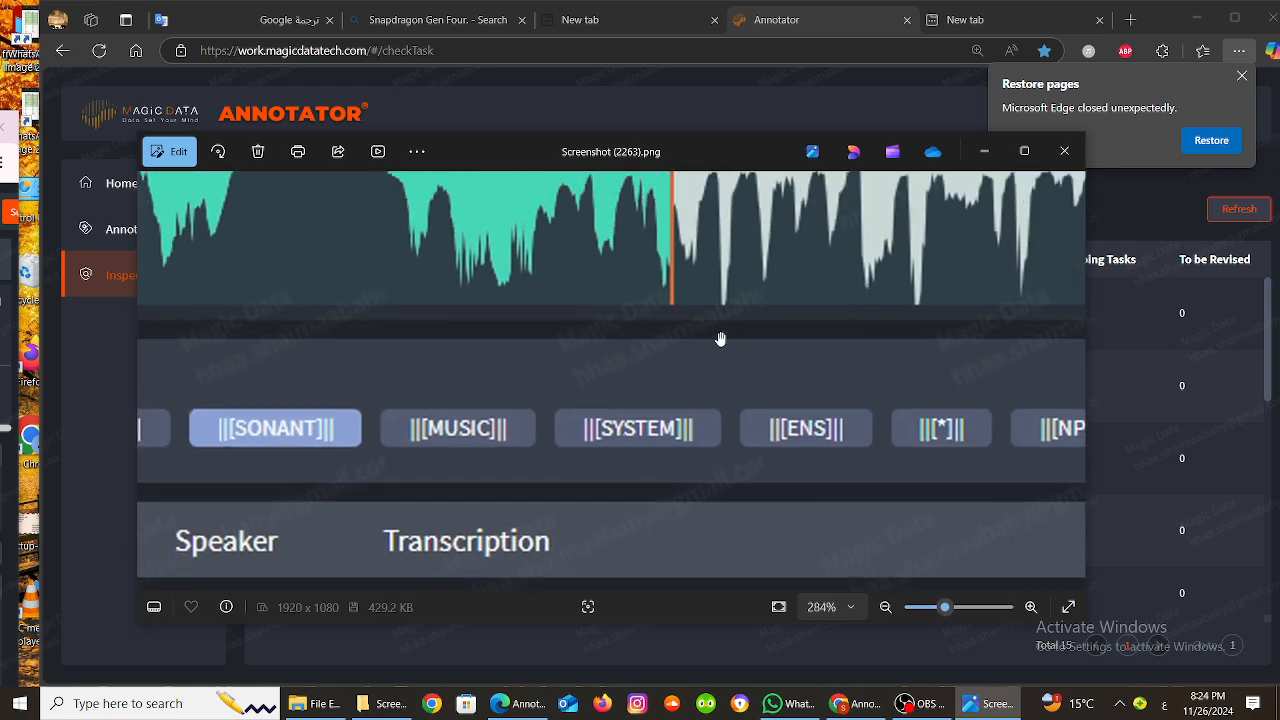
{"action": "left_click_drag", "start_coordinate": [754, 380], "coordinate": [797, 511]}
{"action": "left_click_drag", "start_coordinate": [746, 322], "coordinate": [806, 531]}
{"action": "left_click_drag", "start_coordinate": [751, 393], "coordinate": [571, 422]}
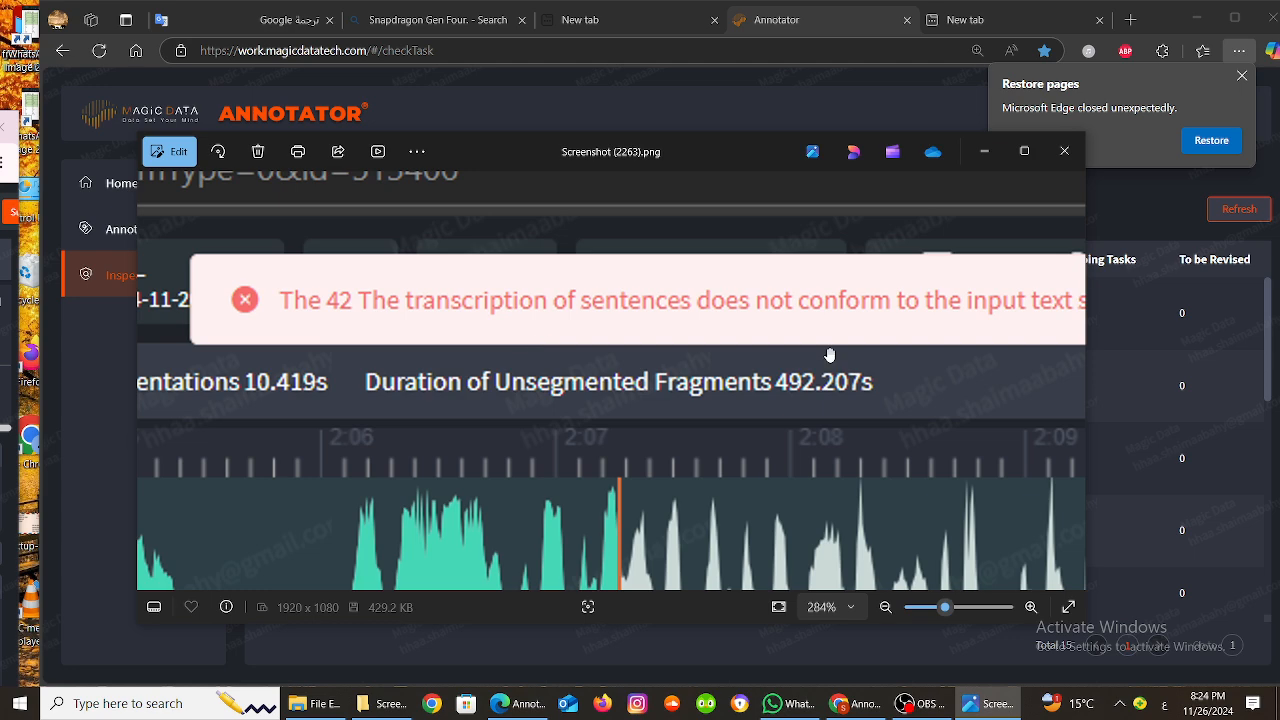
{"action": "left_click_drag", "start_coordinate": [829, 353], "coordinate": [690, 366]}
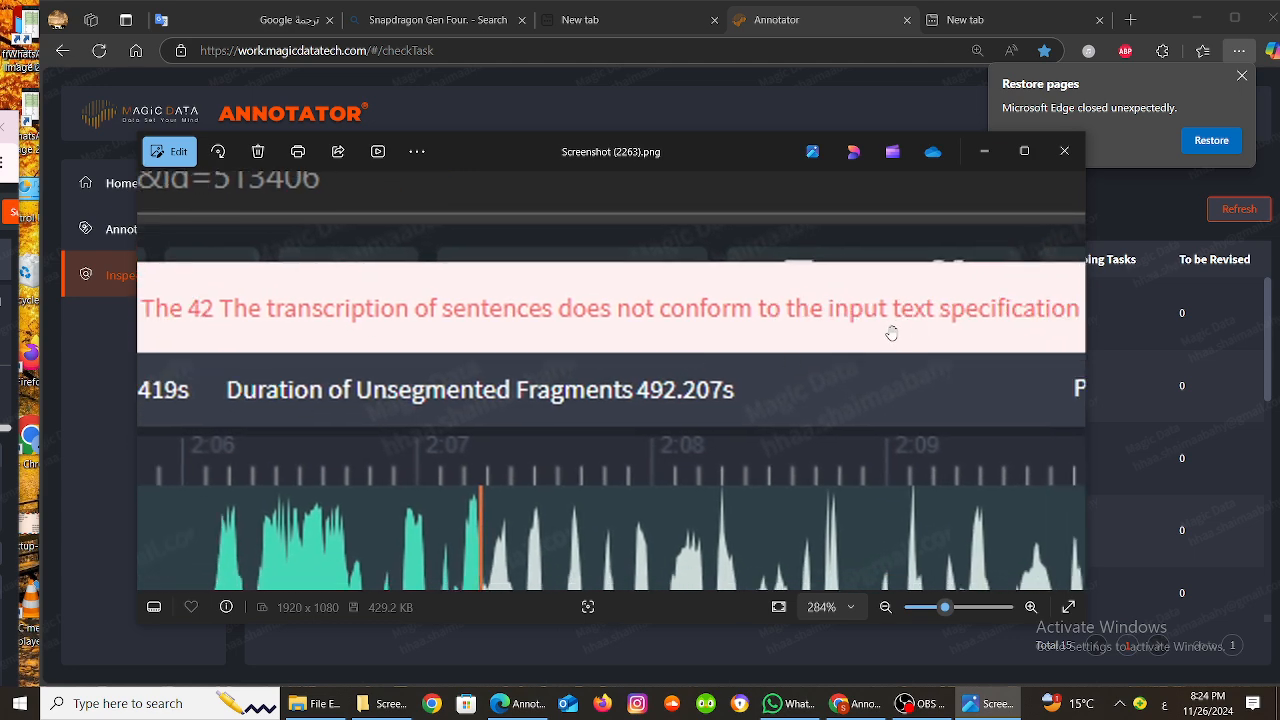
{"action": "left_click_drag", "start_coordinate": [889, 329], "coordinate": [857, 340]}
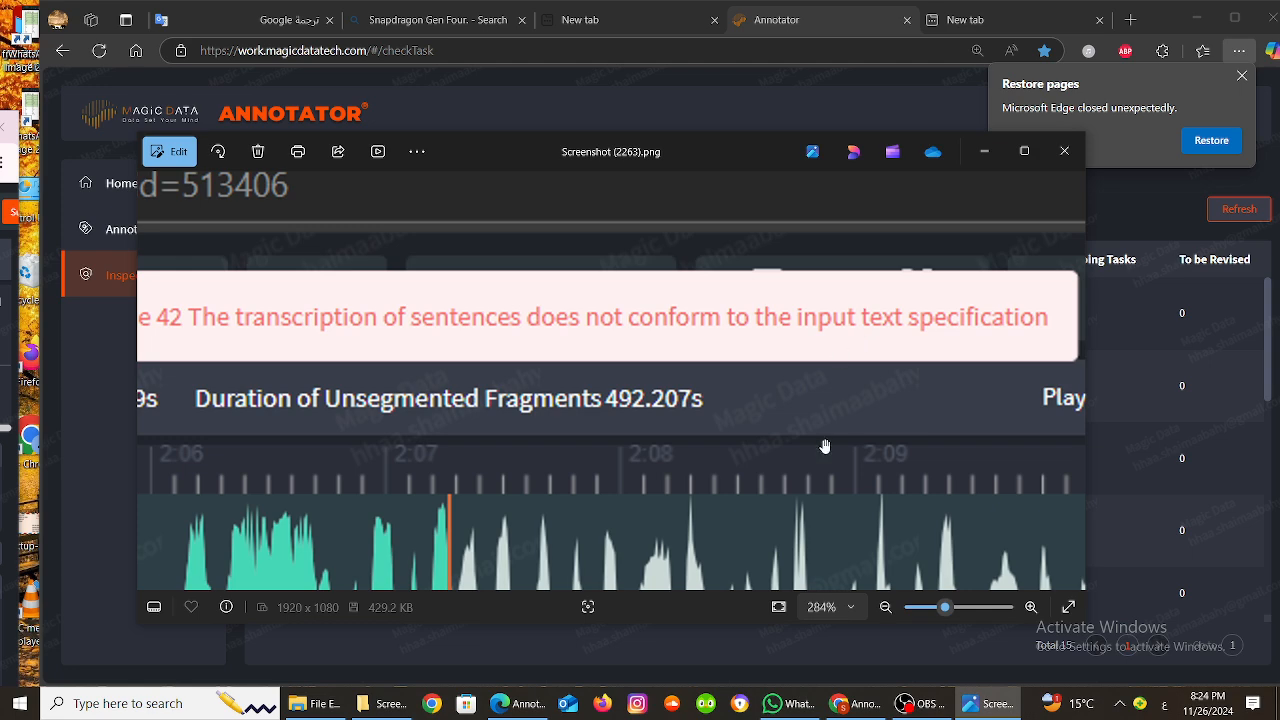
- Bring Screenshot (2263) back to the front and reduce its zoom to 141% around the red message
{"action": "left_click", "coordinate": [878, 708]}
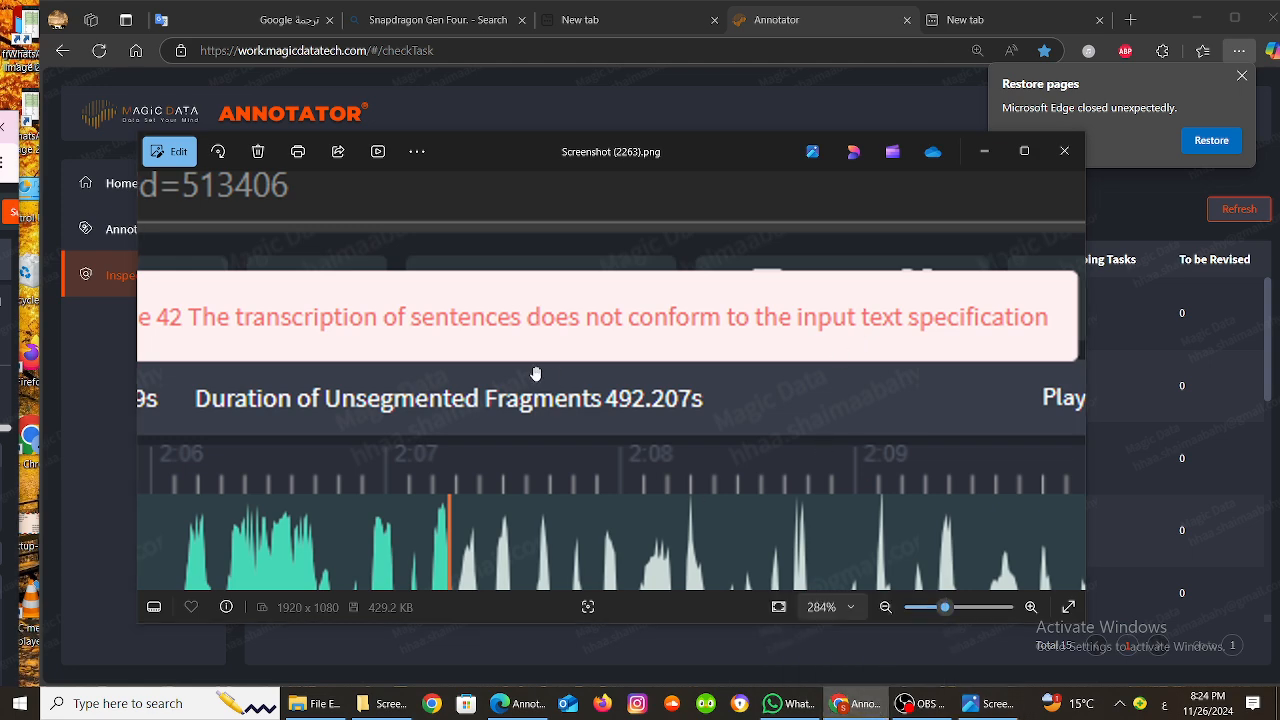
{"action": "left_click", "coordinate": [736, 276]}
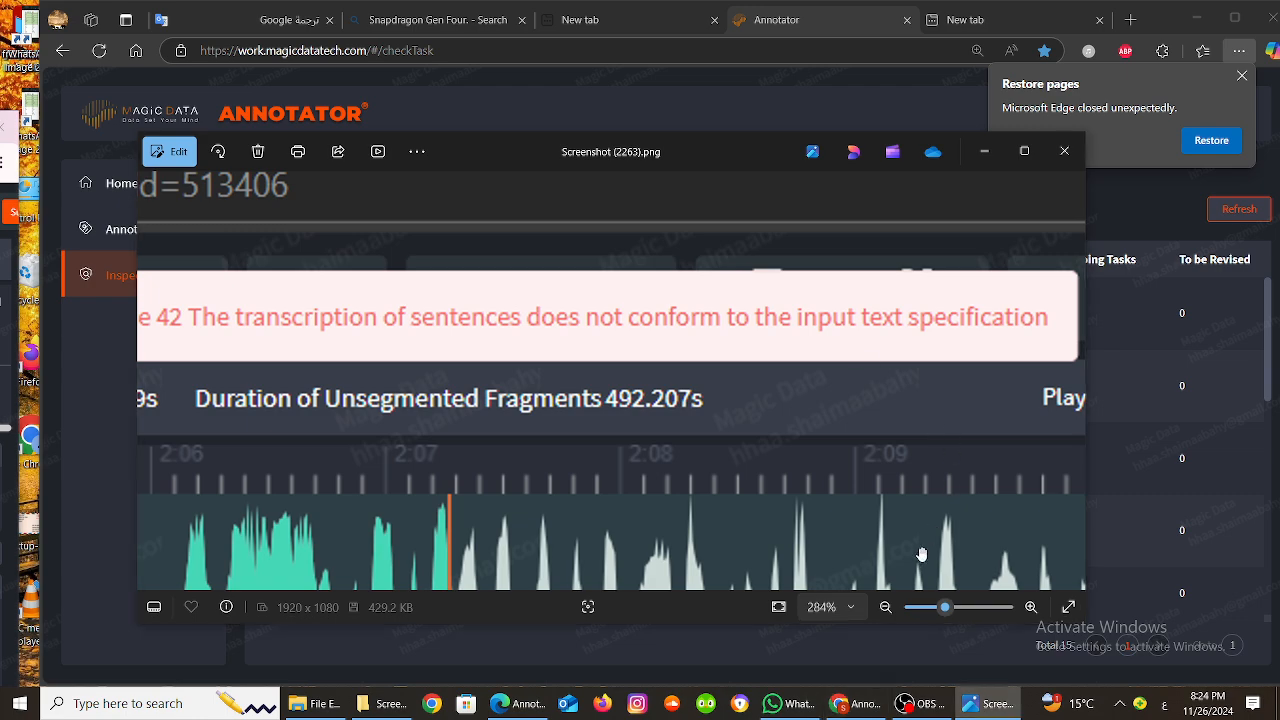
{"action": "left_click", "coordinate": [930, 606]}
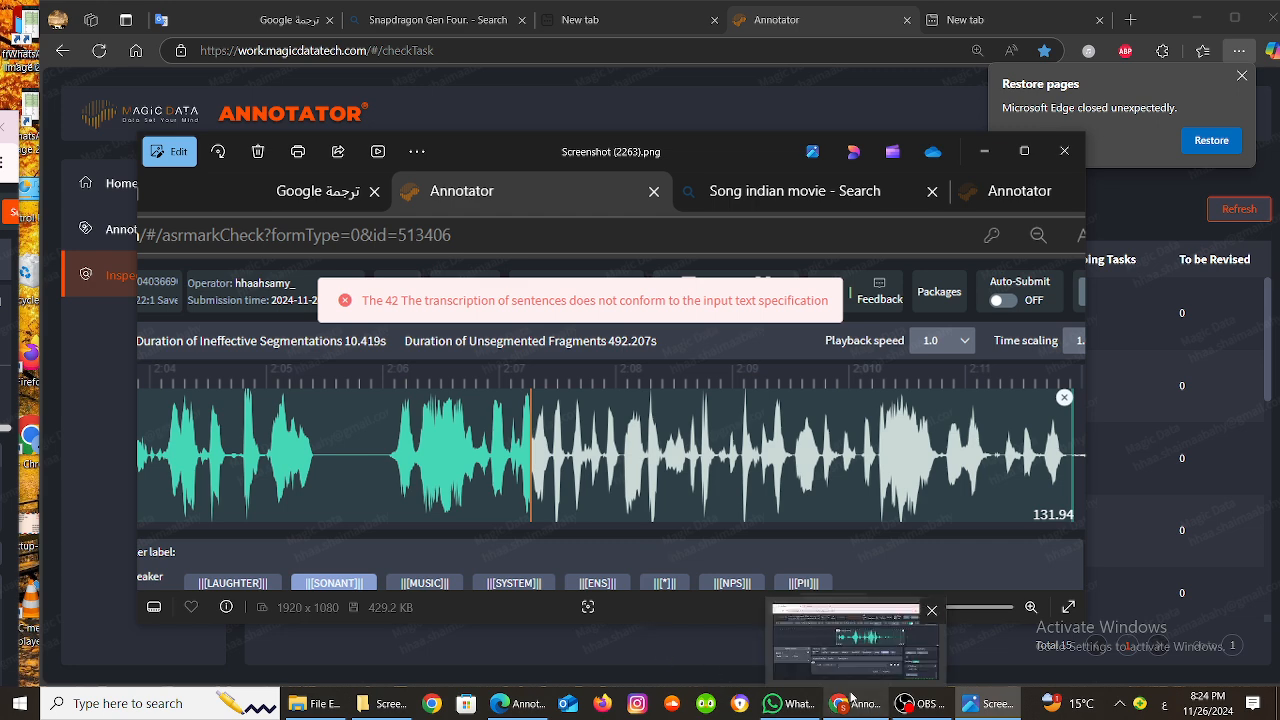
- Show the Chrome window with the Annotator page in full screen and go to segment 175
{"action": "left_click", "coordinate": [6, 158]}
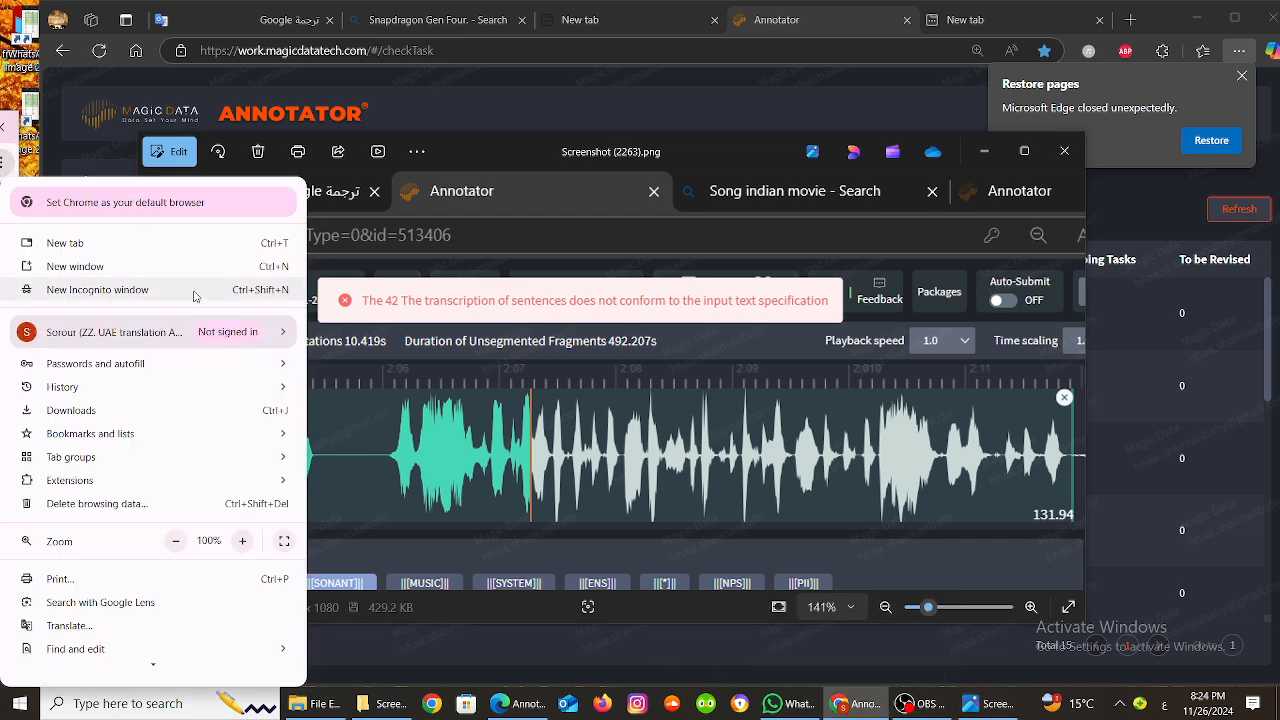
{"action": "left_click", "coordinate": [286, 544]}
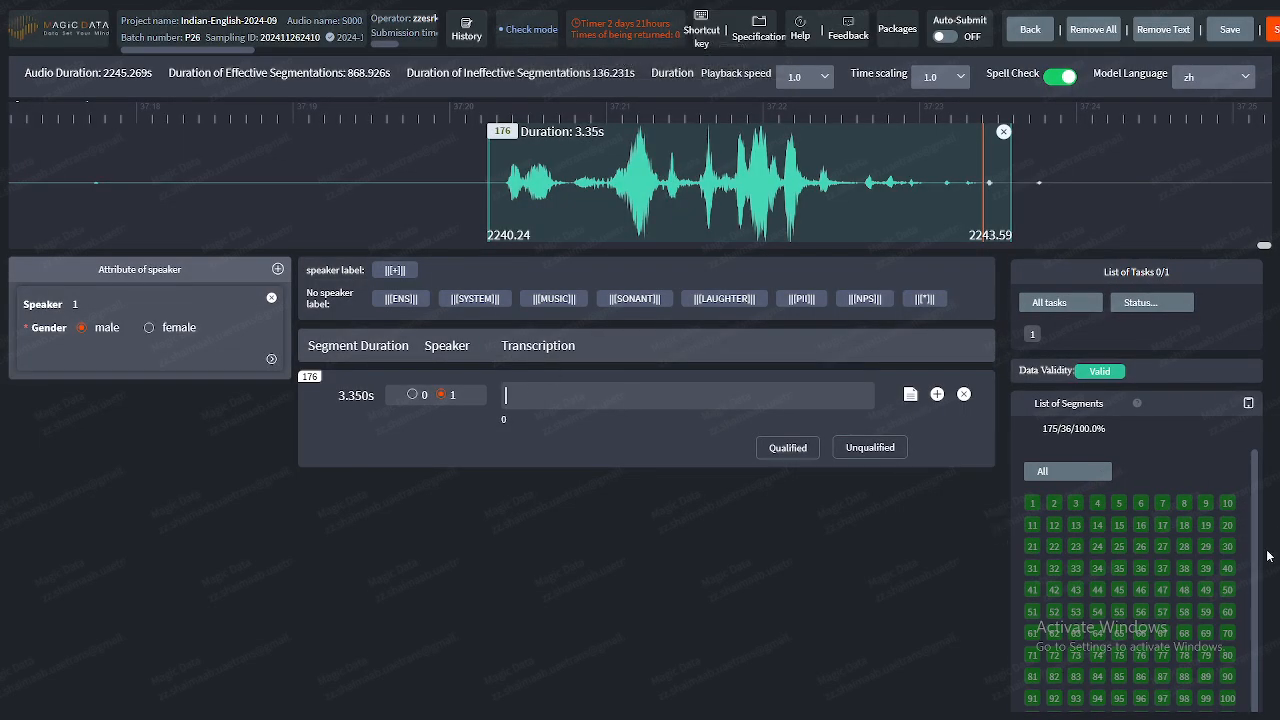
{"action": "key", "text": "Page_Up"}
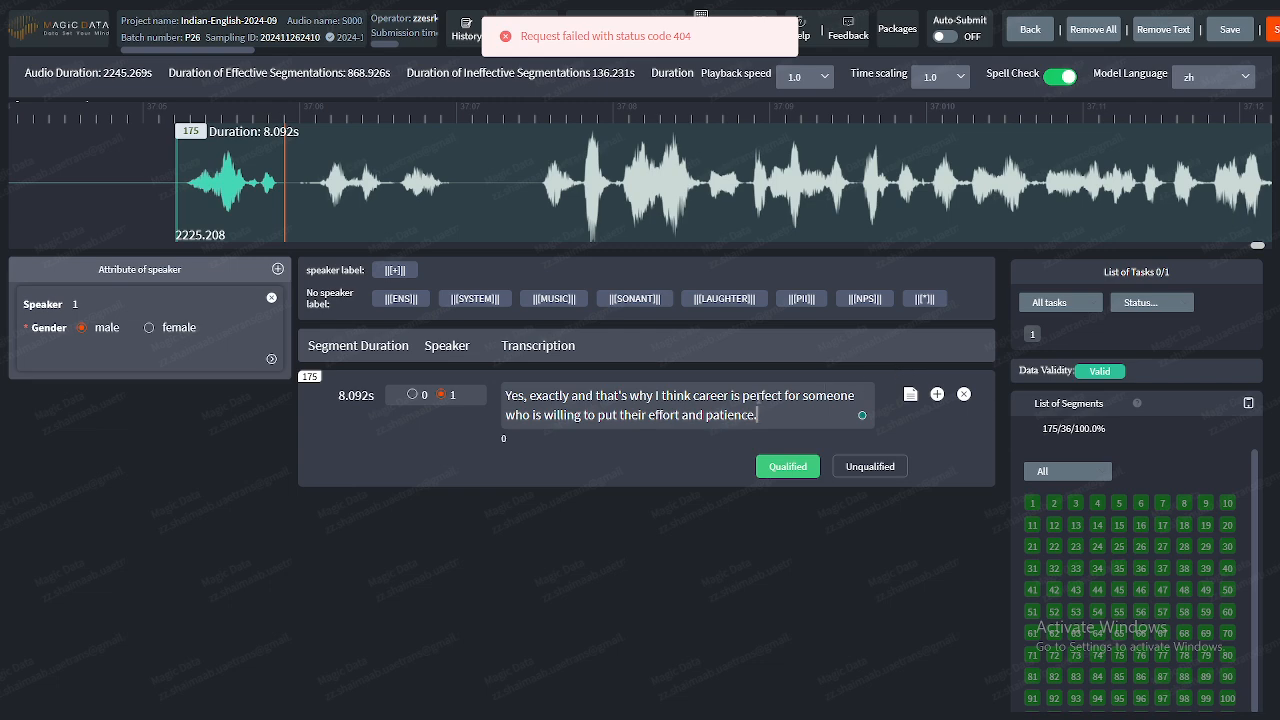
- Clear segment 175's whole transcription and undo the deletion, doing this twice
{"action": "triple_click", "coordinate": [694, 398]}
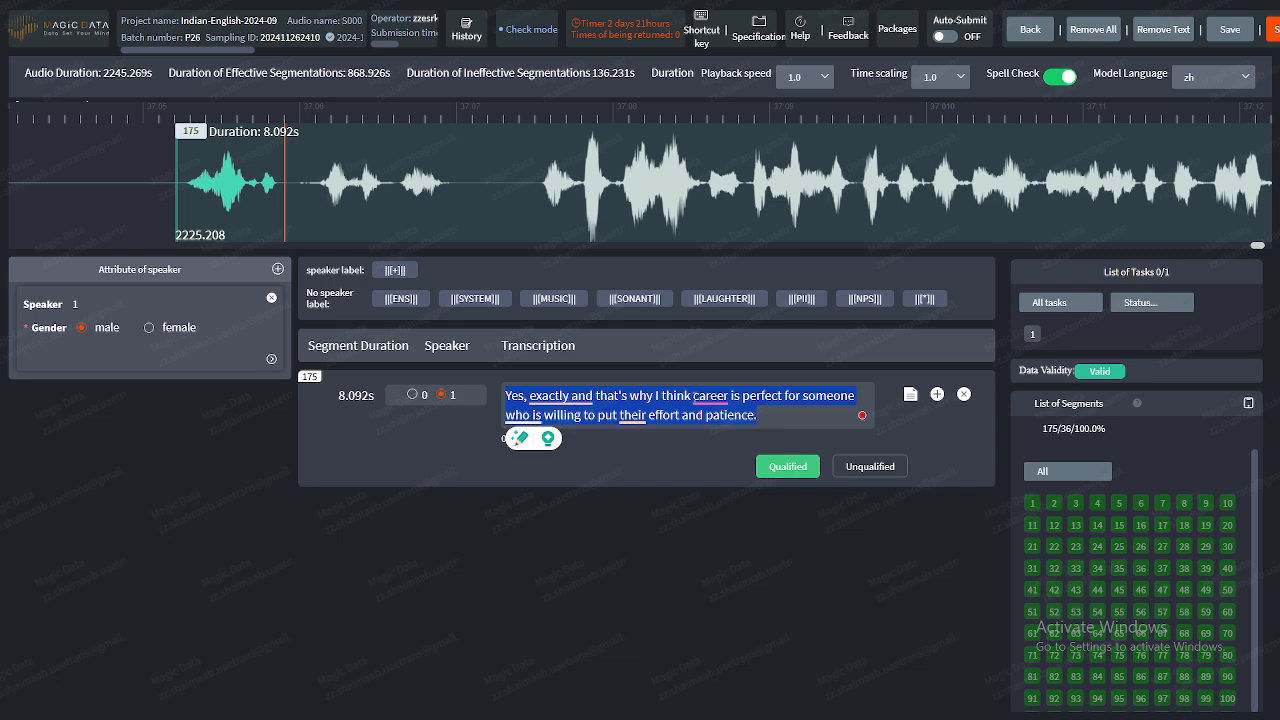
{"action": "key", "text": "BackSpace"}
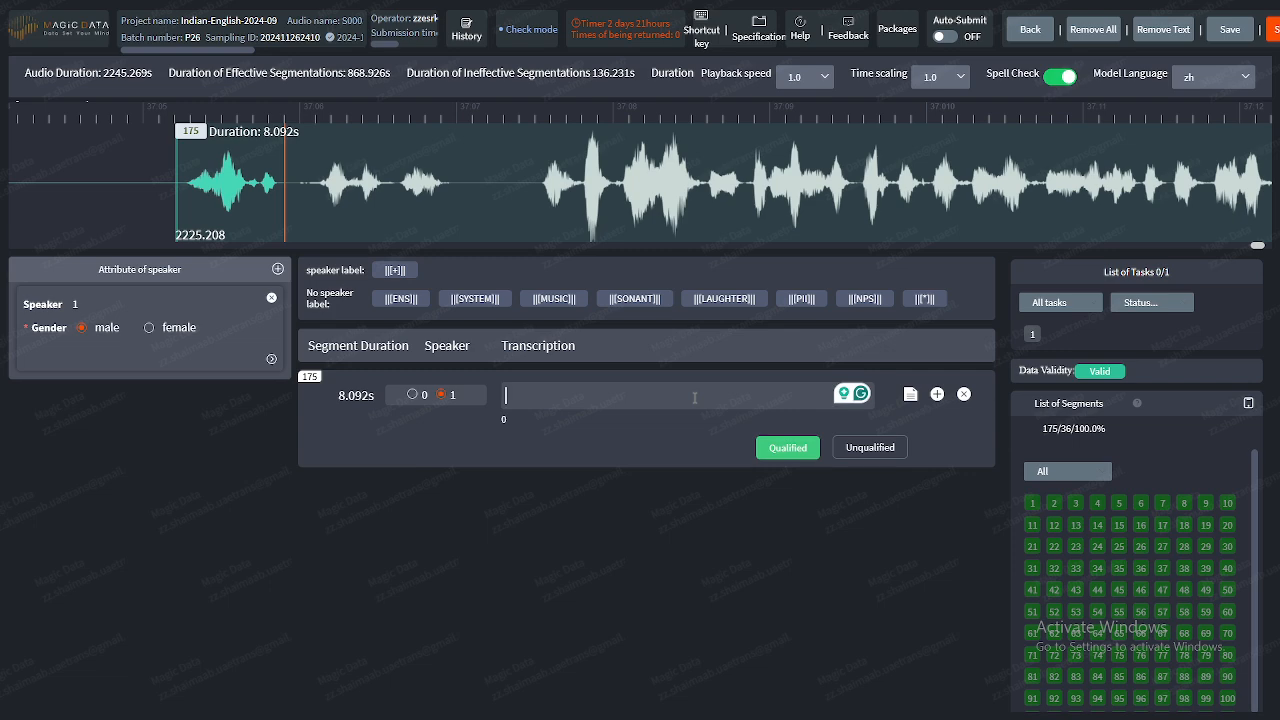
{"action": "key", "text": "ctrl+z"}
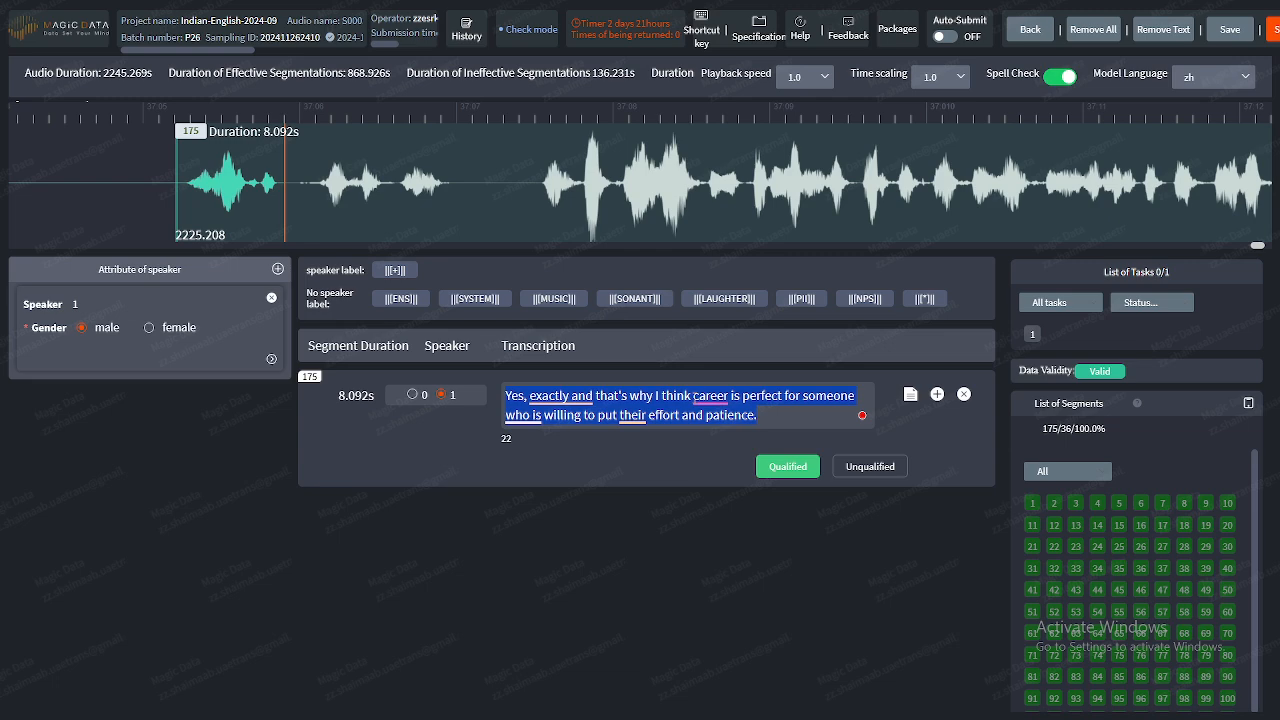
{"action": "key", "text": "BackSpace"}
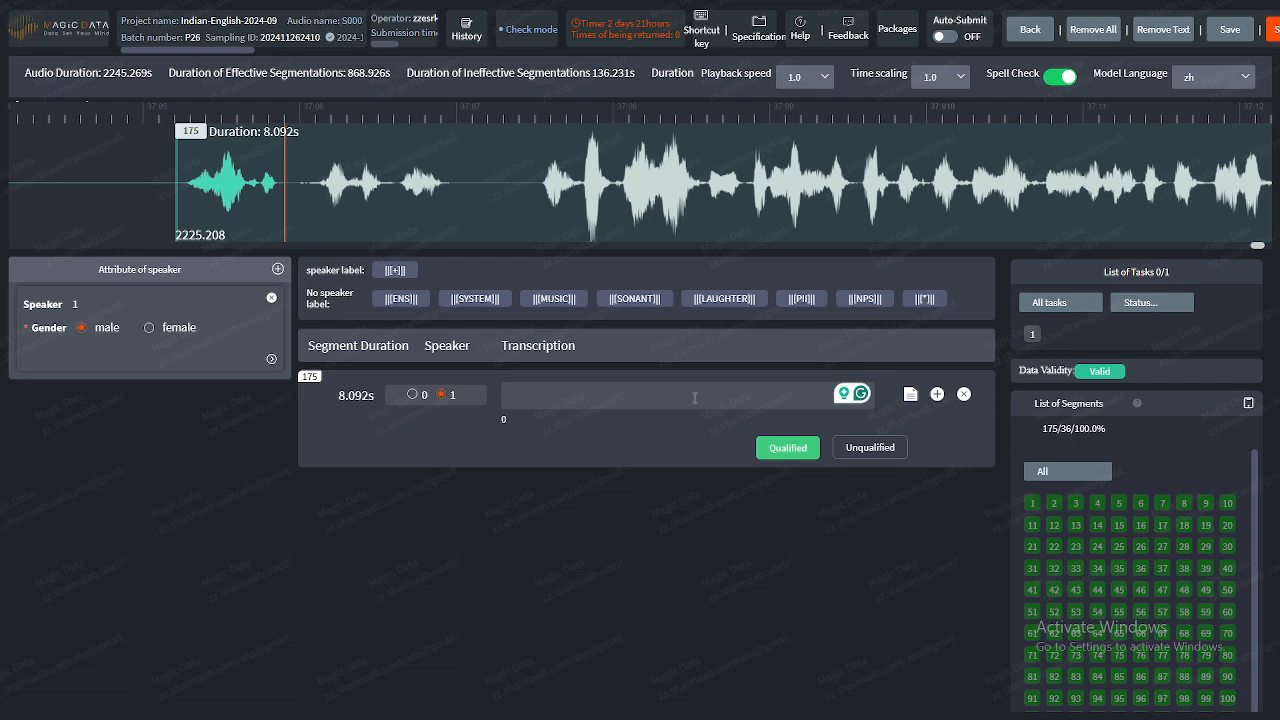
{"action": "key", "text": "ctrl+z"}
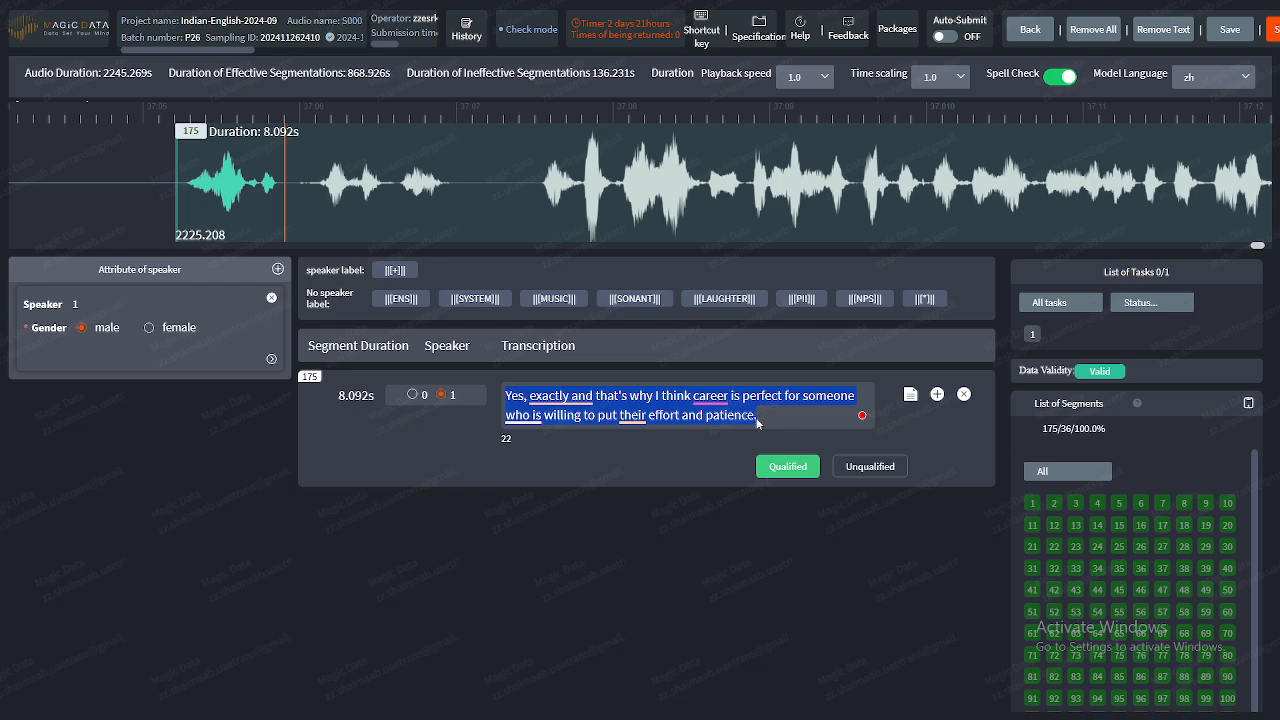
- Go on to segment 176, read the error about its transcription, and look further down the list of segments
{"action": "key", "text": "Page_Down"}
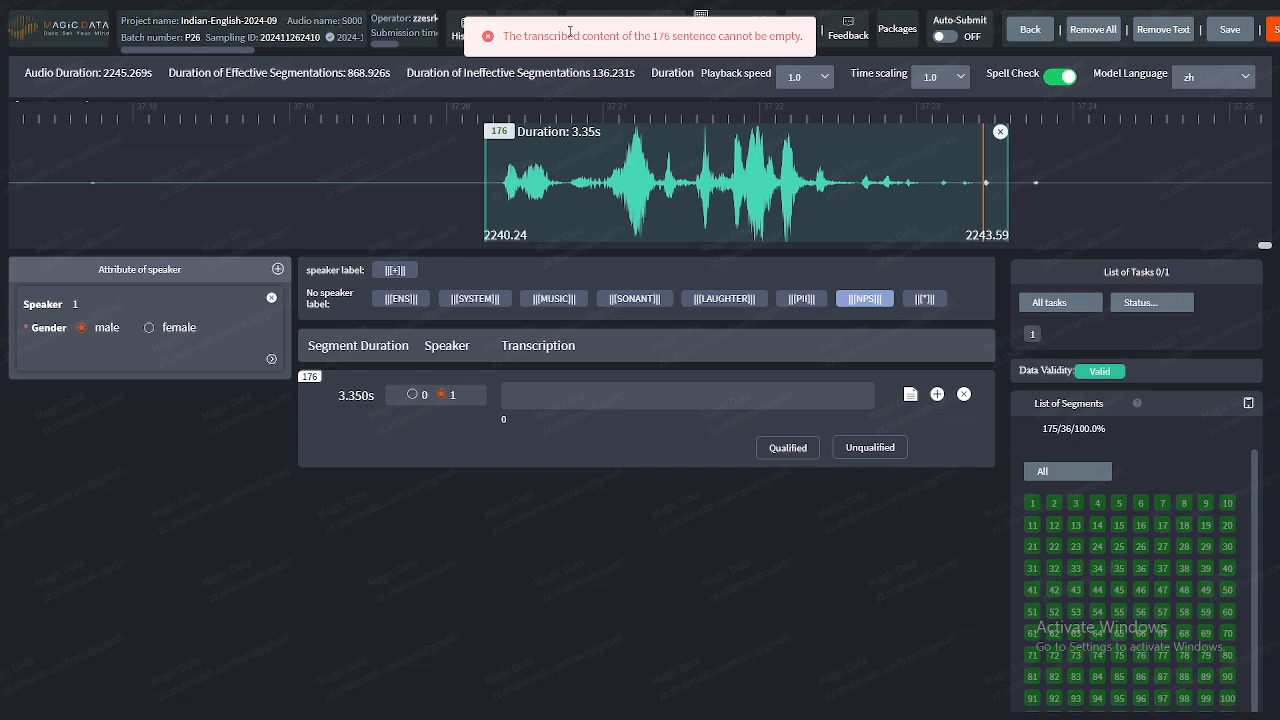
{"action": "left_click_drag", "start_coordinate": [667, 36], "coordinate": [641, 38]}
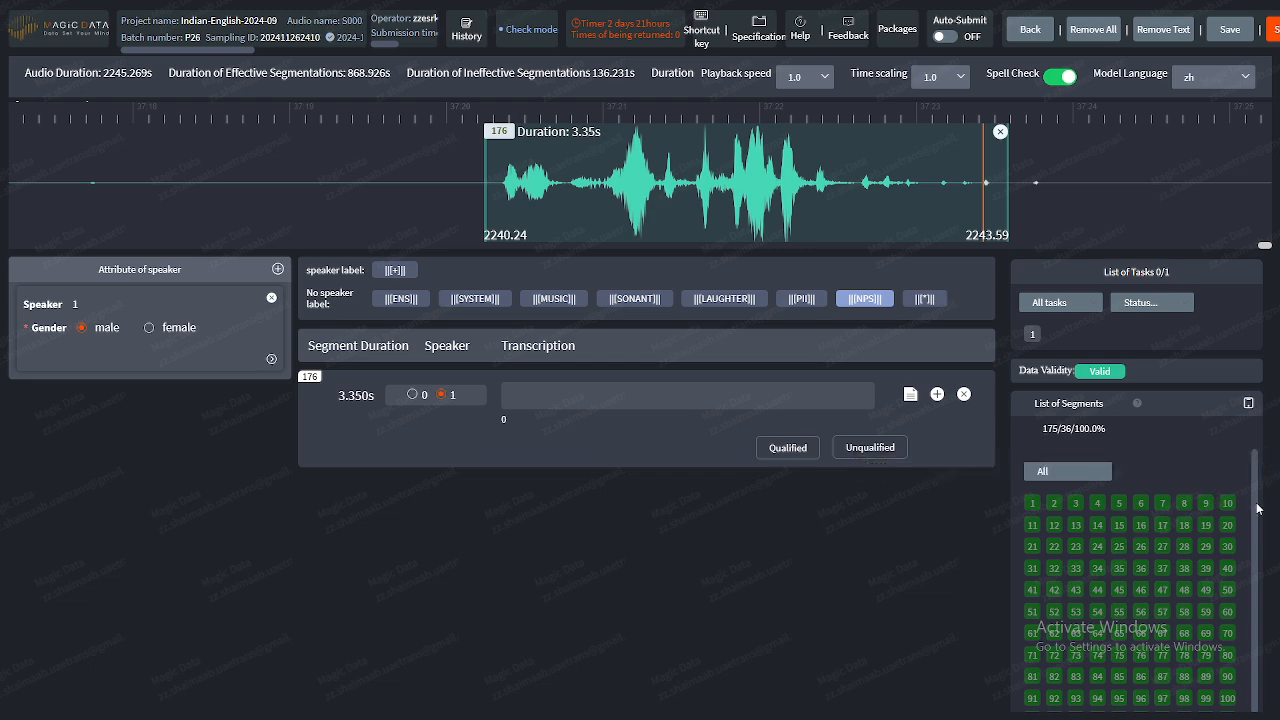
{"action": "scroll", "coordinate": [1250, 600], "scroll_direction": "down", "scroll_amount": 3}
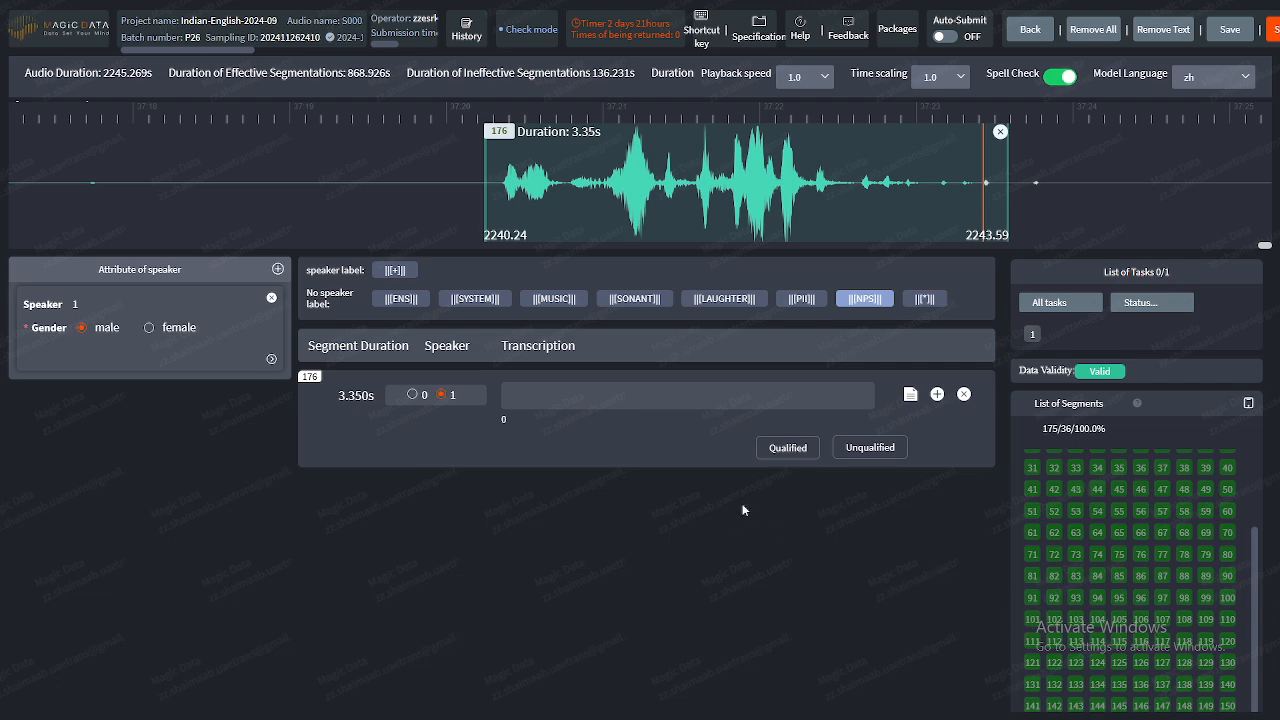
- Enter "jjk" followed by an Arabic letter as segment 176's transcription and try to save it
{"action": "left_click", "coordinate": [626, 398]}
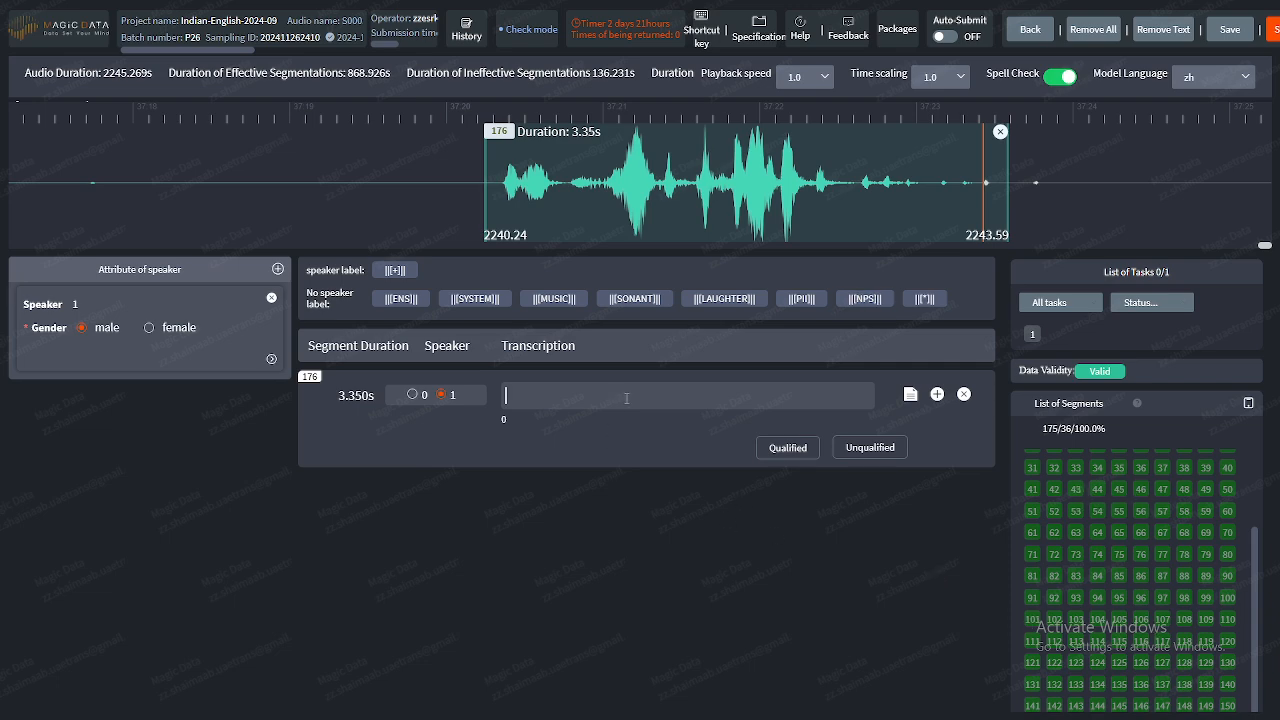
{"action": "type", "text": "ننتن"}
{"action": "key", "text": "BackSpace"}
{"action": "key", "text": "BackSpace"}
{"action": "key", "text": "BackSpace"}
{"action": "key", "text": "BackSpace"}
{"action": "type", "text": "jjk"}
{"action": "type", "text": "k"}
{"action": "key", "text": "BackSpace"}
{"action": "type", "text": "u"}
{"action": "left_click", "coordinate": [865, 298]}
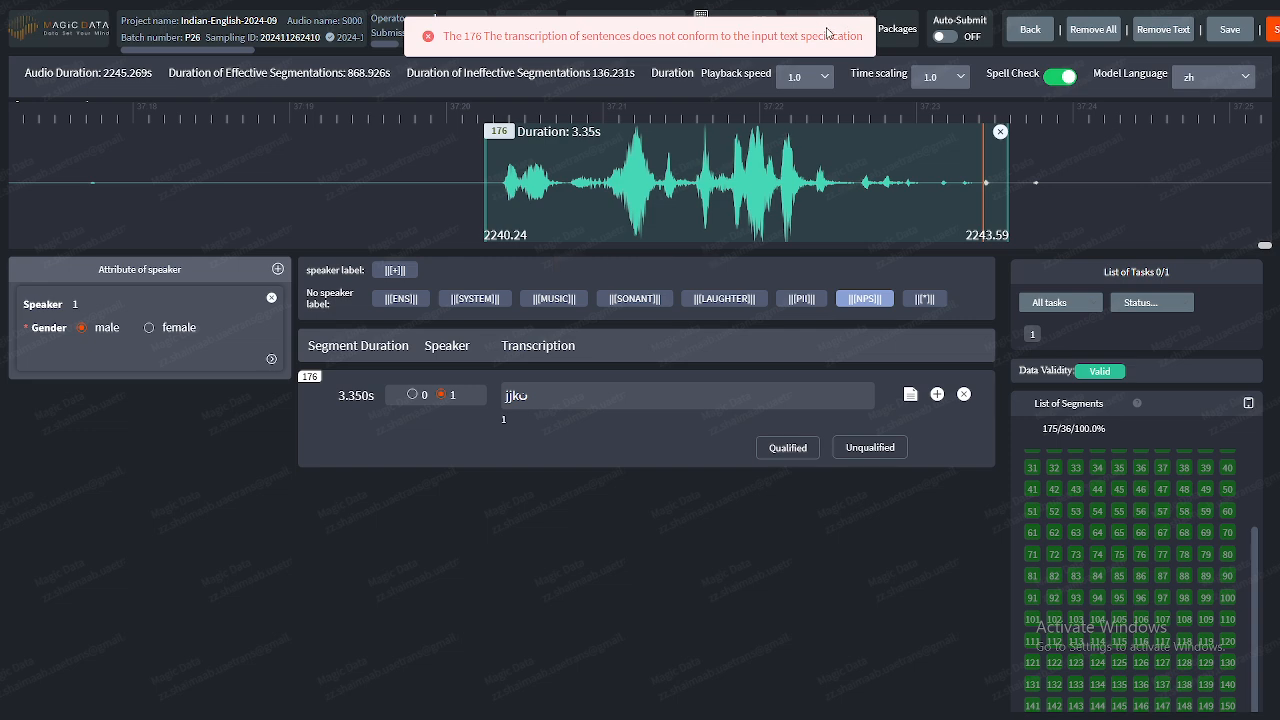
- Clear segment 176's transcription, undo the clearing, and try to save the mixed Latin and Arabic text again
{"action": "double_click", "coordinate": [547, 397]}
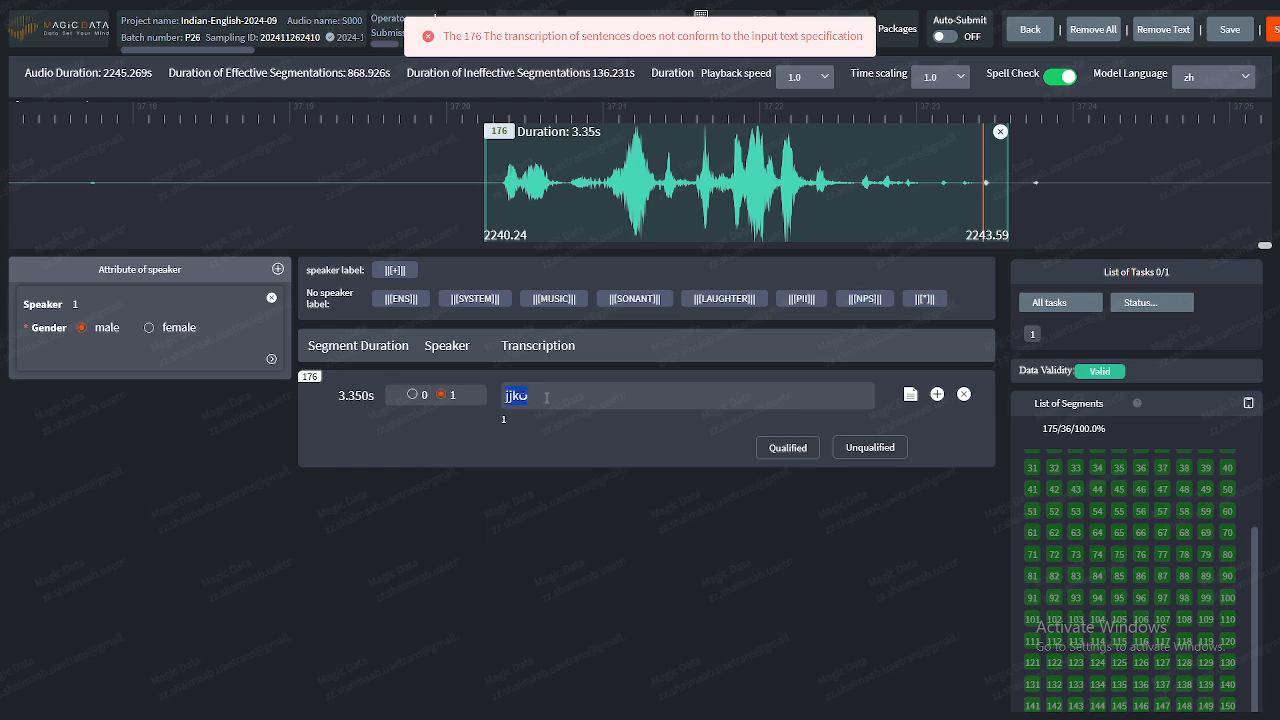
{"action": "key", "text": "BackSpace"}
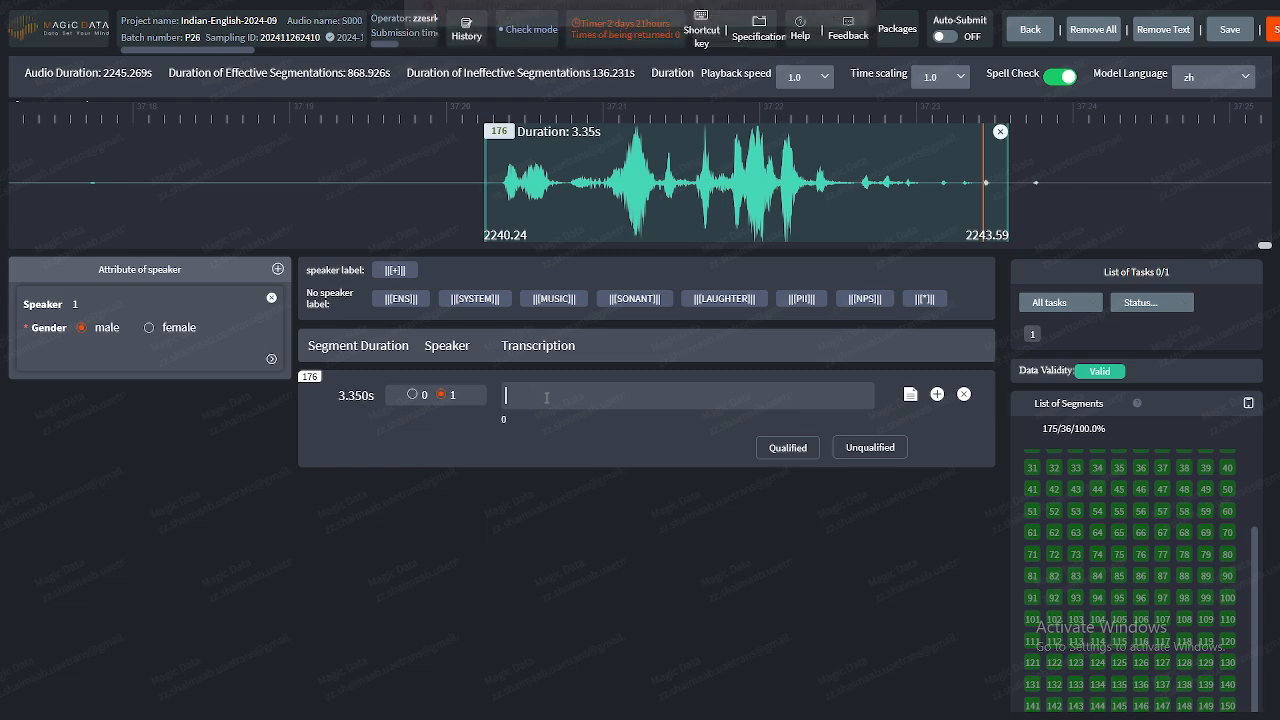
{"action": "key", "text": "ctrl+z"}
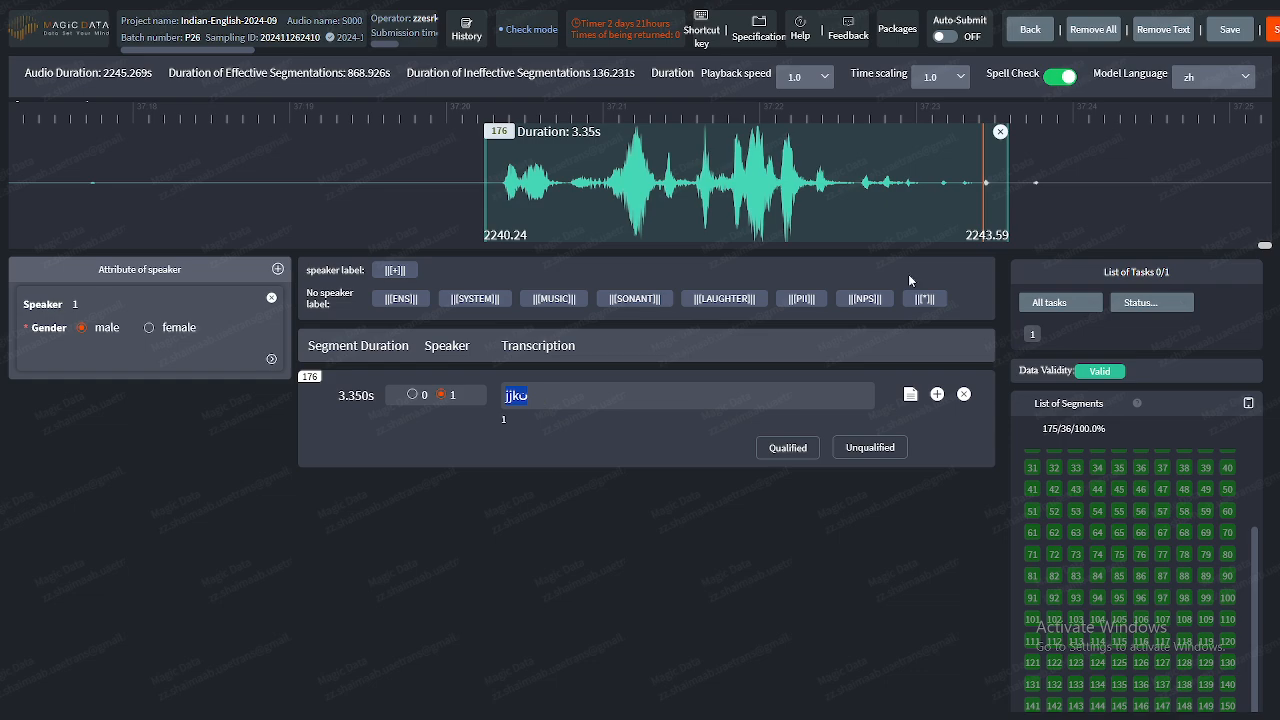
{"action": "left_click", "coordinate": [1223, 31]}
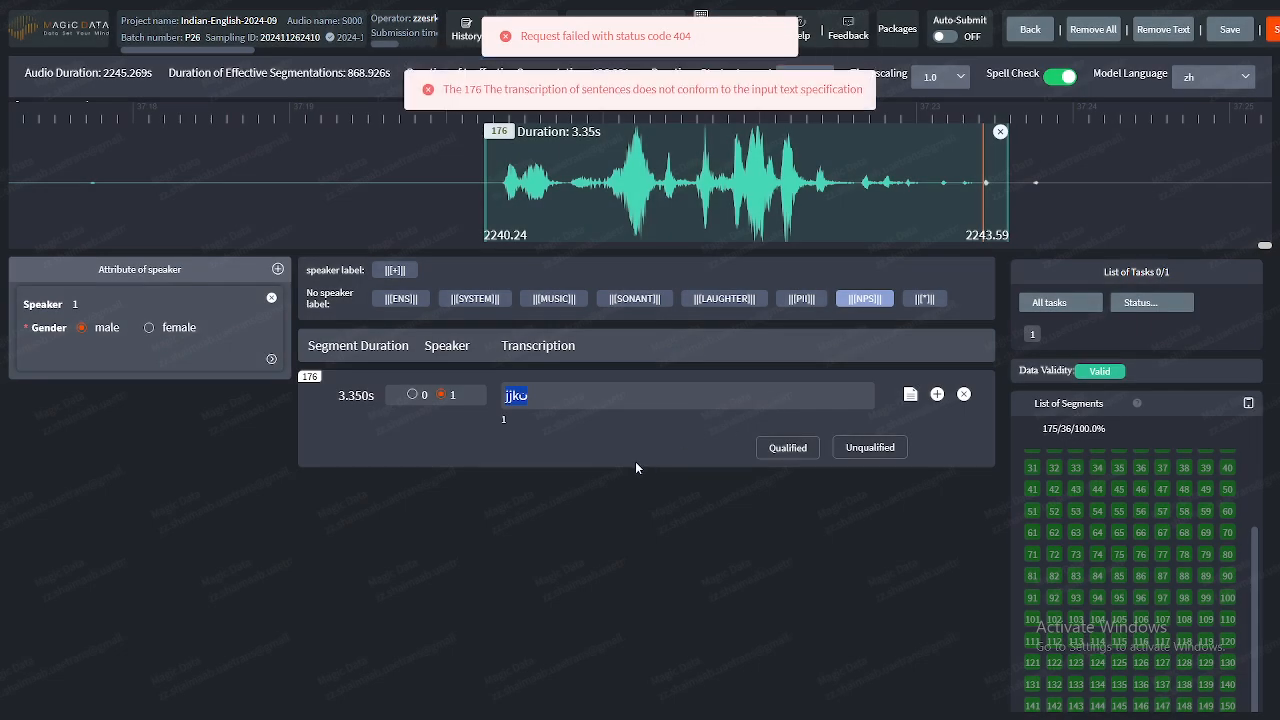
{"action": "left_click", "coordinate": [616, 405]}
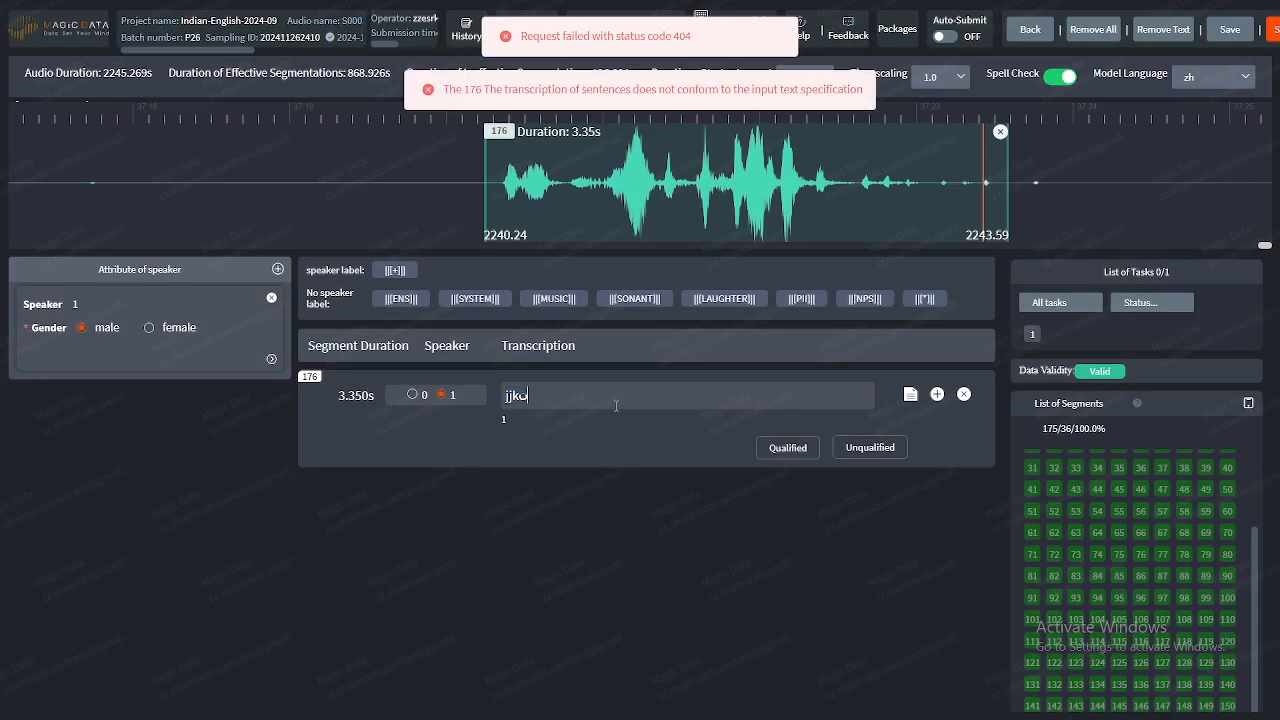
- Remove the Arabic letter from segment 176's transcription, leaving "jjk", and save the segment
{"action": "key", "text": "BackSpace"}
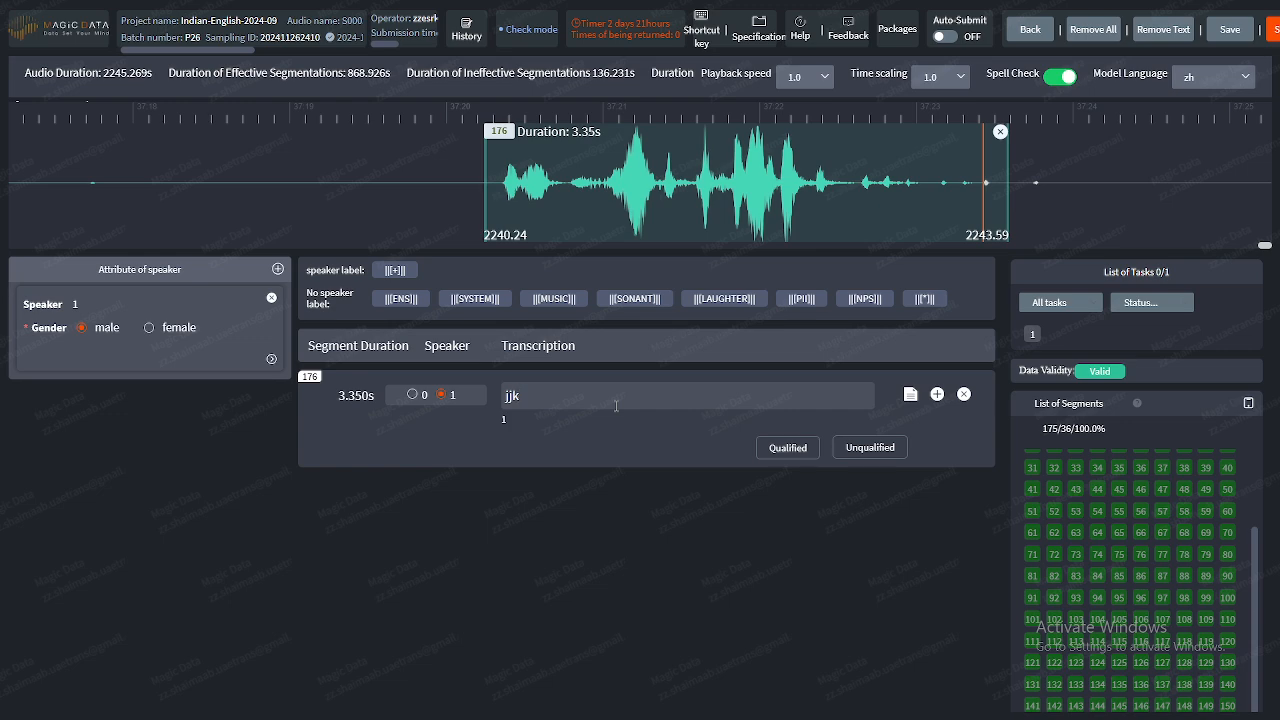
{"action": "left_click", "coordinate": [1228, 24]}
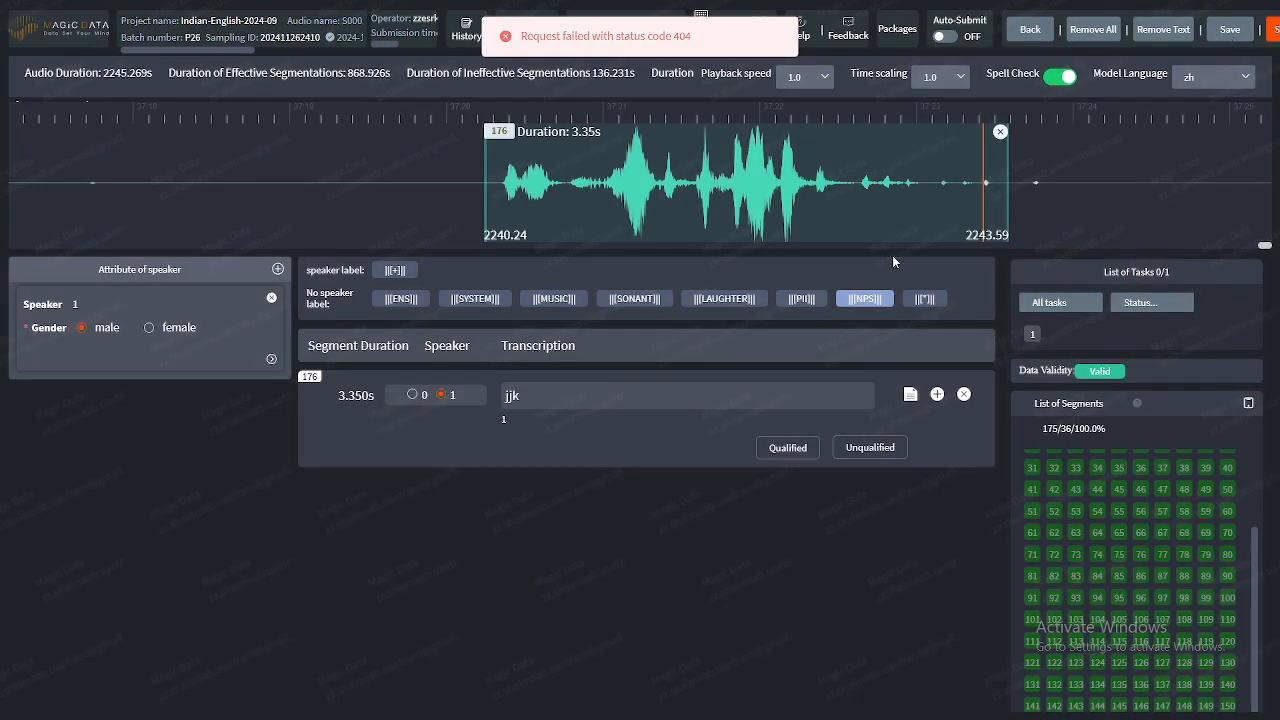
{"action": "left_click", "coordinate": [1230, 32]}
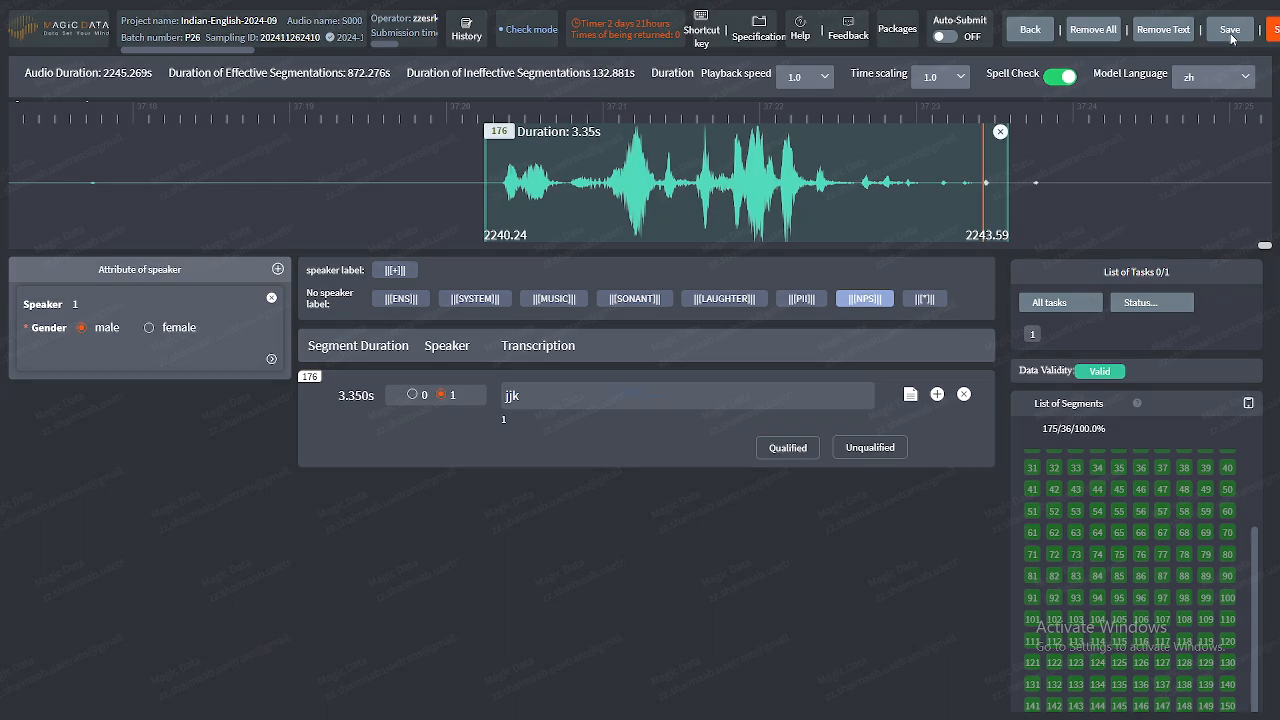
{"action": "left_click", "coordinate": [1230, 32]}
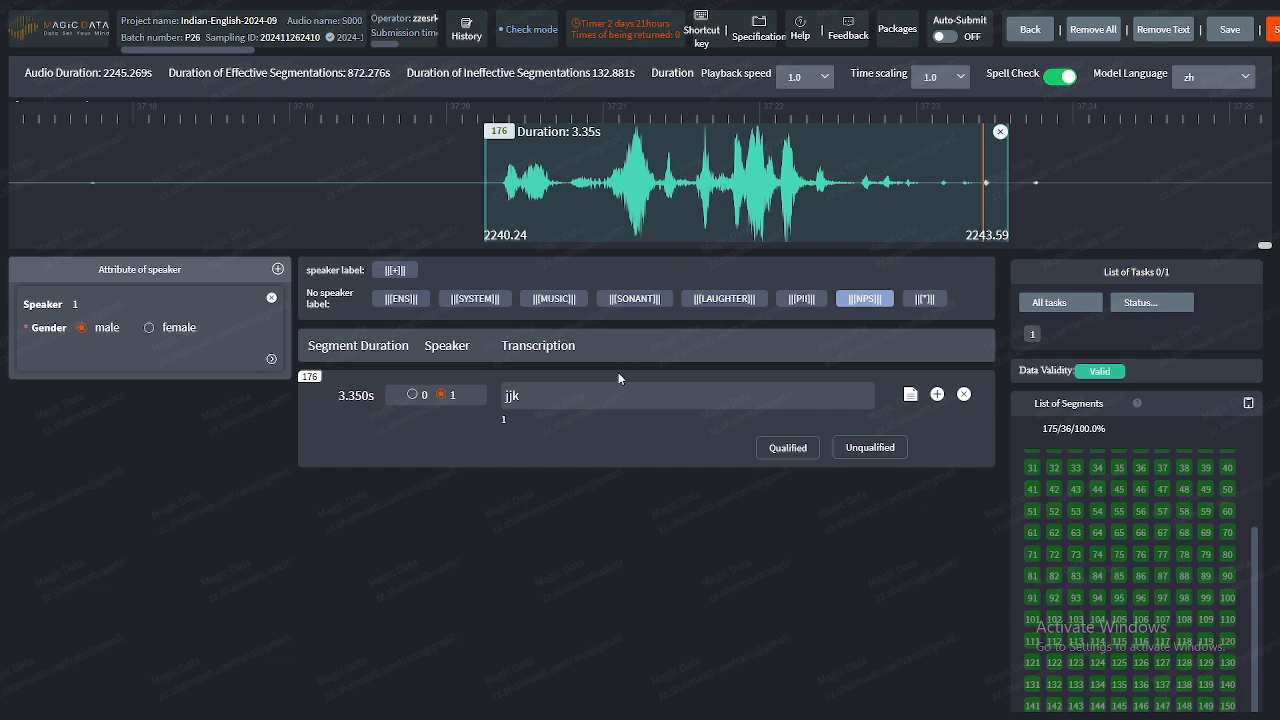
- Assign segment 176 to speaker 0 and save it
{"action": "left_click", "coordinate": [413, 395]}
{"action": "left_click", "coordinate": [1233, 33]}
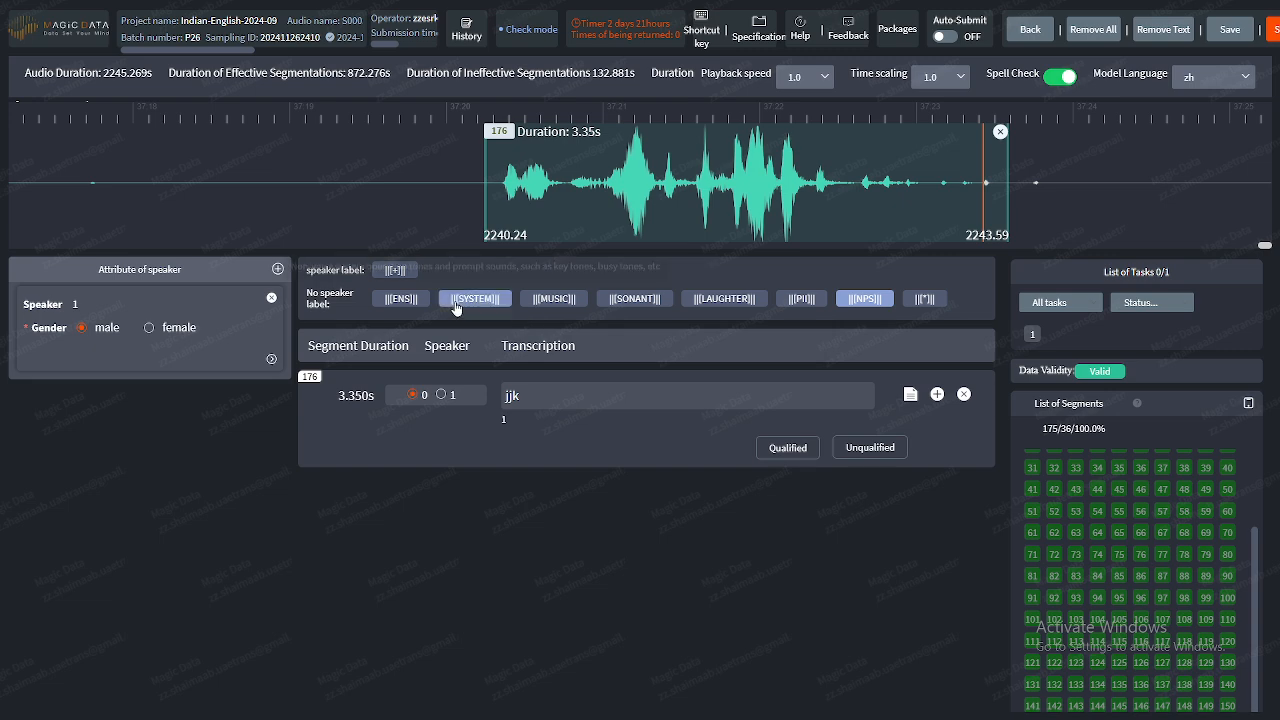
{"action": "left_click", "coordinate": [921, 303]}
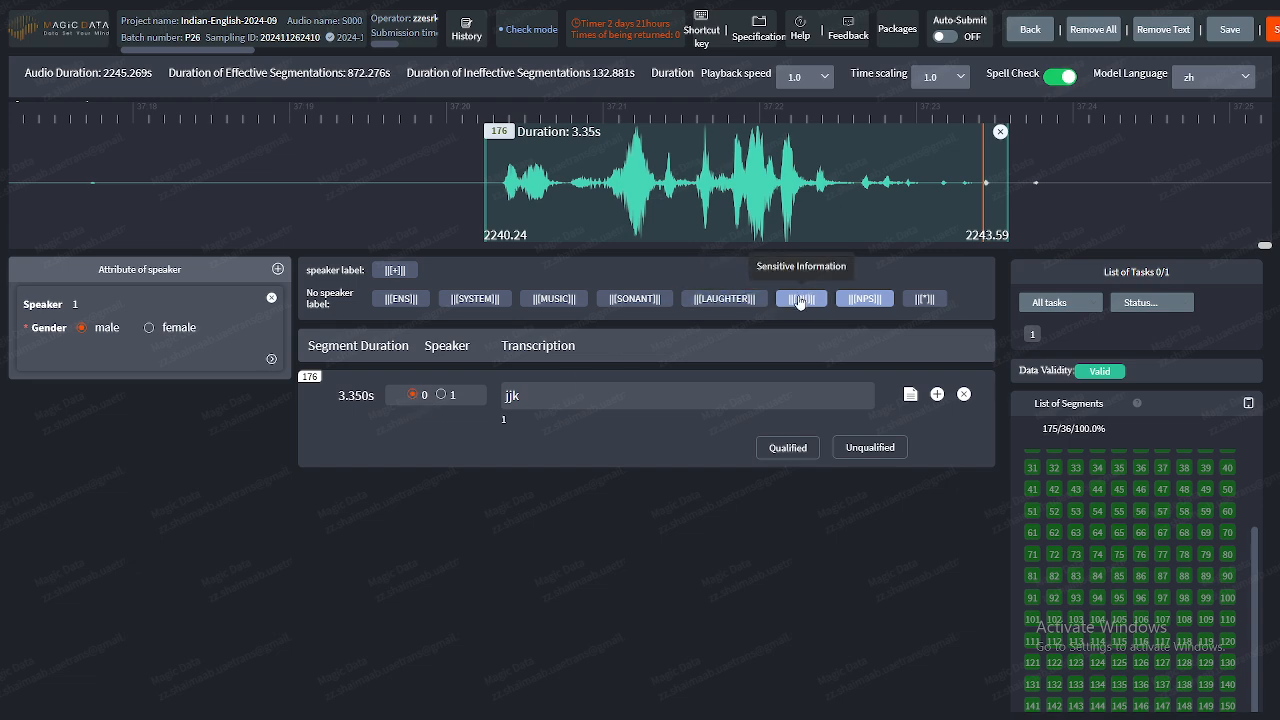
- Clear segment 176's transcription, insert the [LAUGHTER] label in its place, and delete that label
{"action": "left_click_drag", "start_coordinate": [640, 390], "coordinate": [430, 424]}
{"action": "key", "text": "BackSpace"}
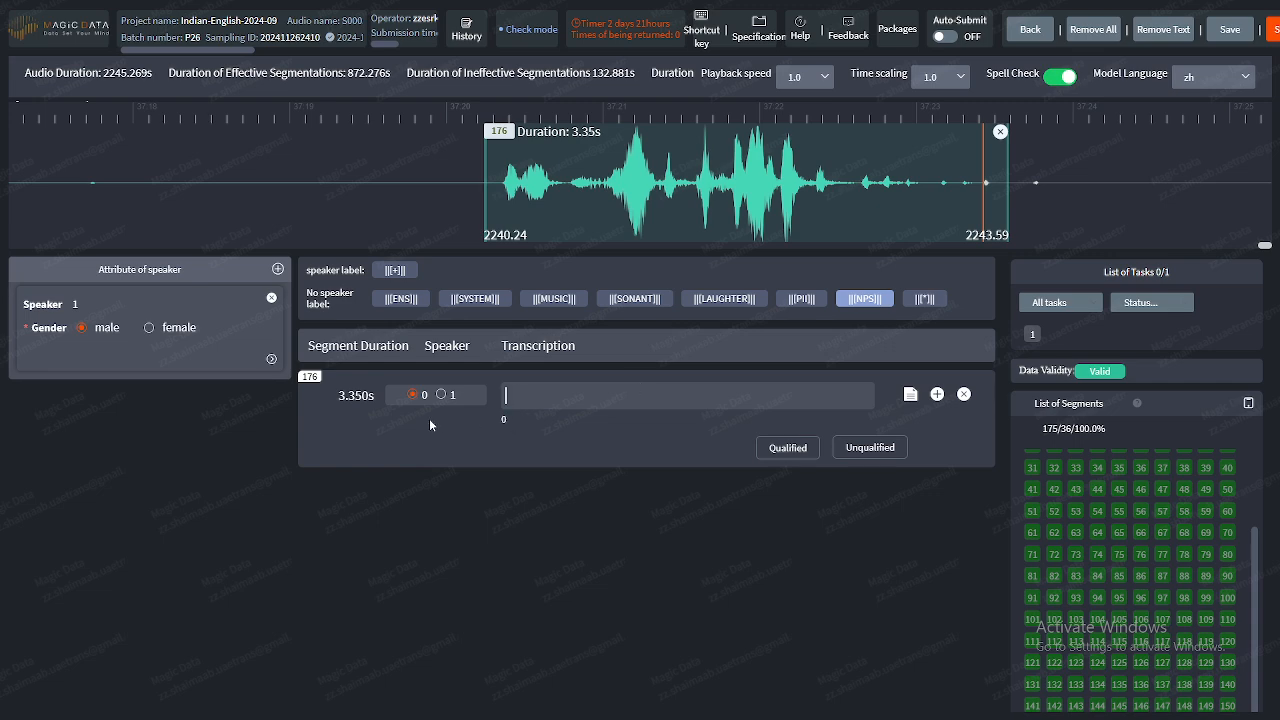
{"action": "left_click", "coordinate": [743, 299]}
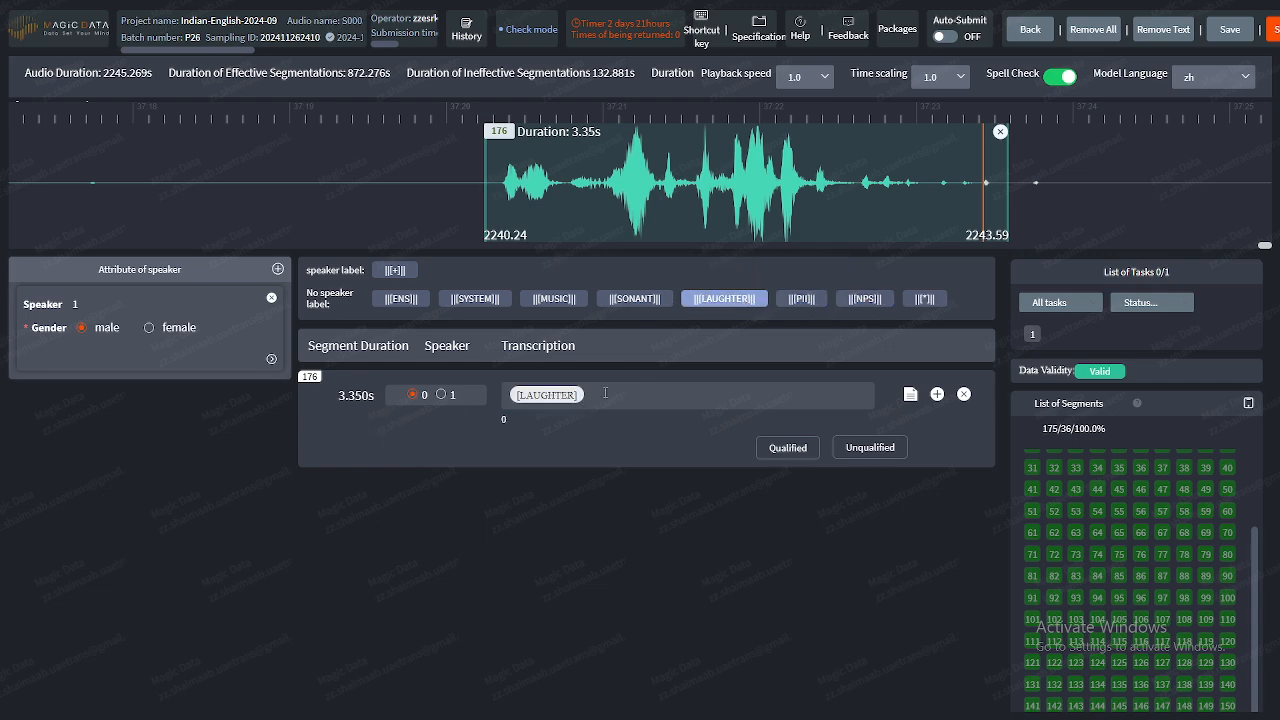
{"action": "key", "text": "BackSpace"}
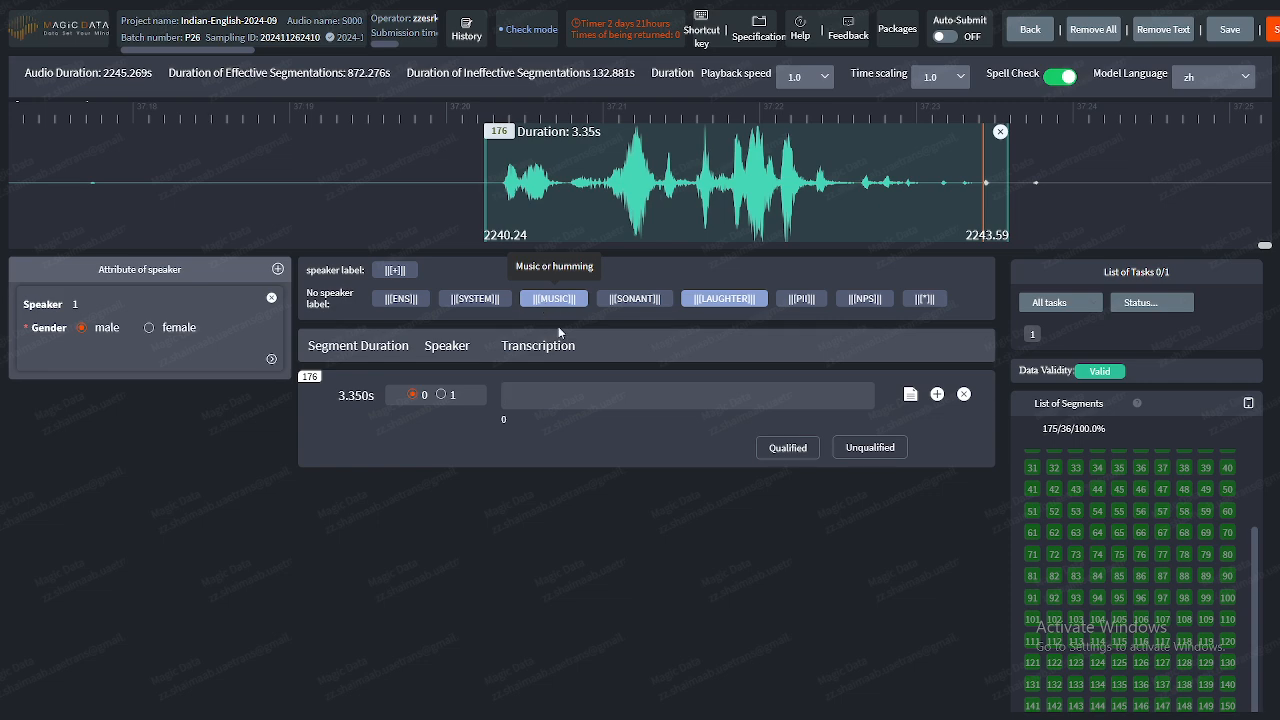
{"action": "left_click", "coordinate": [659, 387]}
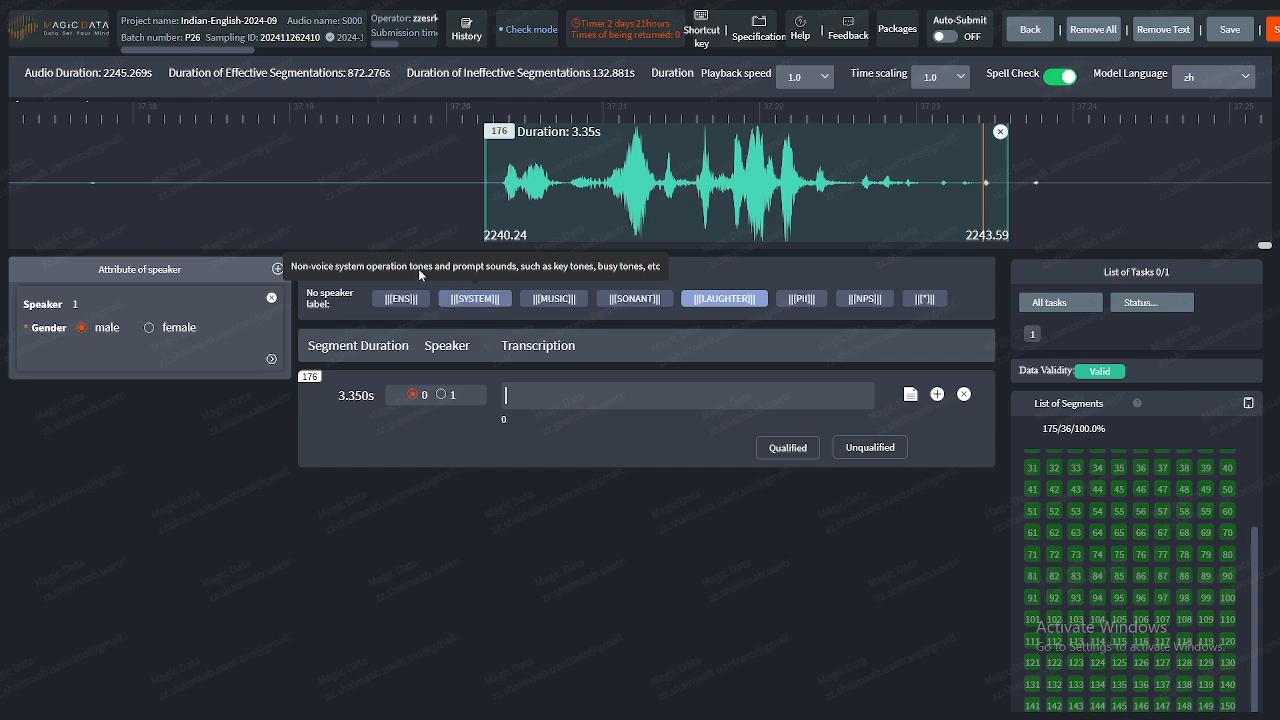
- Assign segment 176 to speaker 1 and look at the start of the list of segments
{"action": "left_click", "coordinate": [444, 398]}
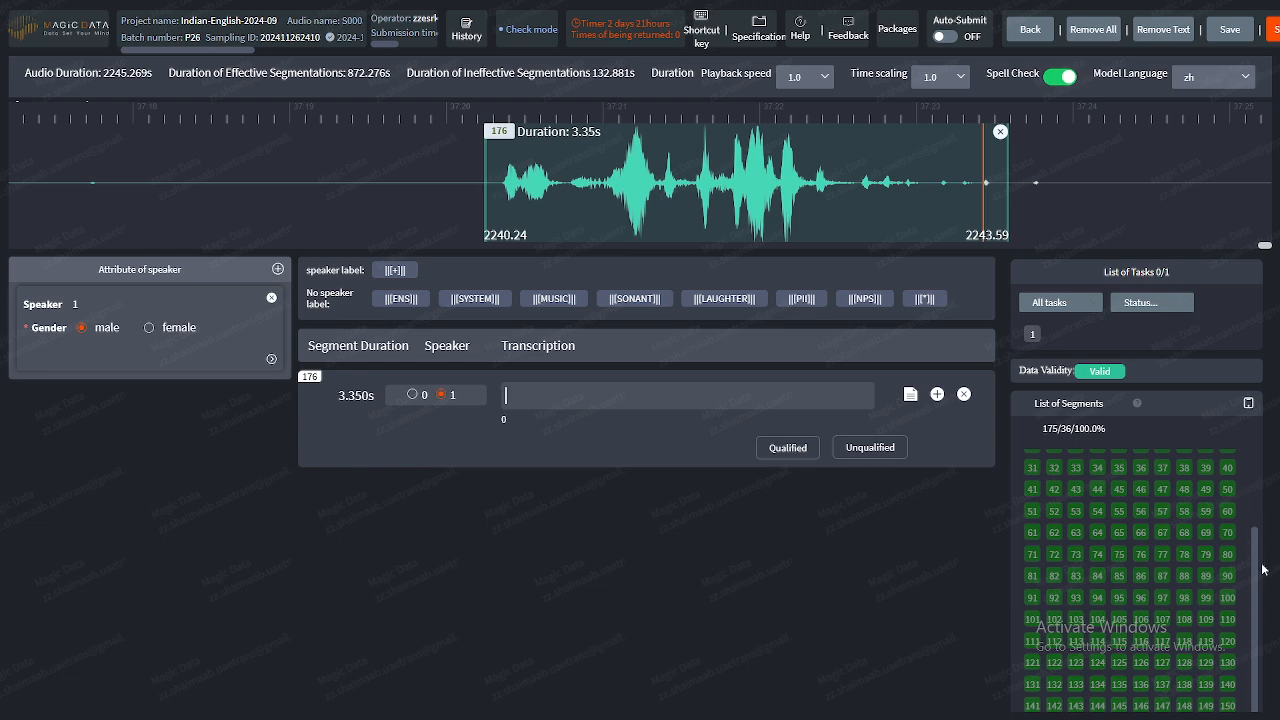
{"action": "left_click_drag", "start_coordinate": [1260, 570], "coordinate": [1259, 477]}
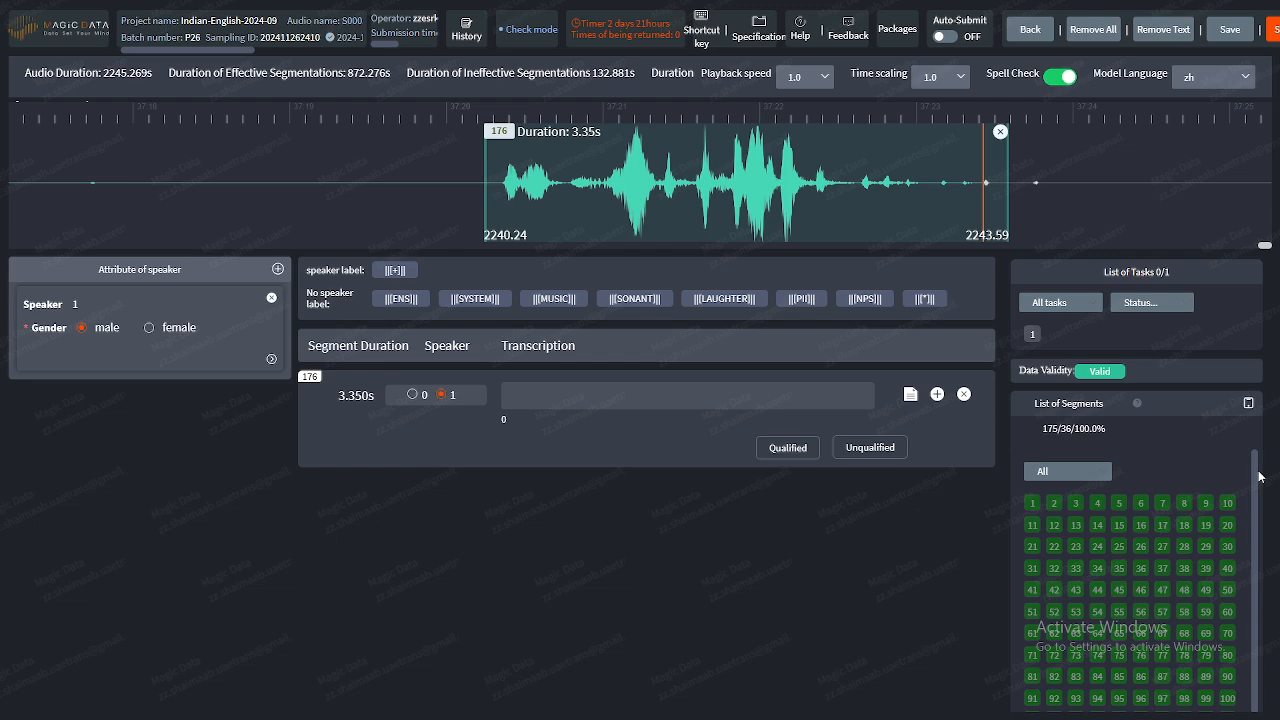
{"action": "left_click", "coordinate": [808, 399]}
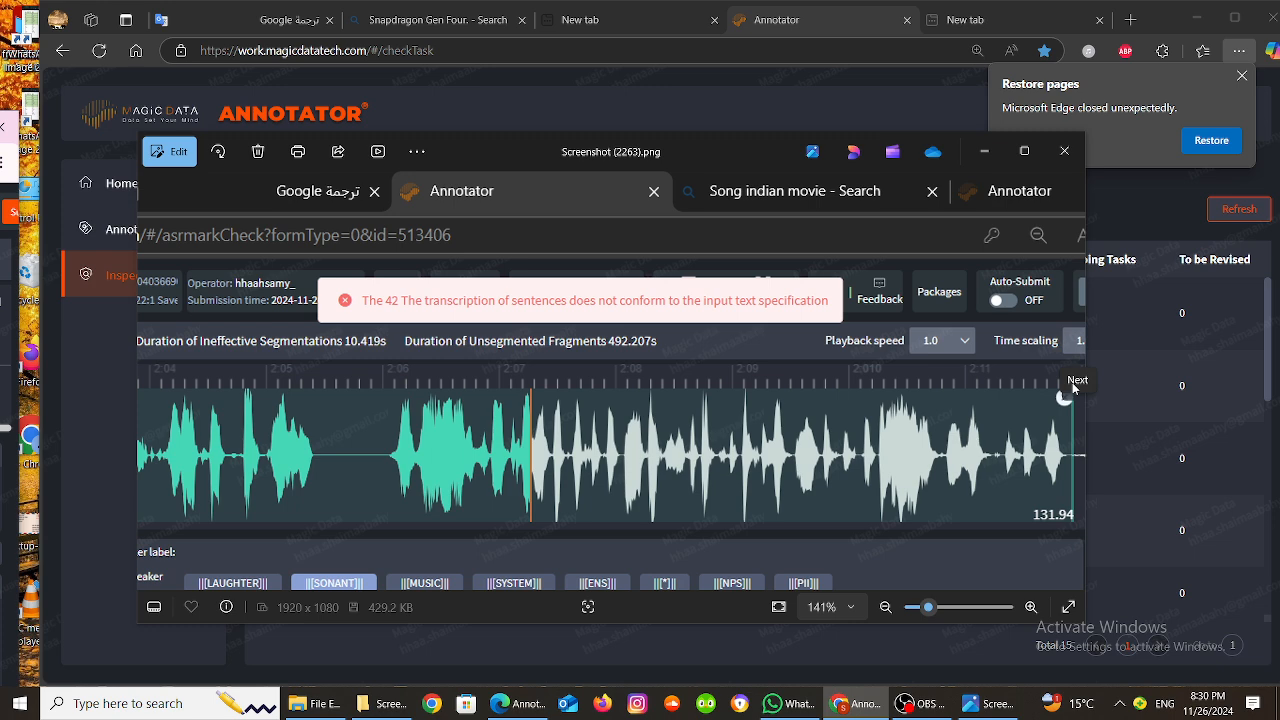
- Browse the saved pictures in the photo viewer and go back to Screenshot (2261).png
{"action": "left_click", "coordinate": [956, 396]}
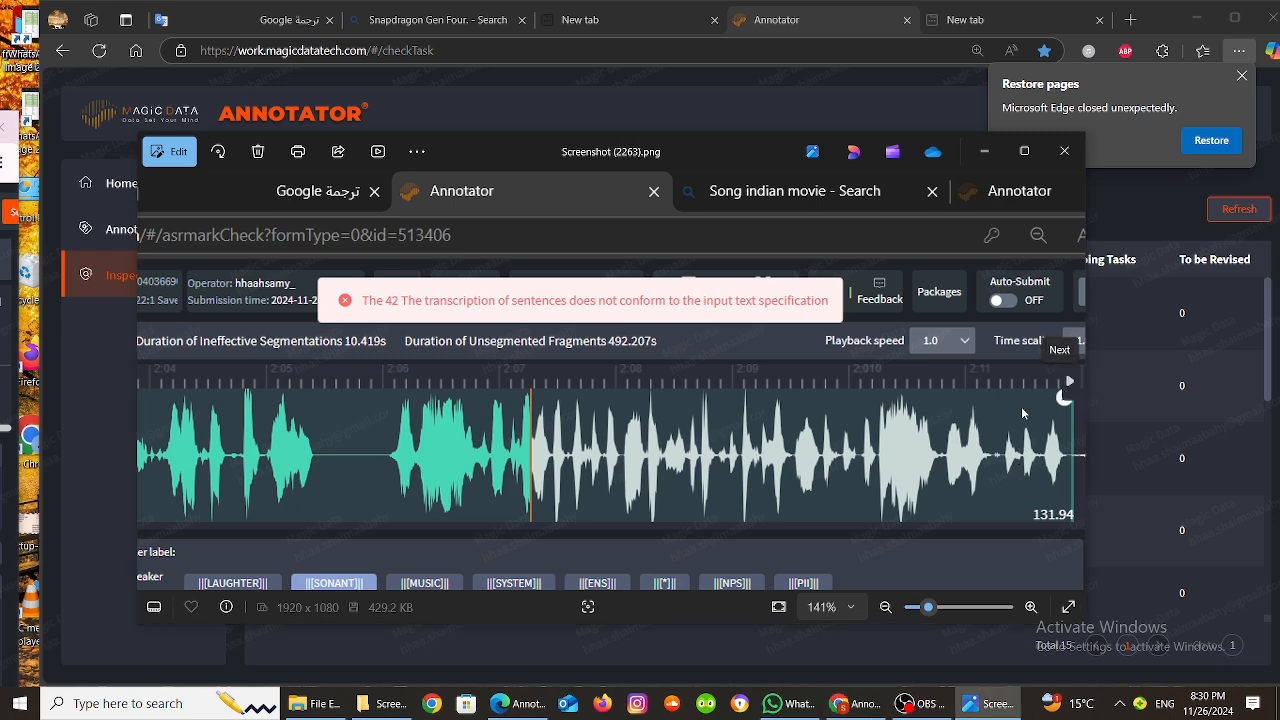
{"action": "left_click", "coordinate": [1062, 384]}
{"action": "left_click", "coordinate": [1058, 386]}
{"action": "left_click", "coordinate": [1055, 387]}
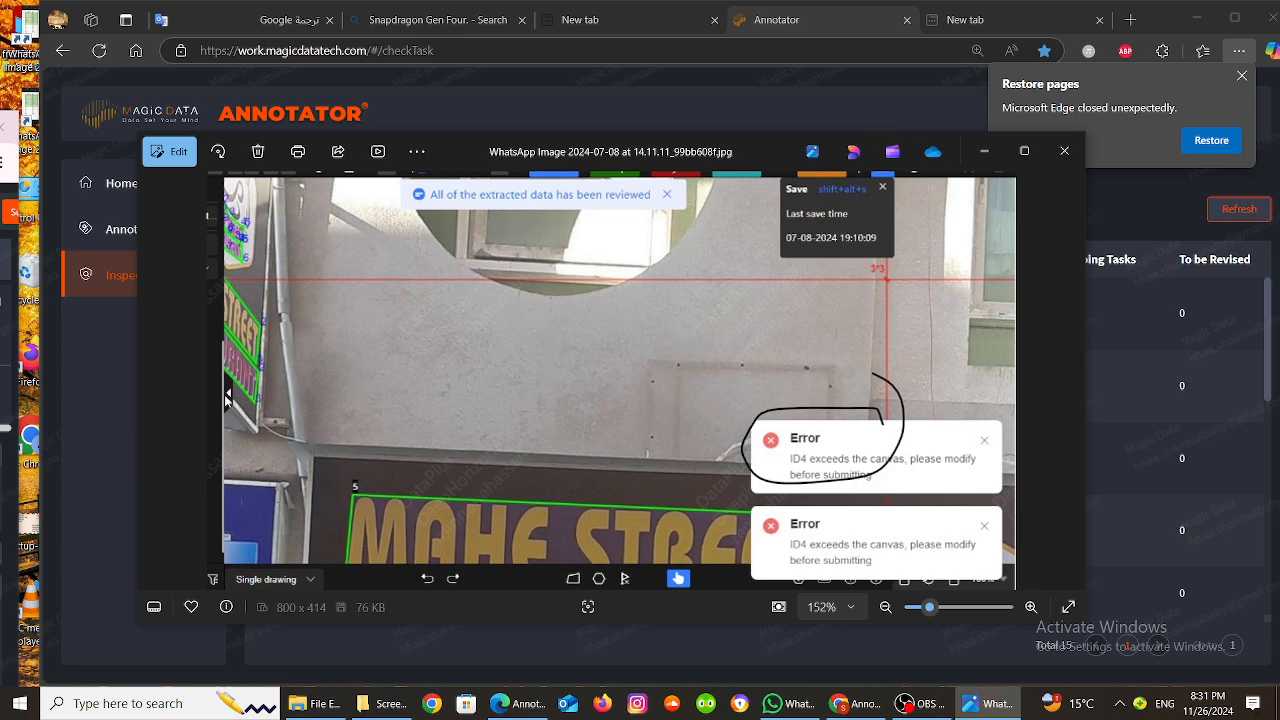
{"action": "left_click", "coordinate": [152, 384]}
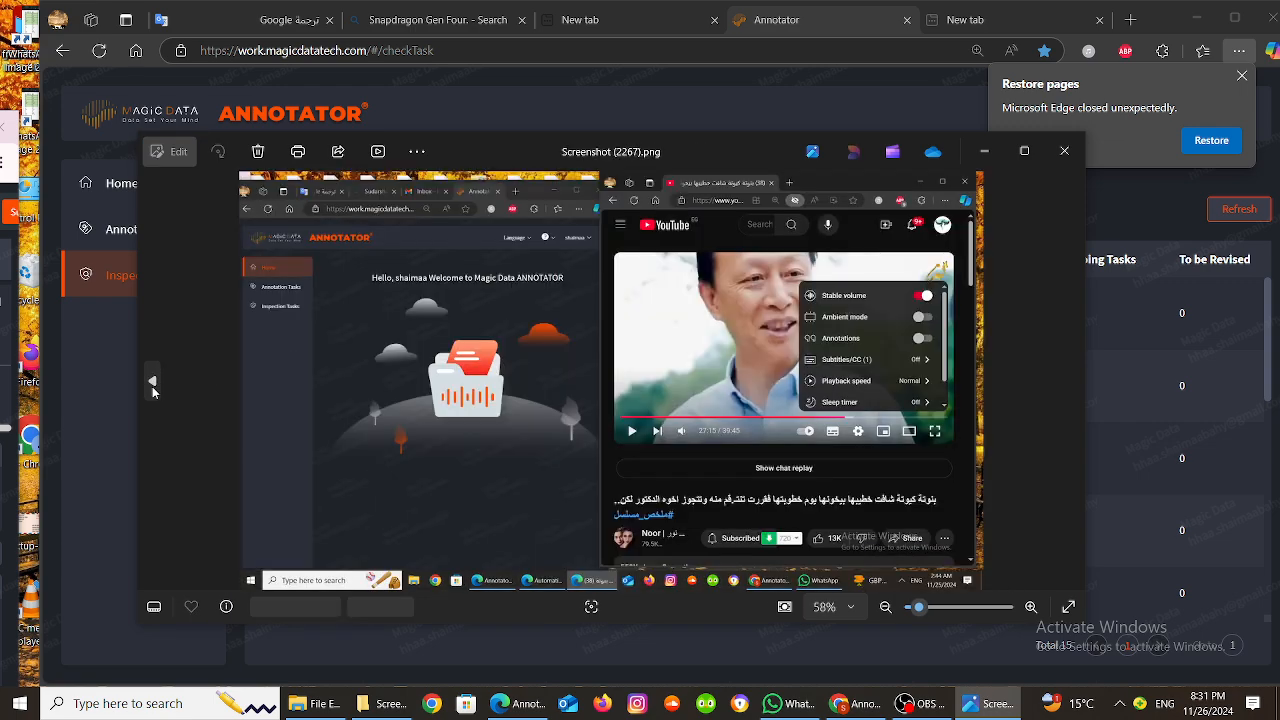
{"action": "left_click", "coordinate": [152, 384]}
{"action": "left_click", "coordinate": [152, 384]}
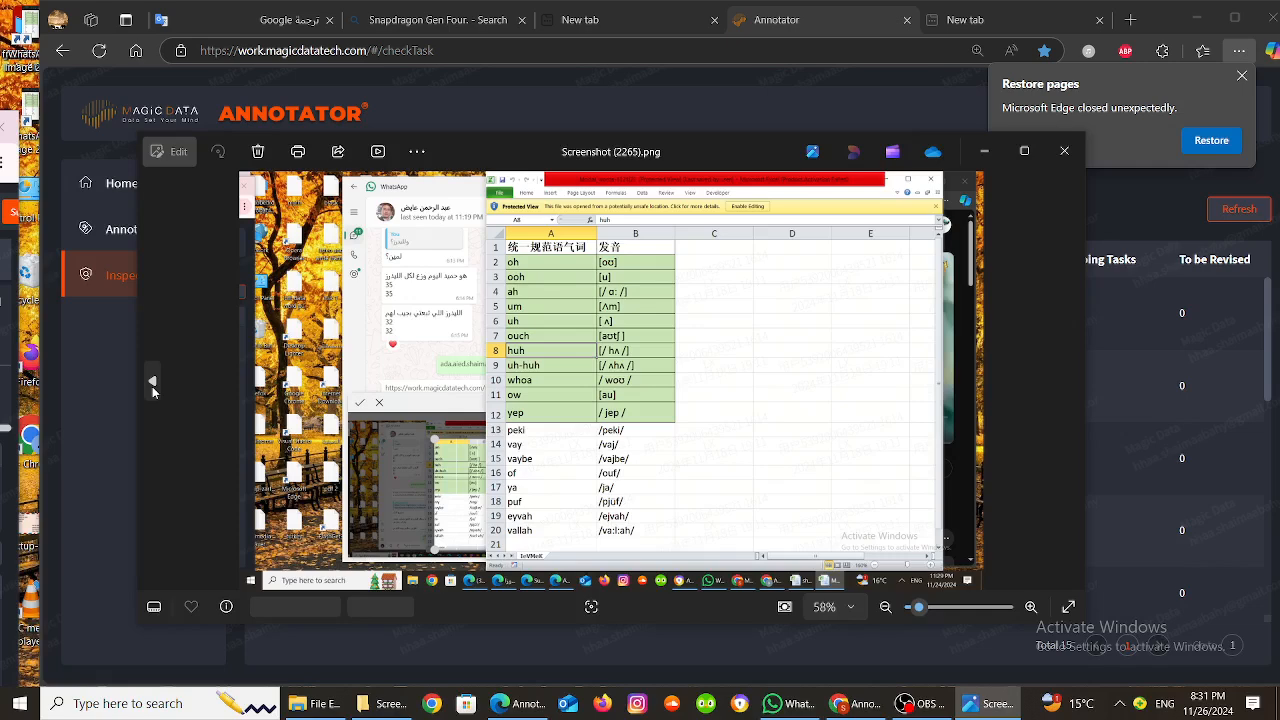
{"action": "left_click", "coordinate": [152, 386]}
{"action": "left_click", "coordinate": [152, 386]}
{"action": "left_click", "coordinate": [152, 386]}
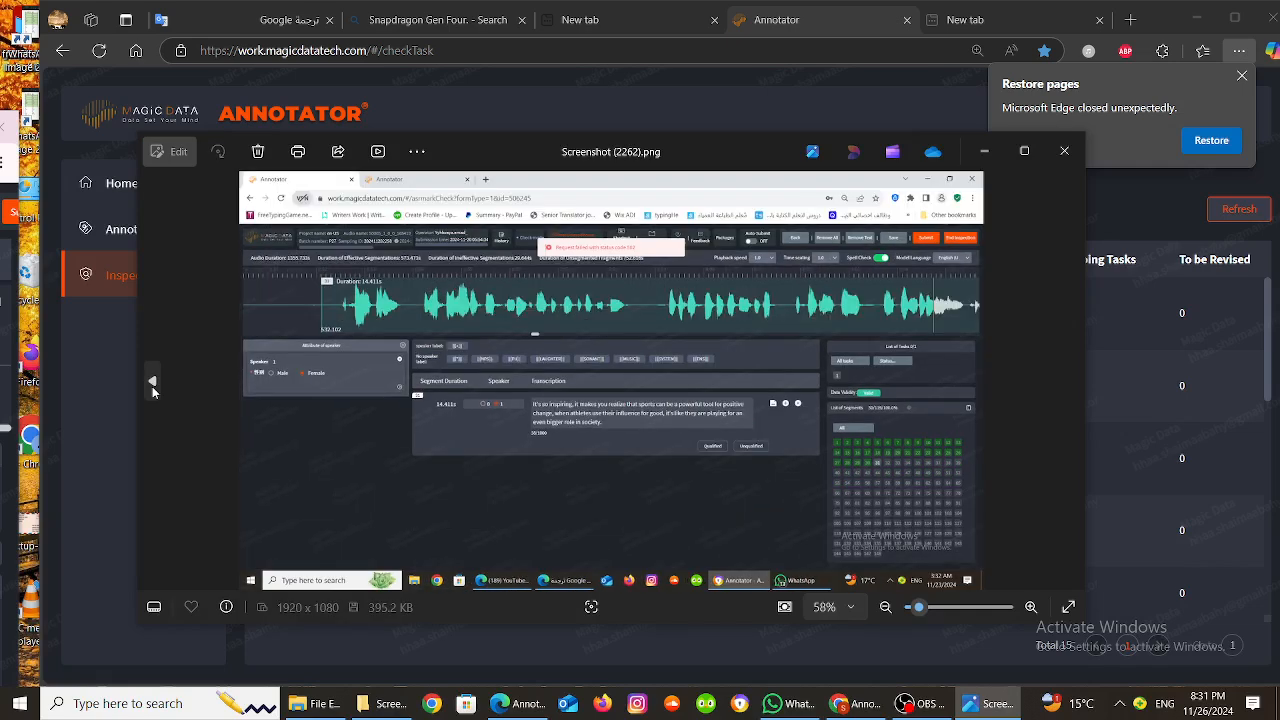
{"action": "left_click", "coordinate": [152, 386]}
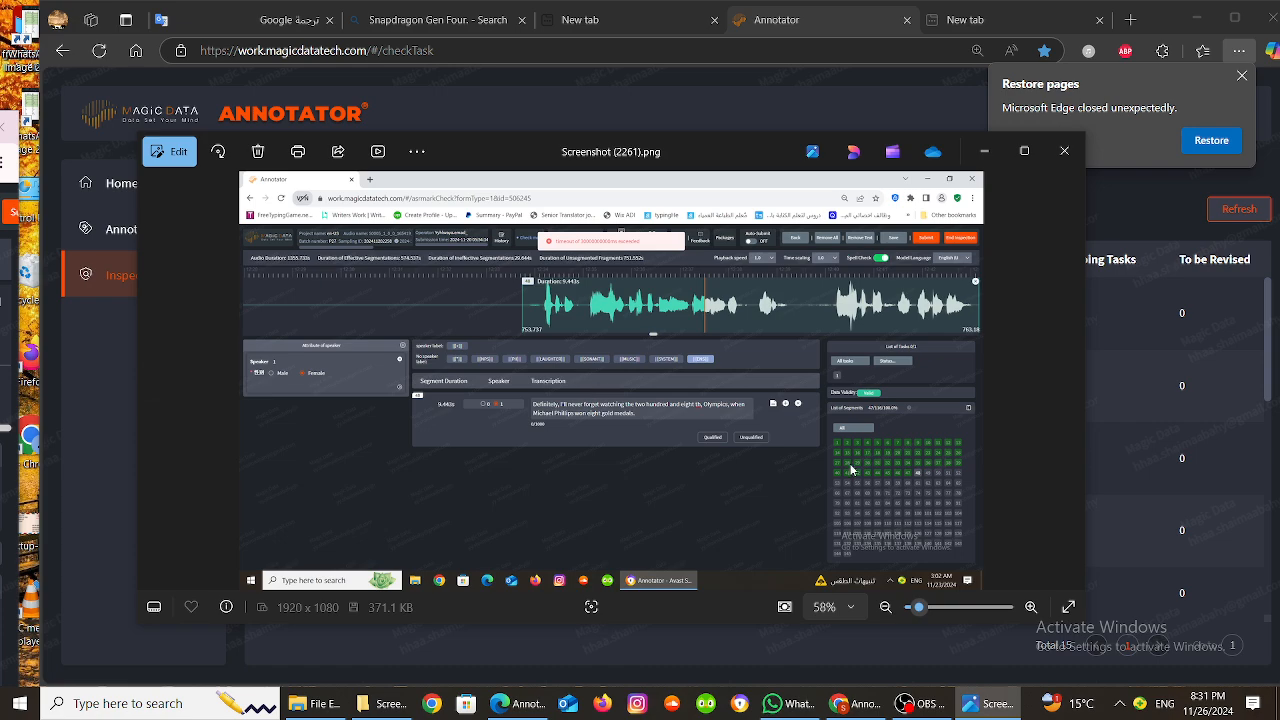
- Enlarge Screenshot (2261).png and examine its timeout error message
{"action": "left_click", "coordinate": [954, 607]}
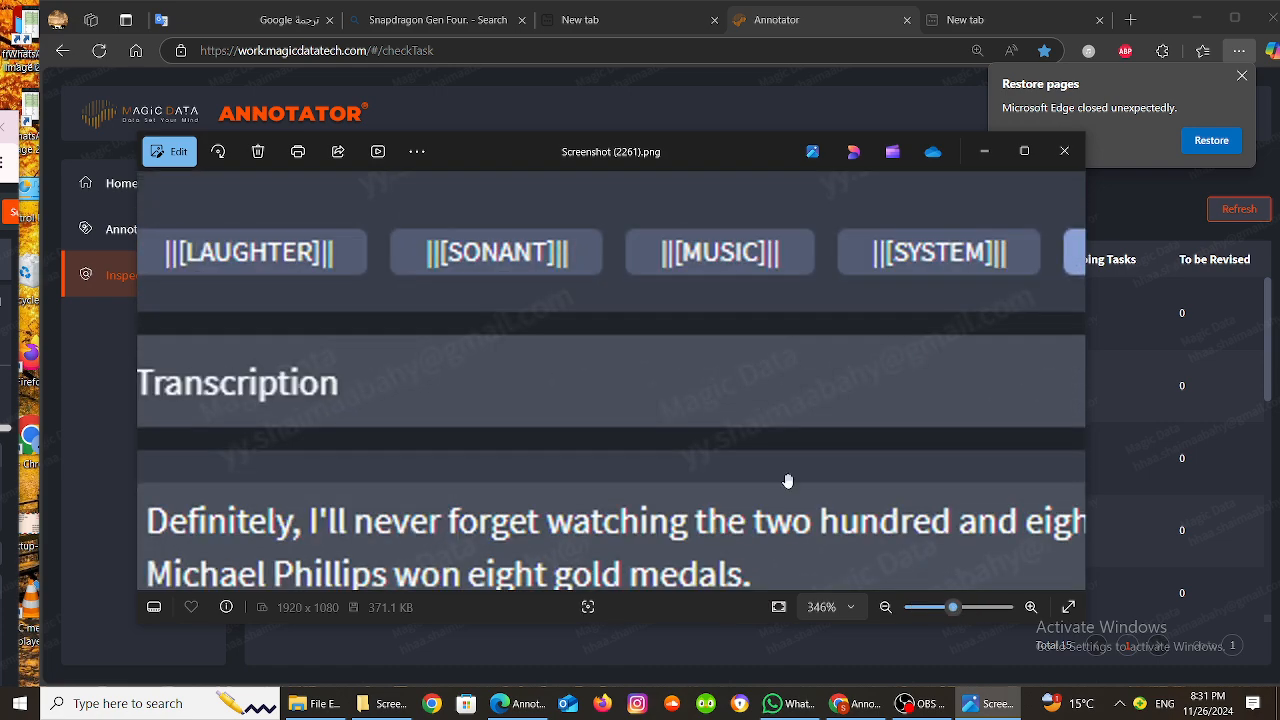
{"action": "left_click", "coordinate": [932, 608]}
{"action": "left_click_drag", "start_coordinate": [692, 355], "coordinate": [742, 512]}
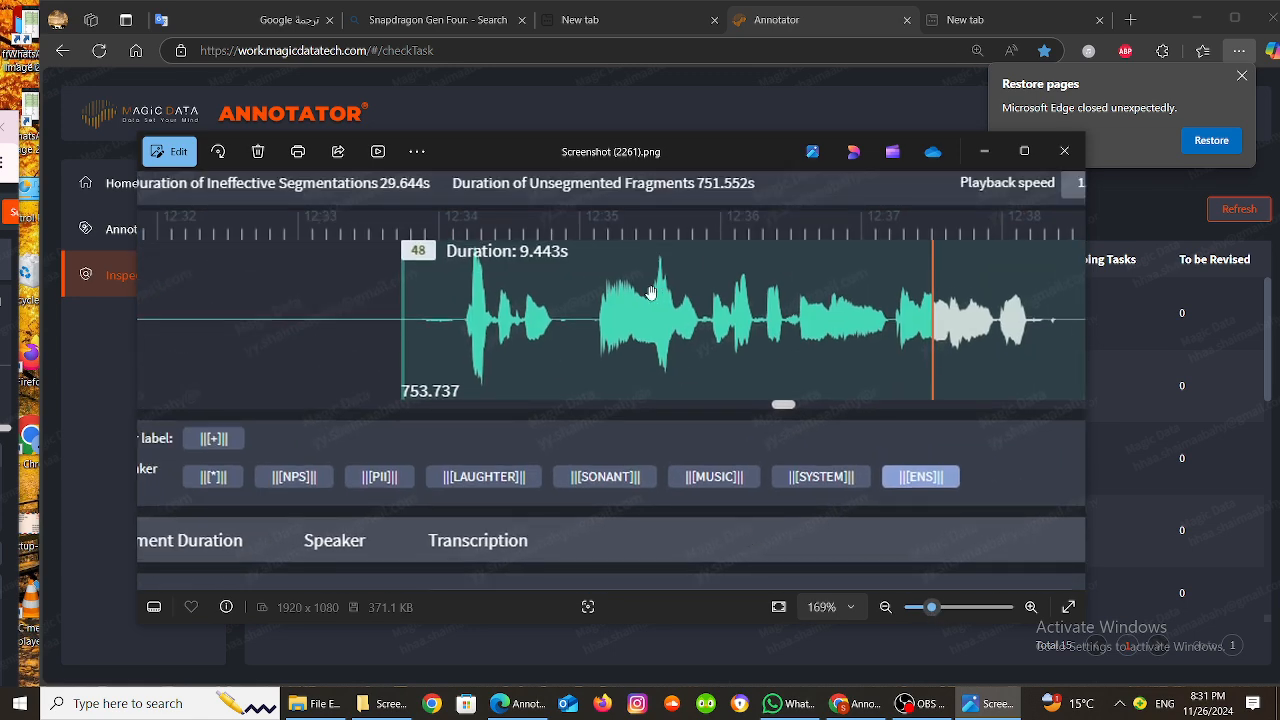
{"action": "scroll", "coordinate": [669, 380], "scroll_direction": "up", "scroll_amount": 3}
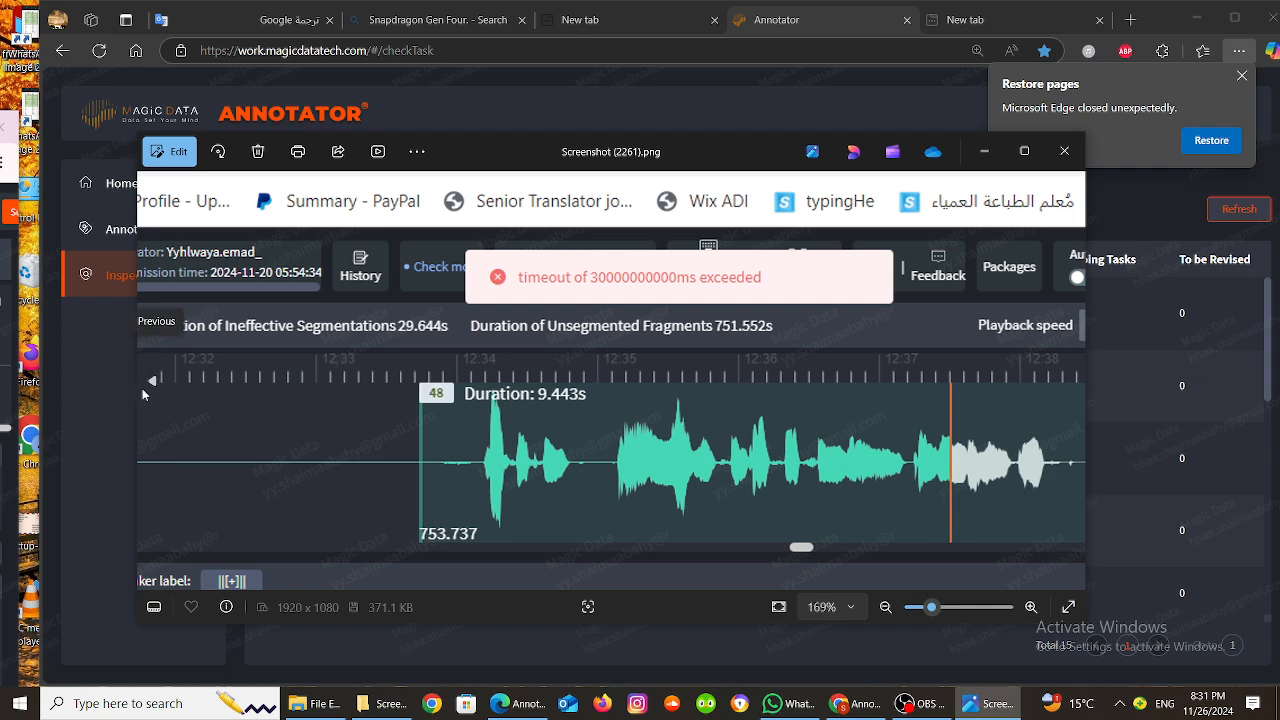
- Go back to Screenshot (2260).png, enlarge it to 226%, and examine its network error message
{"action": "left_click", "coordinate": [155, 381]}
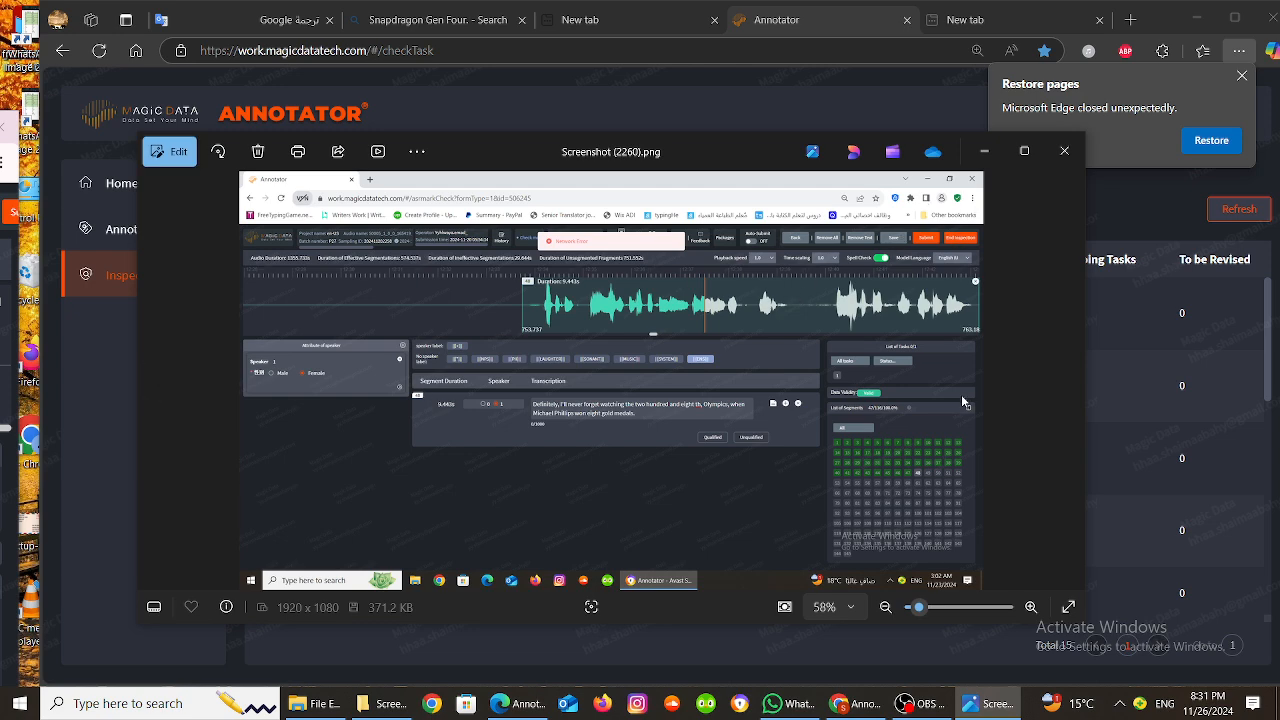
{"action": "left_click", "coordinate": [945, 607]}
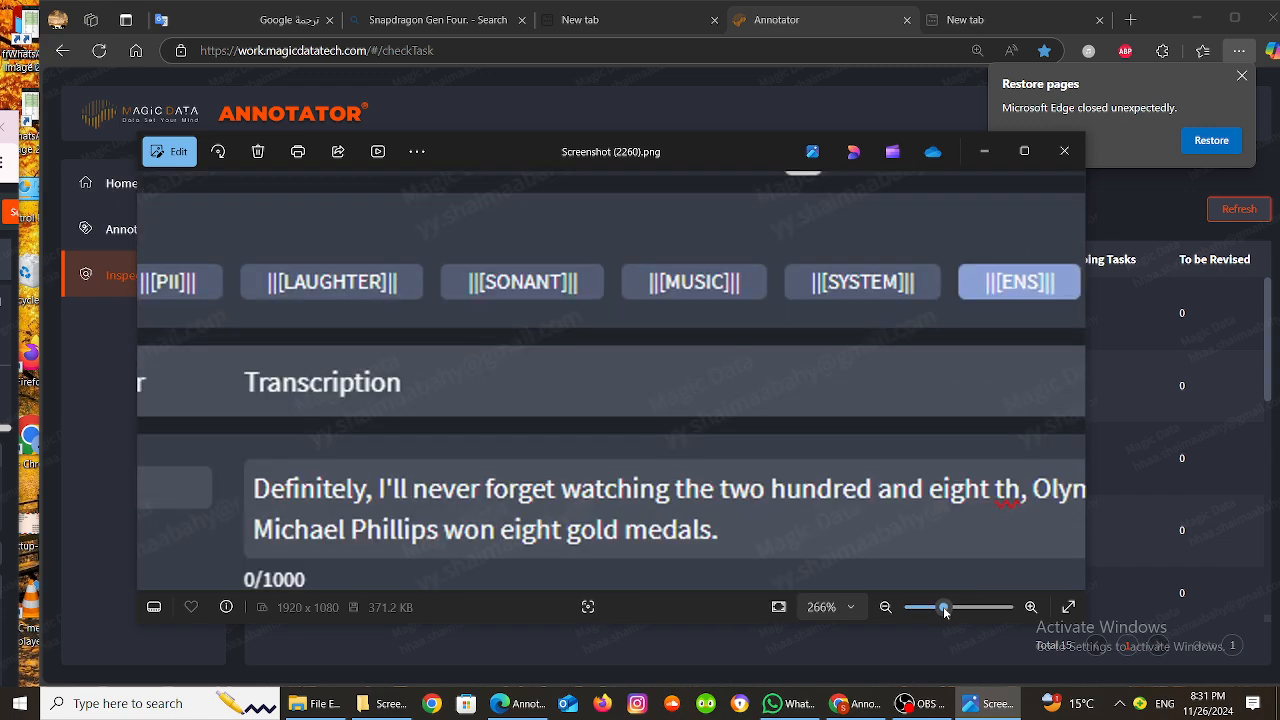
{"action": "left_click_drag", "start_coordinate": [945, 607], "coordinate": [938, 607]}
{"action": "left_click_drag", "start_coordinate": [774, 383], "coordinate": [855, 501]}
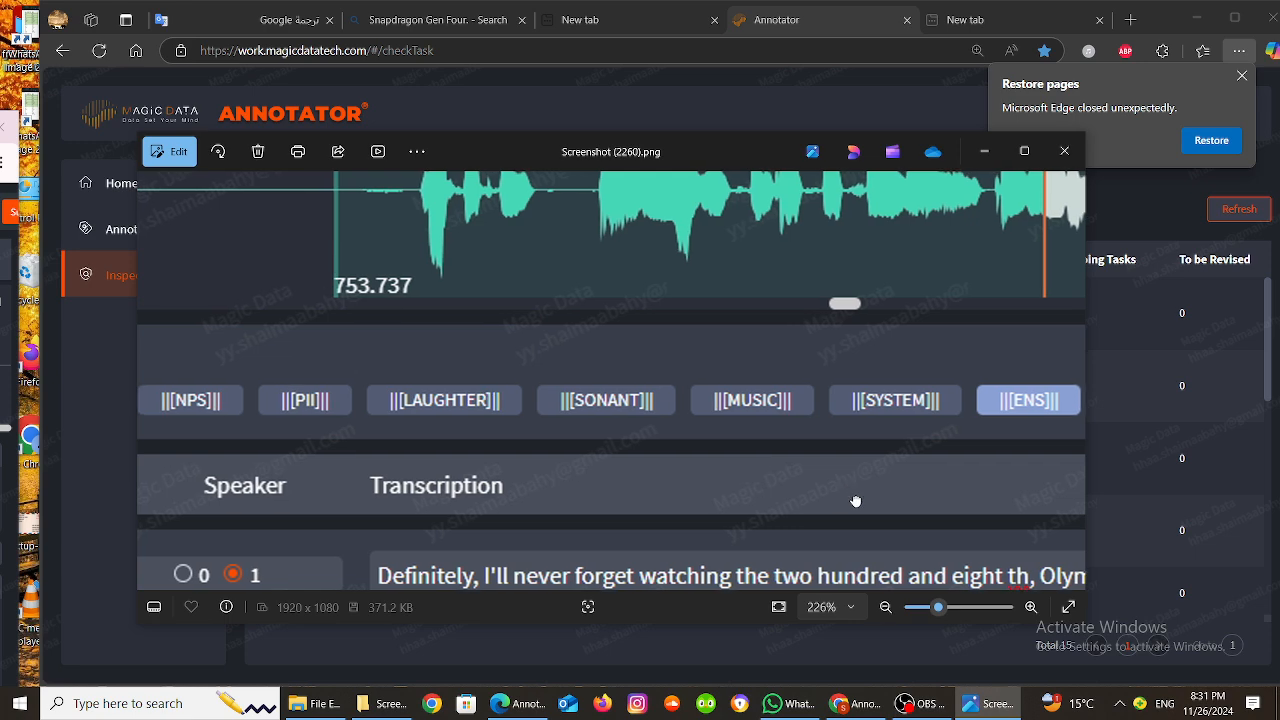
{"action": "left_click_drag", "start_coordinate": [697, 263], "coordinate": [727, 366]}
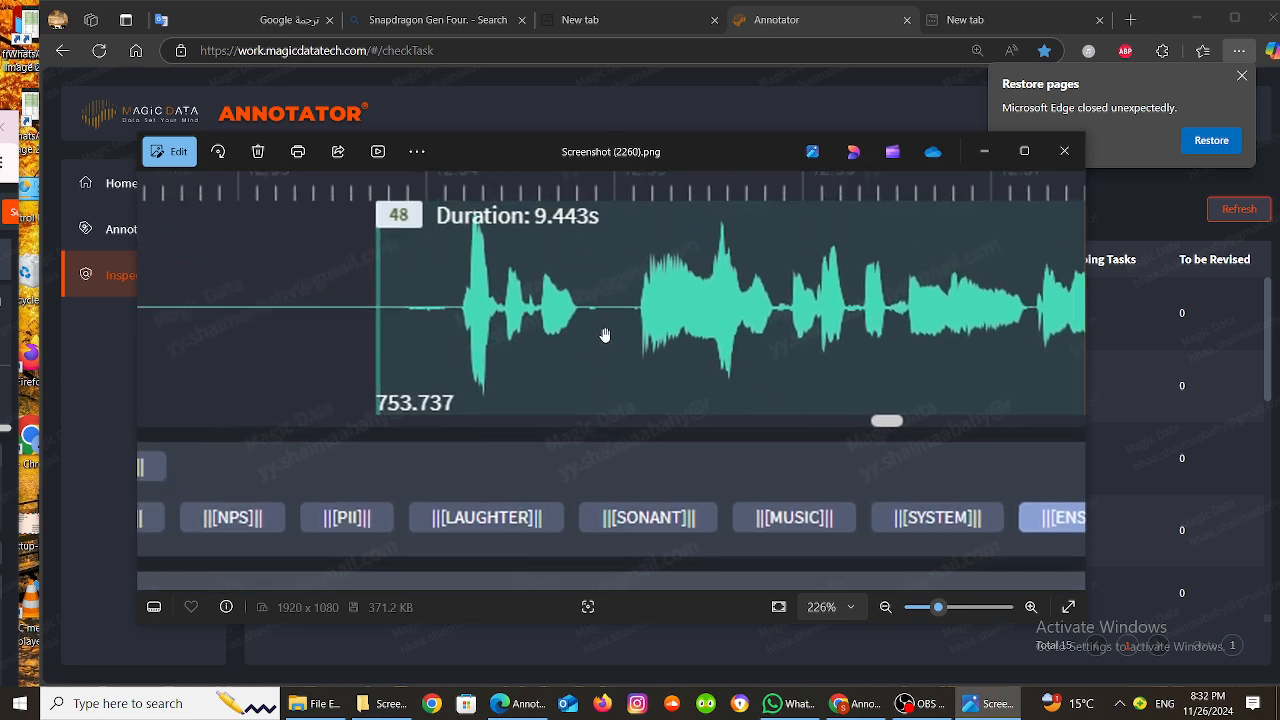
{"action": "scroll", "coordinate": [651, 263], "scroll_direction": "up", "scroll_amount": 3}
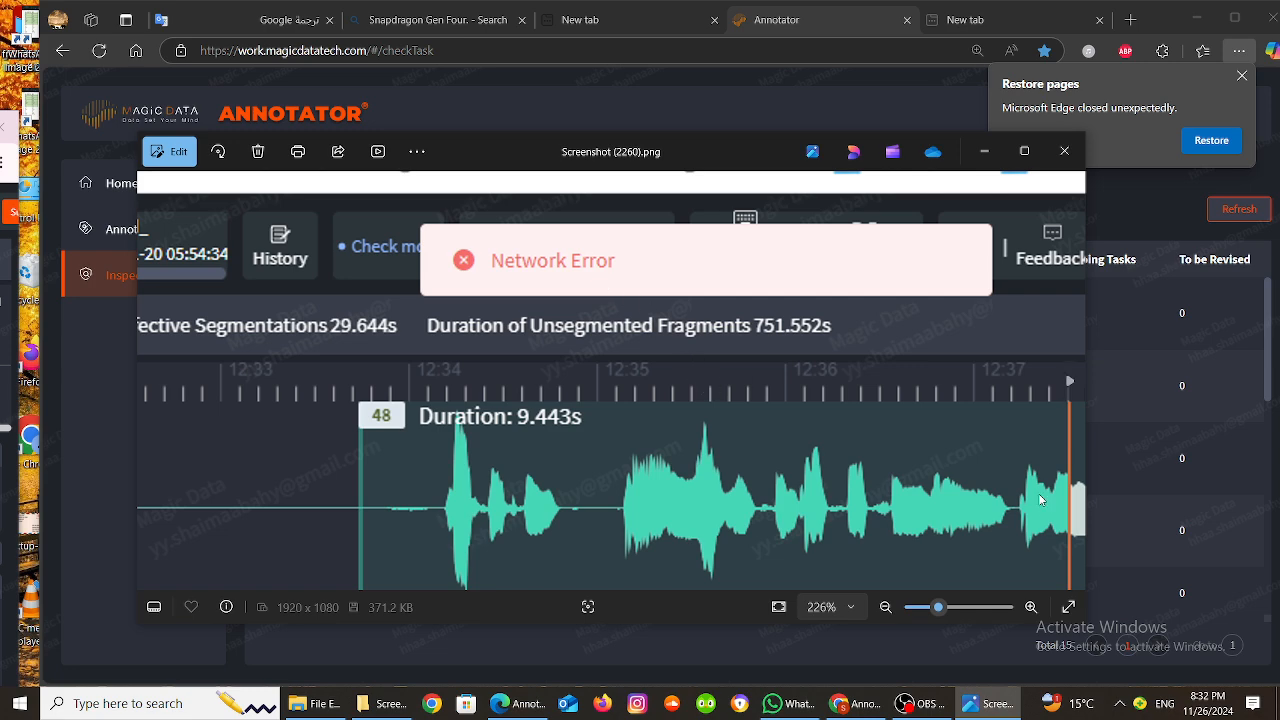
- Bring up the computer's Wi-Fi connection list and close it again
{"action": "left_click", "coordinate": [1118, 707]}
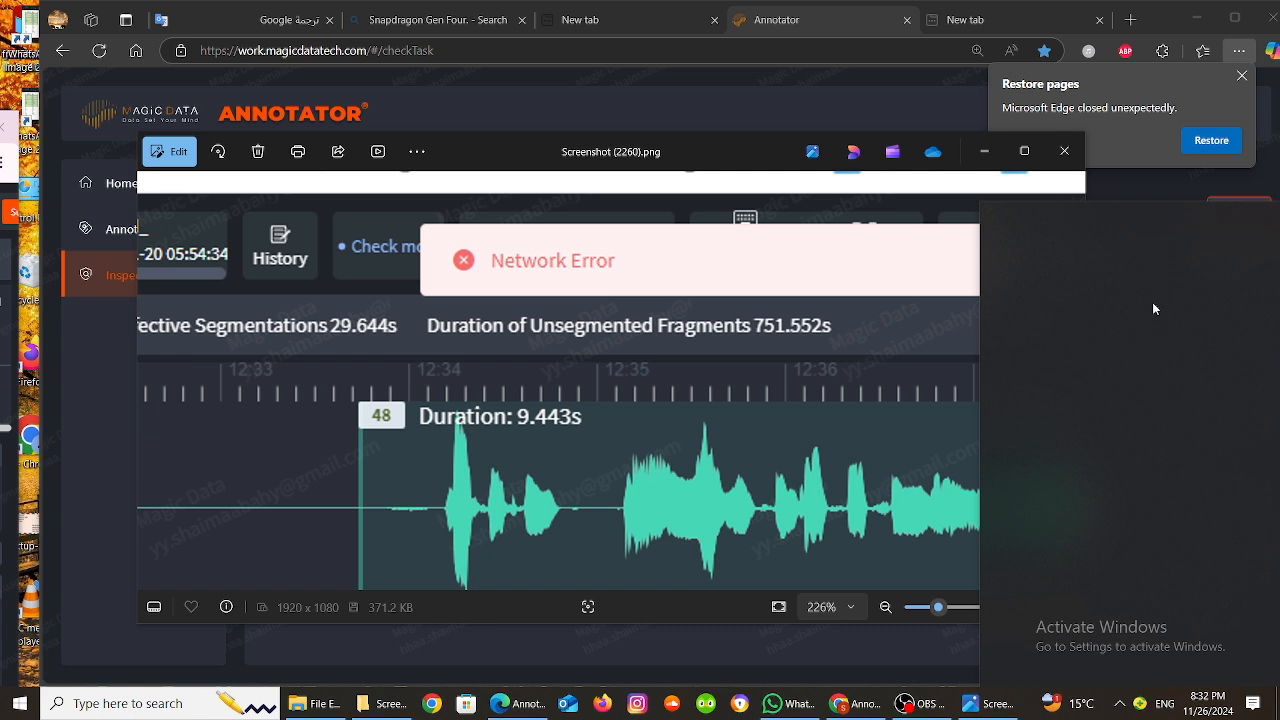
{"action": "left_click", "coordinate": [778, 347]}
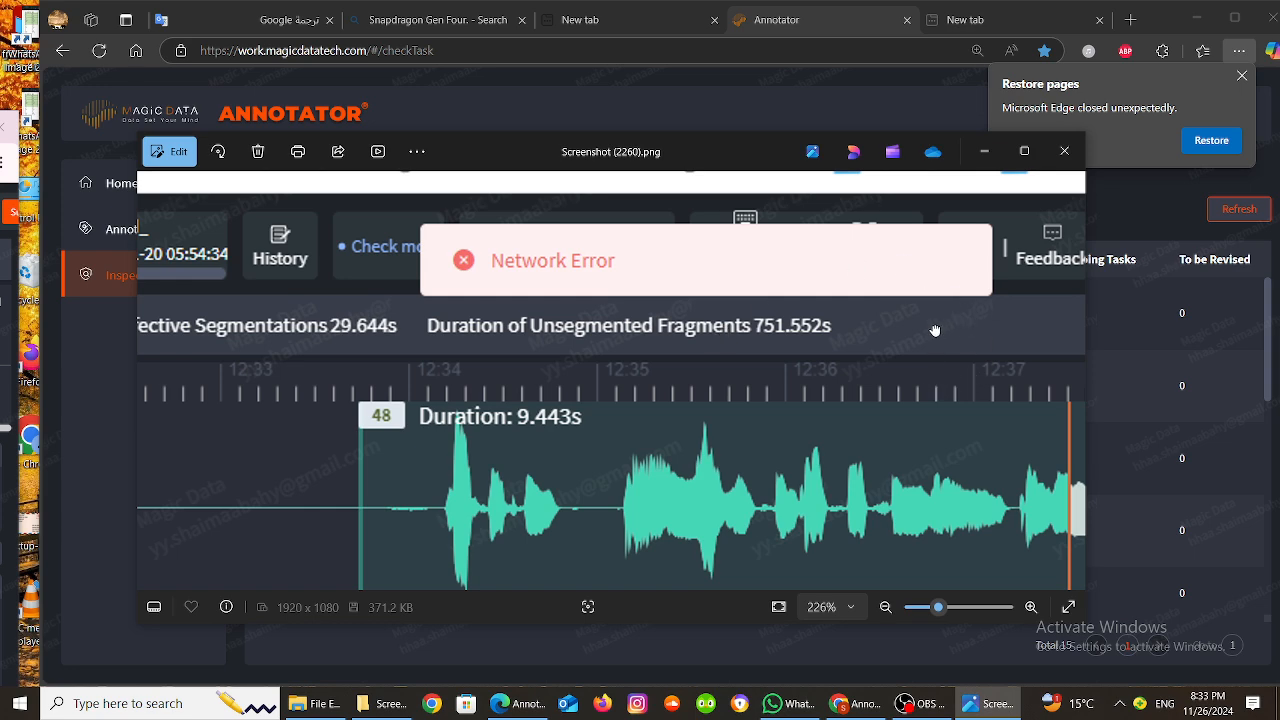
- Examine the save and submit controls beside the network error in Screenshot (2260).png, and return to the error message
{"action": "left_click_drag", "start_coordinate": [935, 330], "coordinate": [597, 380]}
{"action": "left_click_drag", "start_coordinate": [766, 431], "coordinate": [397, 467]}
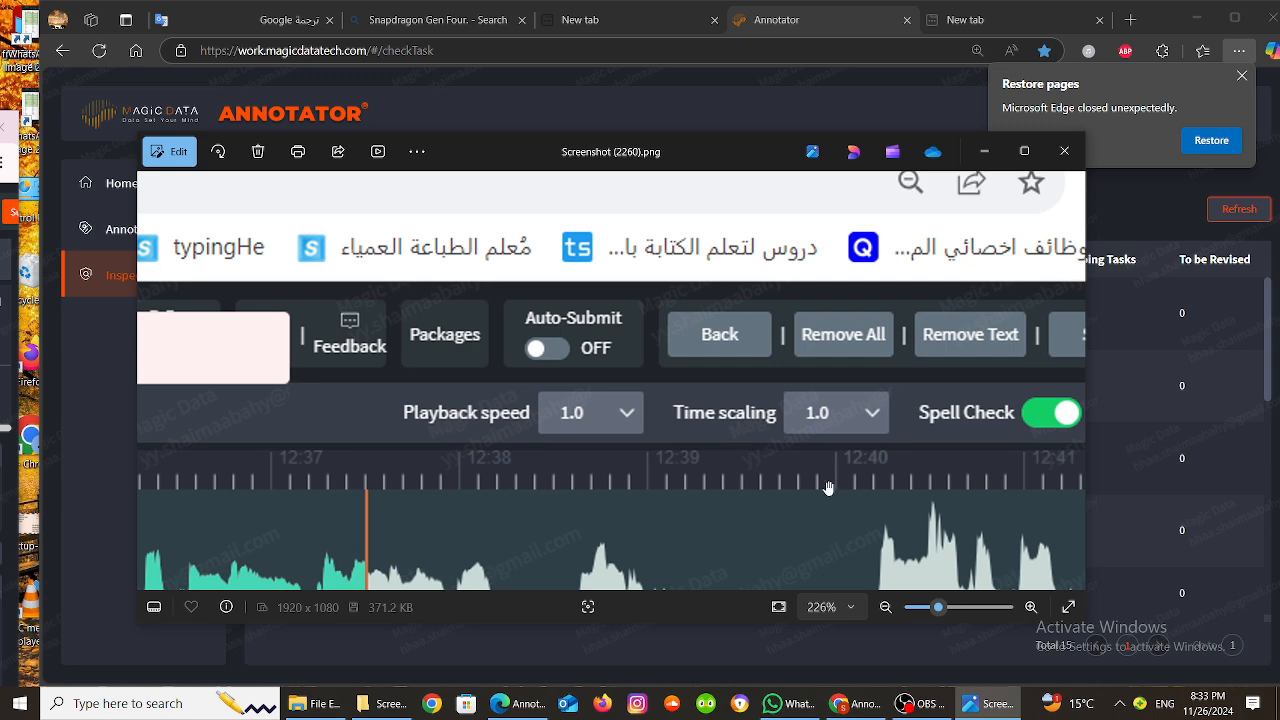
{"action": "left_click_drag", "start_coordinate": [828, 487], "coordinate": [577, 494]}
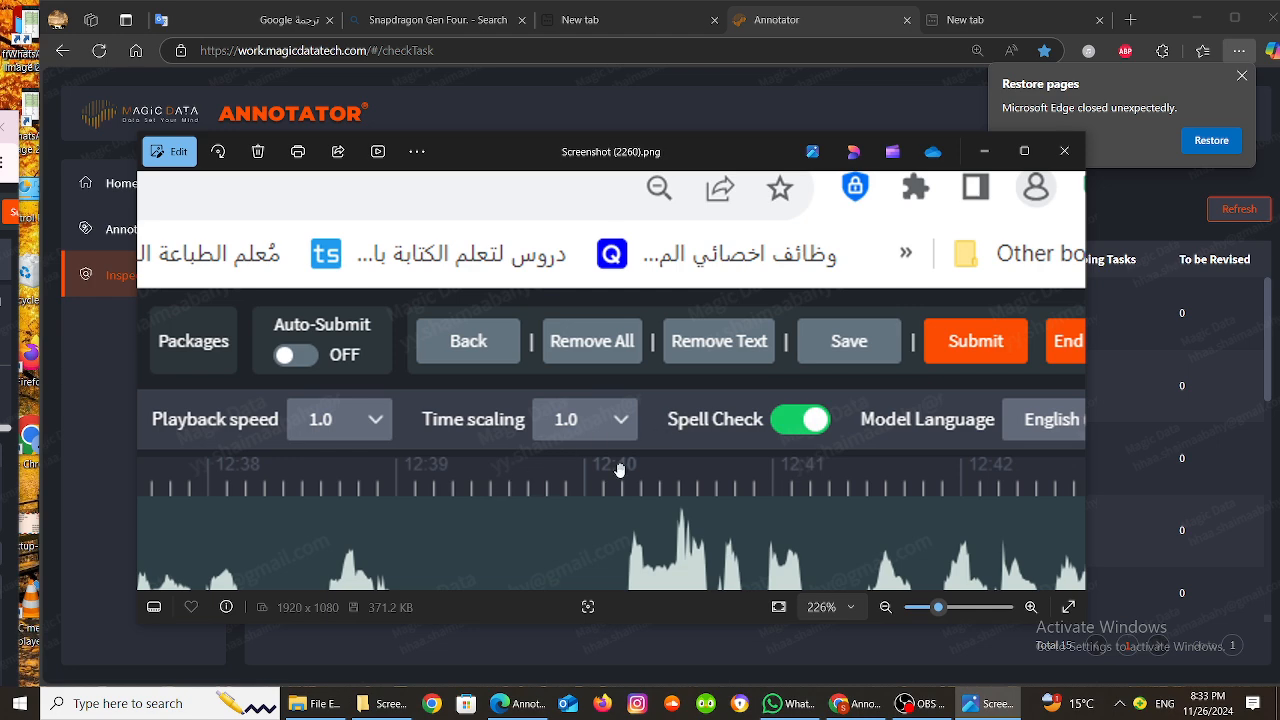
{"action": "left_click_drag", "start_coordinate": [551, 487], "coordinate": [1007, 466]}
{"action": "left_click_drag", "start_coordinate": [589, 439], "coordinate": [822, 434]}
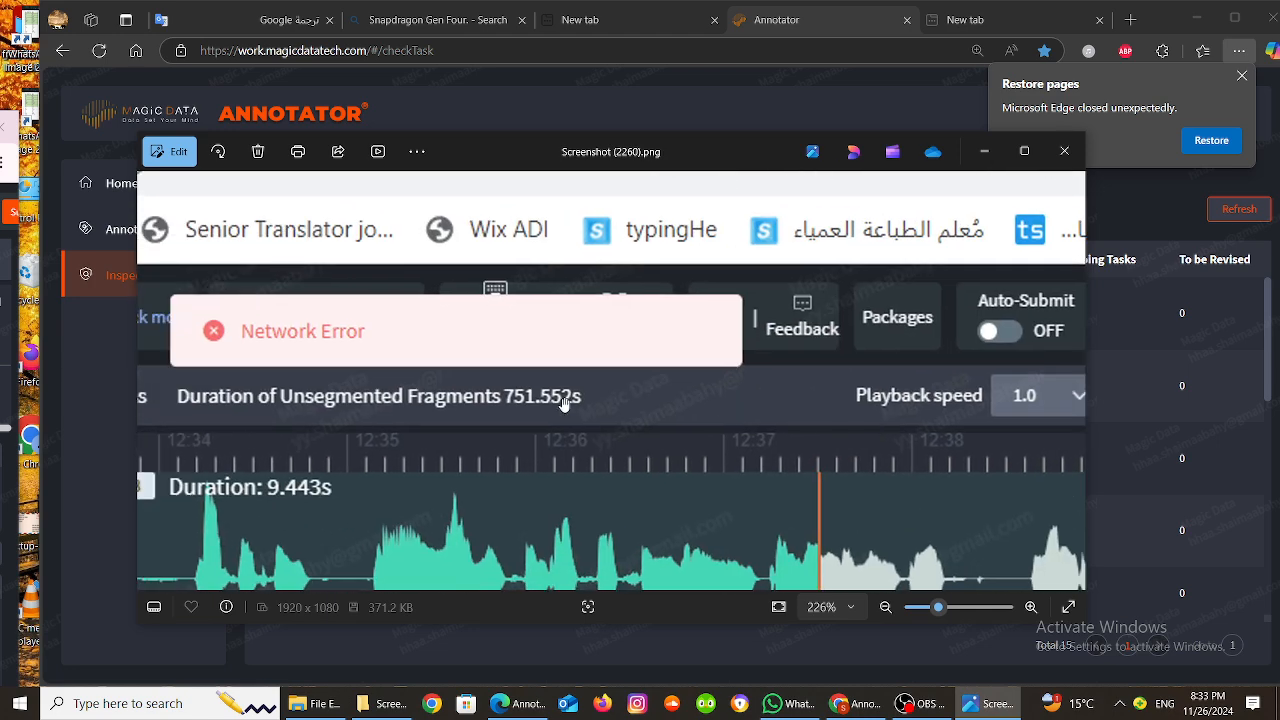
{"action": "left_click_drag", "start_coordinate": [563, 402], "coordinate": [741, 431]}
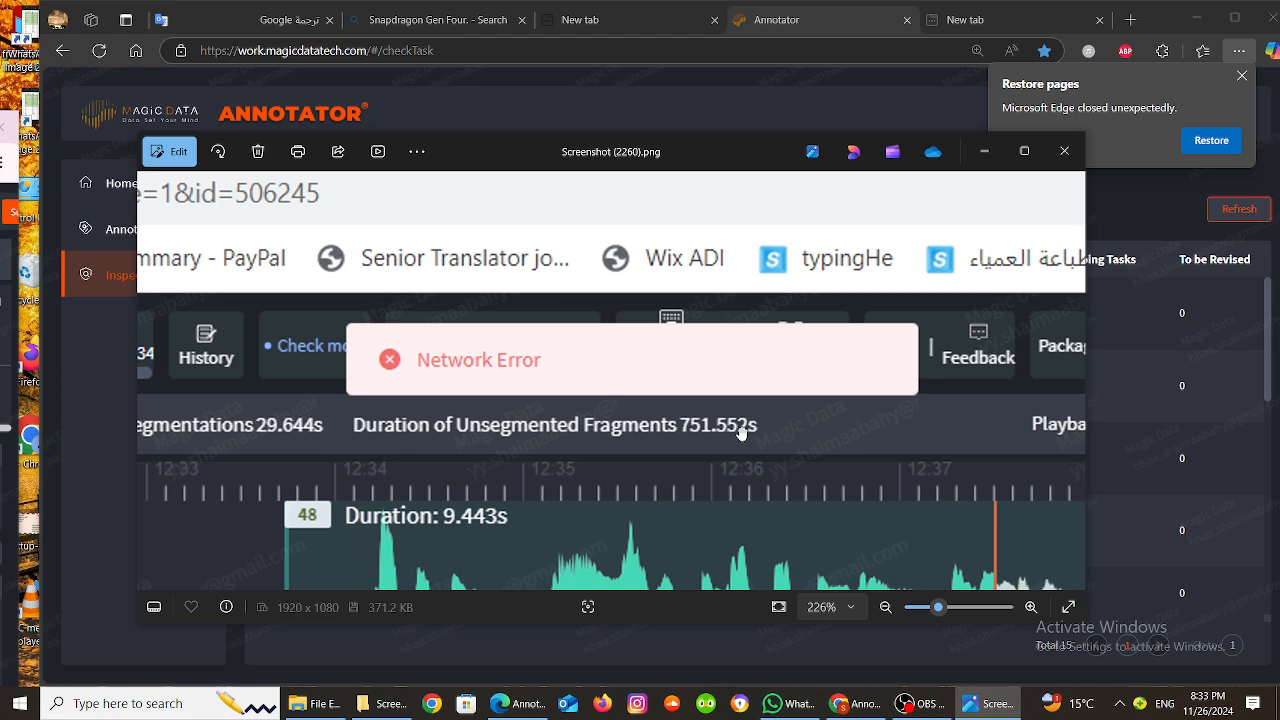
- Open the list of available Wi-Fi networks to check the computer's internet connection
{"action": "left_click", "coordinate": [1121, 707]}
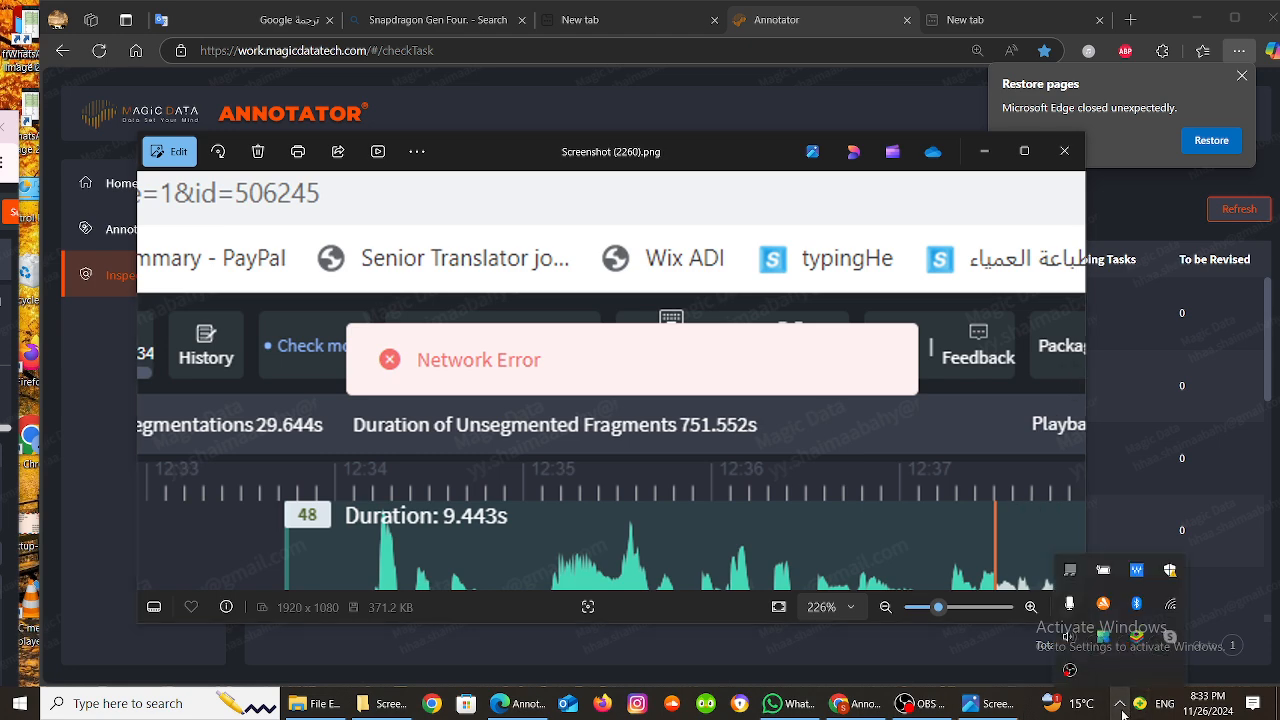
{"action": "left_click", "coordinate": [1170, 606]}
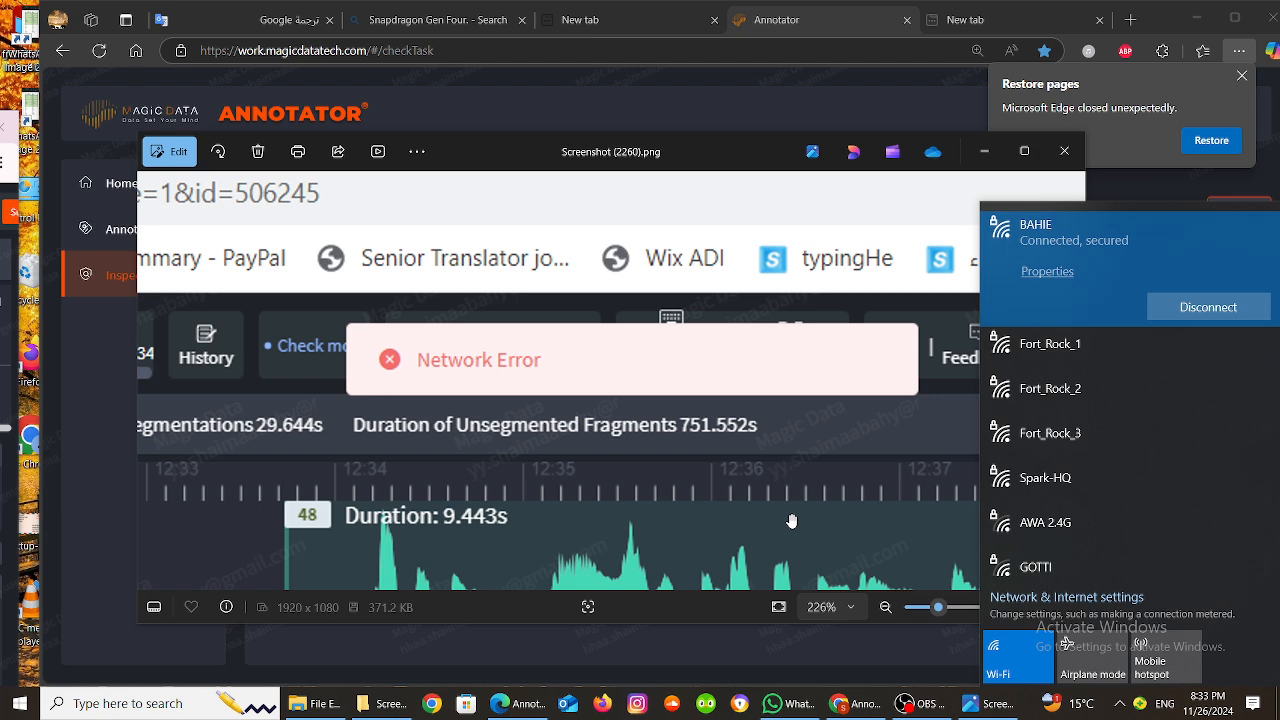
- Dismiss the Wi-Fi network list and check the running screen recording in OBS before minimizing it
{"action": "left_click", "coordinate": [843, 492]}
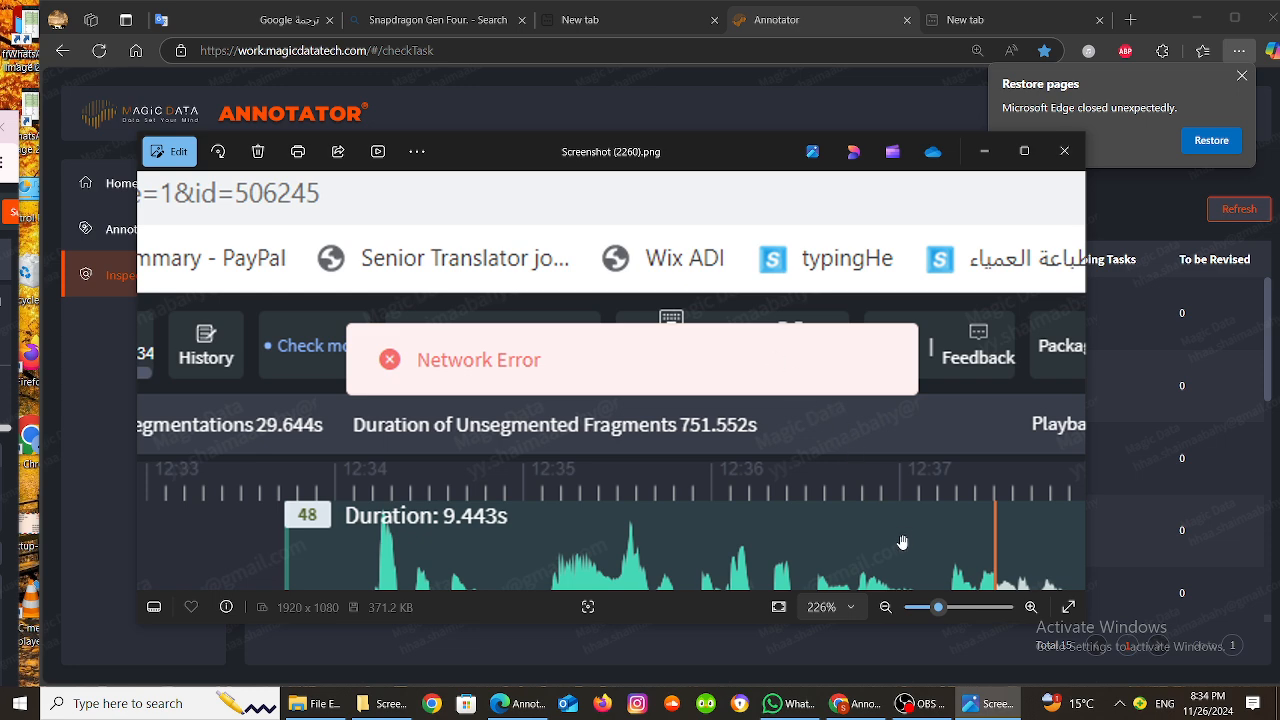
{"action": "left_click", "coordinate": [918, 705]}
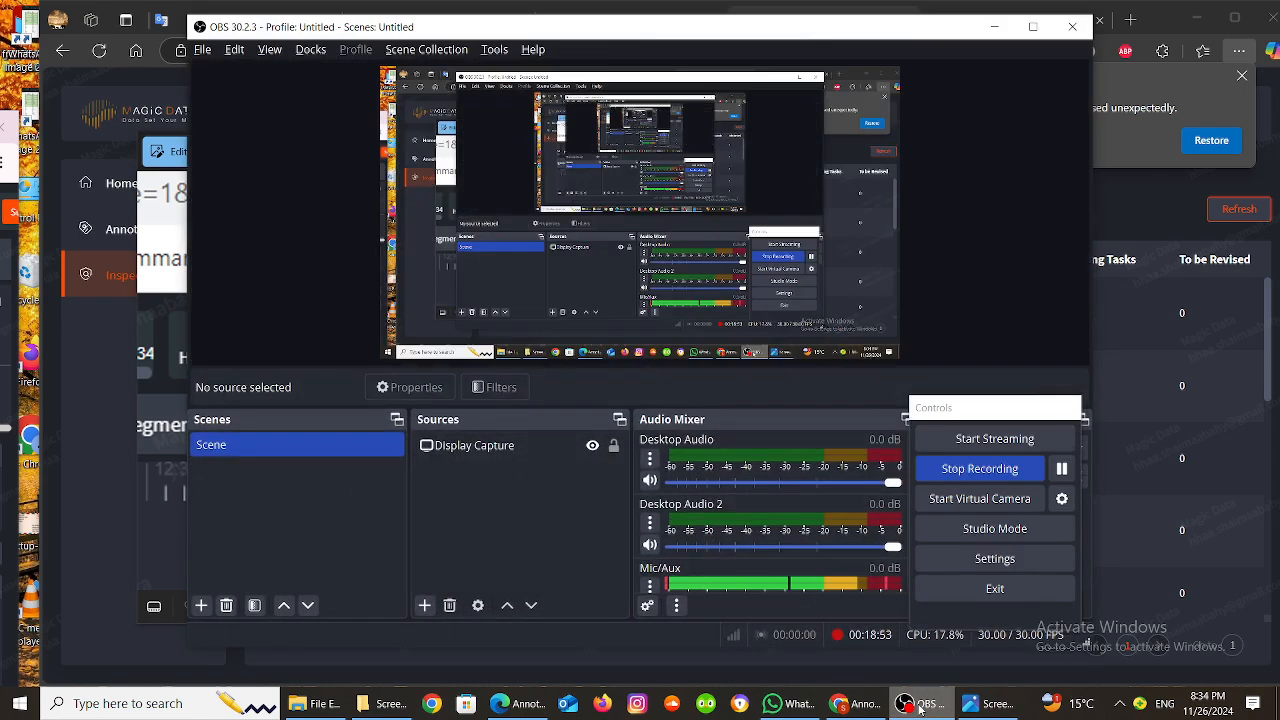
{"action": "left_click", "coordinate": [992, 28]}
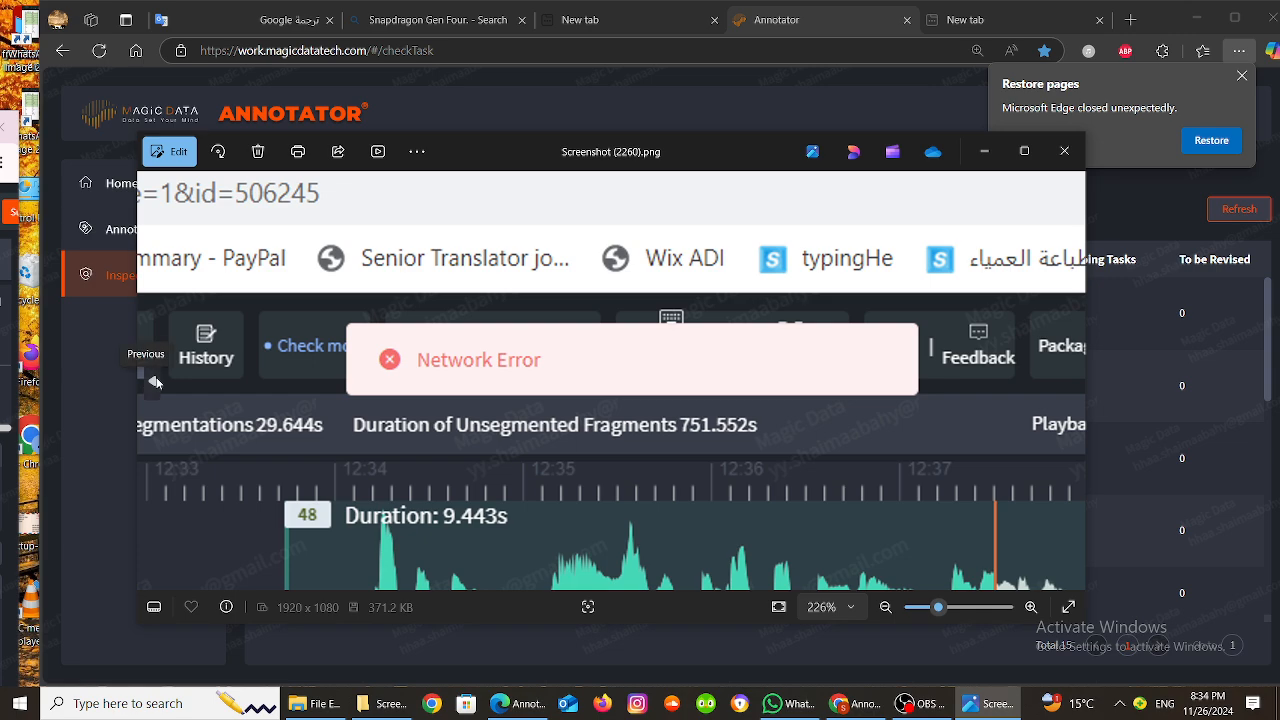
- View Screenshot (2259).png, and switch to Edge to view the Operation column of the Inspection Tasks table
{"action": "left_click", "coordinate": [155, 381]}
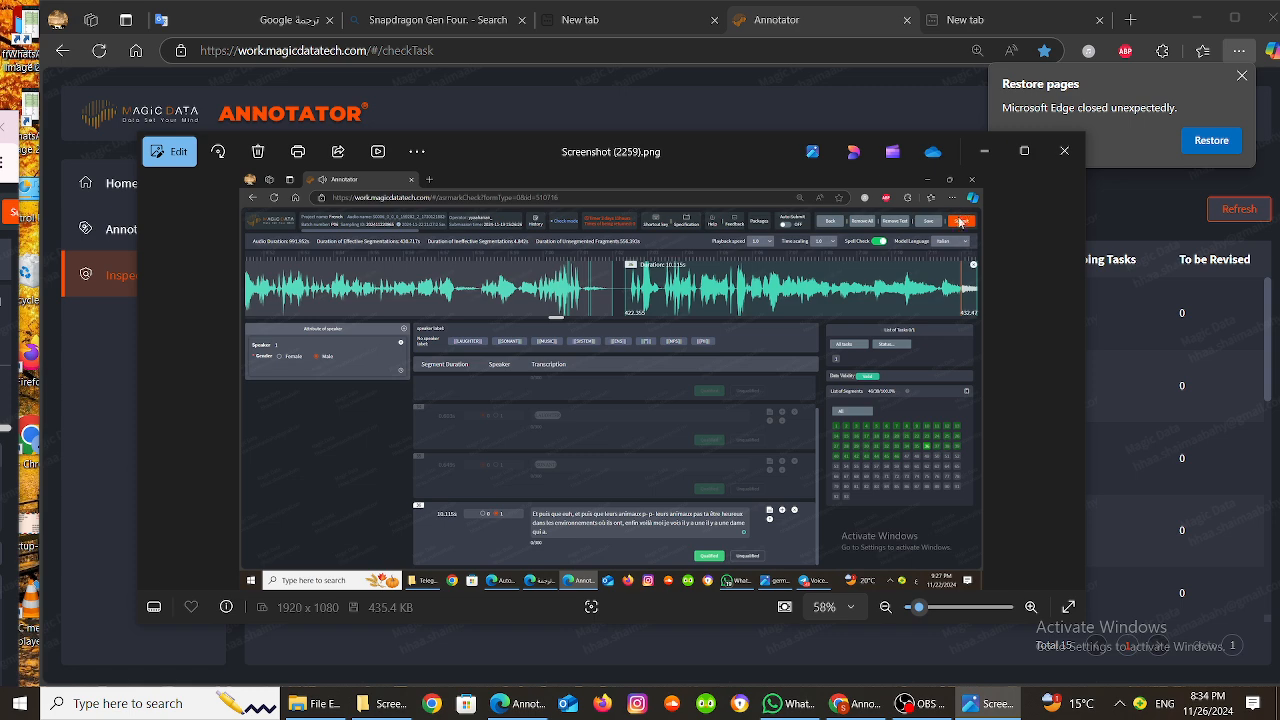
{"action": "mouse_move", "coordinate": [843, 710]}
{"action": "left_click", "coordinate": [526, 704]}
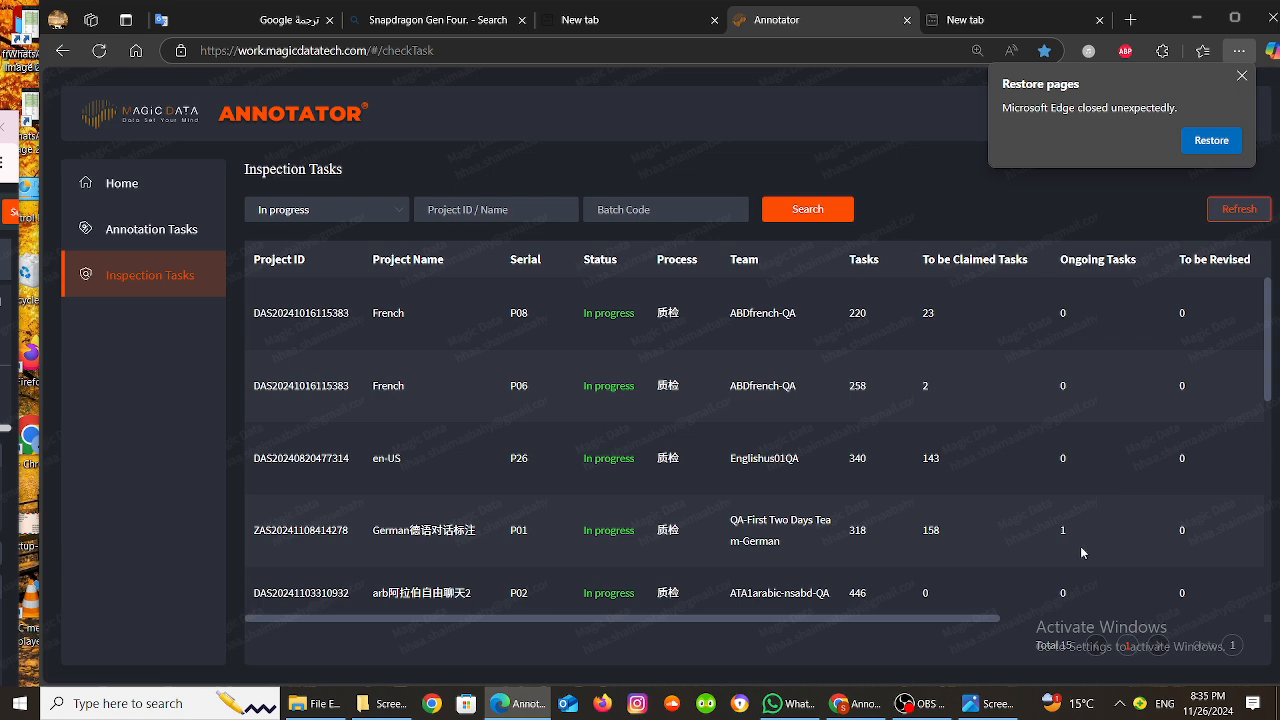
{"action": "scroll", "coordinate": [1273, 600], "scroll_direction": "right", "scroll_amount": 5}
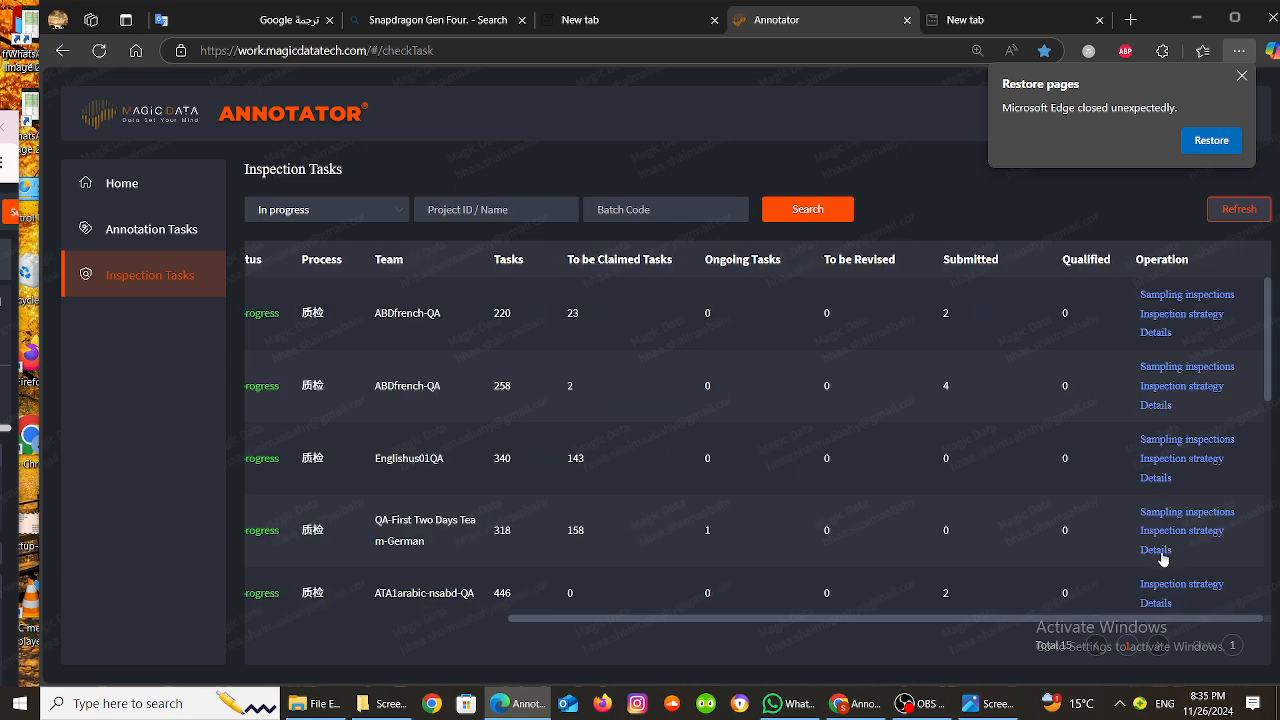
{"action": "left_click", "coordinate": [856, 705]}
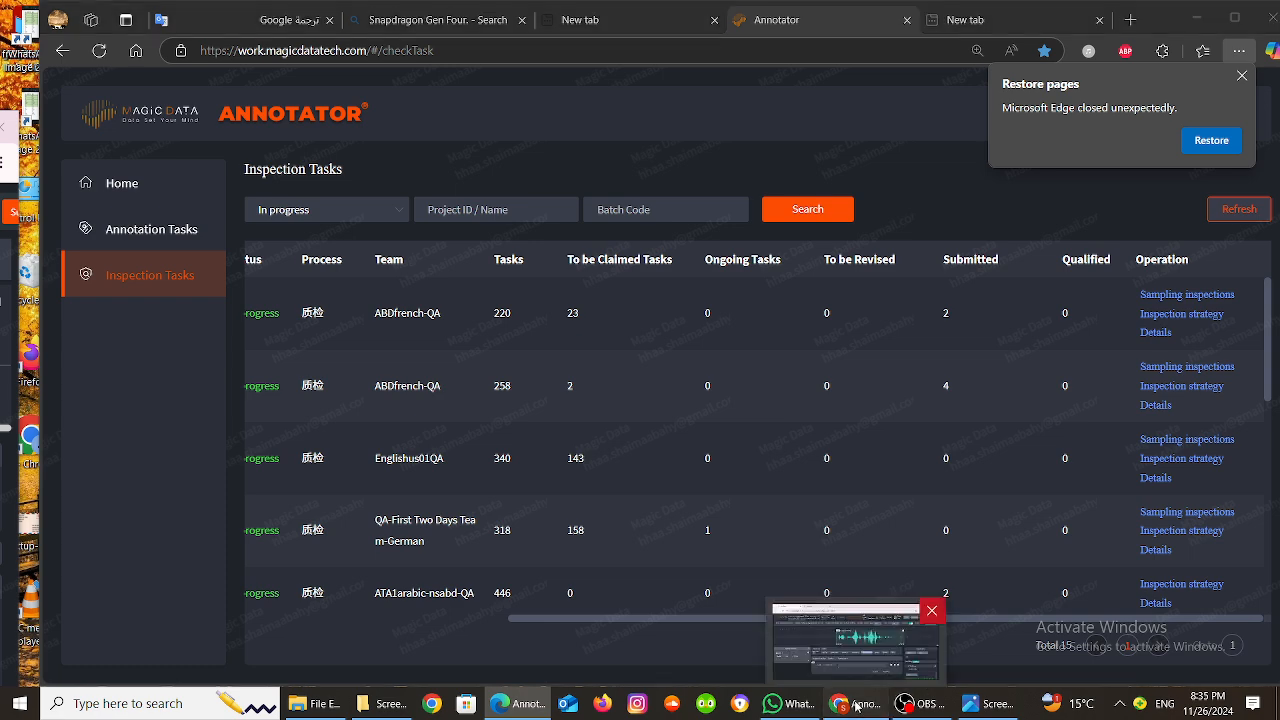
{"action": "left_click", "coordinate": [8, 164]}
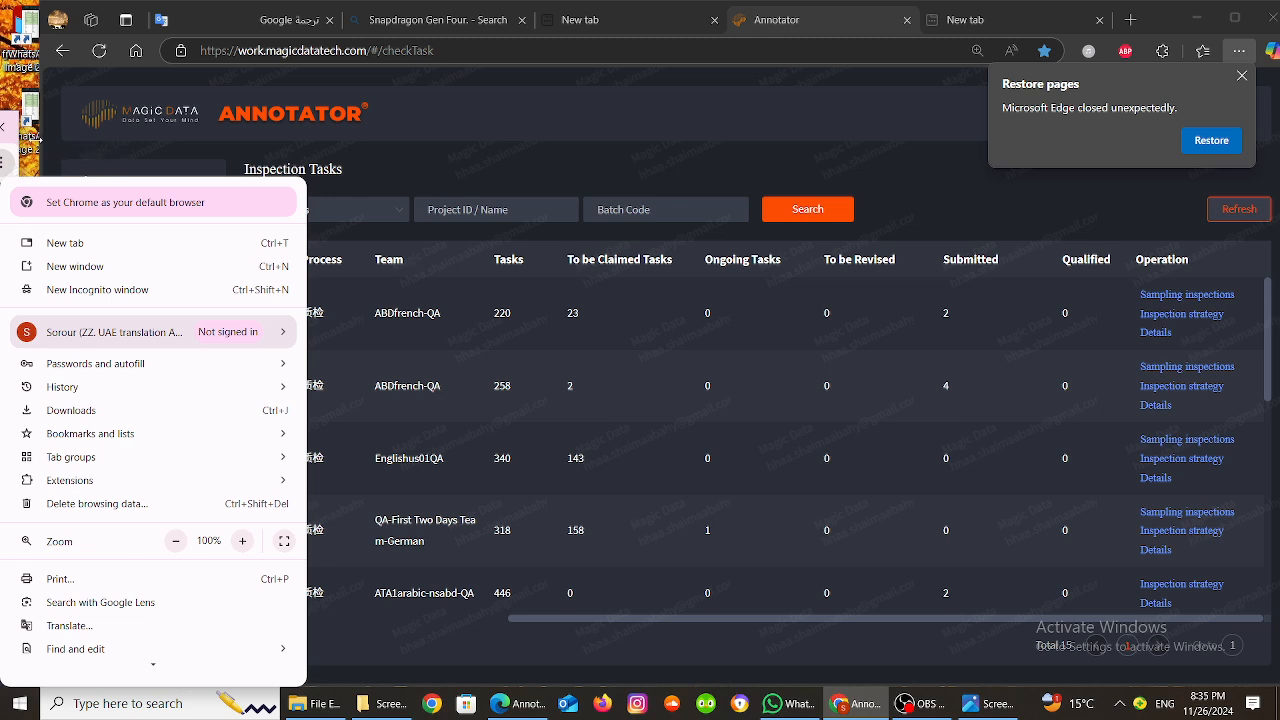
{"action": "left_click", "coordinate": [704, 187]}
{"action": "mouse_move", "coordinate": [848, 706]}
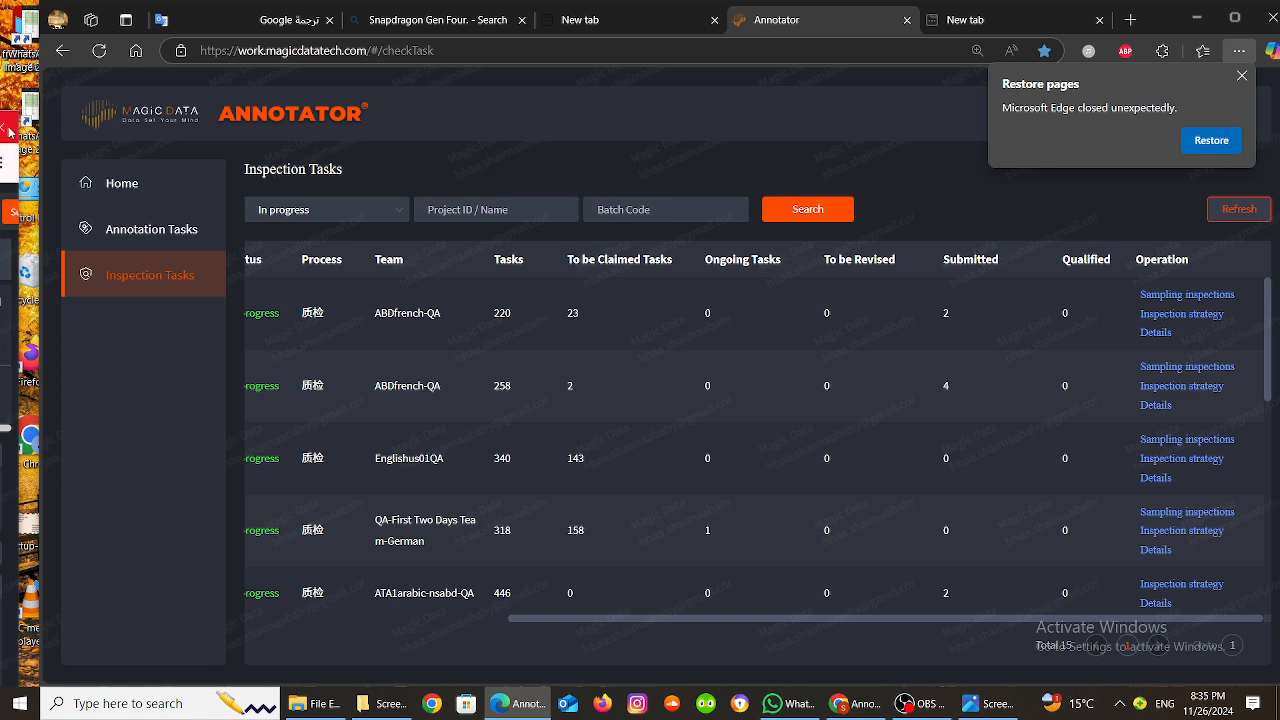
{"action": "left_click", "coordinate": [15, 308]}
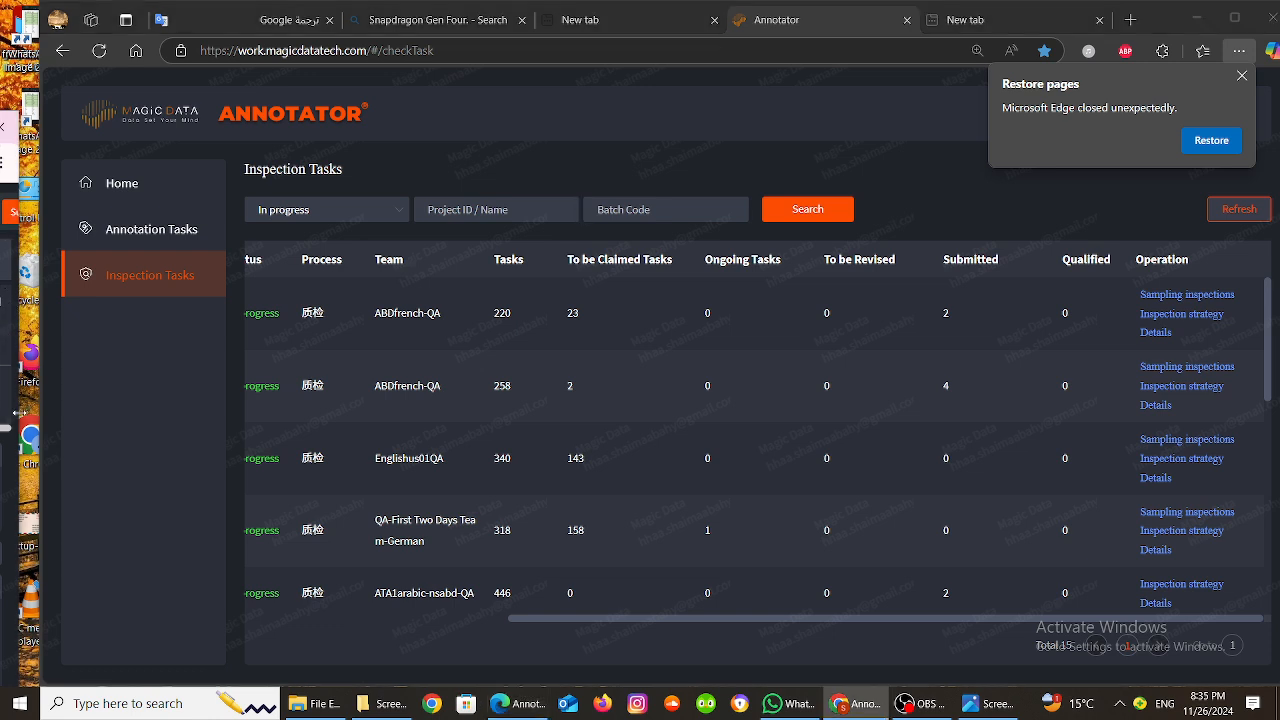
- Clear the desktop by minimizing Edge, the image viewer and the Screenshots folder, and closing the remaining File Explorer window
{"action": "left_click", "coordinate": [1196, 17]}
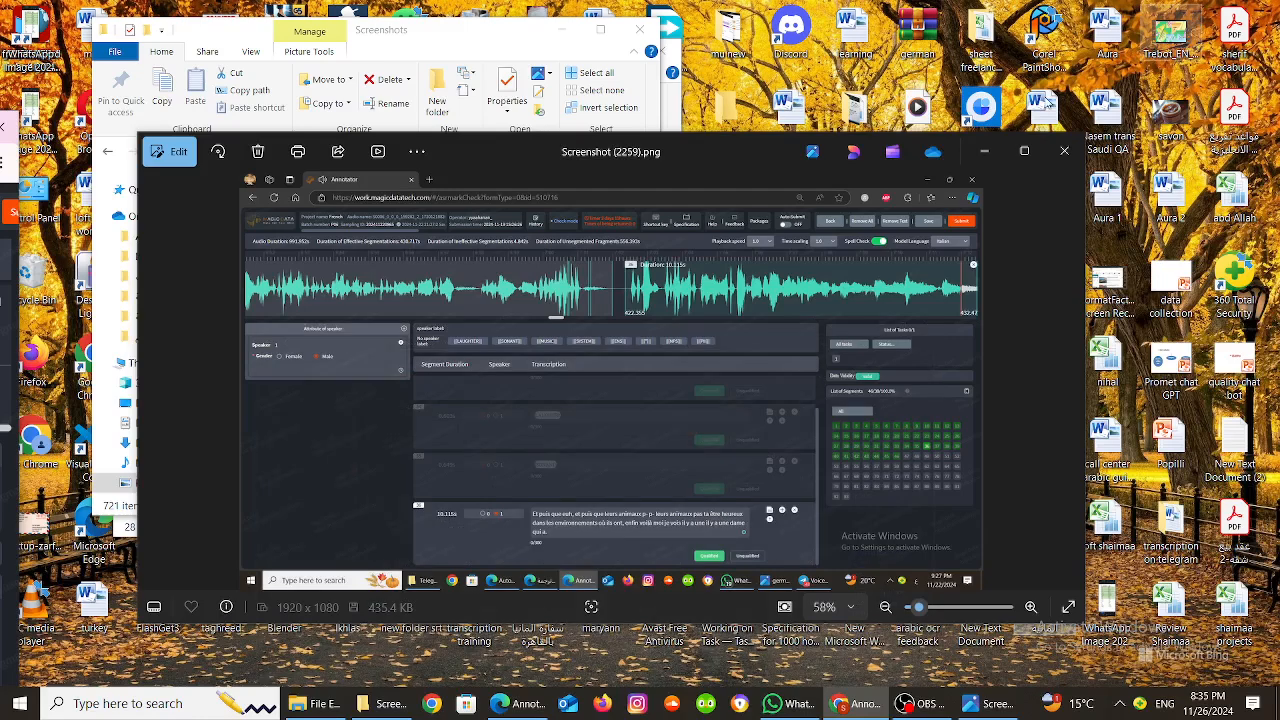
{"action": "left_click", "coordinate": [982, 154]}
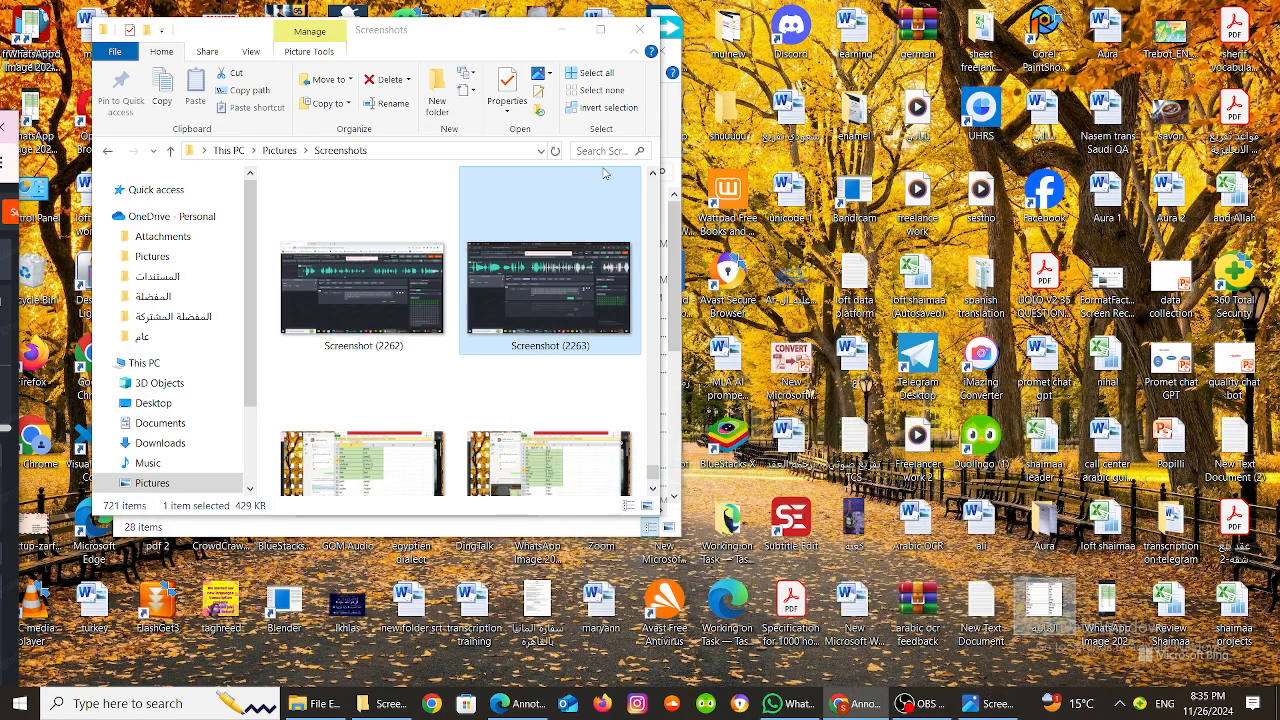
{"action": "left_click", "coordinate": [562, 38]}
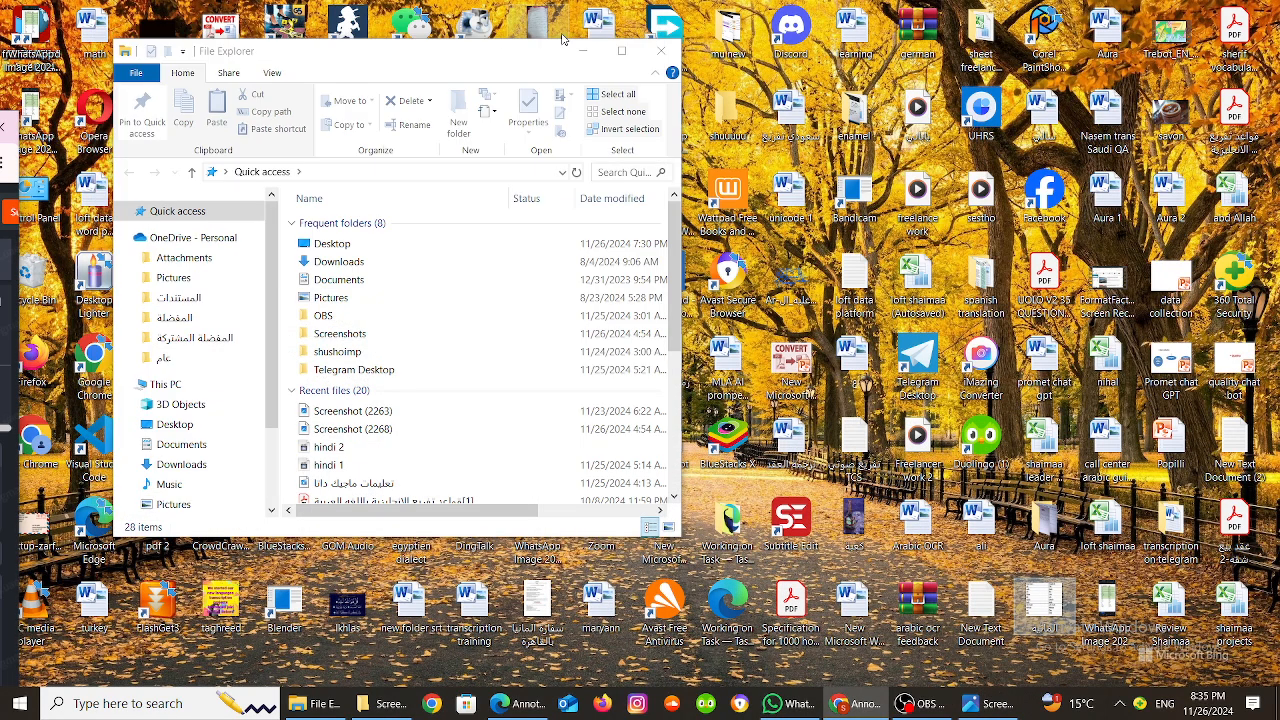
{"action": "left_click", "coordinate": [663, 40]}
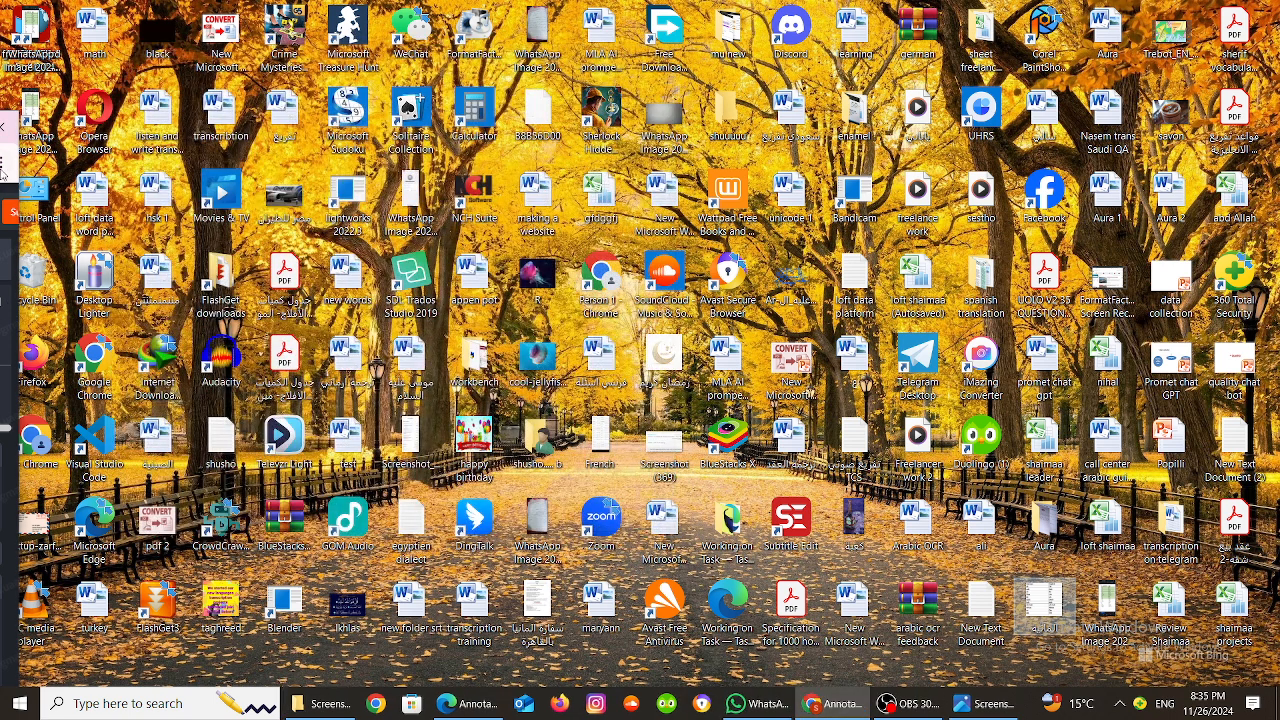
- Expand the partly off-screen Chrome window to full screen, change from the segment check to the Inspection Tasks page, and leave full screen
{"action": "left_click", "coordinate": [5, 164]}
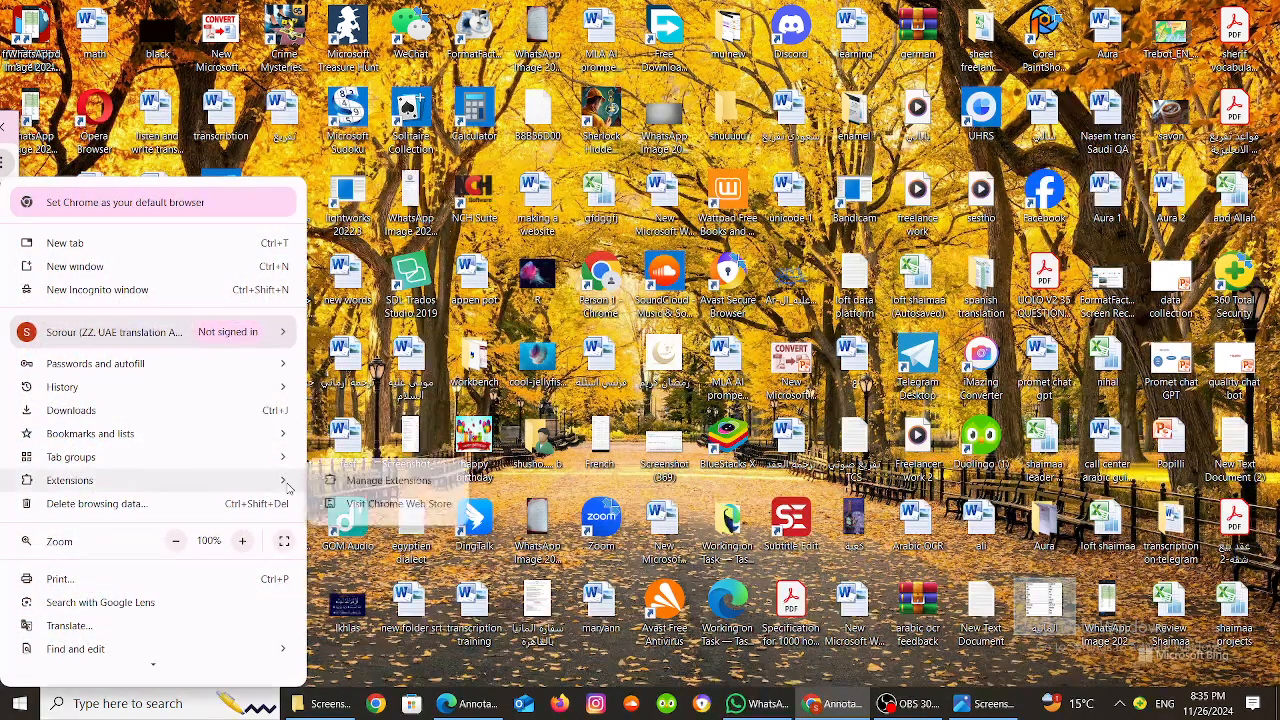
{"action": "left_click", "coordinate": [284, 541]}
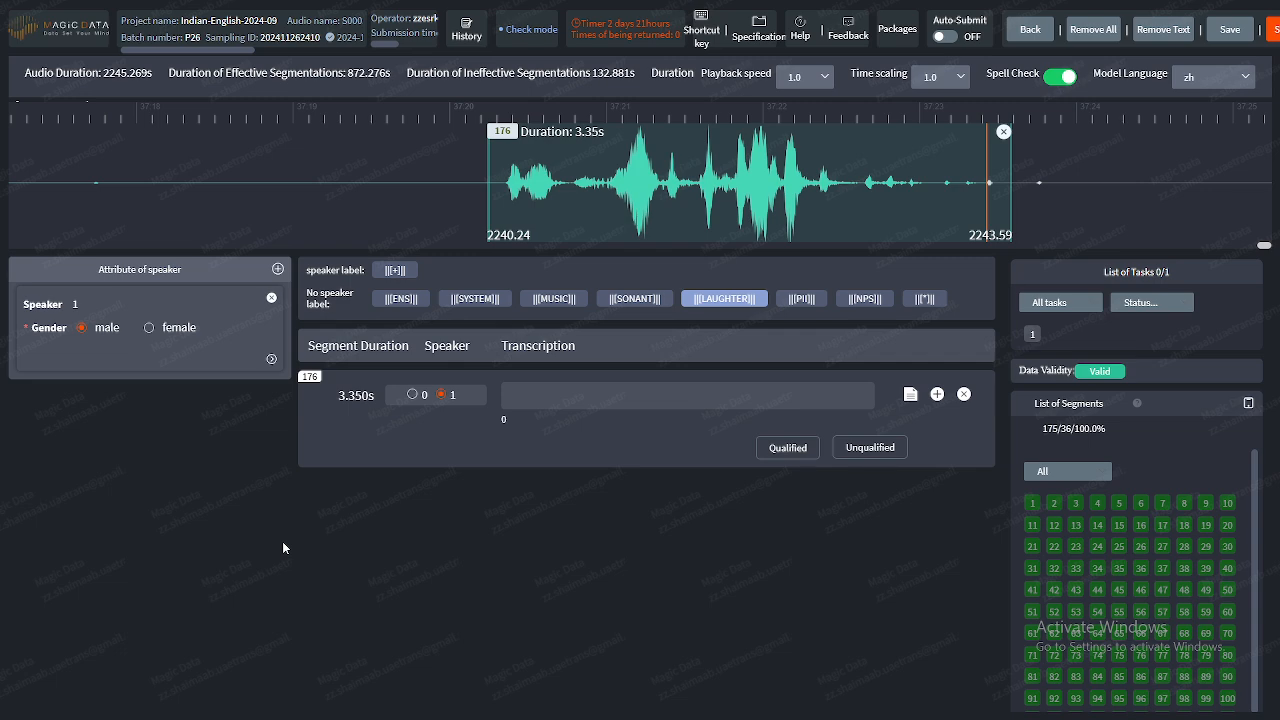
{"action": "key", "text": "ctrl+Tab"}
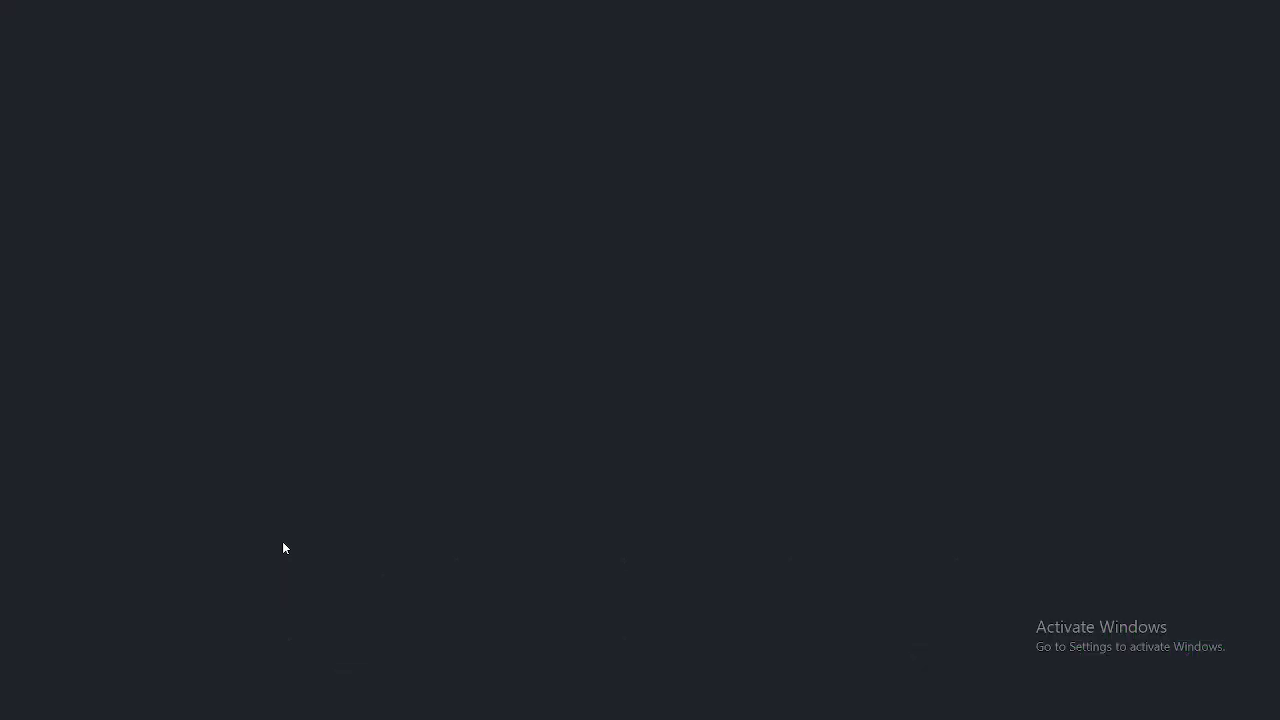
{"action": "mouse_move", "coordinate": [640, 52]}
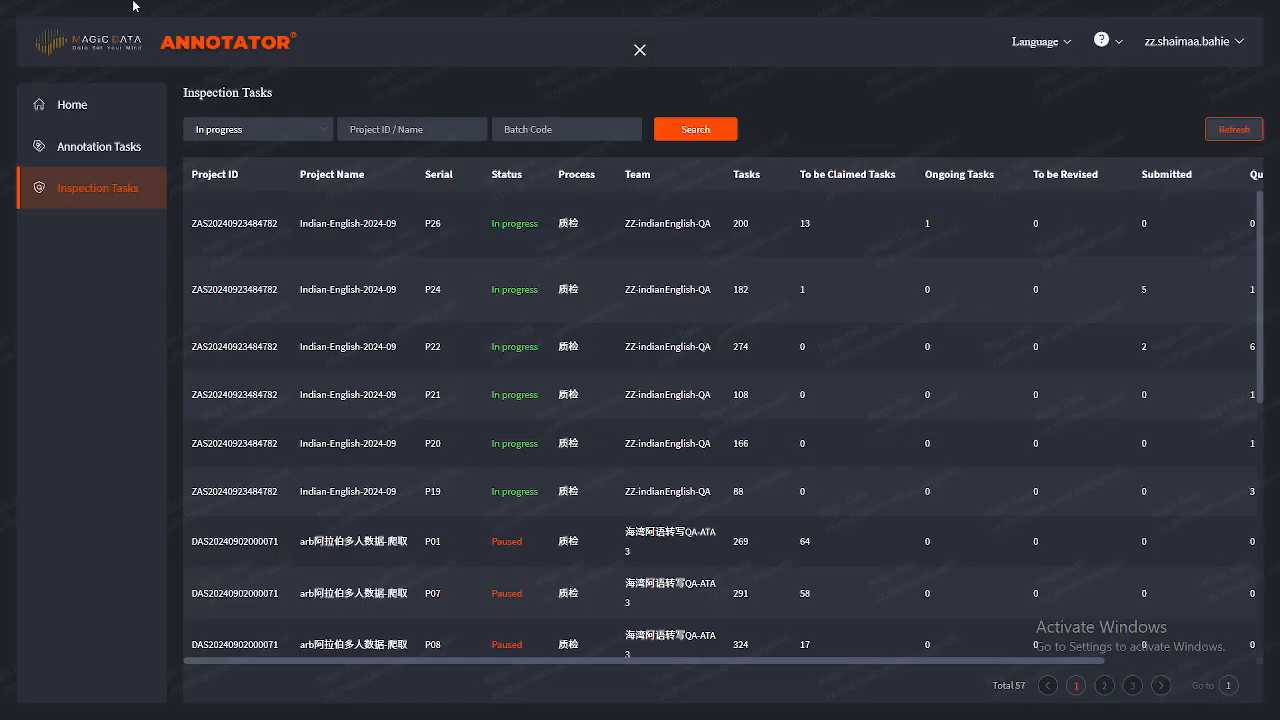
{"action": "left_click", "coordinate": [641, 58]}
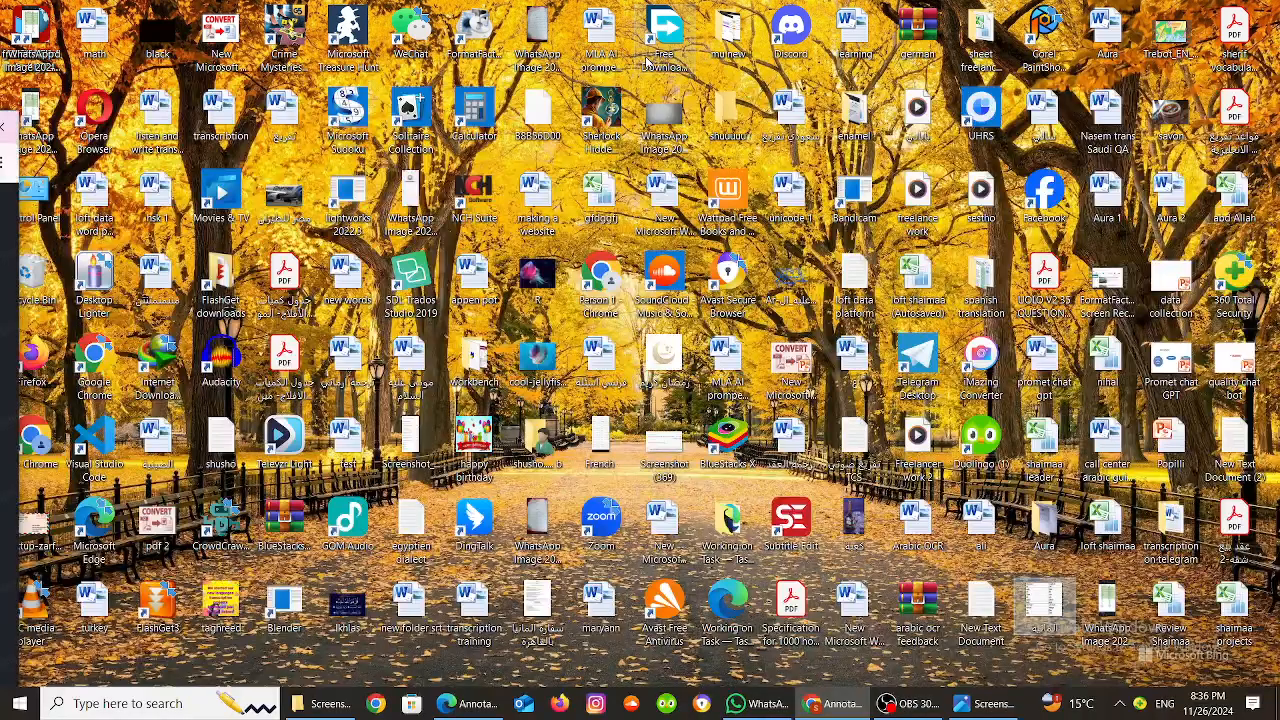
- Open Chrome with the ZZ. UAE translation profile and display its Annotator window in full screen
{"action": "left_click", "coordinate": [376, 704]}
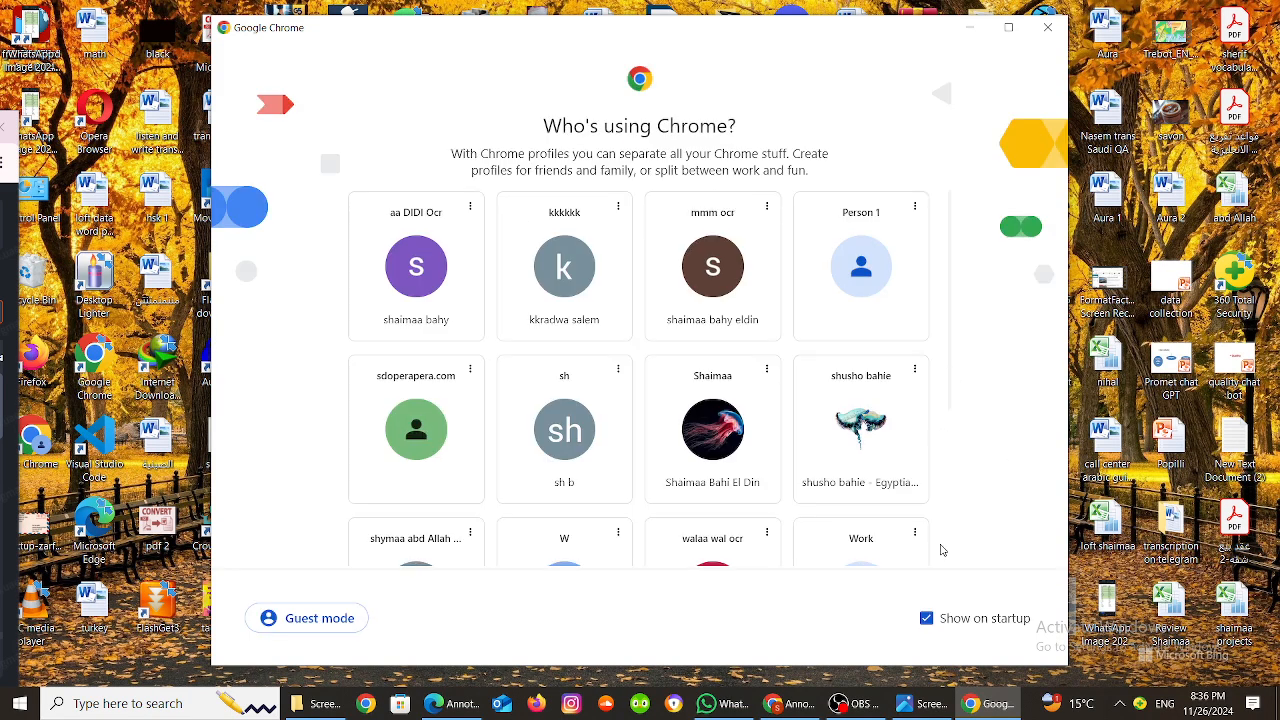
{"action": "left_click_drag", "start_coordinate": [951, 383], "coordinate": [945, 479]}
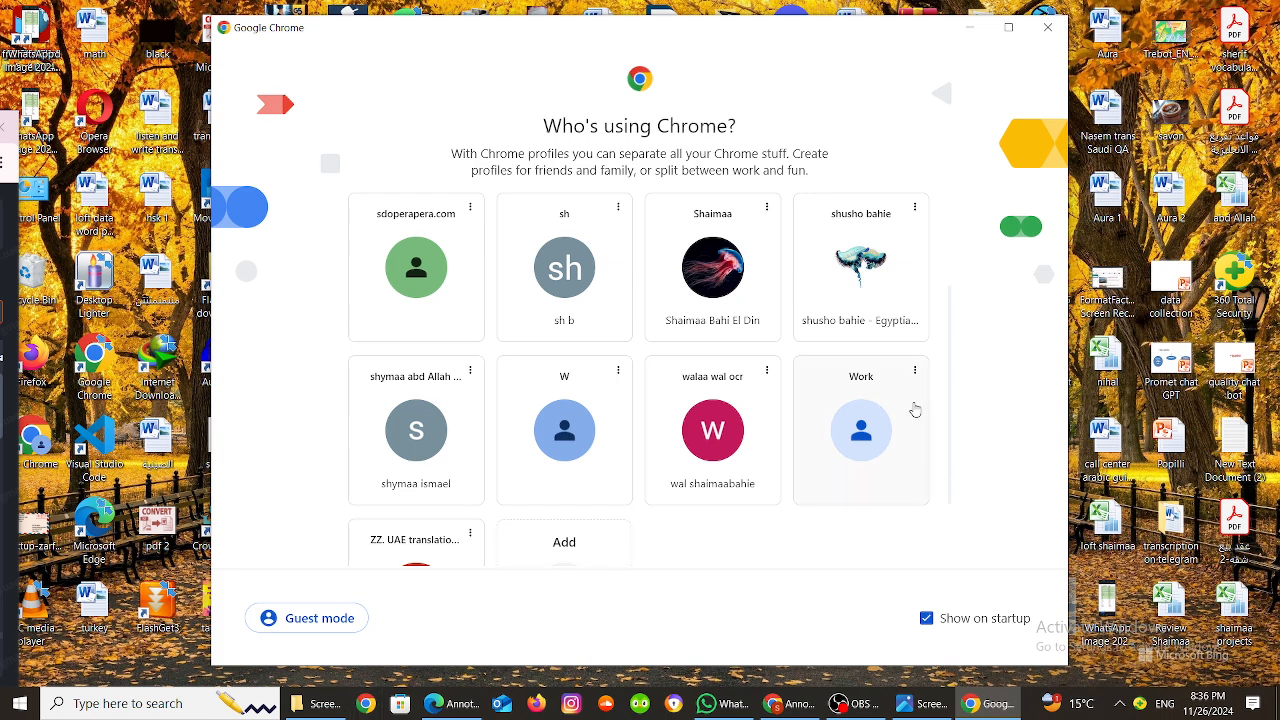
{"action": "scroll", "coordinate": [600, 460], "scroll_direction": "down", "scroll_amount": 1}
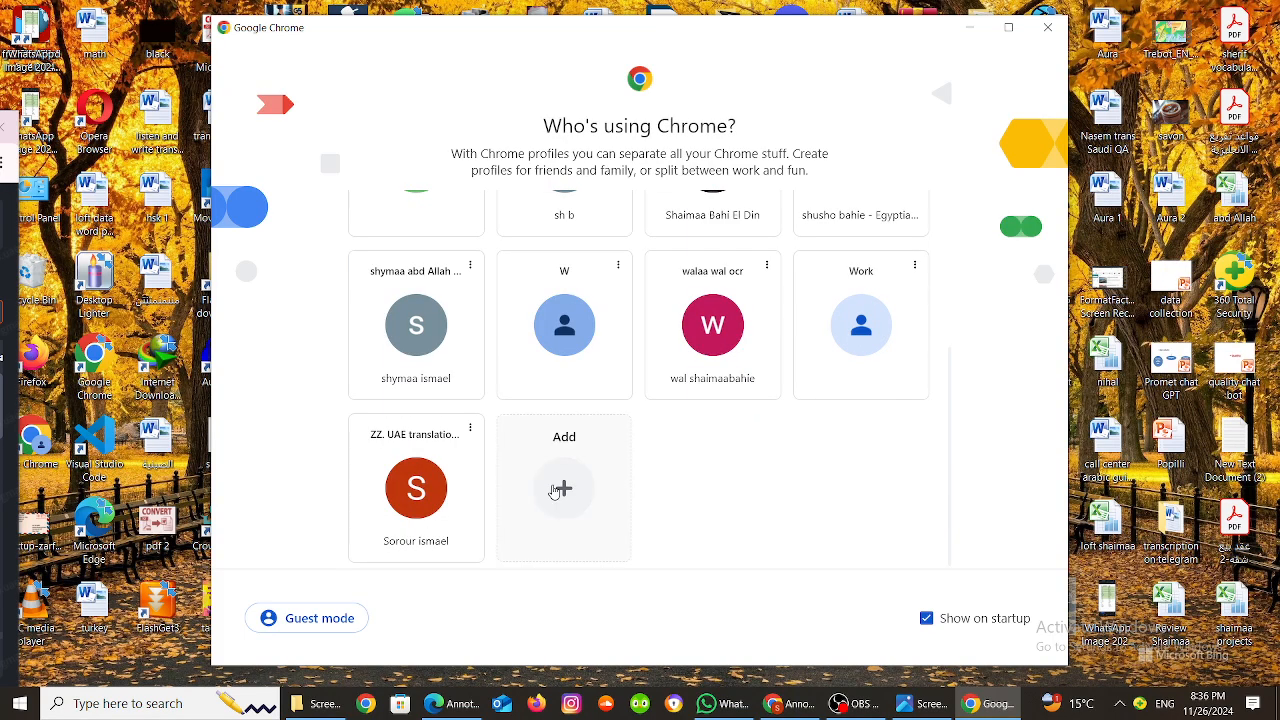
{"action": "left_click", "coordinate": [413, 497]}
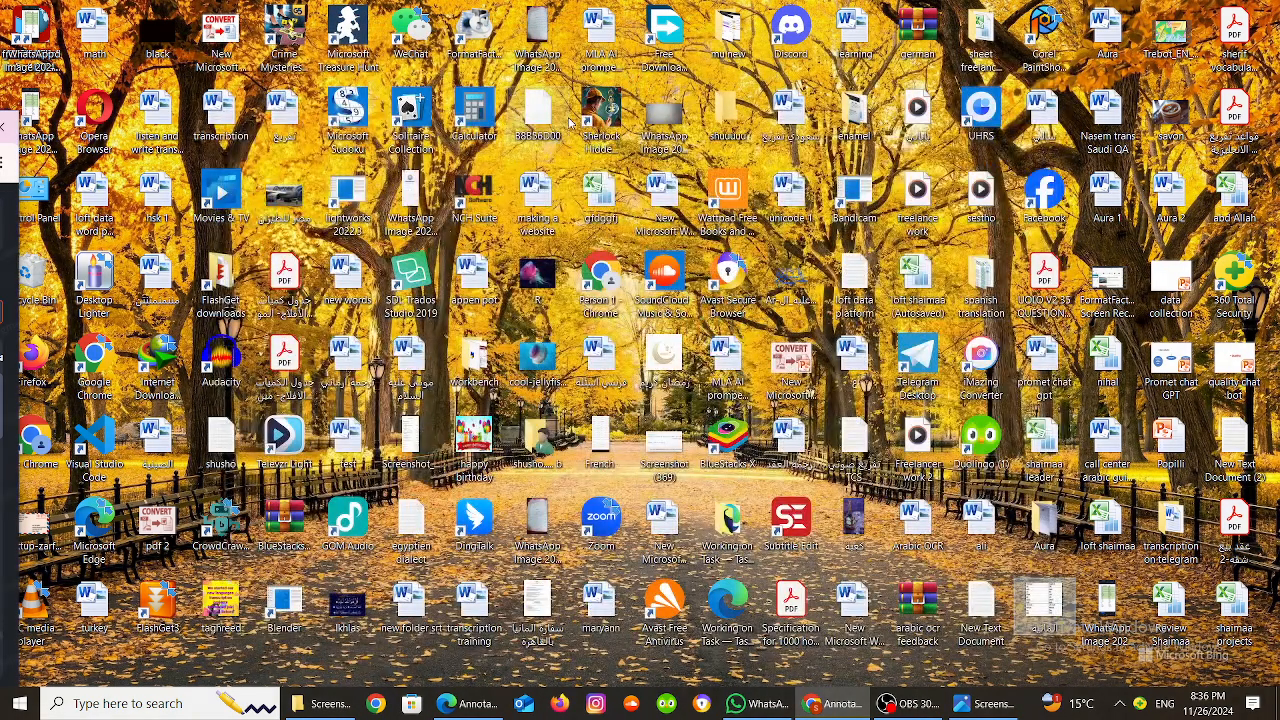
{"action": "left_click", "coordinate": [7, 162]}
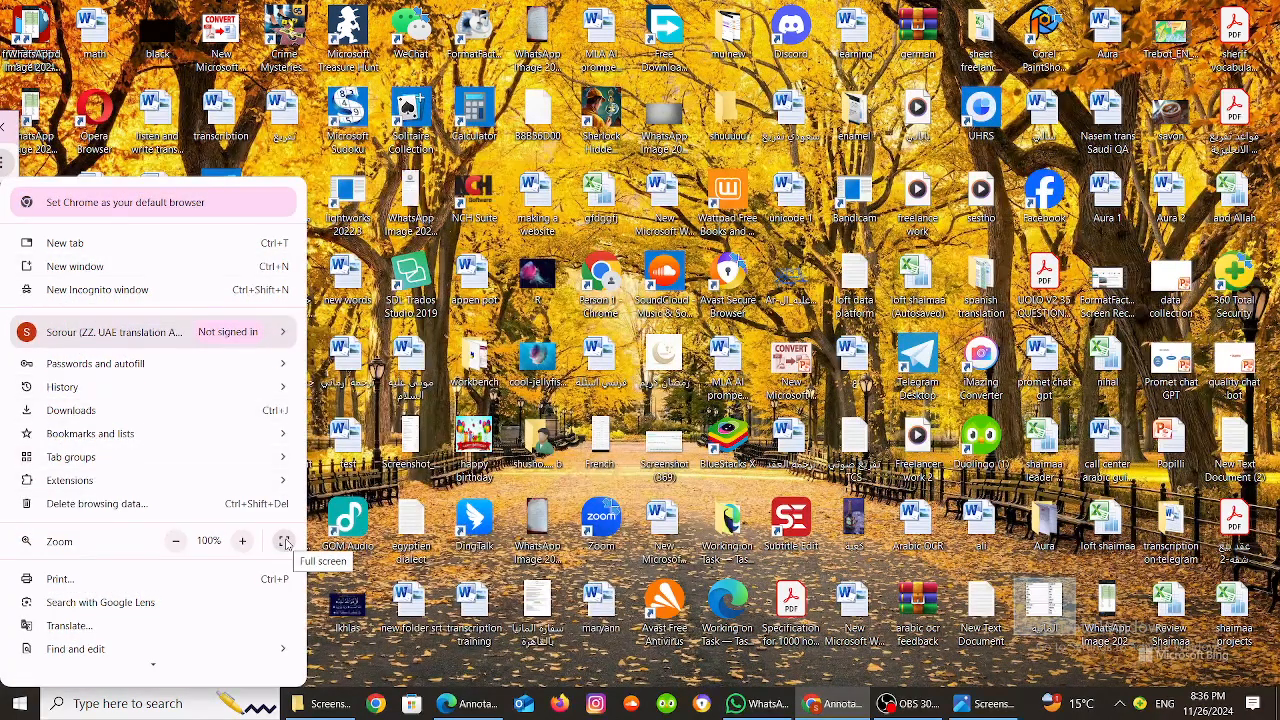
{"action": "left_click", "coordinate": [285, 541]}
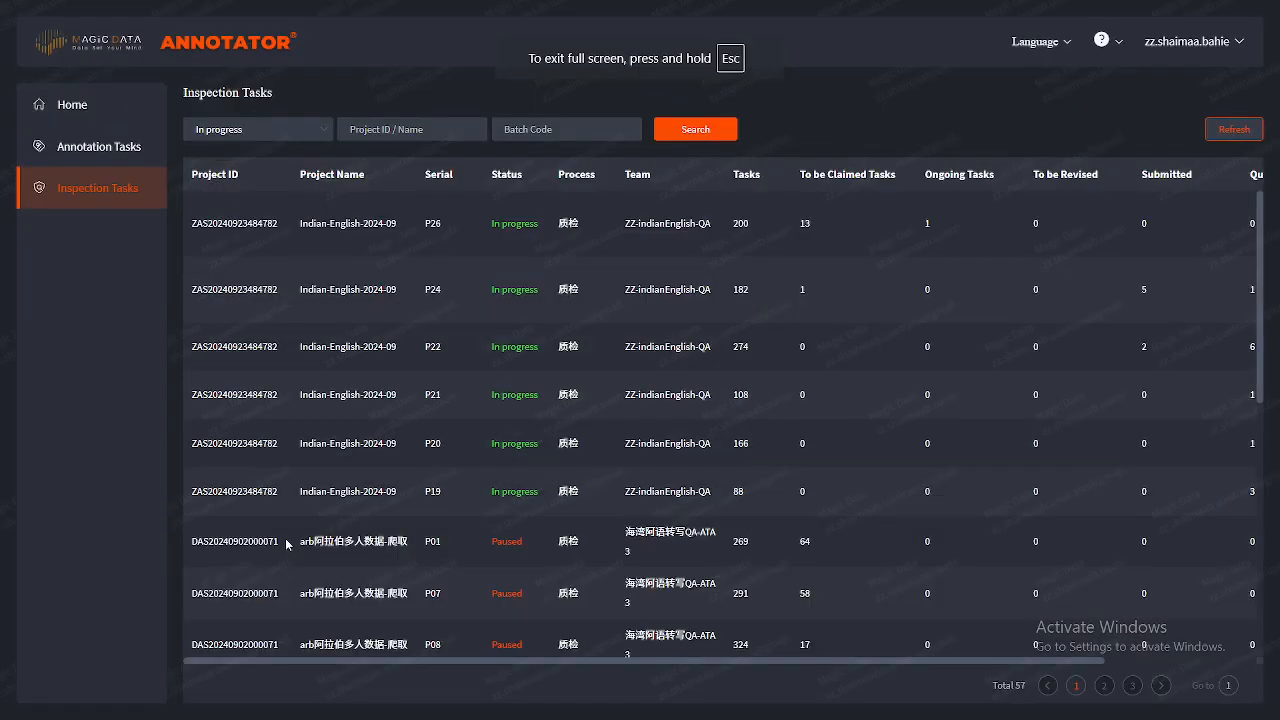
- Look at segment 176 in the check page, return to the Inspection Tasks page, and leave full screen
{"action": "key", "text": "ctrl+Tab"}
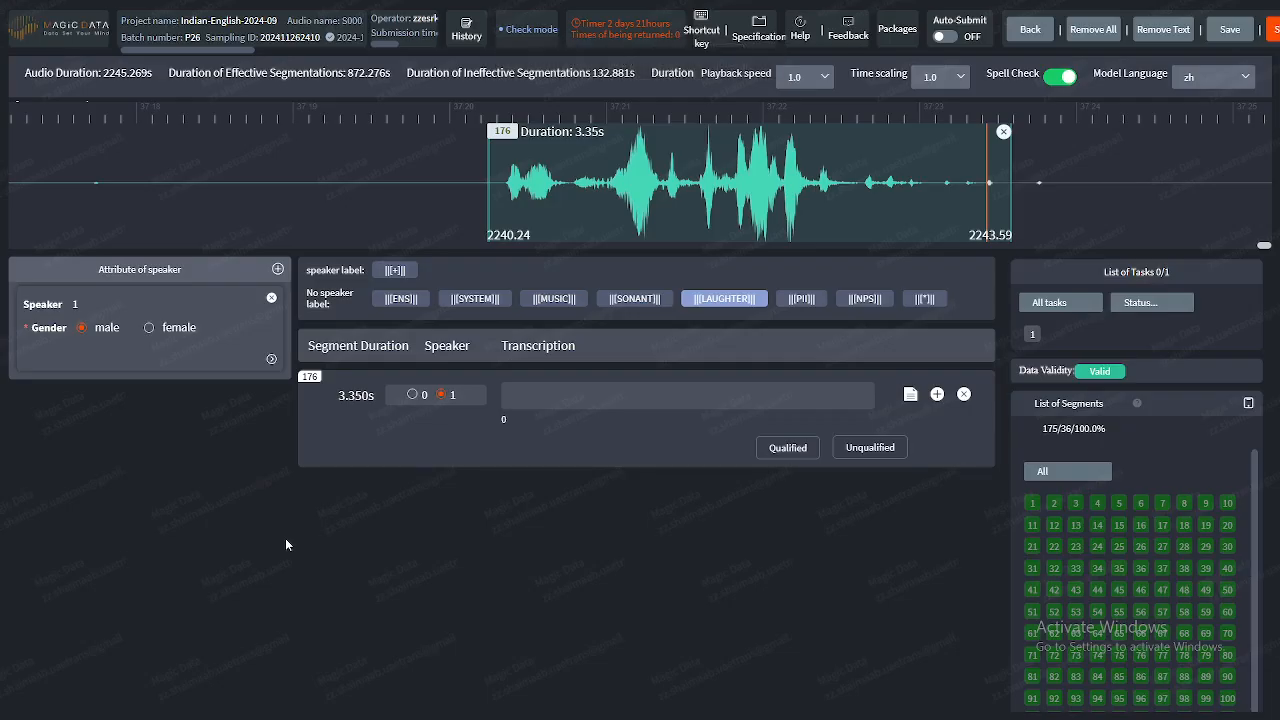
{"action": "key", "text": "ctrl+shift+Tab"}
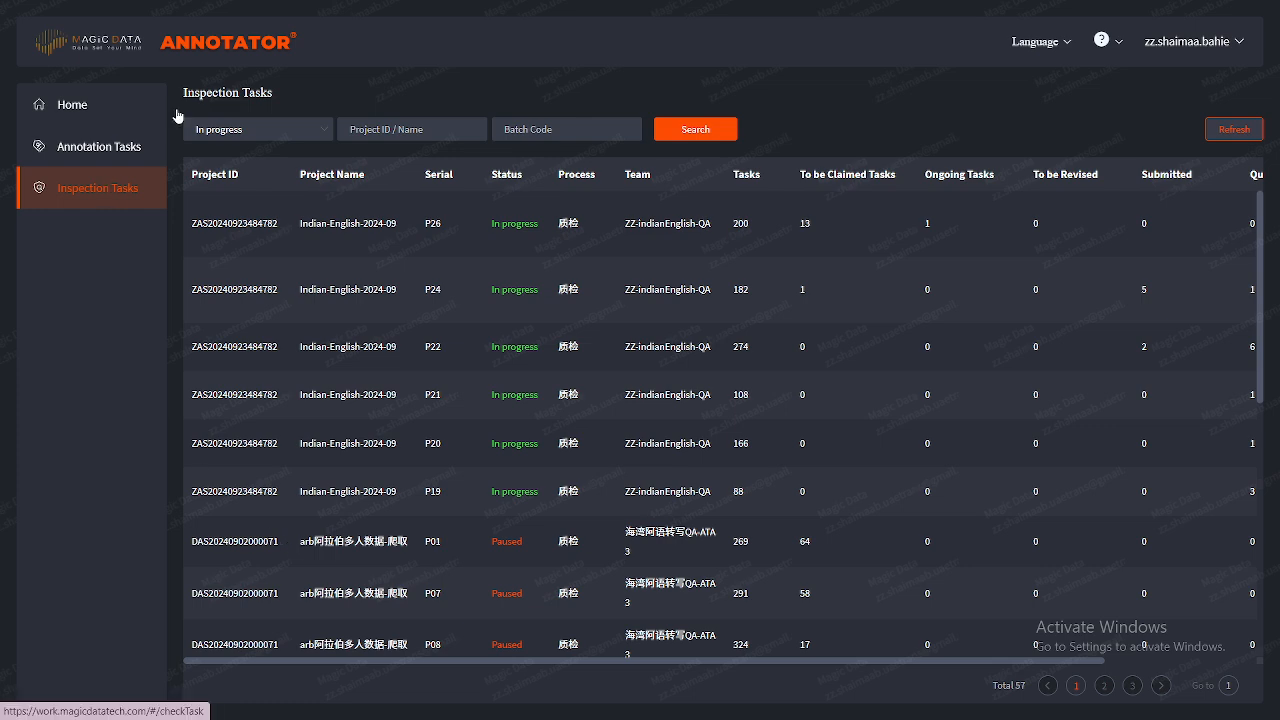
{"action": "mouse_move", "coordinate": [617, 57]}
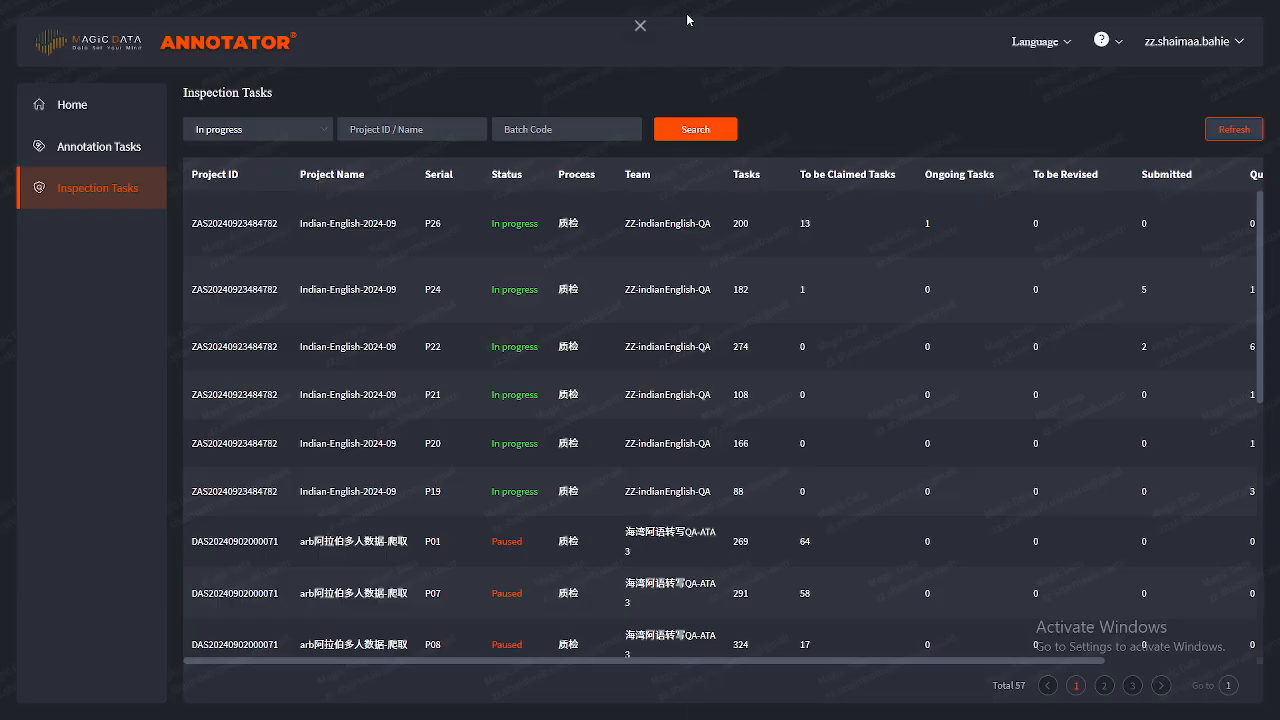
{"action": "left_click", "coordinate": [639, 58]}
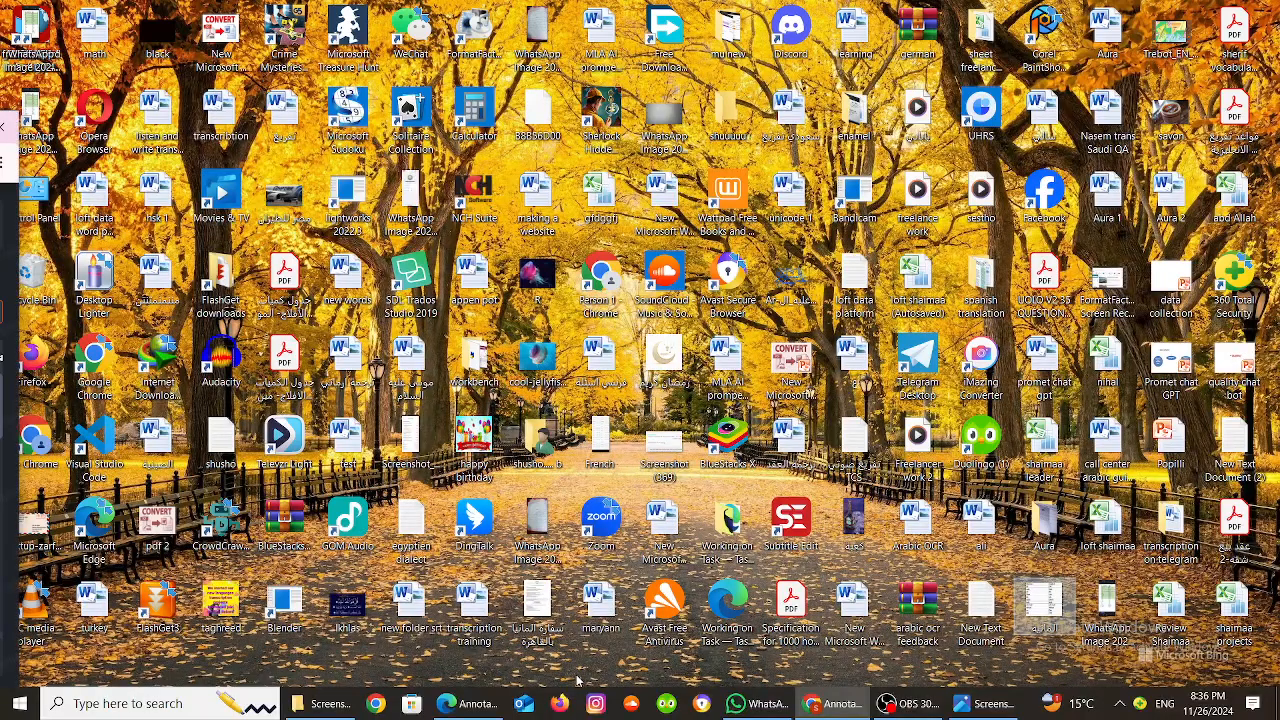
- Choose the ZZ. UAE translation profile in Chrome again and bring the Inspection Tasks page back to full screen
{"action": "left_click", "coordinate": [378, 704]}
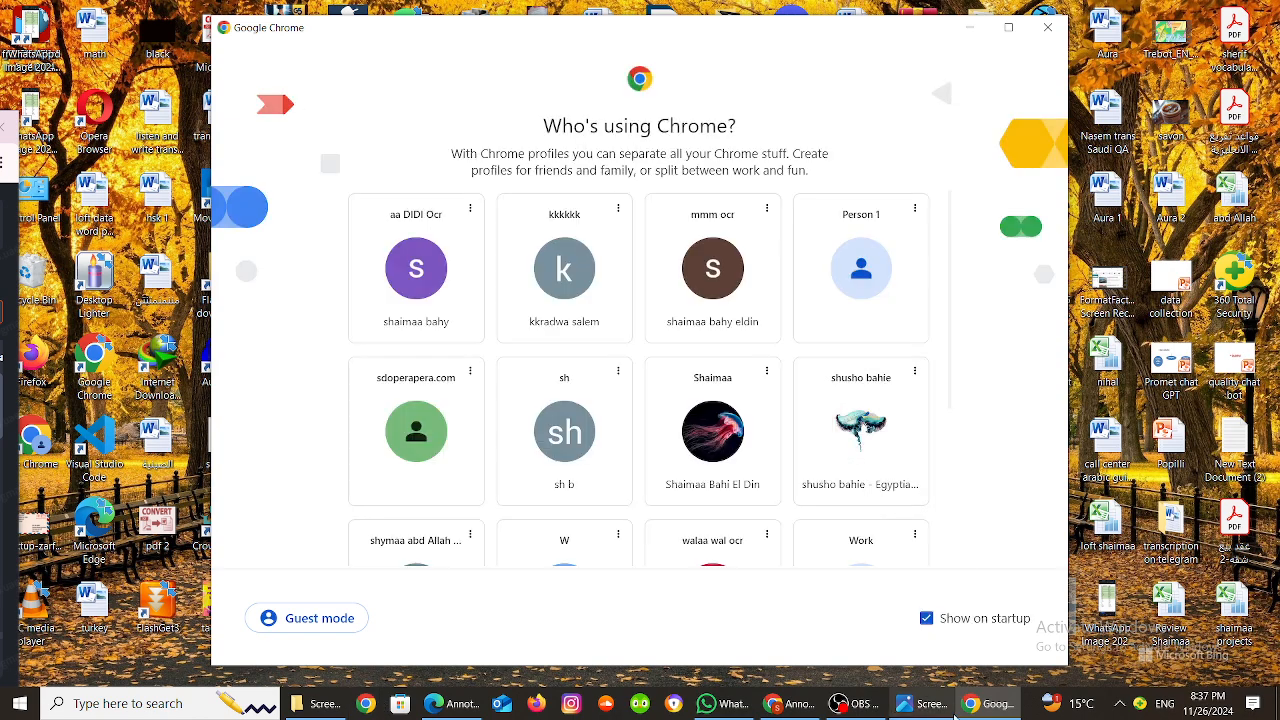
{"action": "mouse_move", "coordinate": [970, 702]}
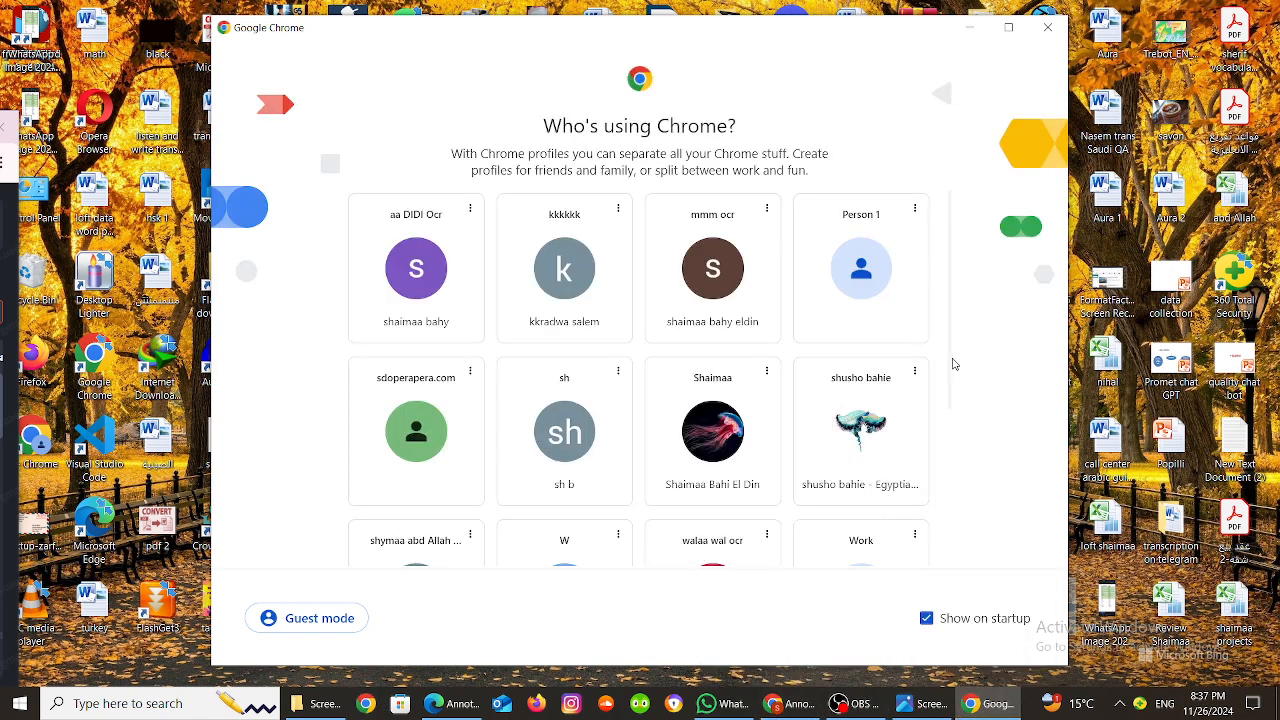
{"action": "scroll", "coordinate": [946, 411], "scroll_direction": "down", "scroll_amount": 3}
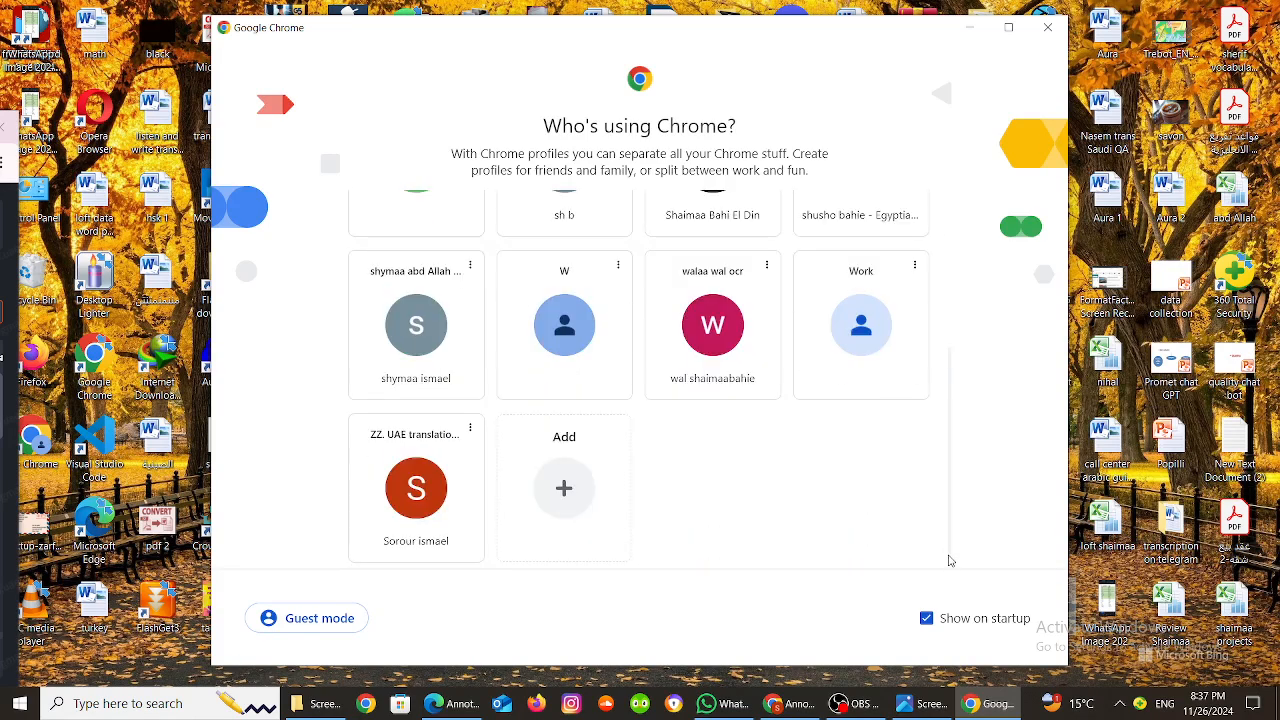
{"action": "left_click", "coordinate": [406, 508]}
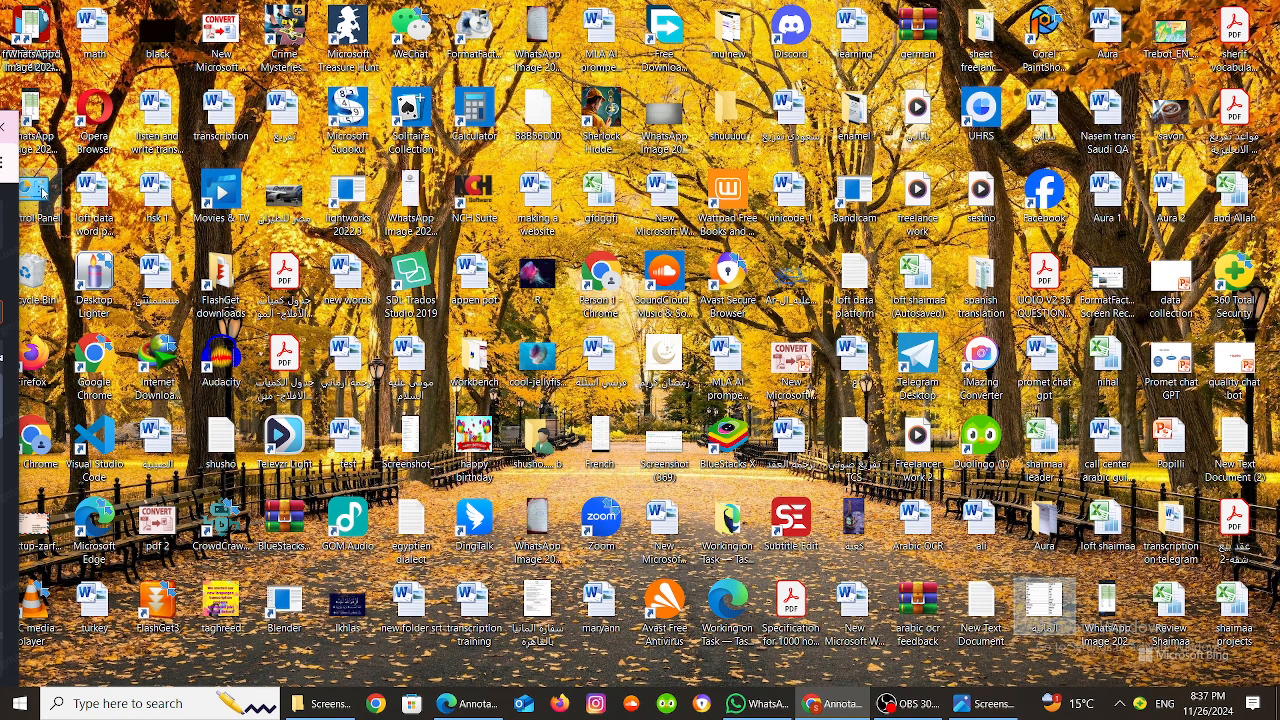
{"action": "left_click", "coordinate": [4, 163]}
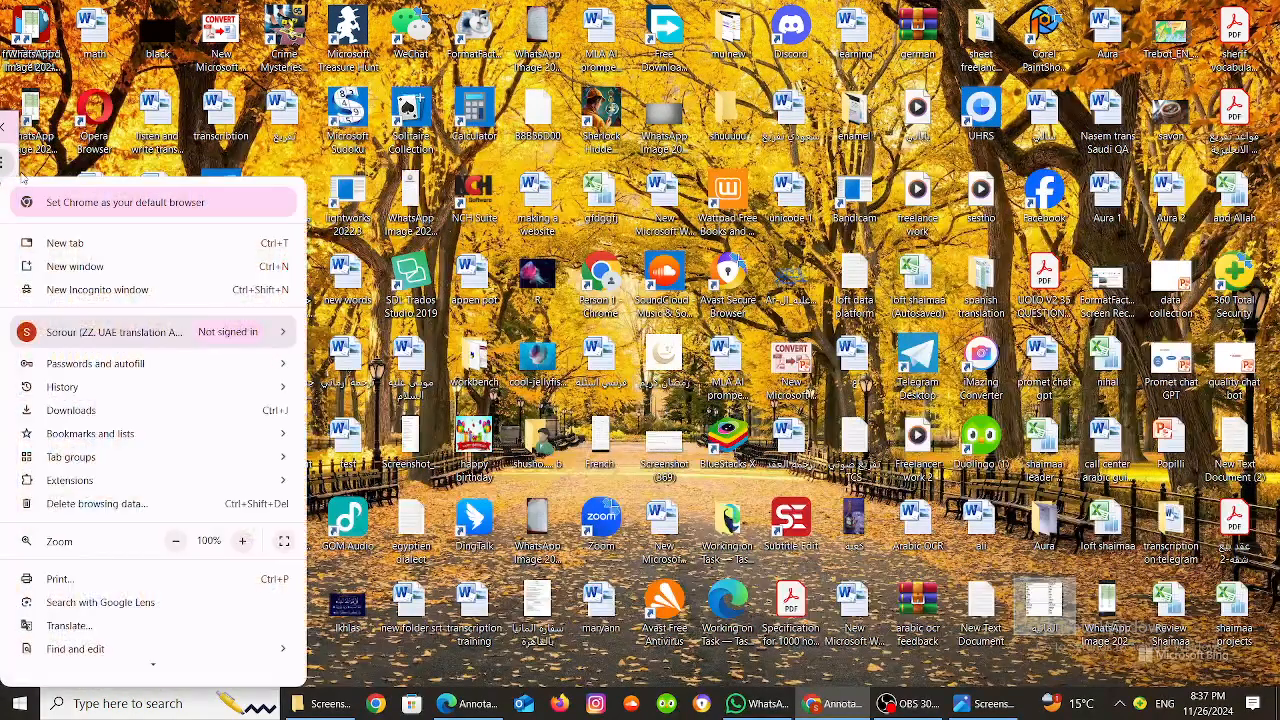
{"action": "left_click", "coordinate": [284, 543]}
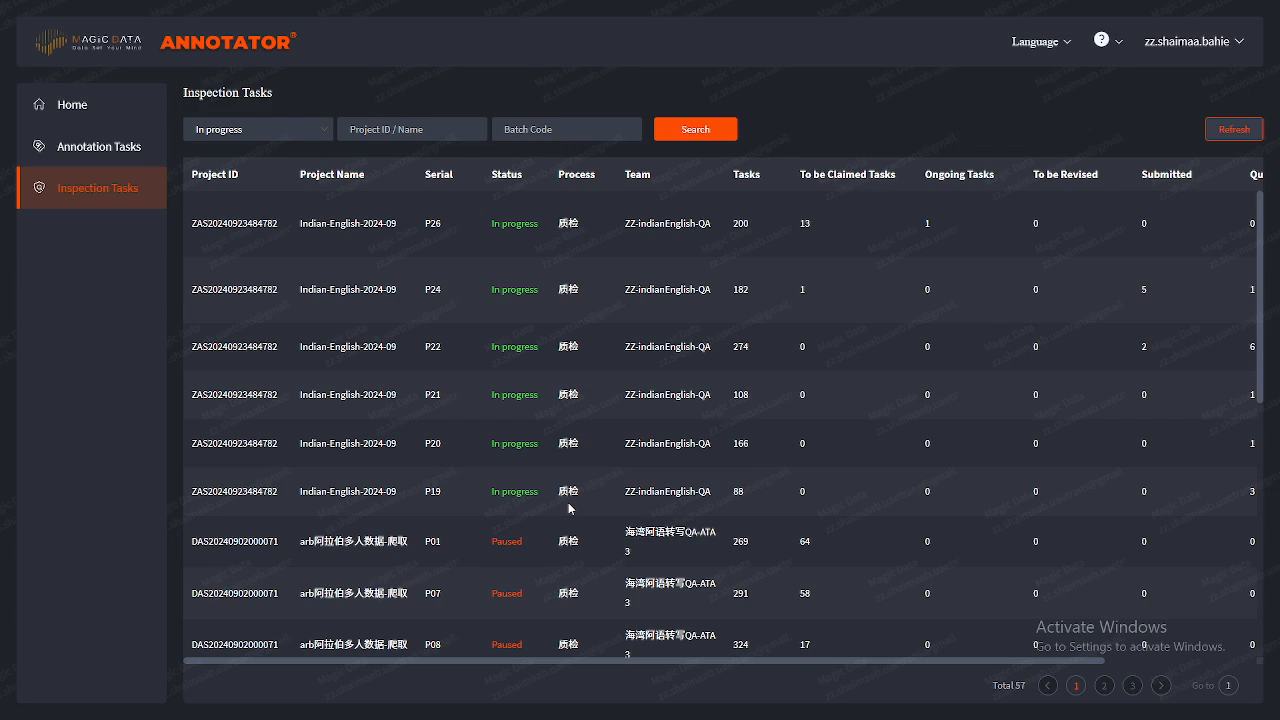
- Leave full screen and choose a Chrome profile again in the profile picker
{"action": "mouse_move", "coordinate": [669, 19]}
{"action": "left_click", "coordinate": [637, 72]}
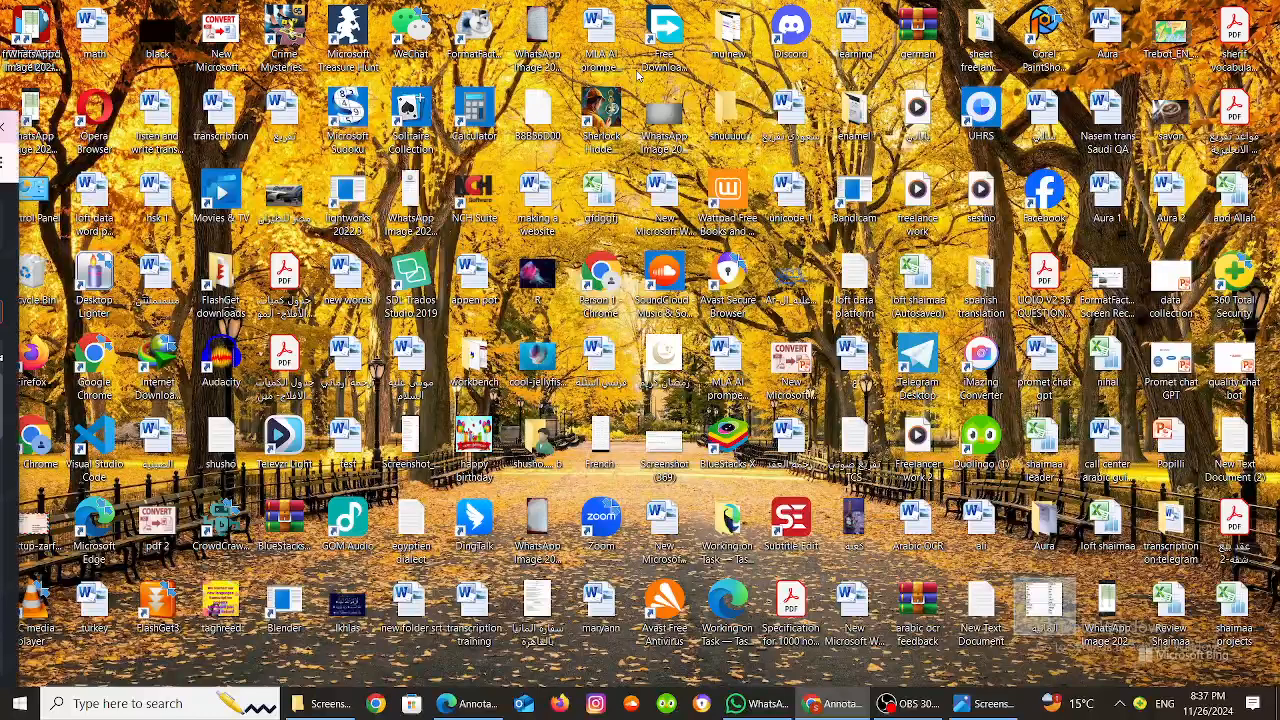
{"action": "left_click", "coordinate": [376, 705]}
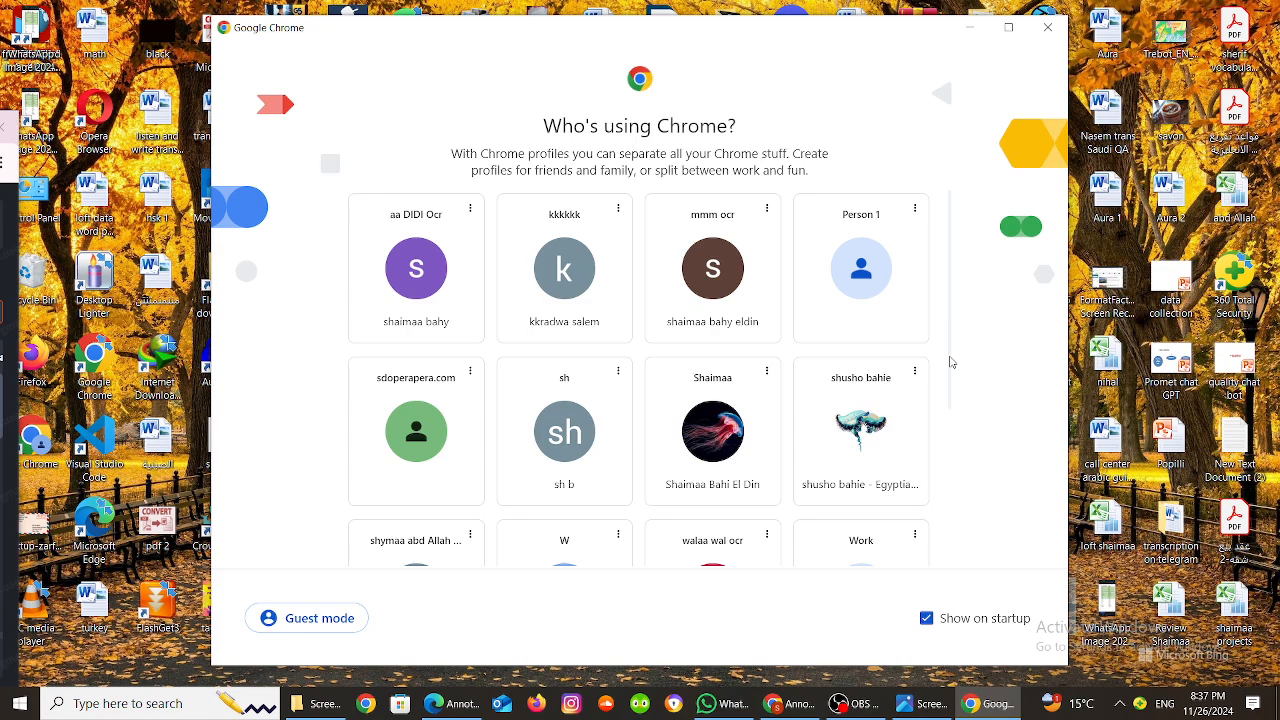
{"action": "scroll", "coordinate": [955, 440], "scroll_direction": "down", "scroll_amount": 3}
{"action": "left_click", "coordinate": [452, 512]}
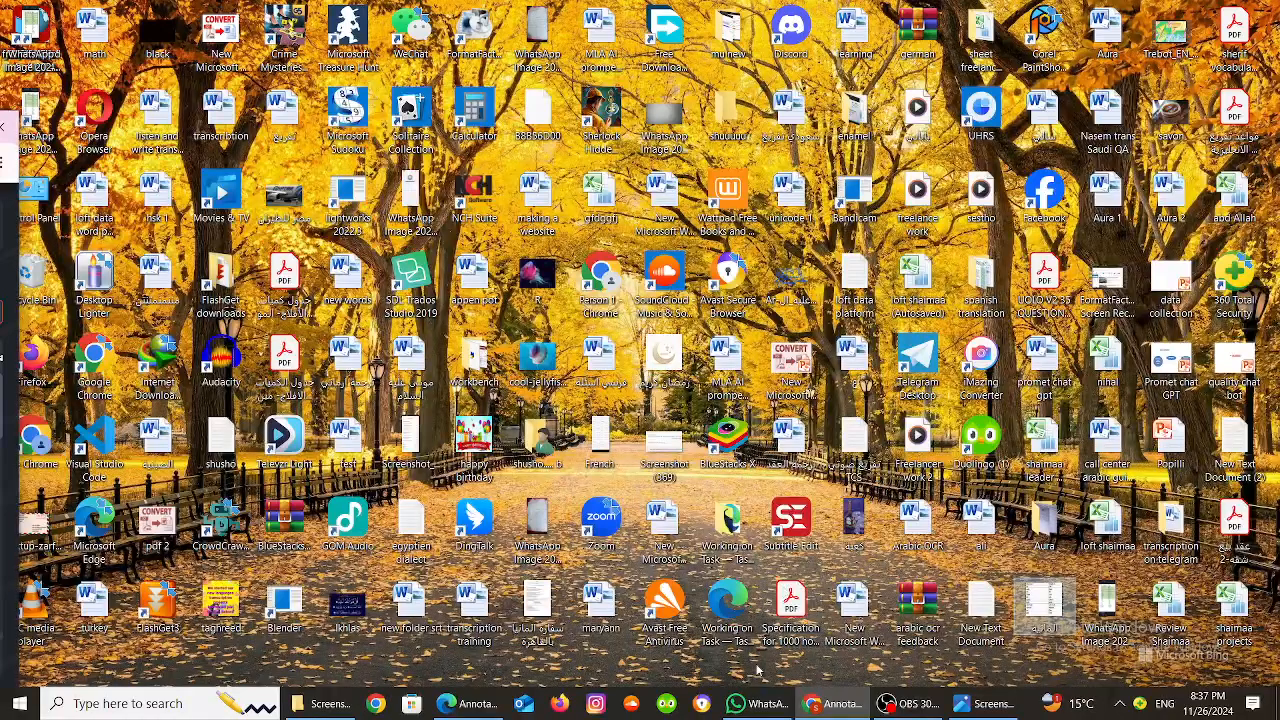
- Switch to the Photos window and magnify the transcription error message in Screenshot (2258)
{"action": "left_click", "coordinate": [985, 703]}
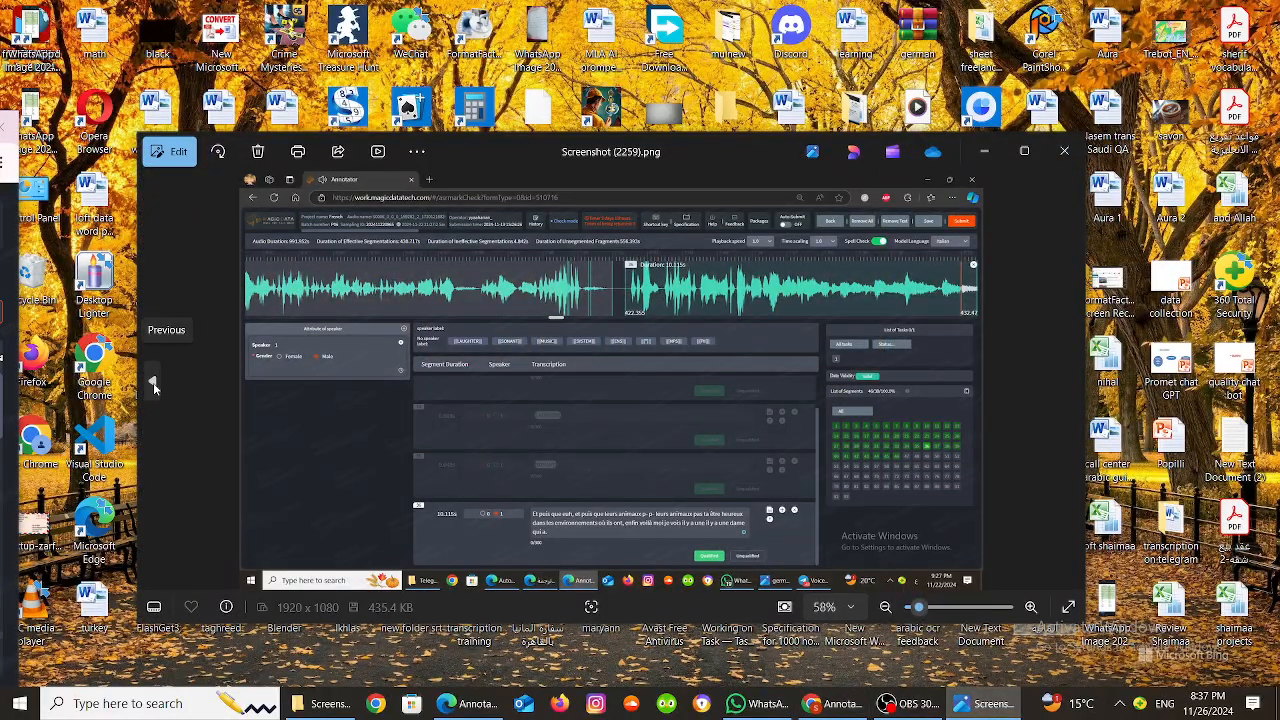
{"action": "left_click", "coordinate": [153, 382]}
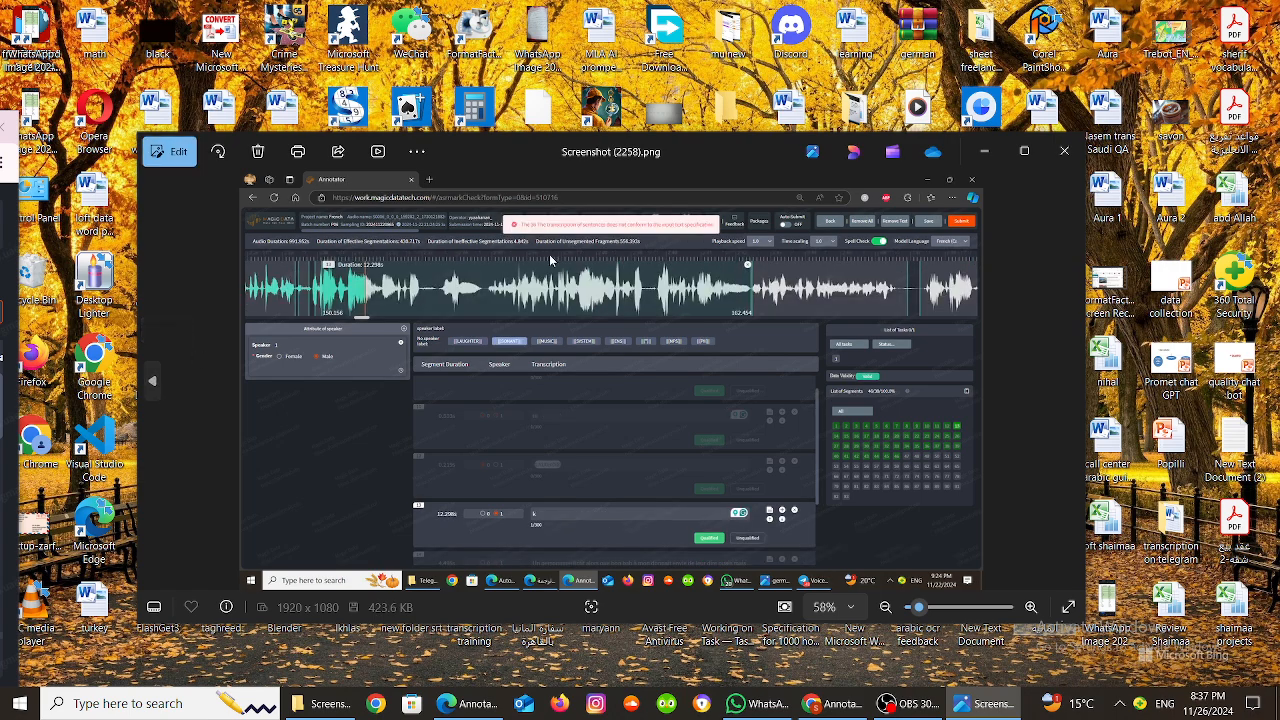
{"action": "left_click_drag", "start_coordinate": [918, 607], "coordinate": [937, 607]}
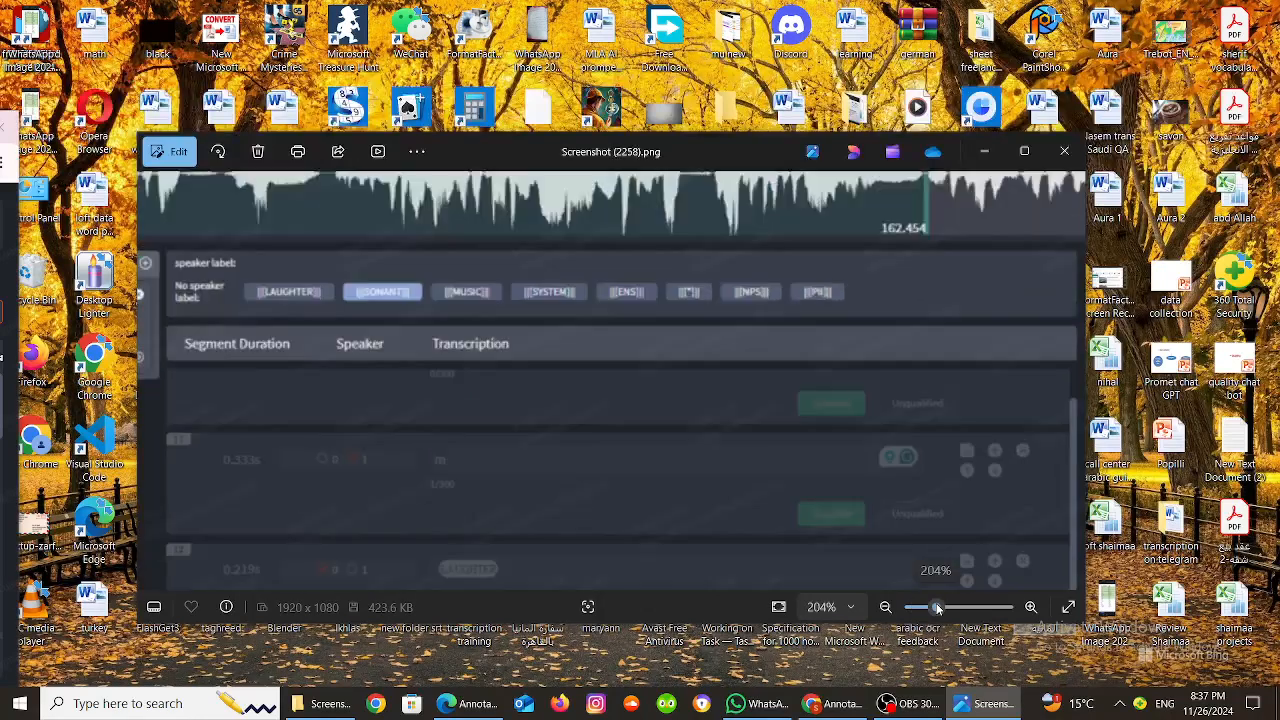
{"action": "left_click_drag", "start_coordinate": [697, 382], "coordinate": [839, 556]}
{"action": "left_click_drag", "start_coordinate": [600, 346], "coordinate": [670, 596]}
{"action": "left_click_drag", "start_coordinate": [593, 315], "coordinate": [511, 401]}
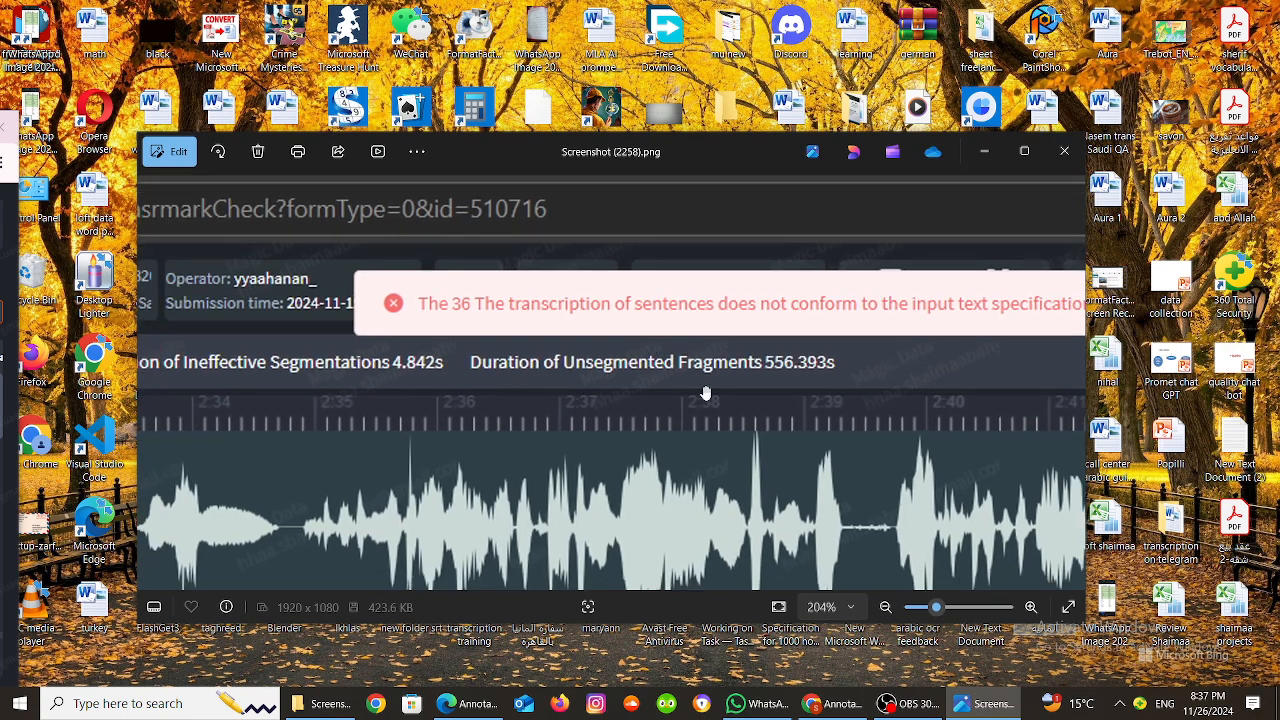
{"action": "mouse_move", "coordinate": [935, 607]}
{"action": "left_mouse_down"}
{"action": "mouse_move", "coordinate": [913, 615]}
{"action": "mouse_move", "coordinate": [938, 610]}
{"action": "left_mouse_up"}
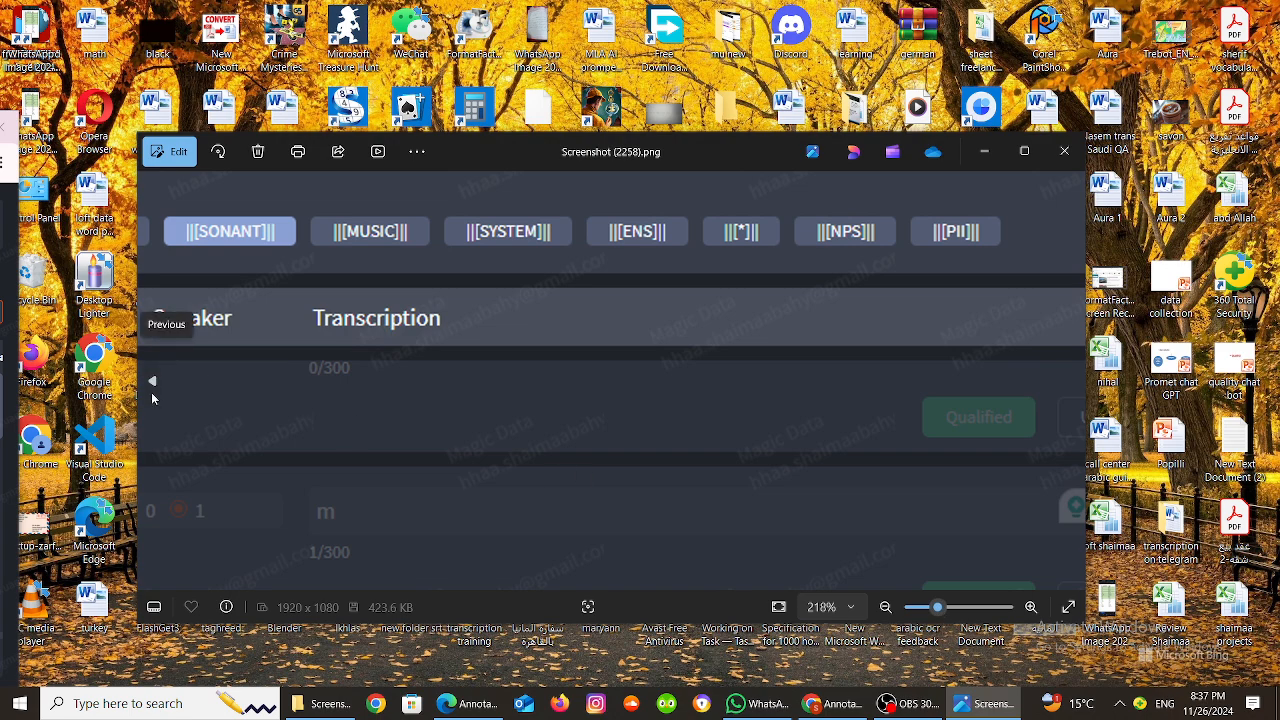
- Browse back through the older screenshots and display Screenshot (2254) with the request-failed messages
{"action": "left_click", "coordinate": [152, 398]}
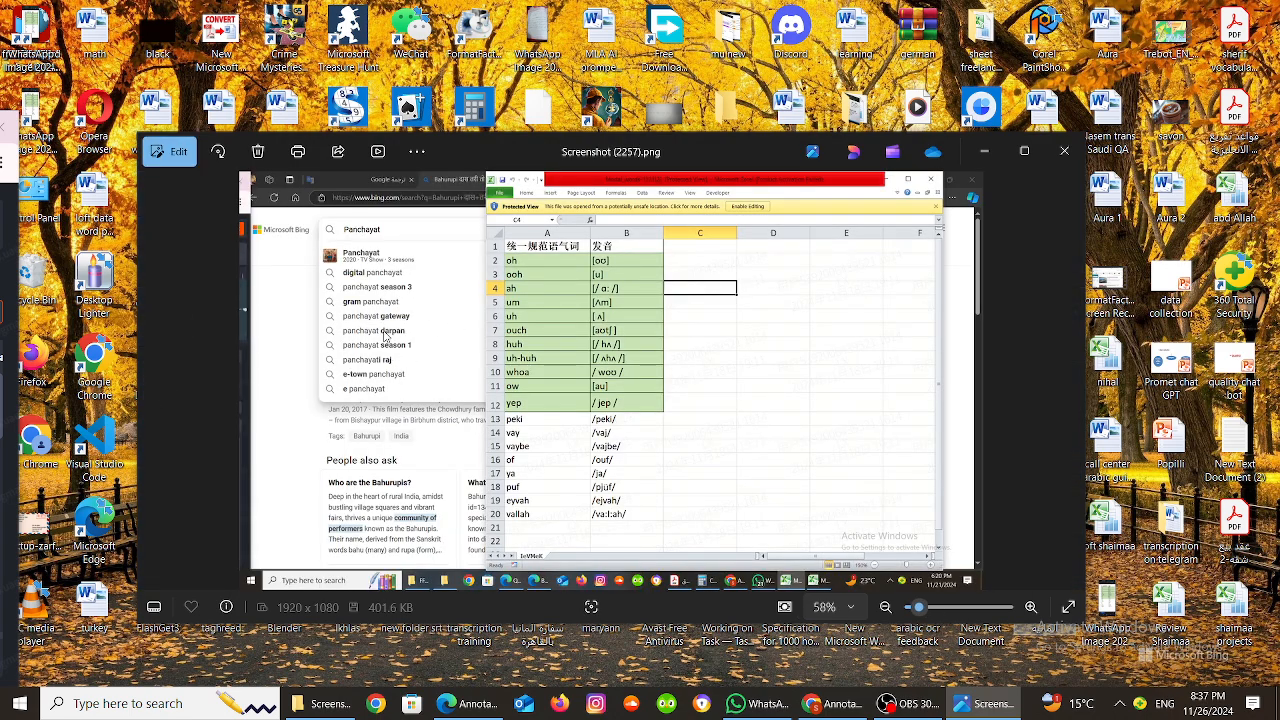
{"action": "left_click", "coordinate": [150, 383]}
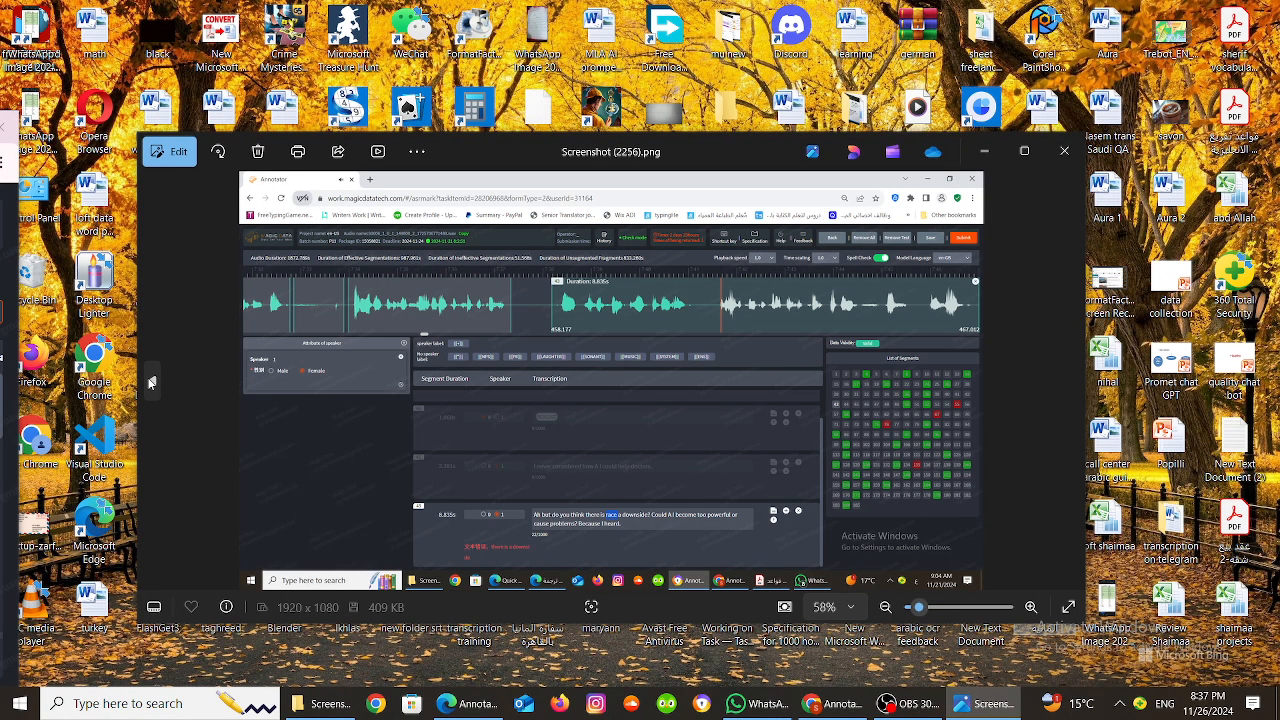
{"action": "left_click", "coordinate": [150, 383]}
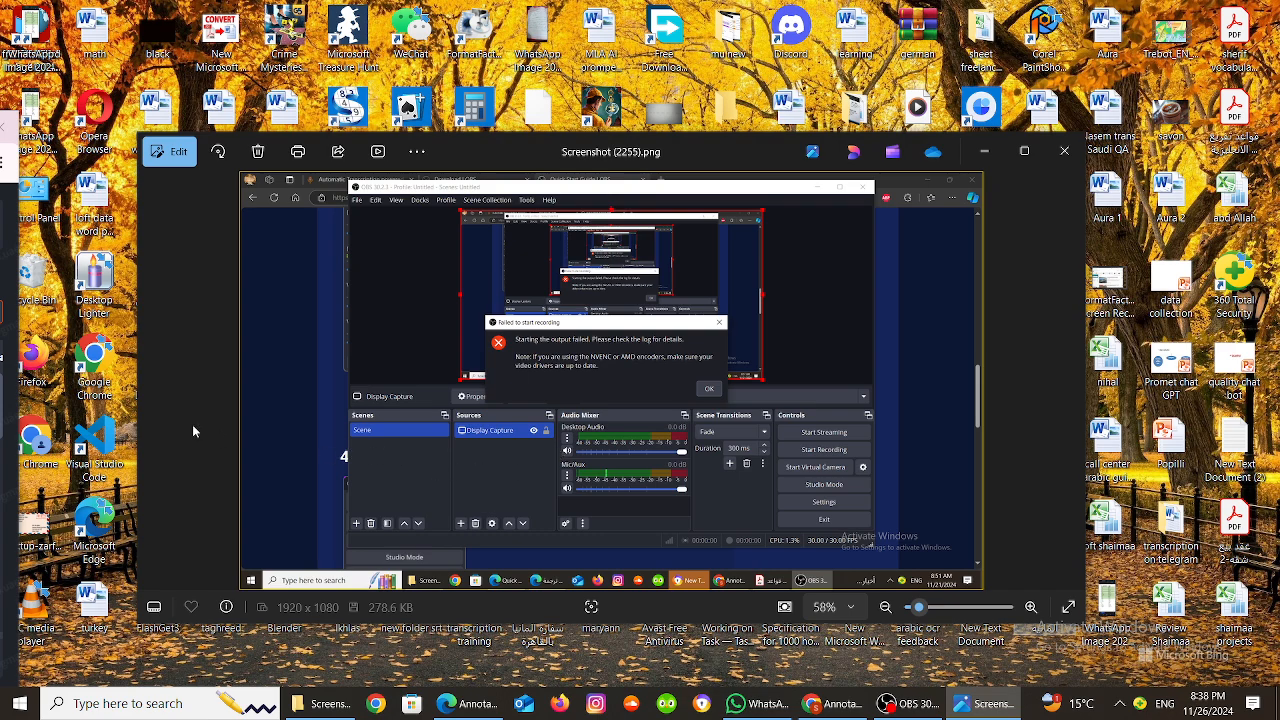
{"action": "left_click", "coordinate": [152, 398]}
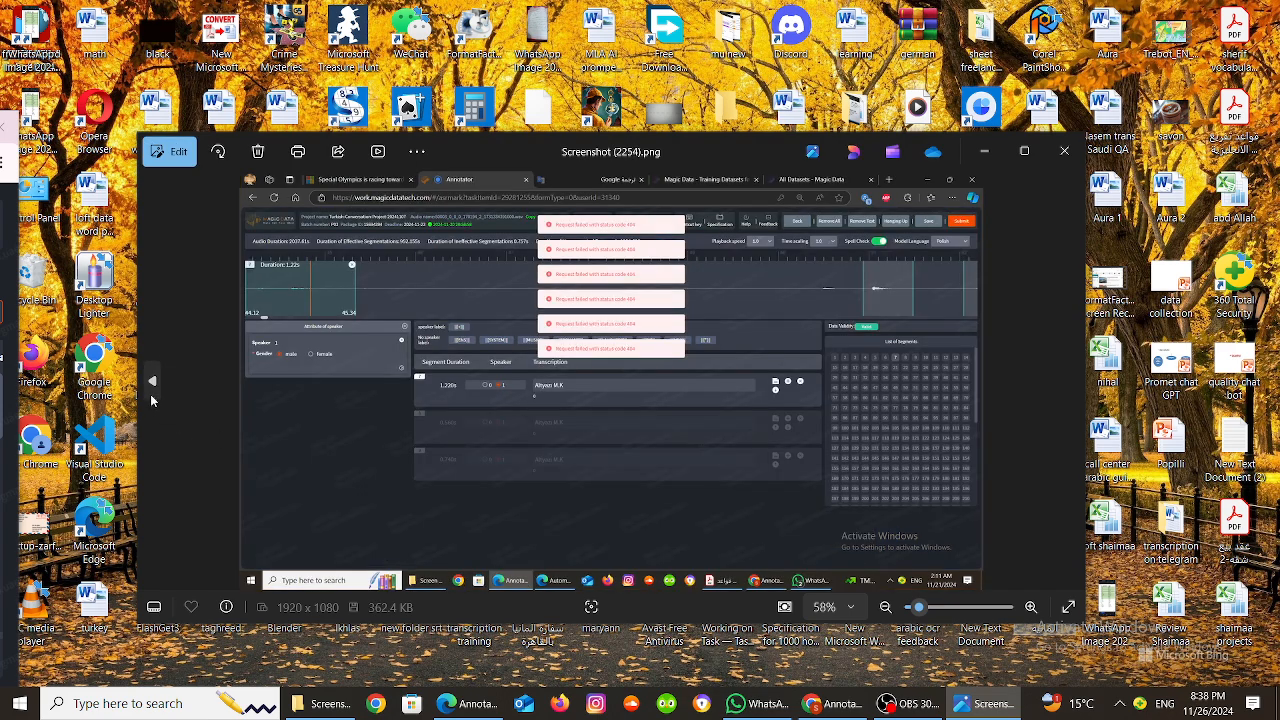
{"action": "left_click", "coordinate": [152, 398]}
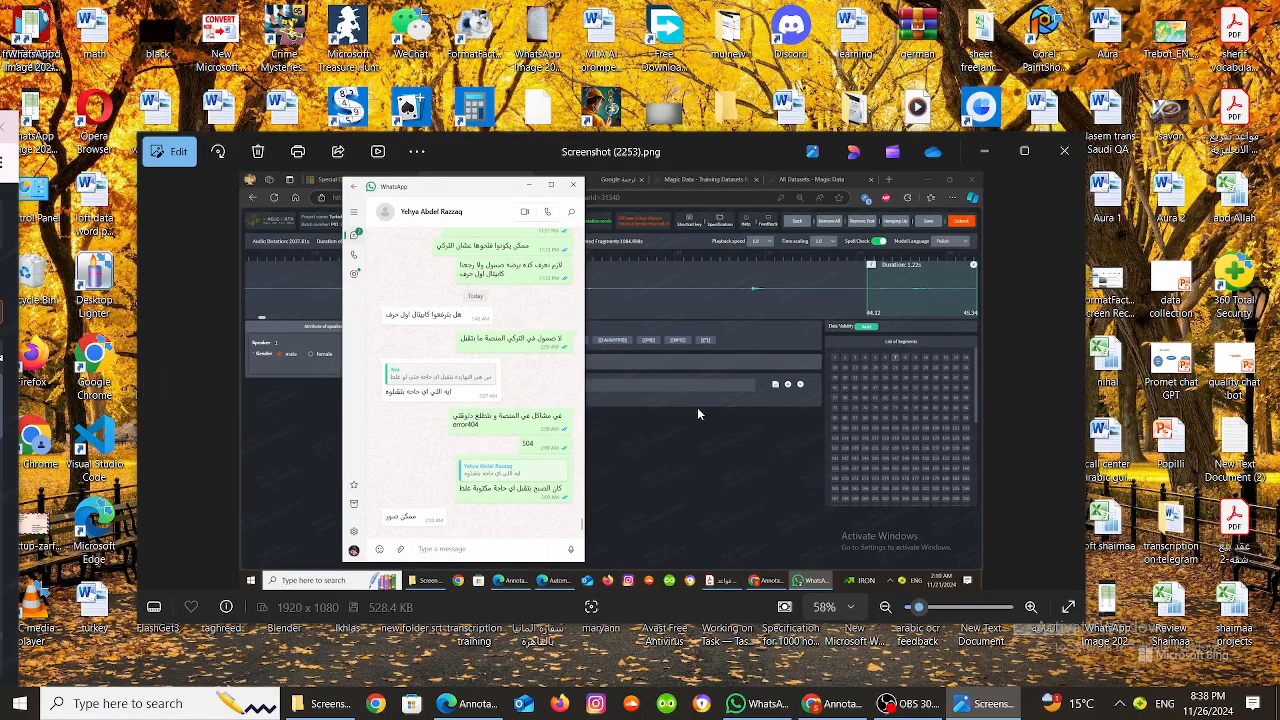
{"action": "left_click", "coordinate": [1070, 385]}
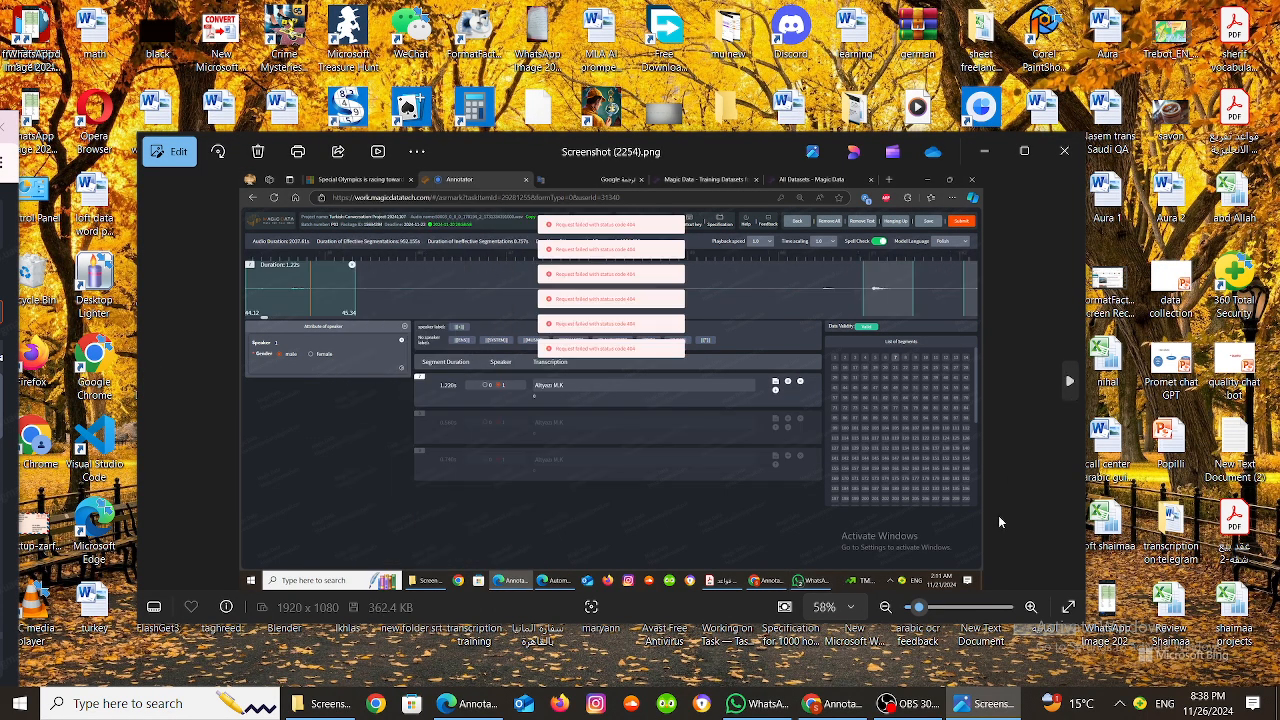
- Zoom in on Screenshot (2254) and examine the request-failed messages and the transcription segments beneath them
{"action": "left_click", "coordinate": [938, 607]}
{"action": "left_click_drag", "start_coordinate": [740, 355], "coordinate": [770, 571]}
{"action": "left_click_drag", "start_coordinate": [770, 363], "coordinate": [794, 274]}
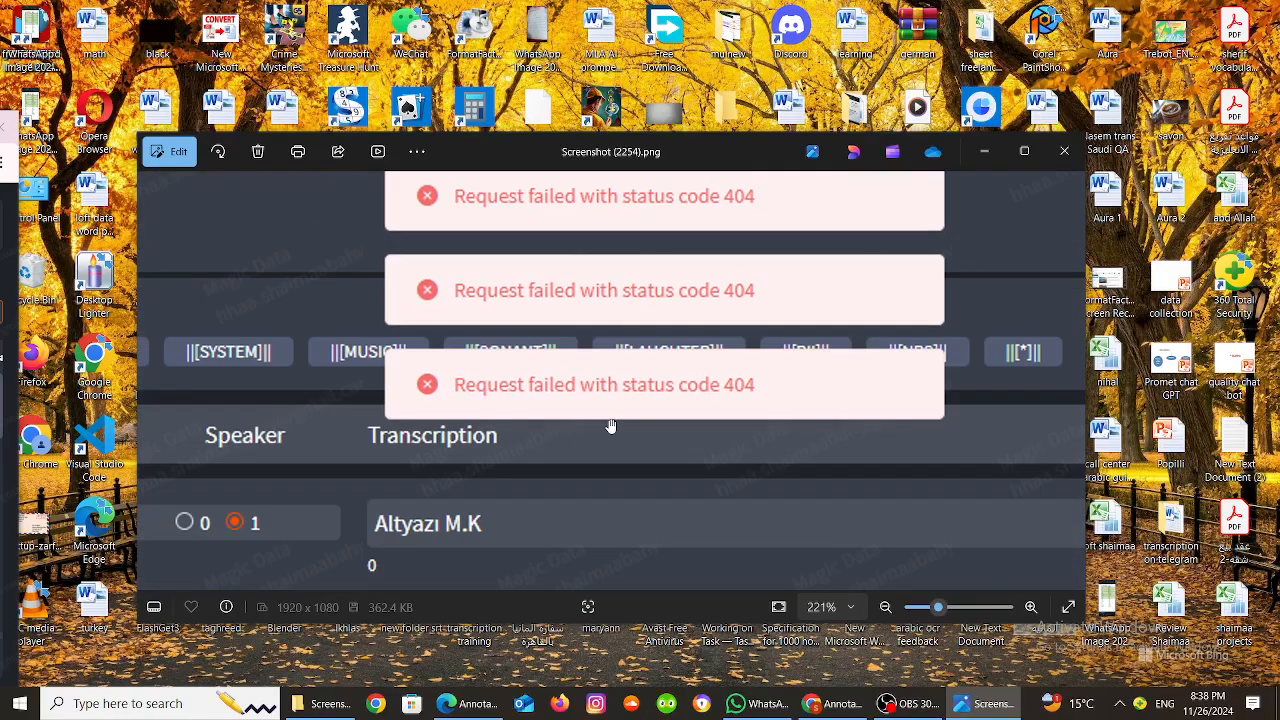
{"action": "left_click", "coordinate": [927, 608]}
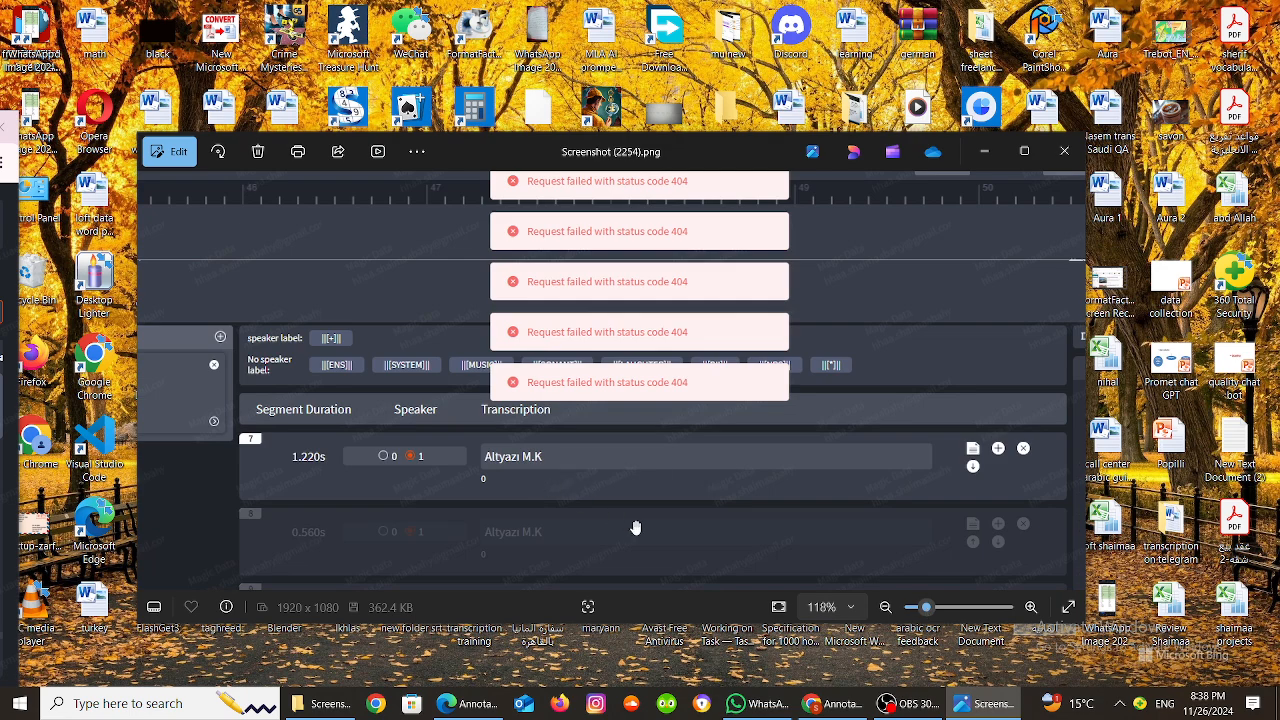
{"action": "left_click_drag", "start_coordinate": [635, 528], "coordinate": [627, 320]}
{"action": "left_click_drag", "start_coordinate": [660, 410], "coordinate": [728, 481]}
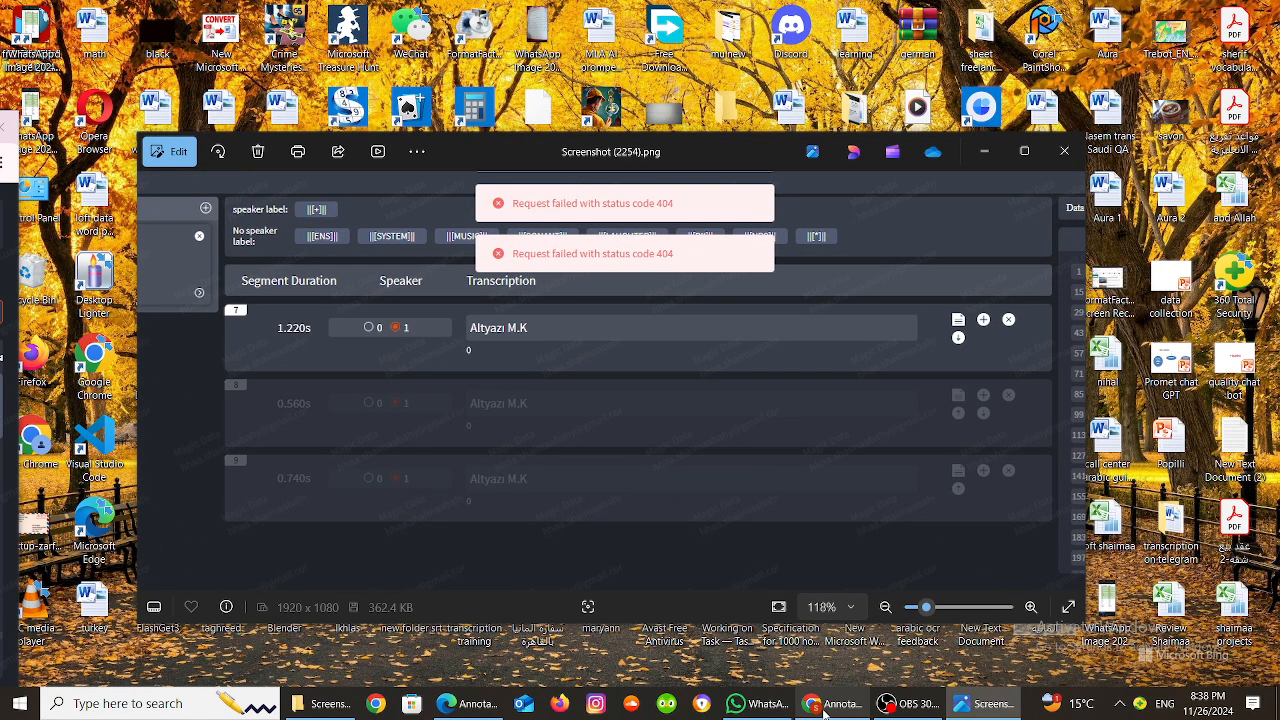
- Expand the partly off-screen Chrome window to full screen and switch to the segment 176 check page
{"action": "left_click", "coordinate": [6, 161]}
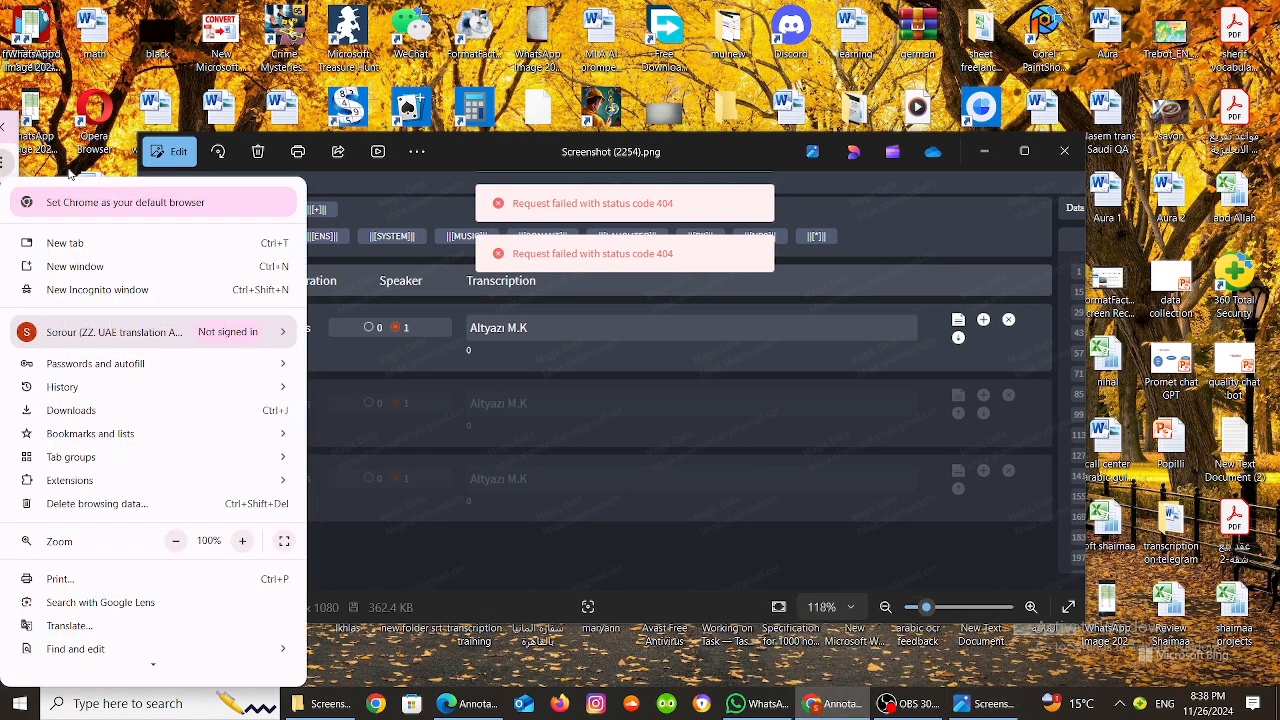
{"action": "left_click", "coordinate": [284, 542]}
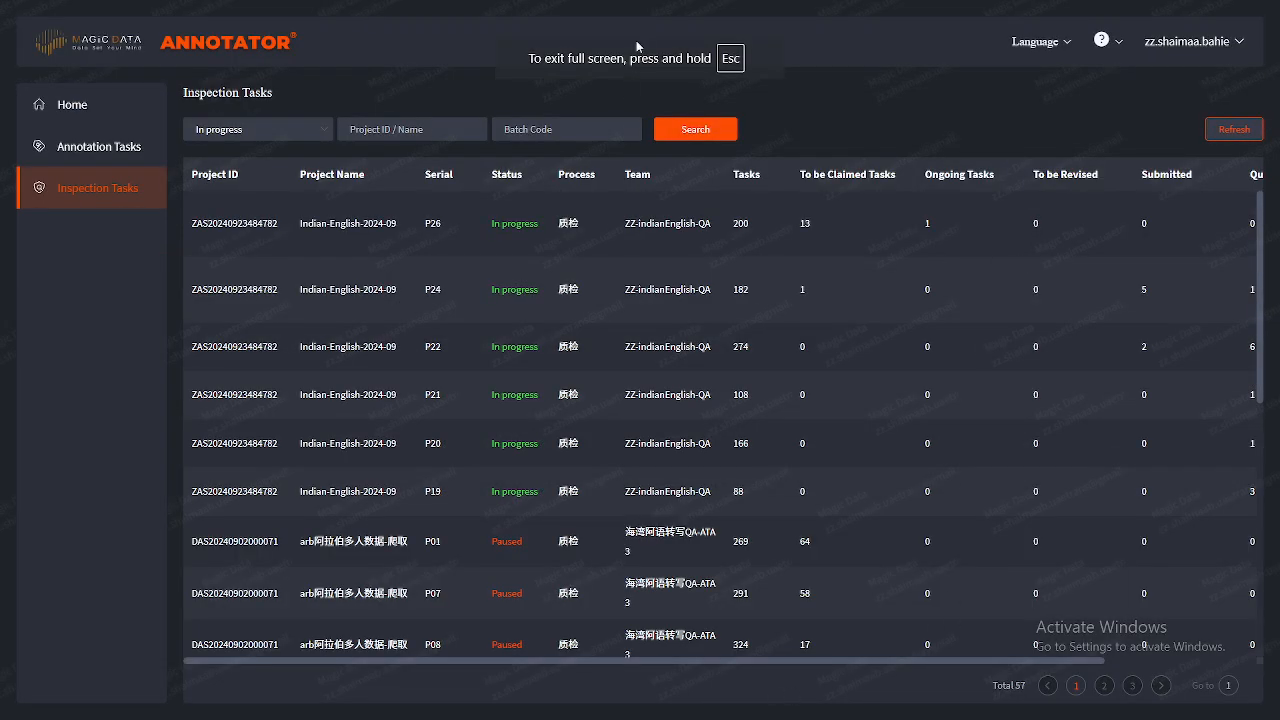
{"action": "key", "text": "ctrl+Tab"}
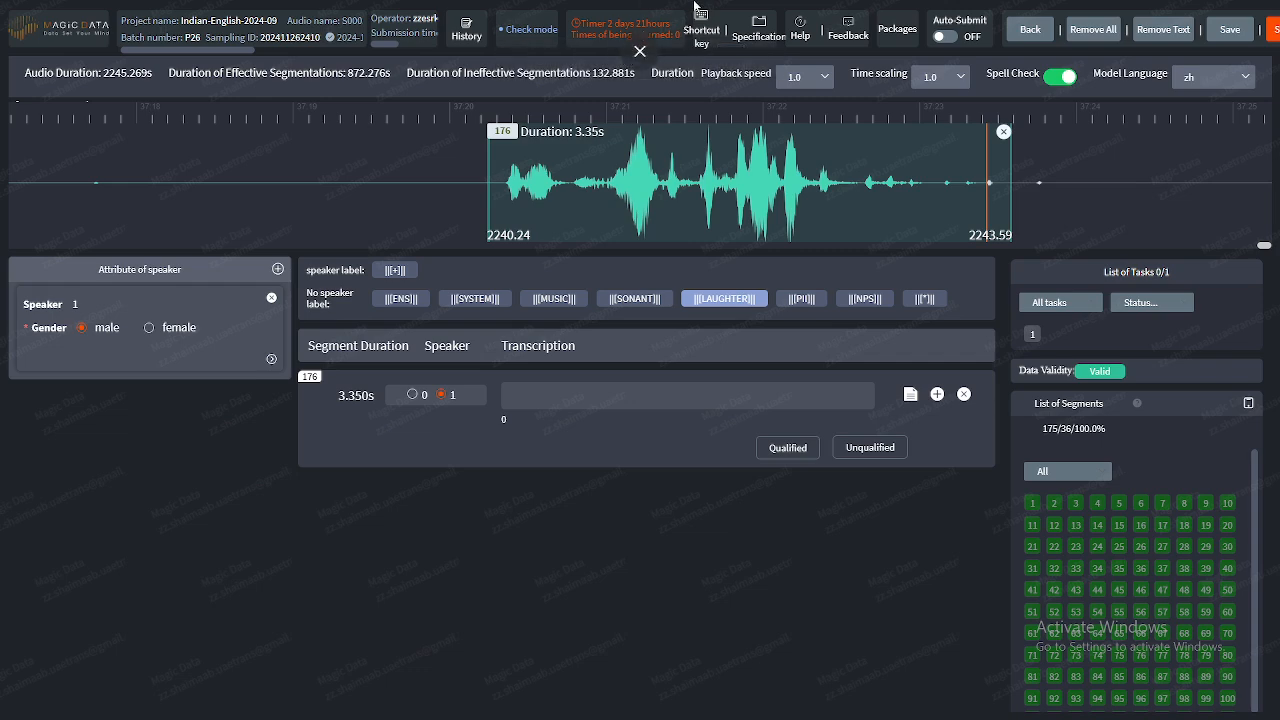
- Look at the Model Language options and place the cursor in segment 176's transcription field
{"action": "left_click", "coordinate": [1246, 84]}
{"action": "left_click", "coordinate": [1247, 84]}
{"action": "left_click", "coordinate": [1246, 84]}
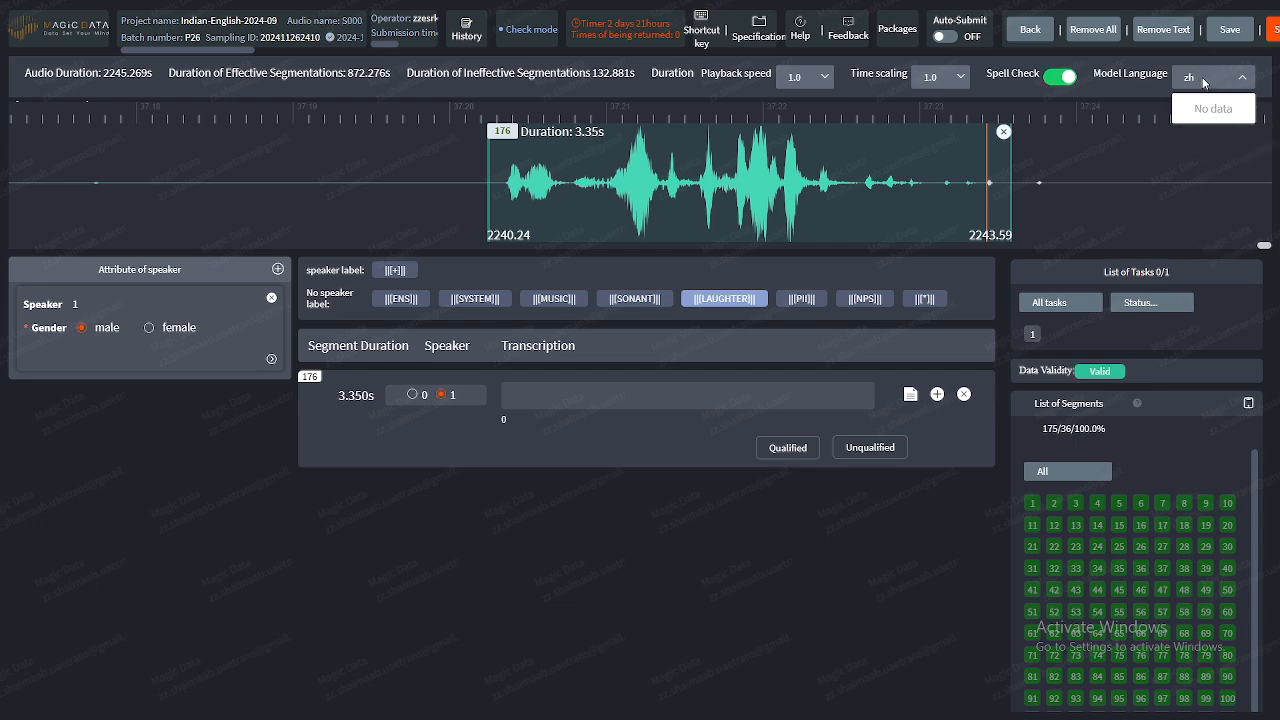
{"action": "left_click", "coordinate": [678, 394]}
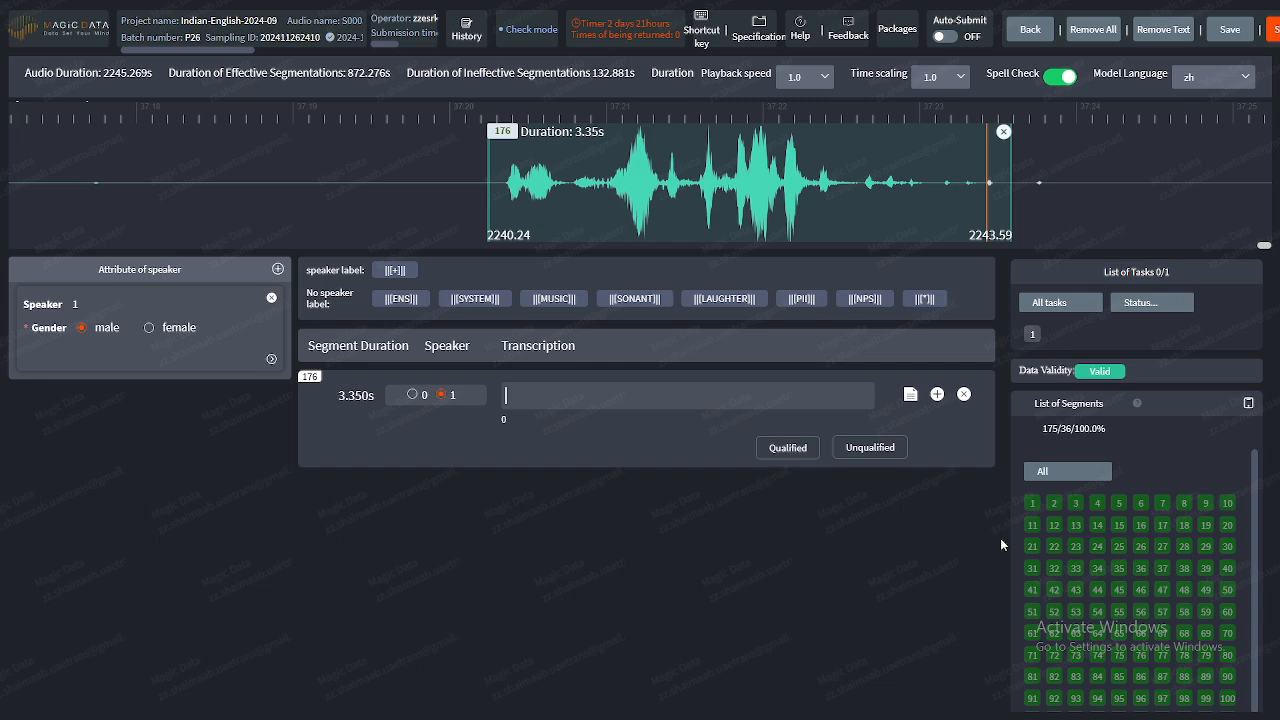
{"action": "mouse_move", "coordinate": [637, 3]}
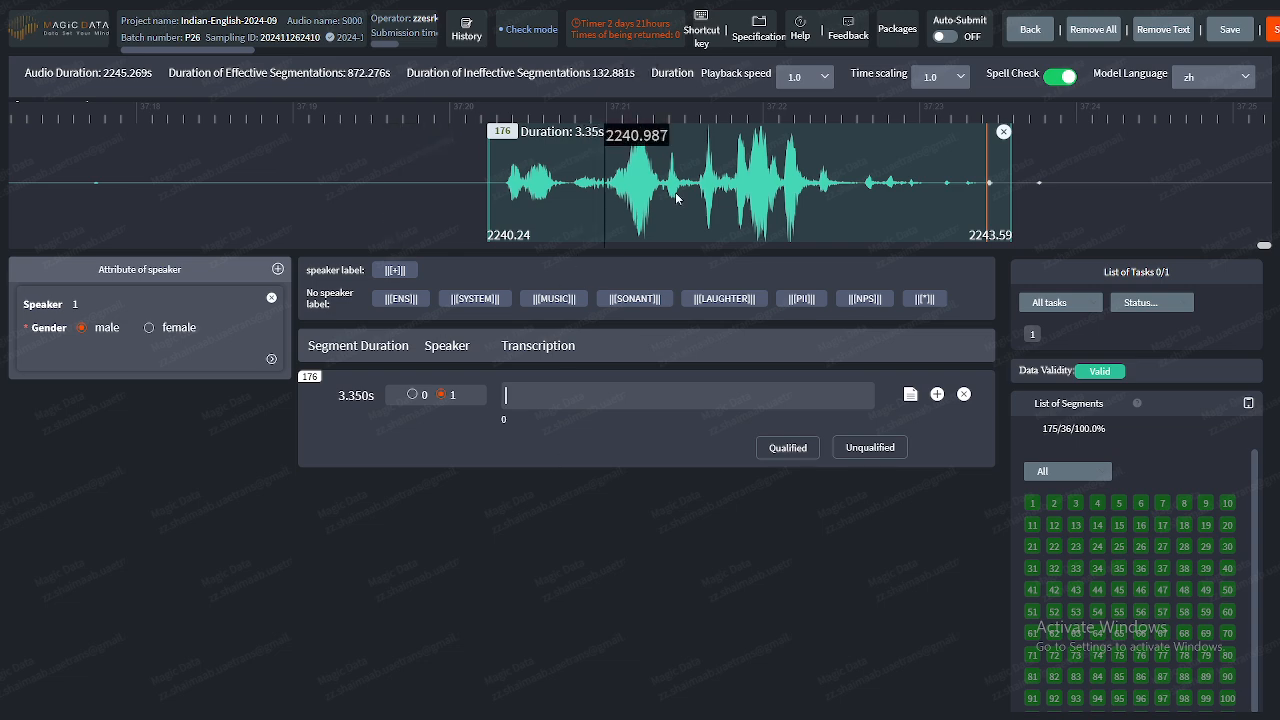
{"action": "left_click", "coordinate": [536, 377]}
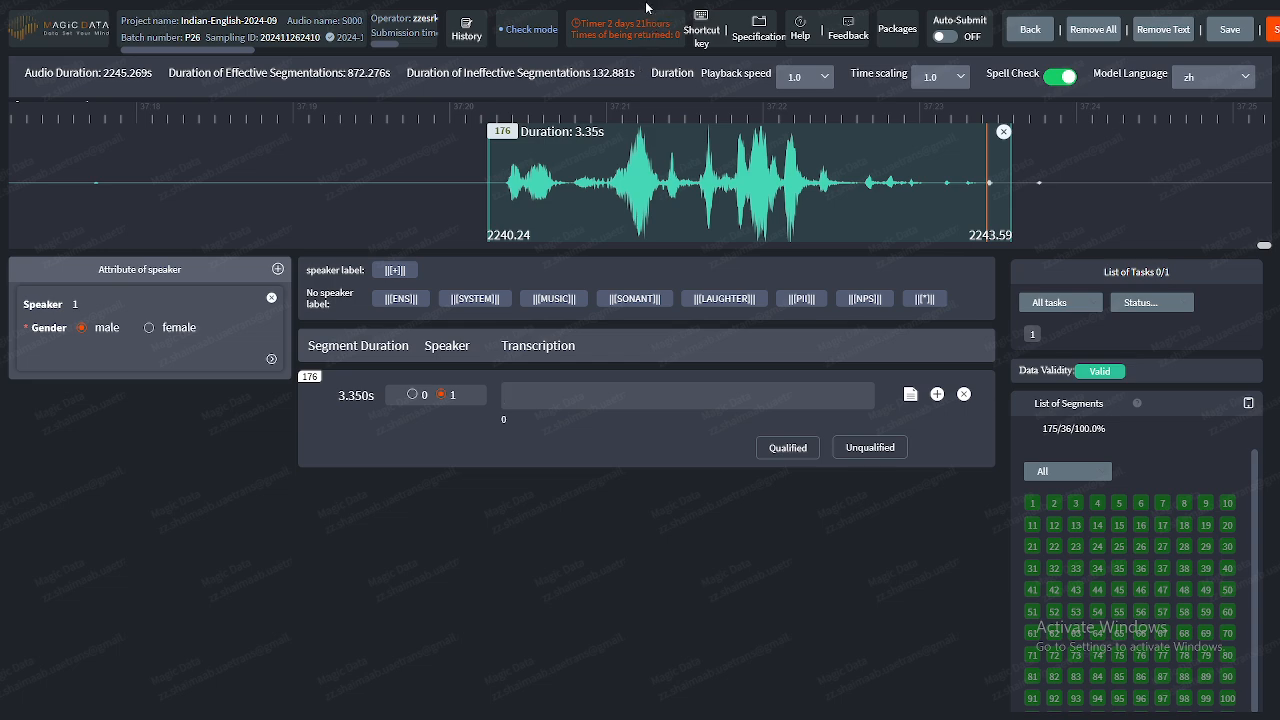
- Leave full screen and browse the error screenshots from Screenshot (2254) back to Screenshot (2250)
{"action": "left_click", "coordinate": [641, 60]}
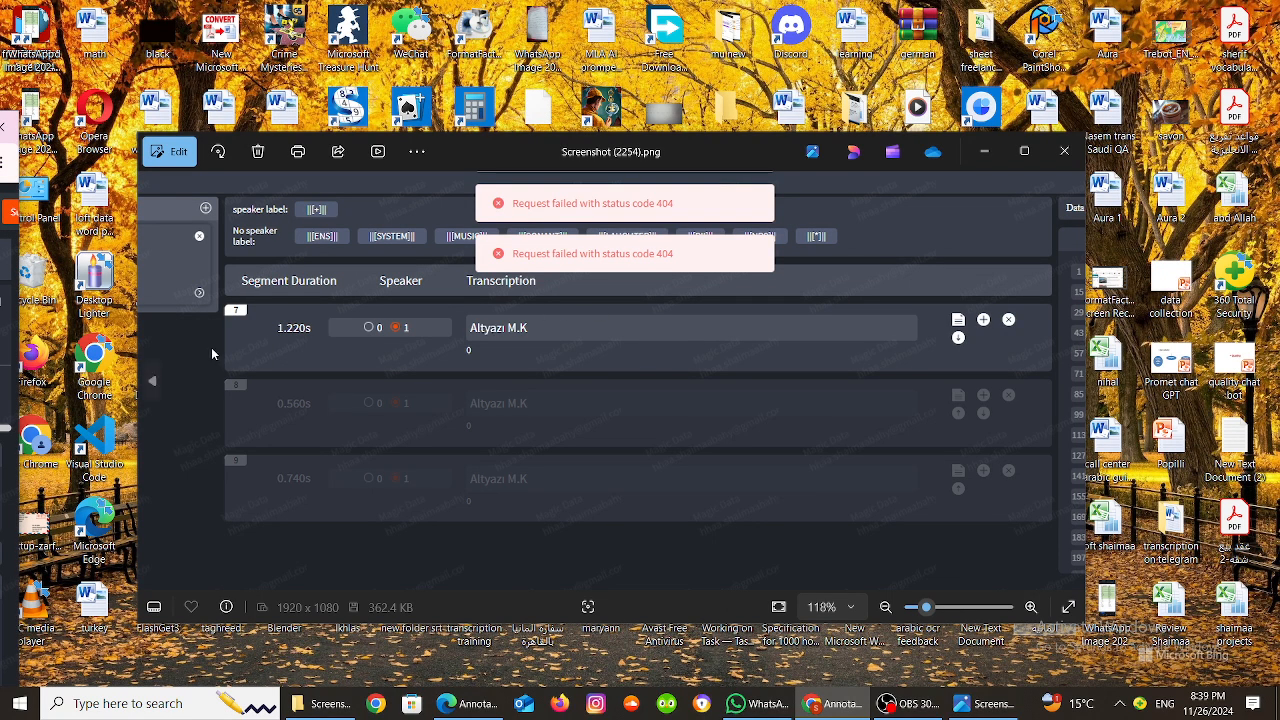
{"action": "left_click", "coordinate": [150, 383]}
{"action": "left_click", "coordinate": [150, 383]}
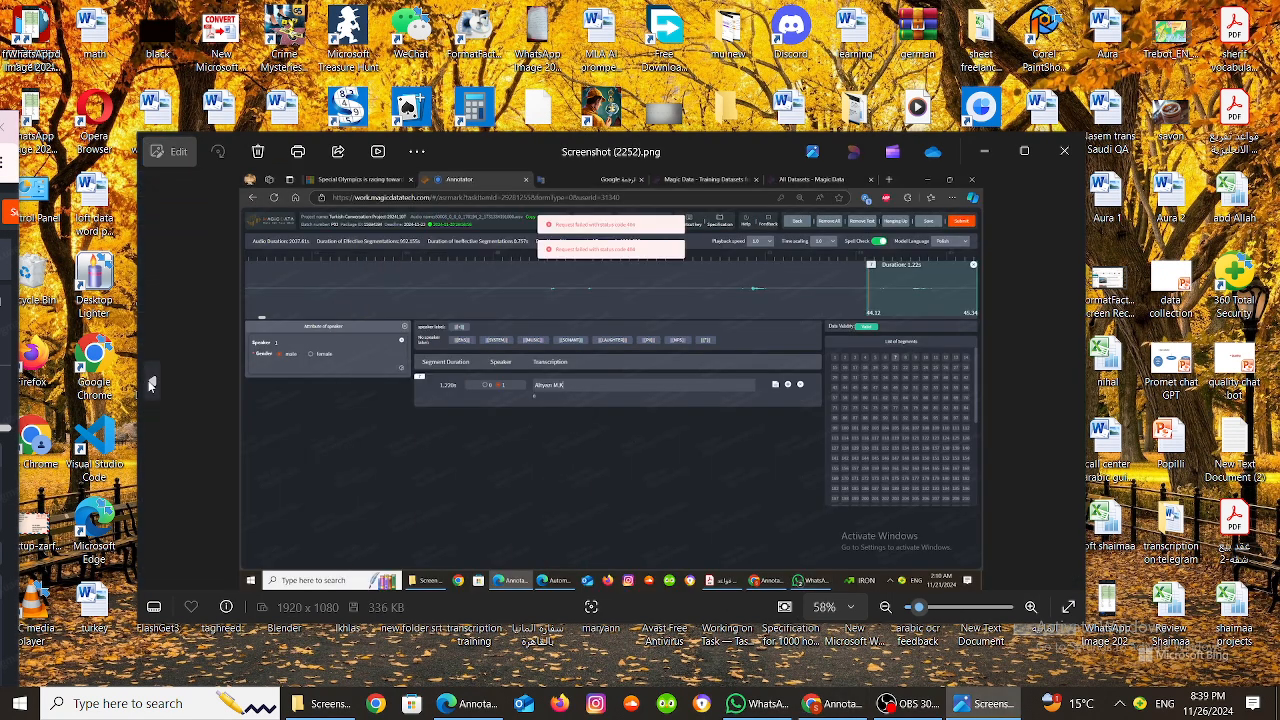
{"action": "left_click", "coordinate": [150, 383]}
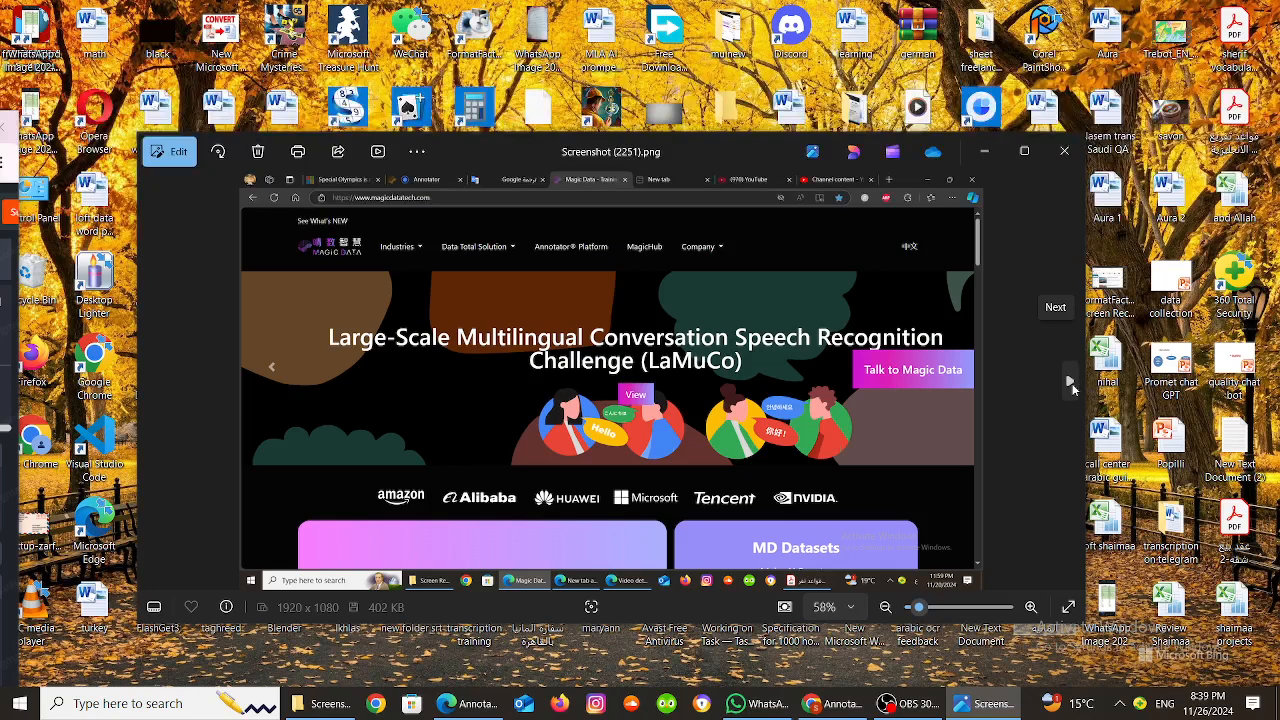
{"action": "left_click", "coordinate": [1070, 383]}
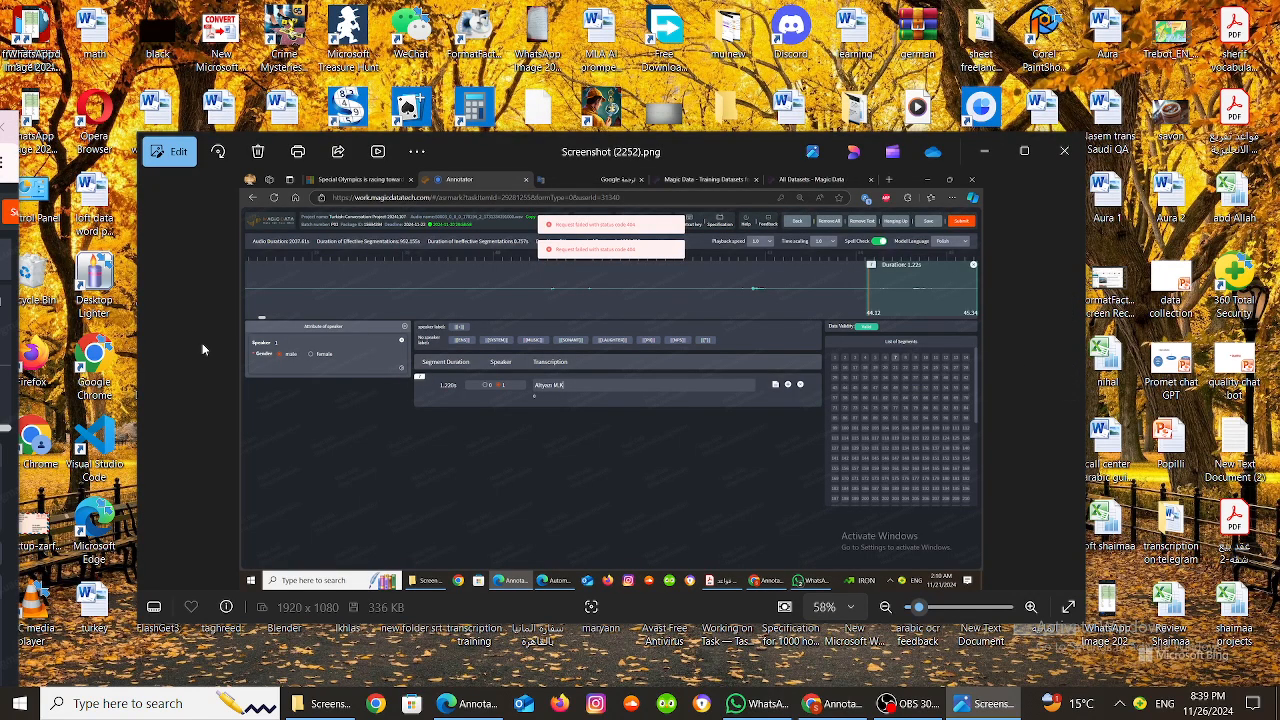
{"action": "left_click", "coordinate": [155, 399]}
{"action": "left_click", "coordinate": [155, 399]}
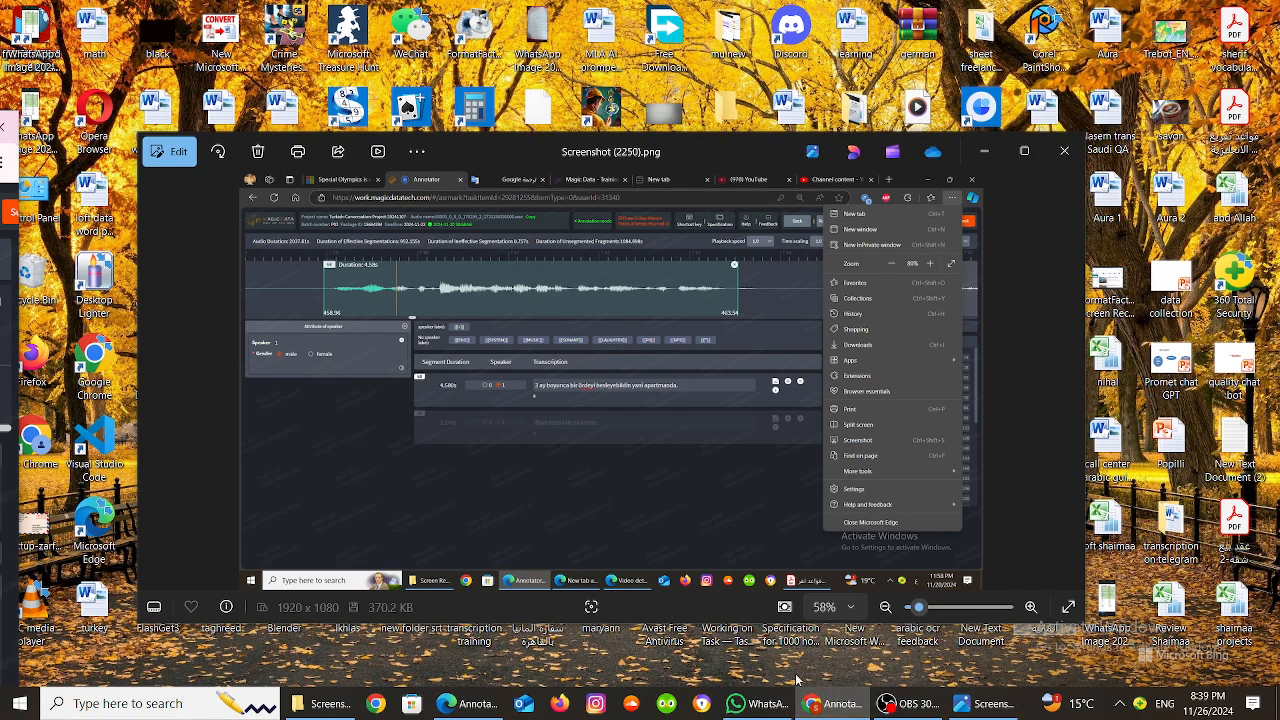
- Switch to Edge, show the details of the German P01 project, and open its listed inspection
{"action": "left_click", "coordinate": [490, 711]}
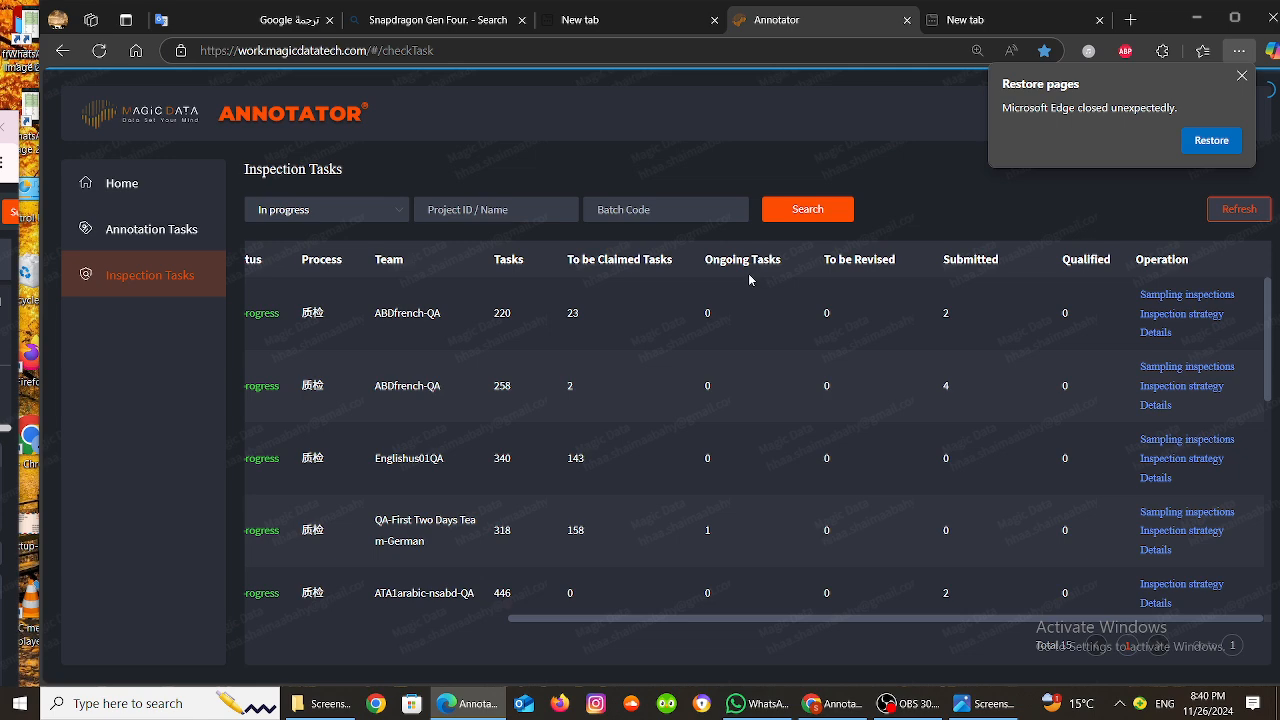
{"action": "left_click", "coordinate": [1155, 550]}
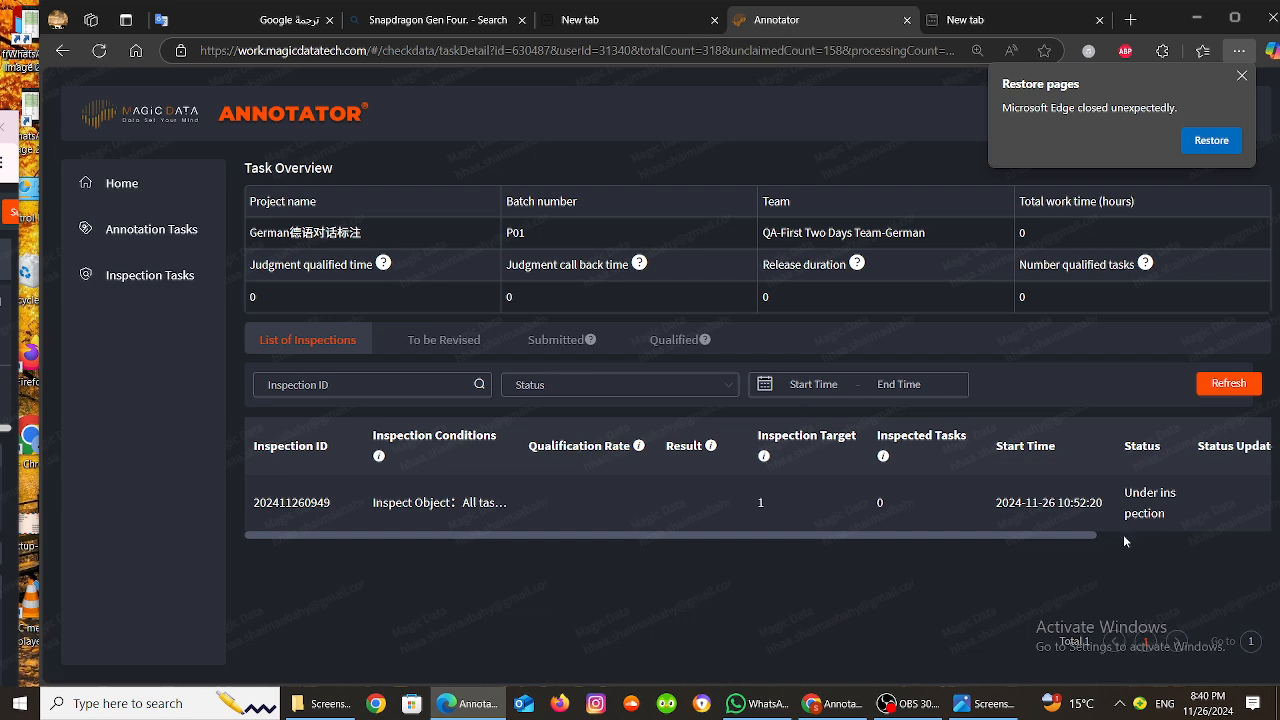
{"action": "left_click", "coordinate": [1123, 534]}
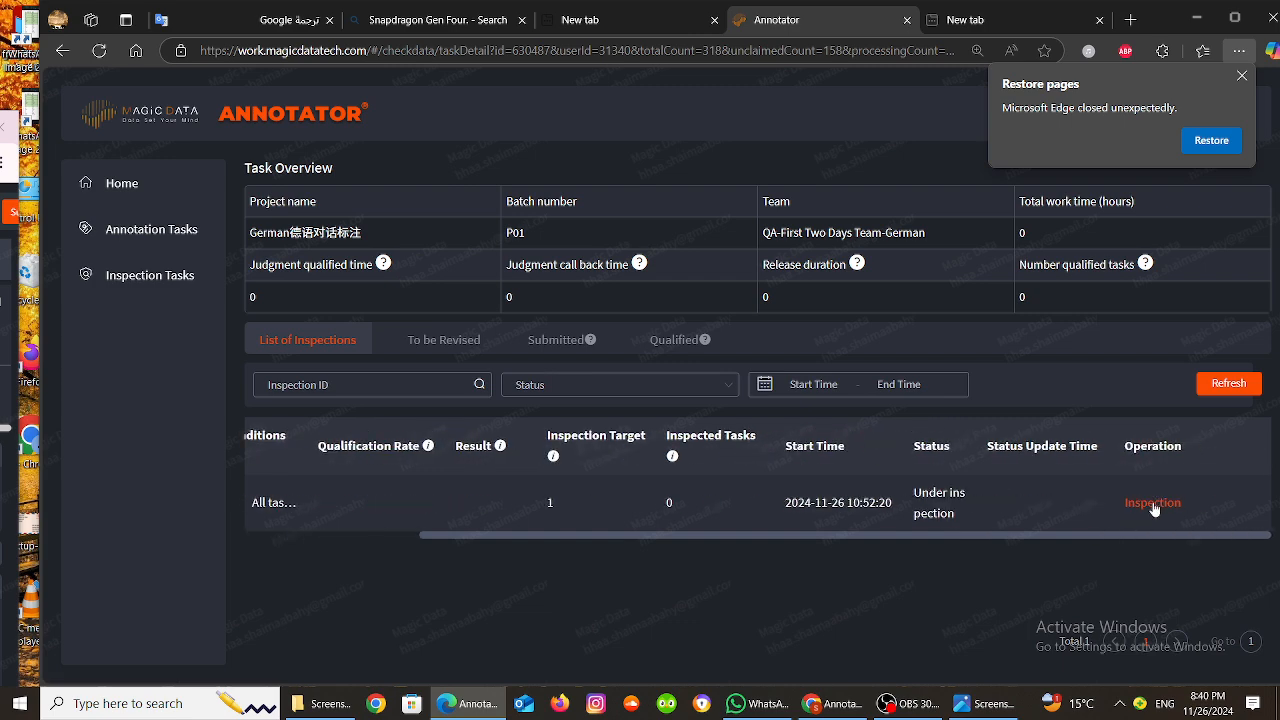
{"action": "left_click", "coordinate": [1153, 503]}
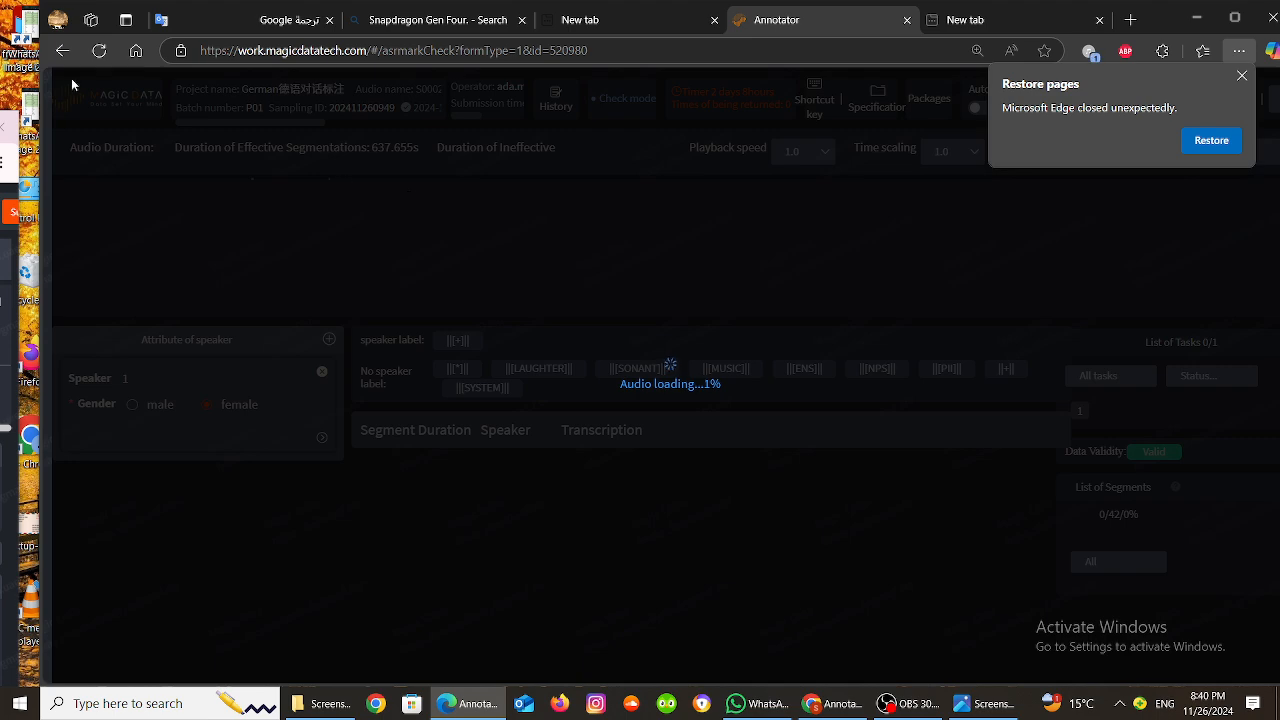
- Go back from the loading inspection and return to the Inspection Tasks list
{"action": "left_click", "coordinate": [62, 51]}
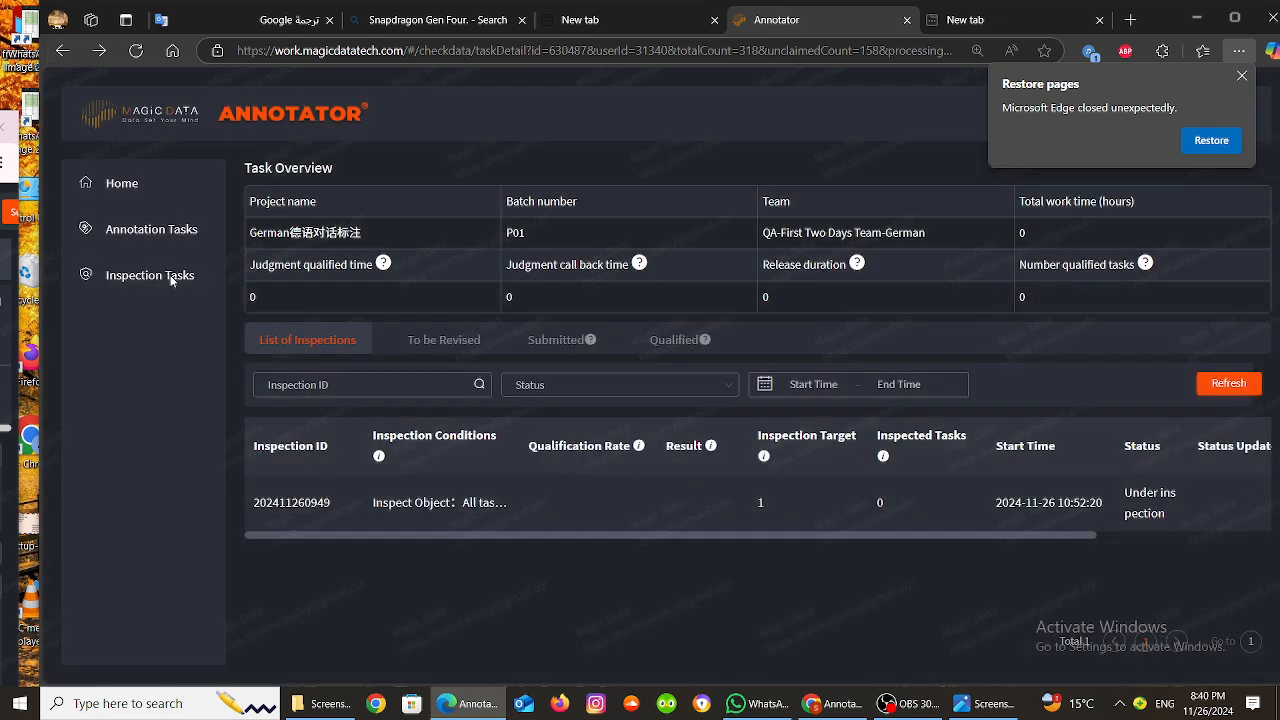
{"action": "left_click", "coordinate": [170, 275]}
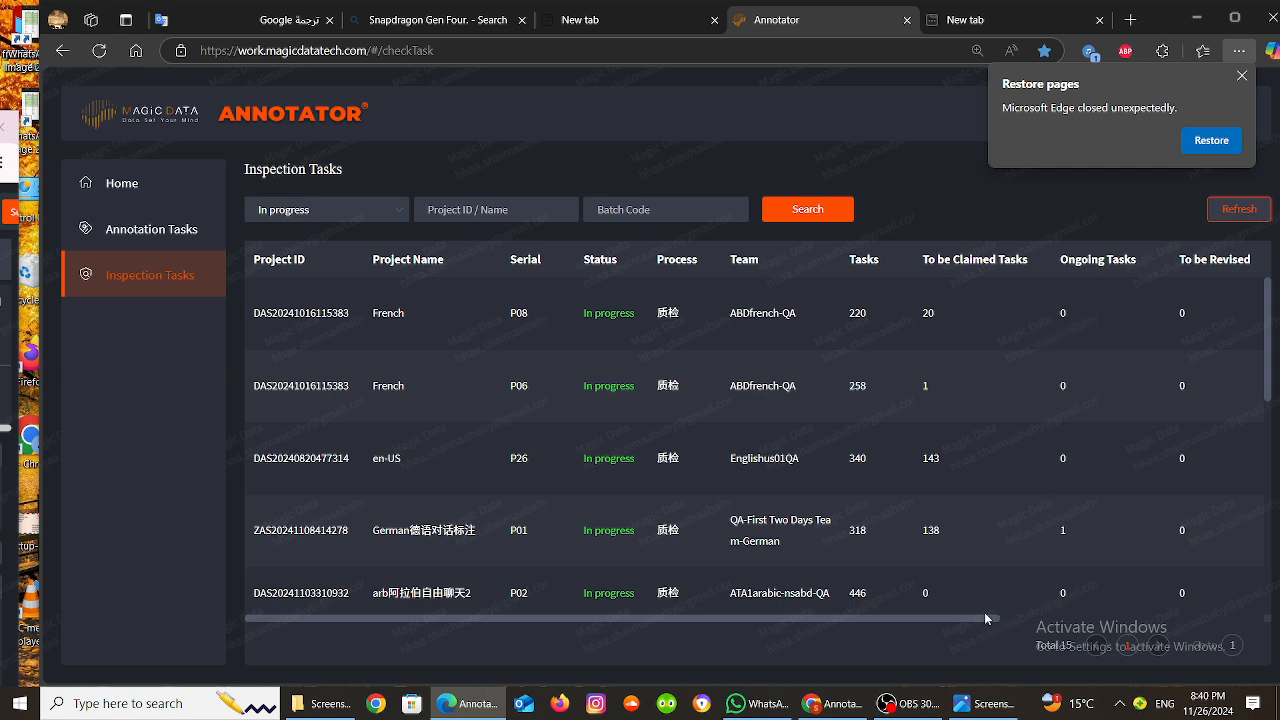
- Open the details of the German P01 inspection project and bring its inspection's Operation column into view
{"action": "left_click_drag", "start_coordinate": [985, 613], "coordinate": [1140, 618]}
{"action": "left_click", "coordinate": [1065, 619]}
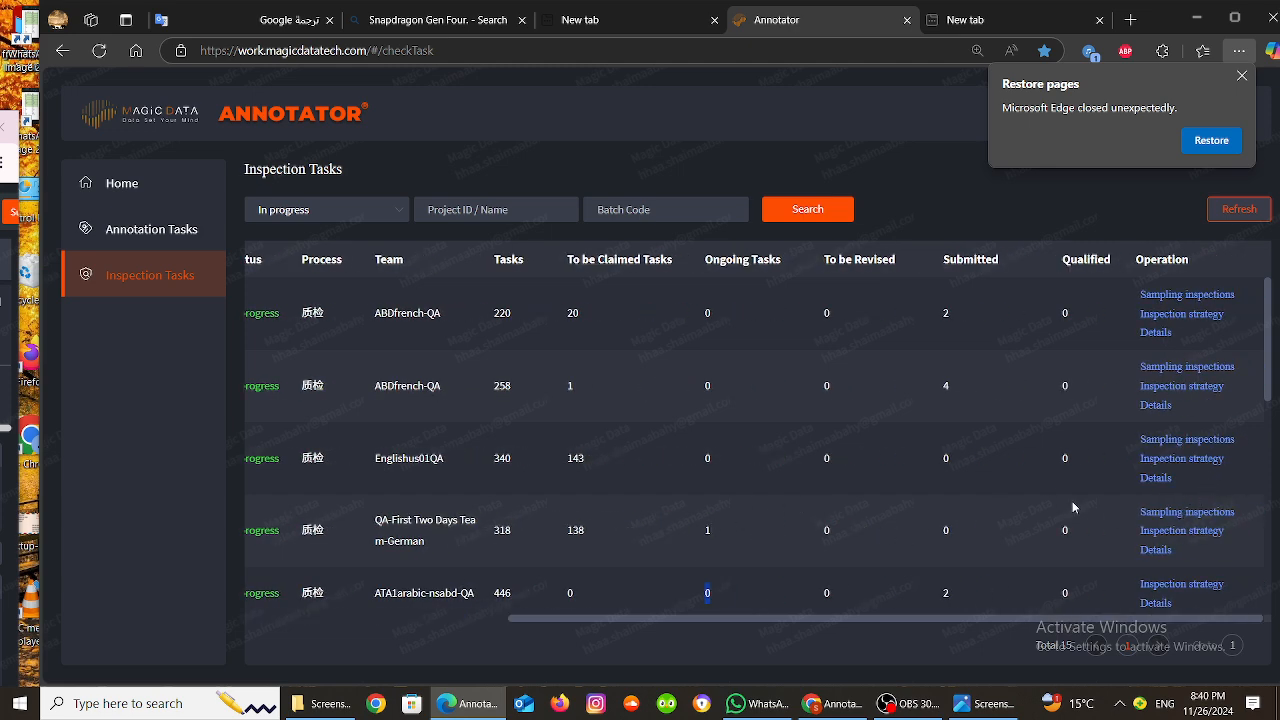
{"action": "left_click", "coordinate": [1157, 550]}
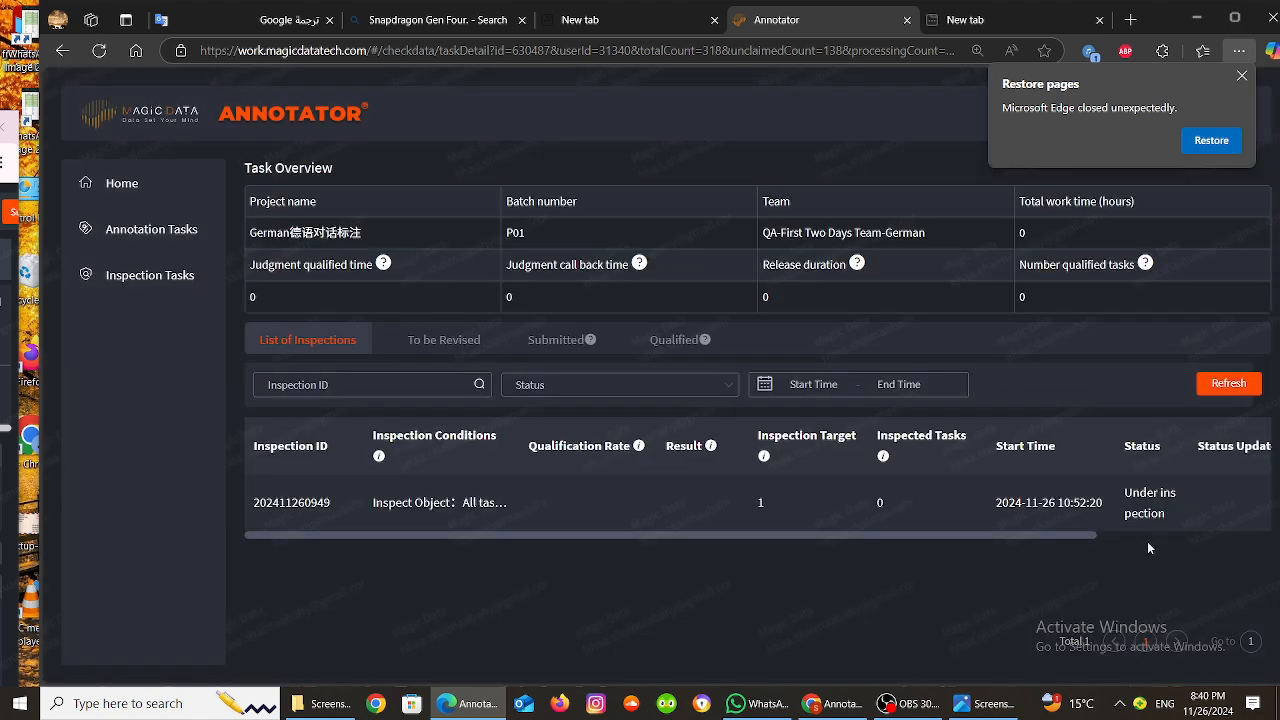
{"action": "left_click", "coordinate": [1109, 534]}
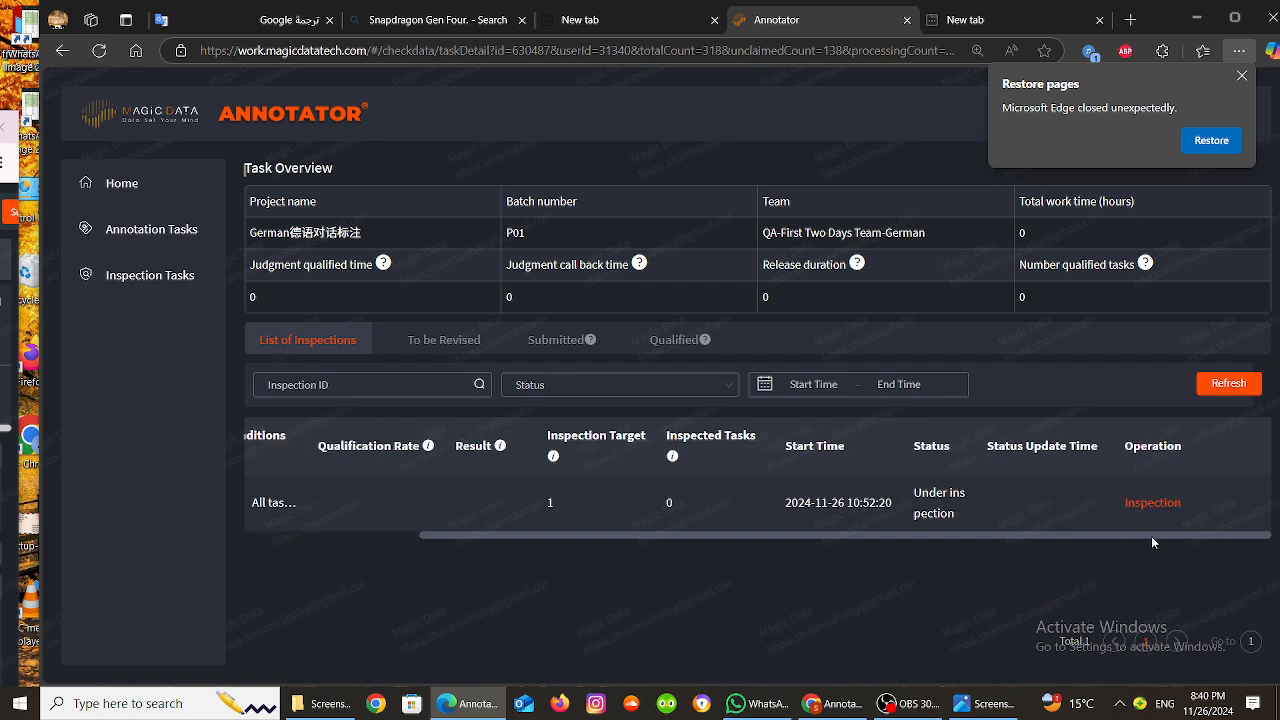
{"action": "left_click_drag", "start_coordinate": [1152, 536], "coordinate": [1185, 562]}
- Reduce the inspection page's zoom to 90%
{"action": "left_click", "coordinate": [1239, 52]}
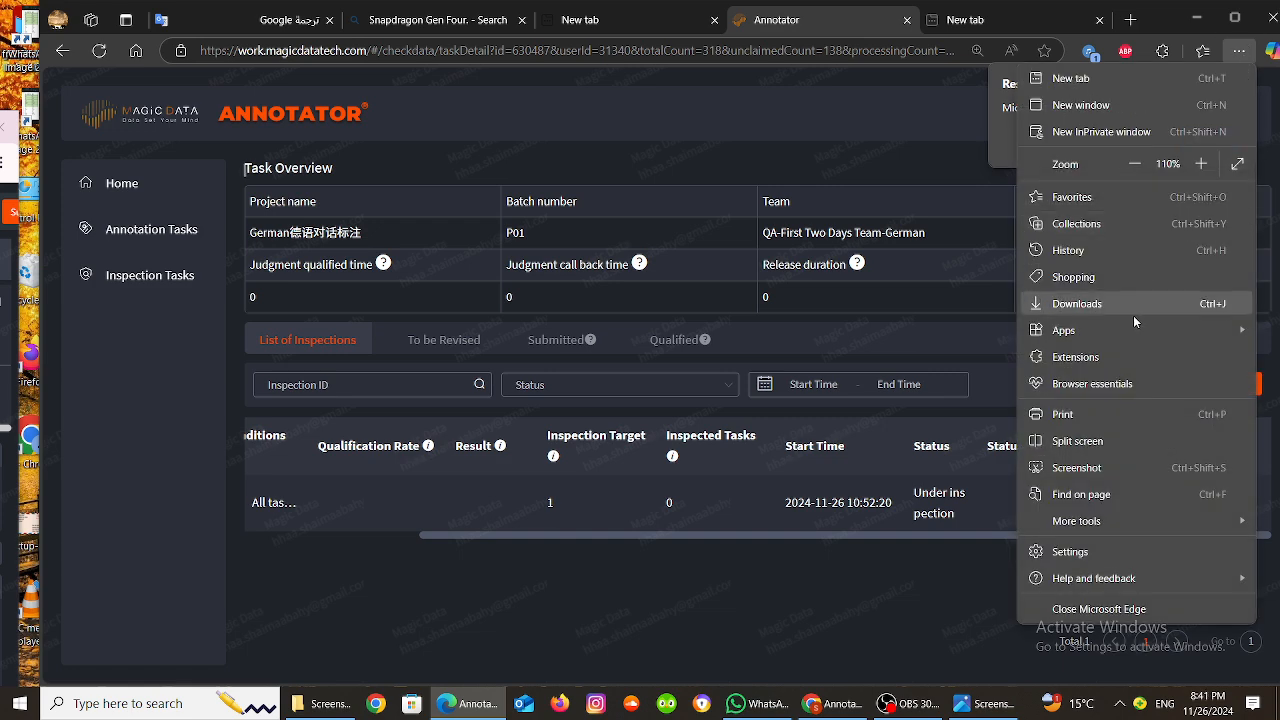
{"action": "left_click", "coordinate": [1136, 164]}
{"action": "left_click", "coordinate": [1138, 166]}
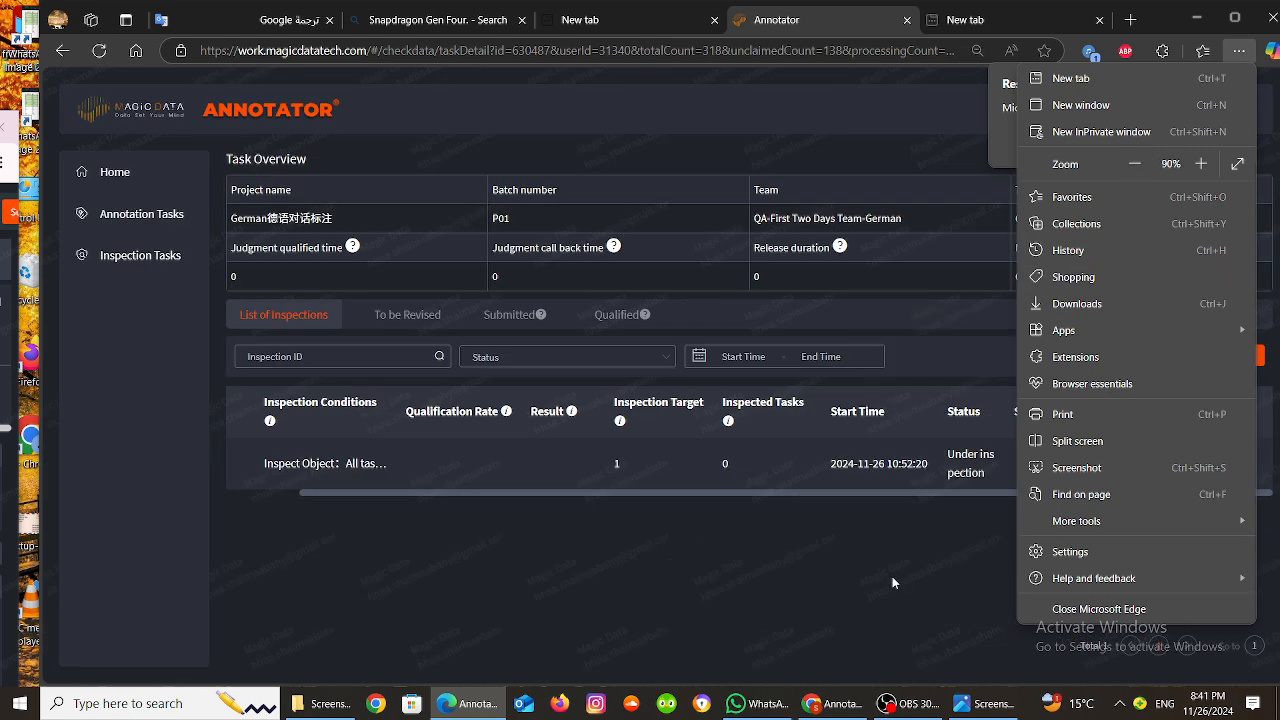
{"action": "left_click", "coordinate": [884, 524]}
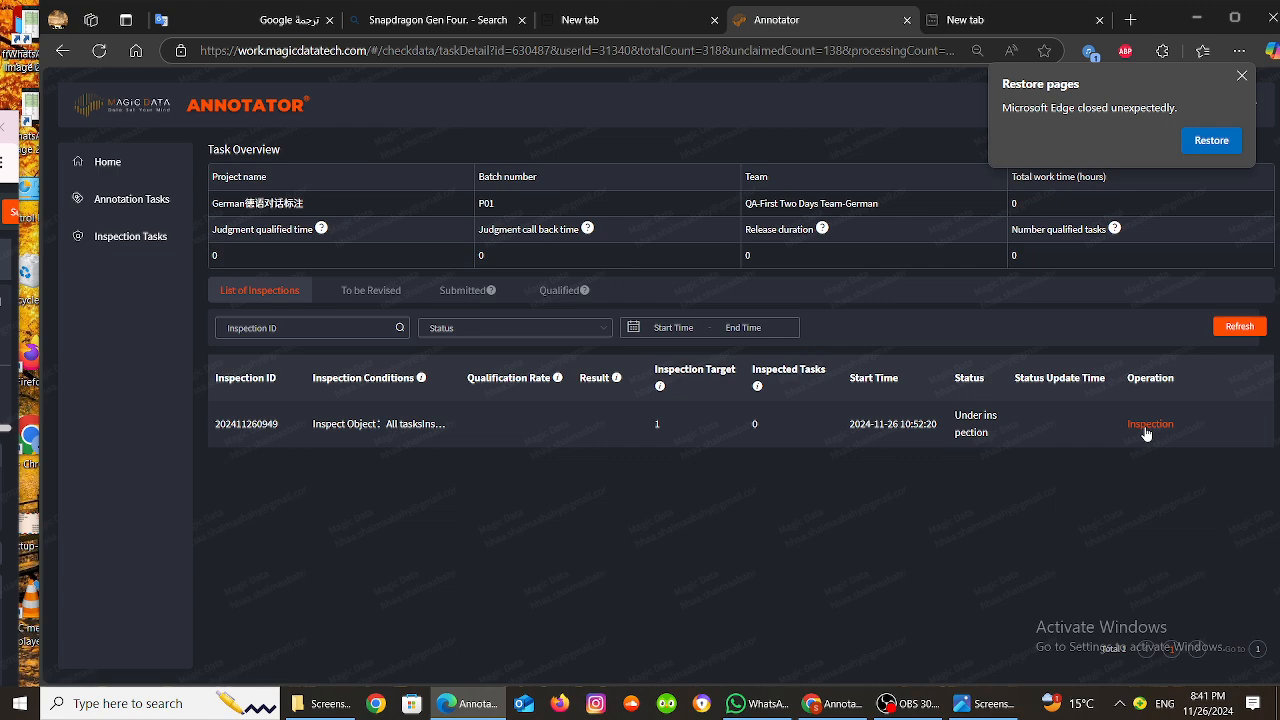
- Open Edge's language settings and look at the languages available to add, without adding any
{"action": "left_click", "coordinate": [1238, 51]}
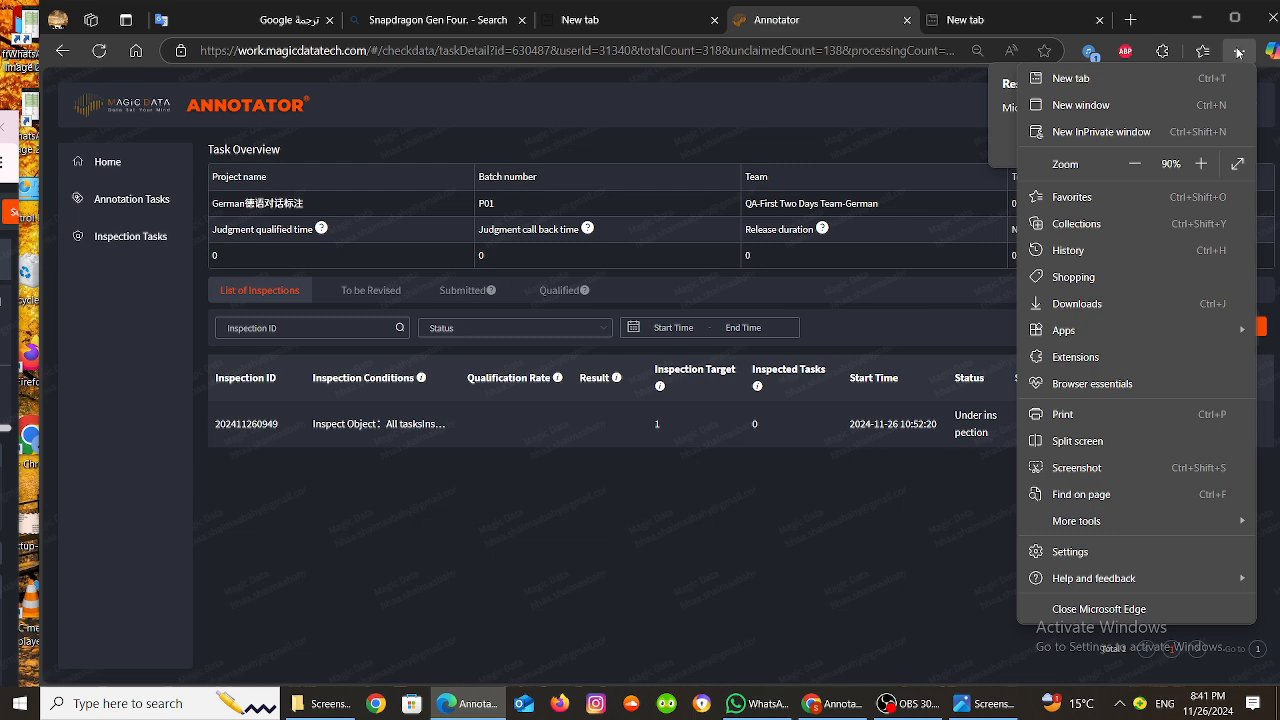
{"action": "mouse_move", "coordinate": [1189, 524]}
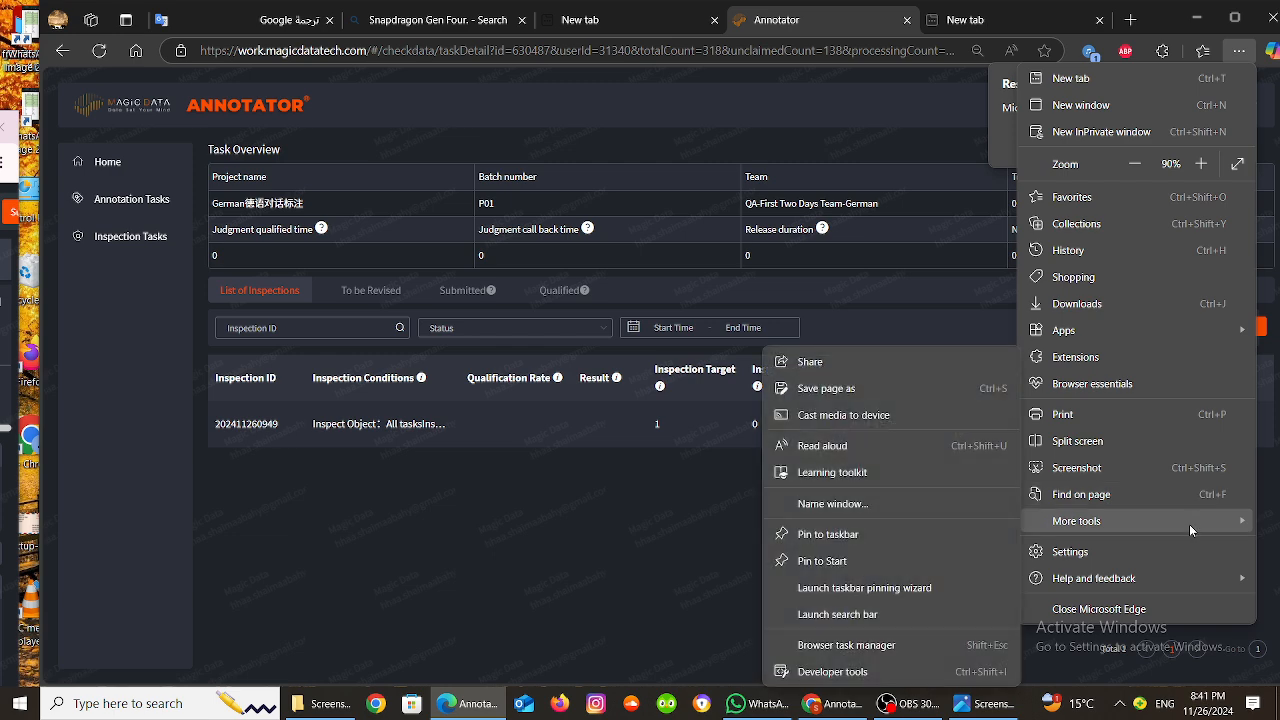
{"action": "key", "text": "Escape"}
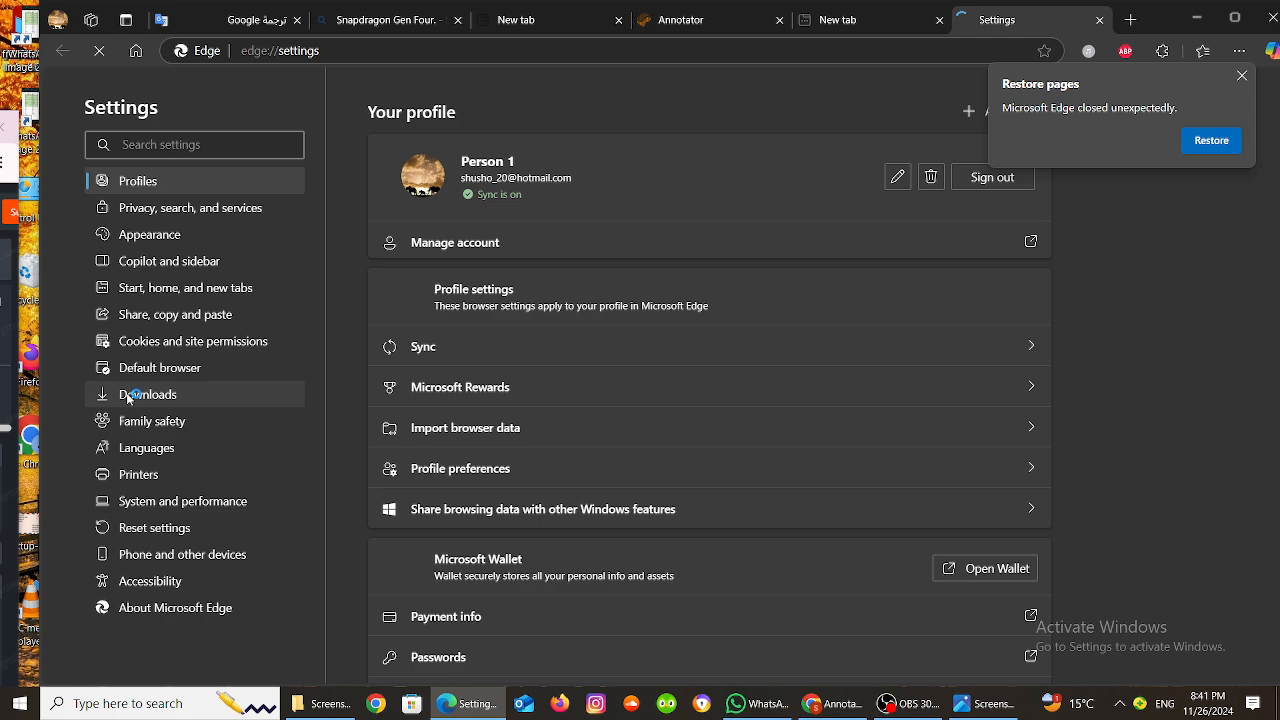
{"action": "left_click", "coordinate": [132, 452]}
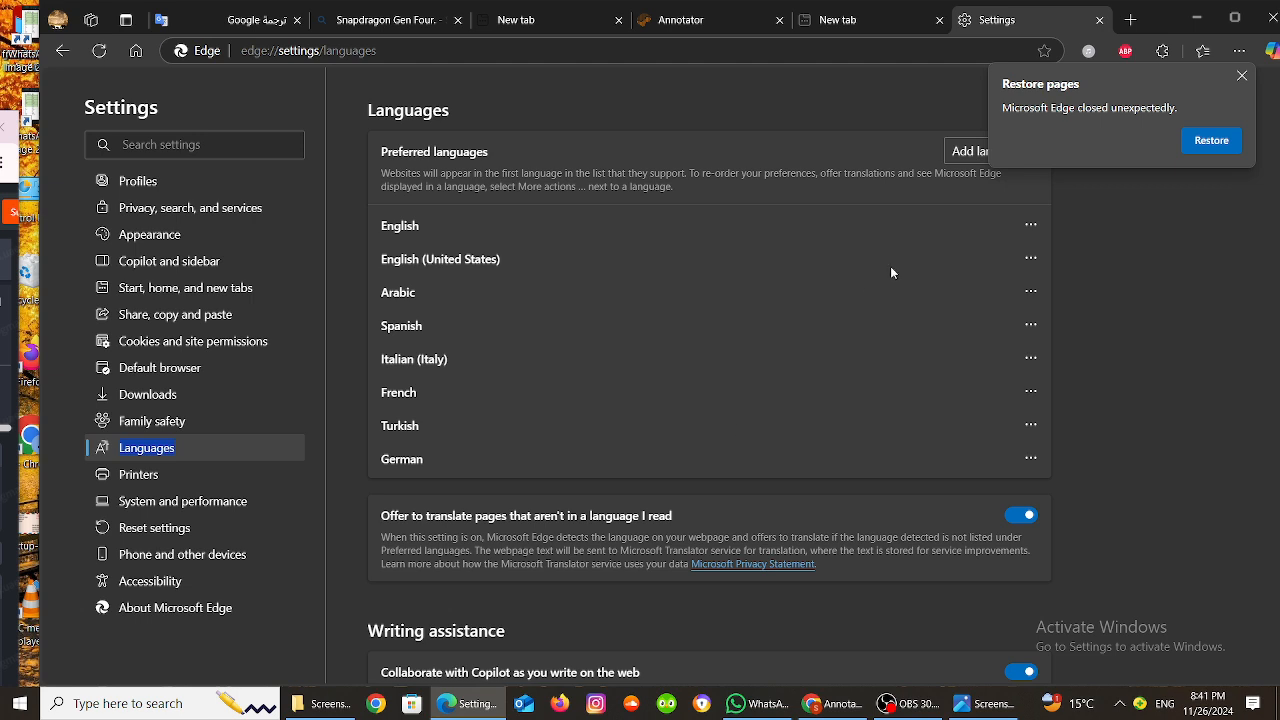
{"action": "left_click", "coordinate": [962, 160]}
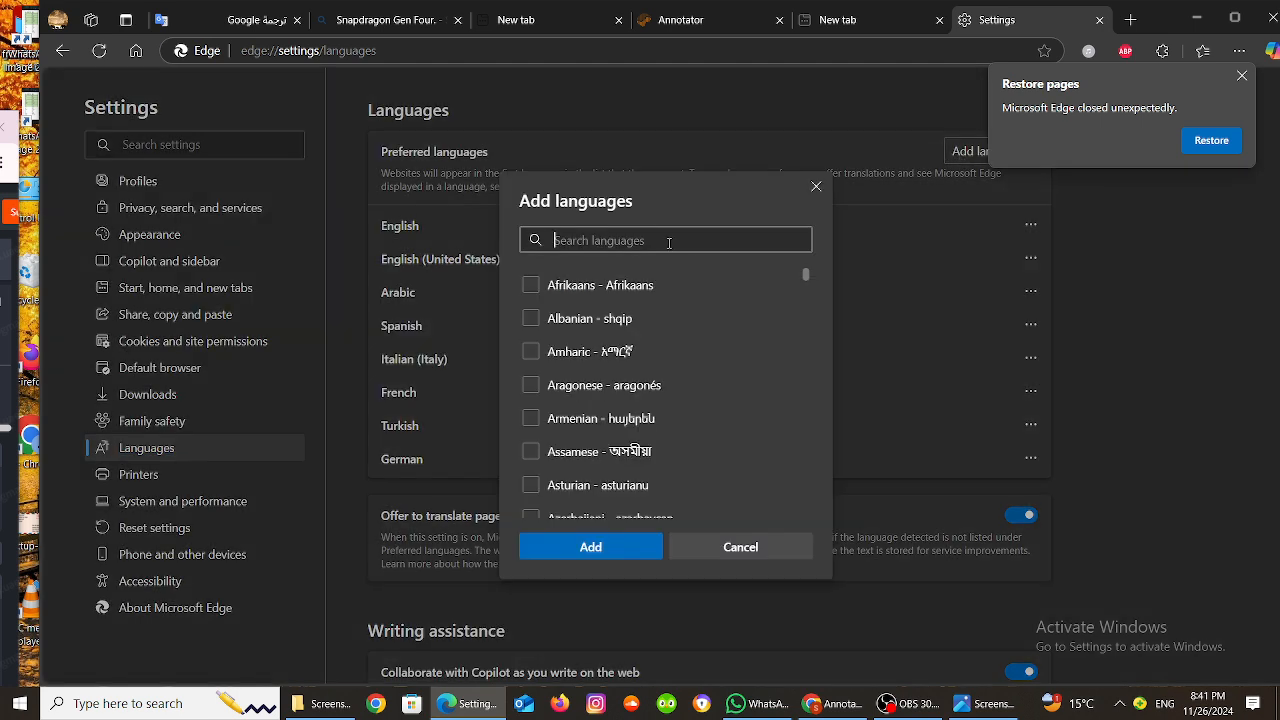
{"action": "left_click", "coordinate": [738, 548]}
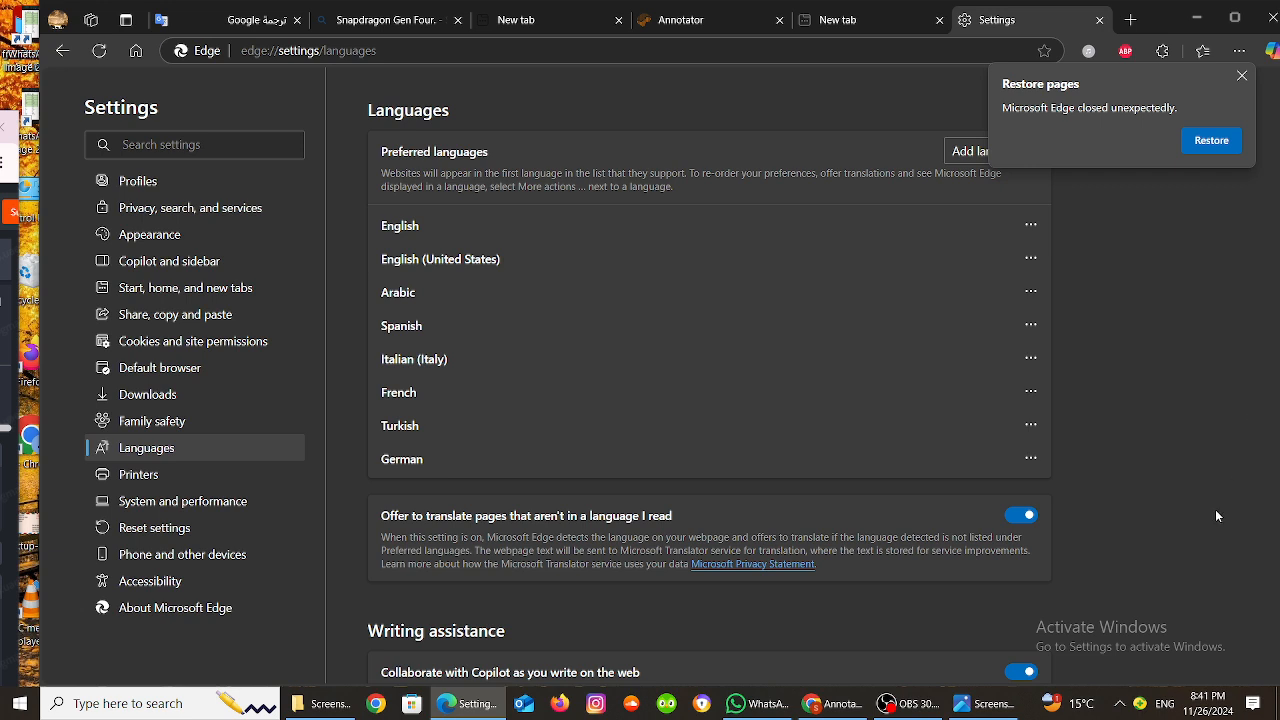
- Search the sidebar for the translation setting's description text, and close both the Restore pages prompt and the sidebar
{"action": "left_click_drag", "start_coordinate": [1276, 541], "coordinate": [1277, 564]}
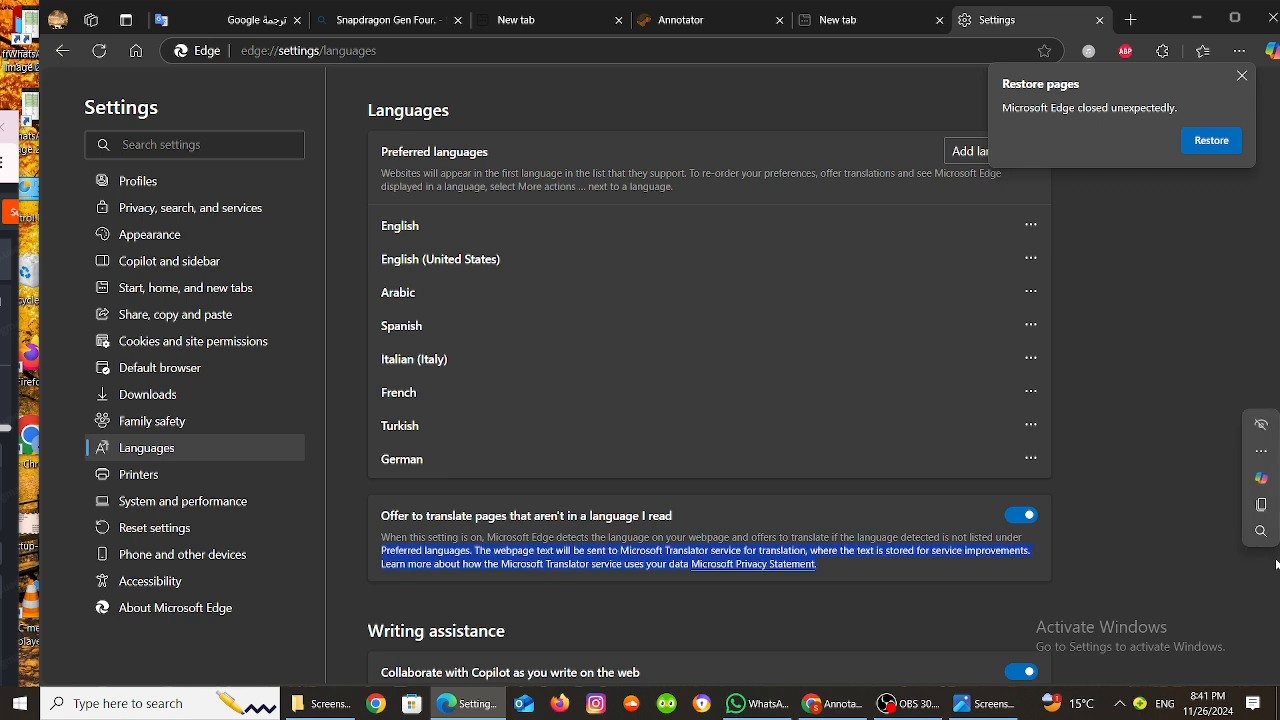
{"action": "left_click", "coordinate": [1181, 543]}
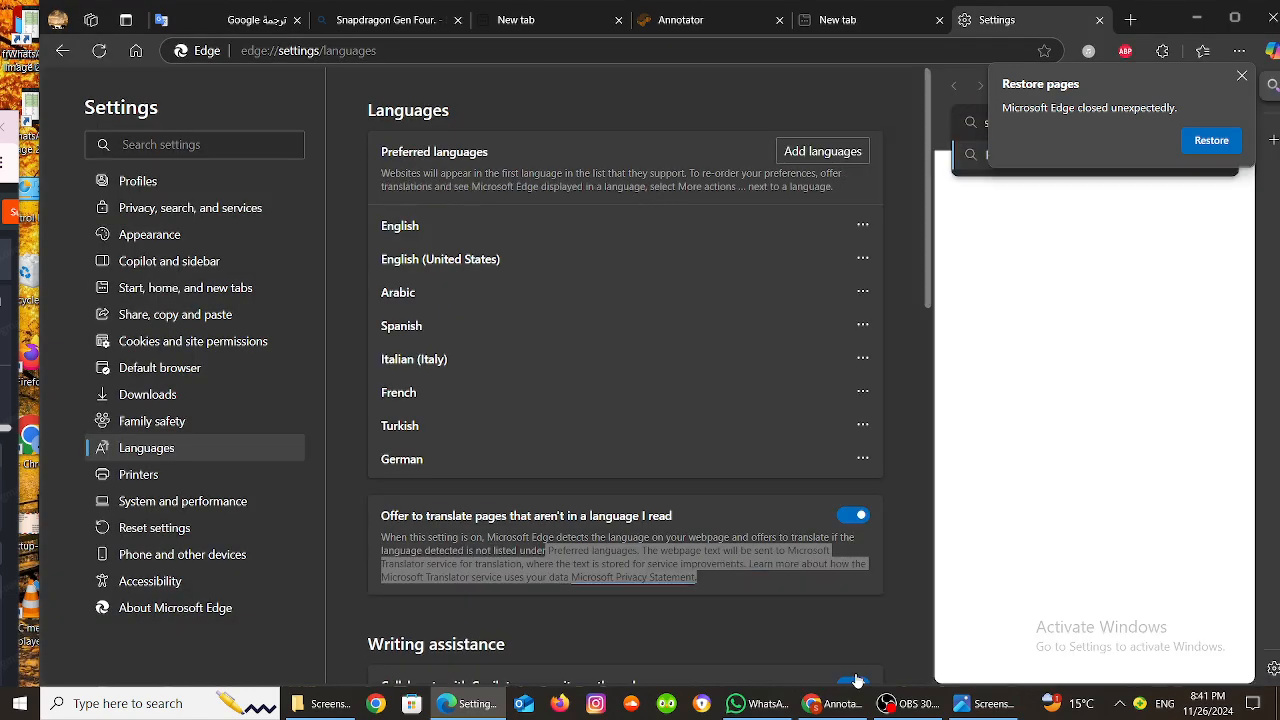
{"action": "left_click", "coordinate": [842, 642]}
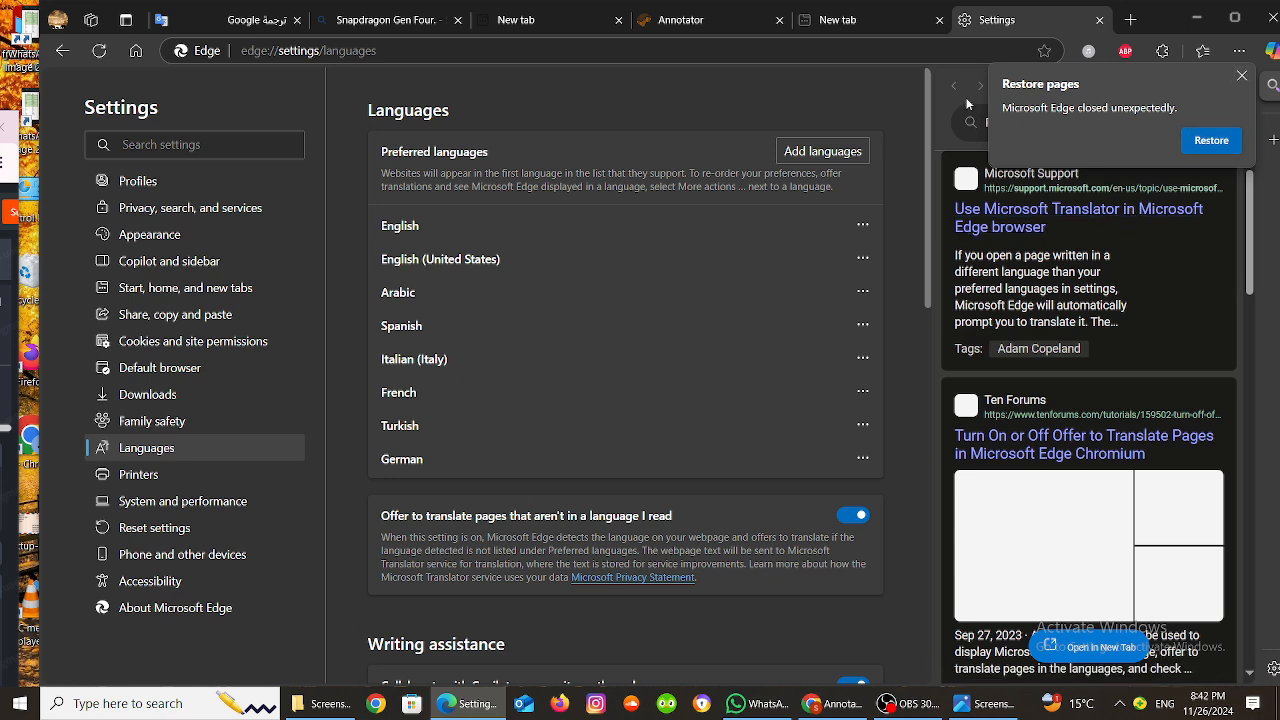
{"action": "left_click", "coordinate": [1241, 77]}
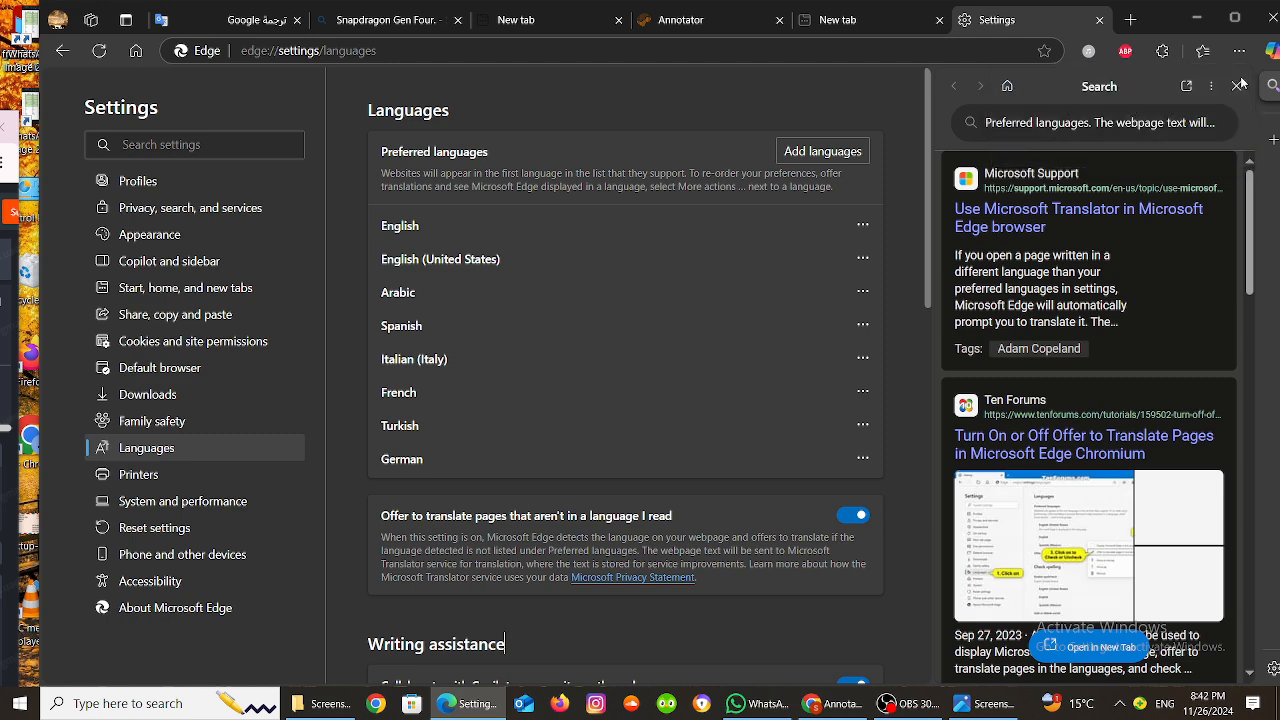
{"action": "left_click", "coordinate": [1238, 88]}
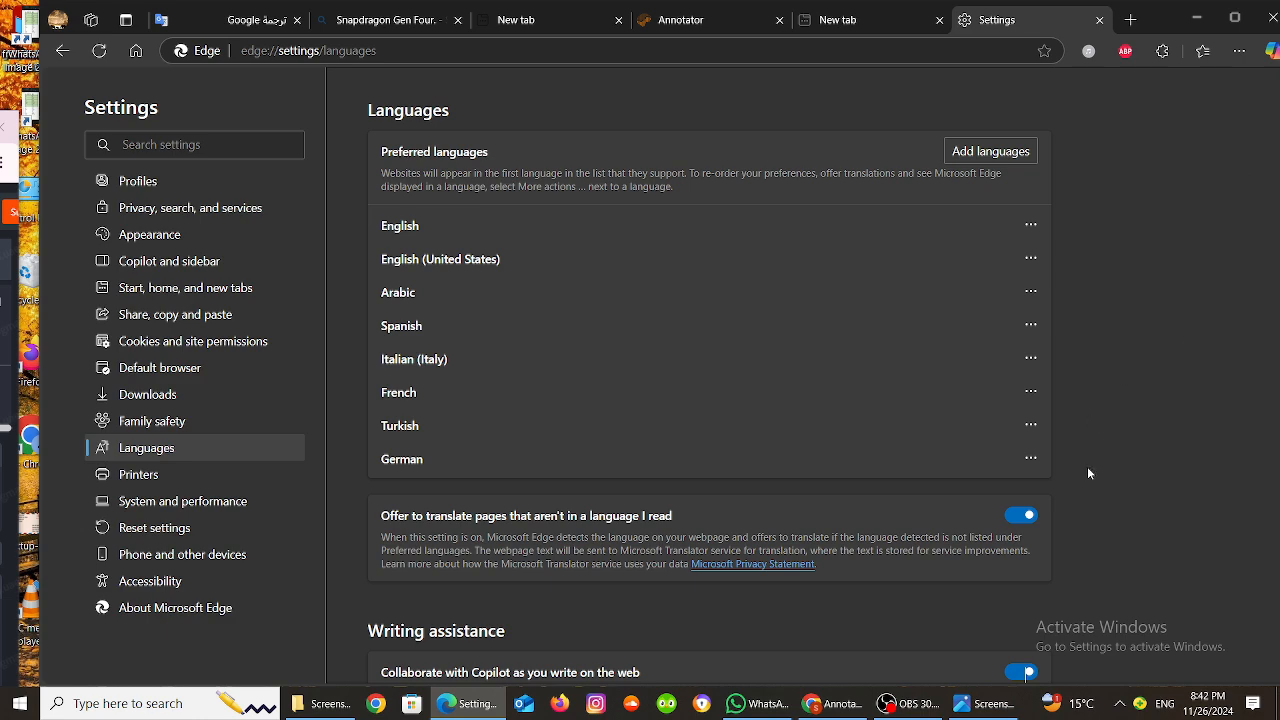
- Reduce the language settings page's zoom to 80%
{"action": "left_click", "coordinate": [1239, 50]}
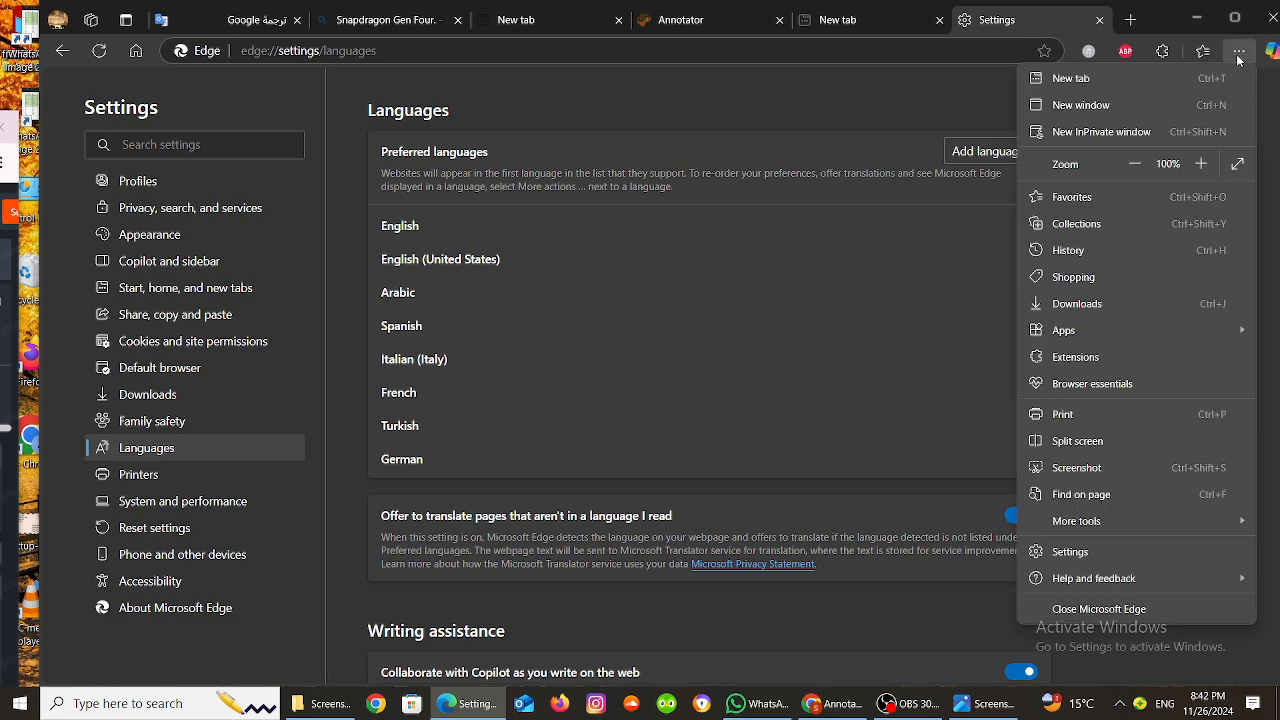
{"action": "left_click", "coordinate": [1128, 172]}
{"action": "left_click", "coordinate": [1128, 174]}
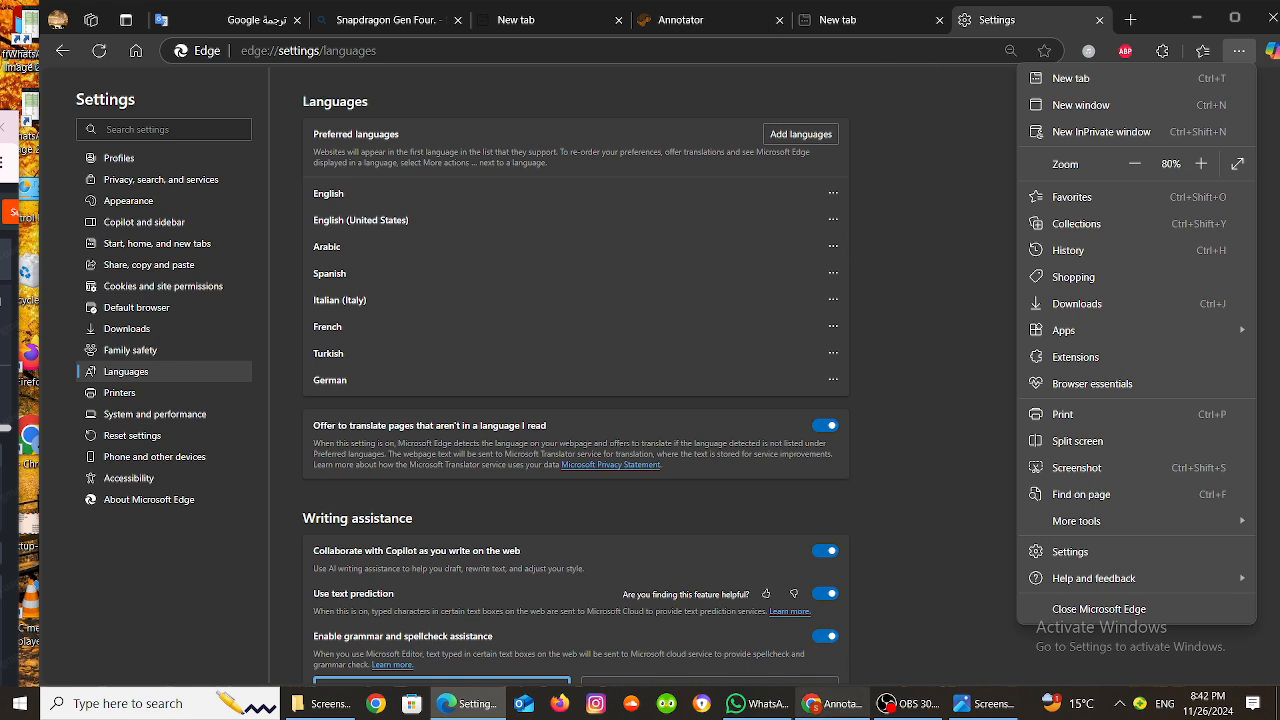
- Switch to Chrome and show its Annotator page in full screen
{"action": "left_click", "coordinate": [830, 703]}
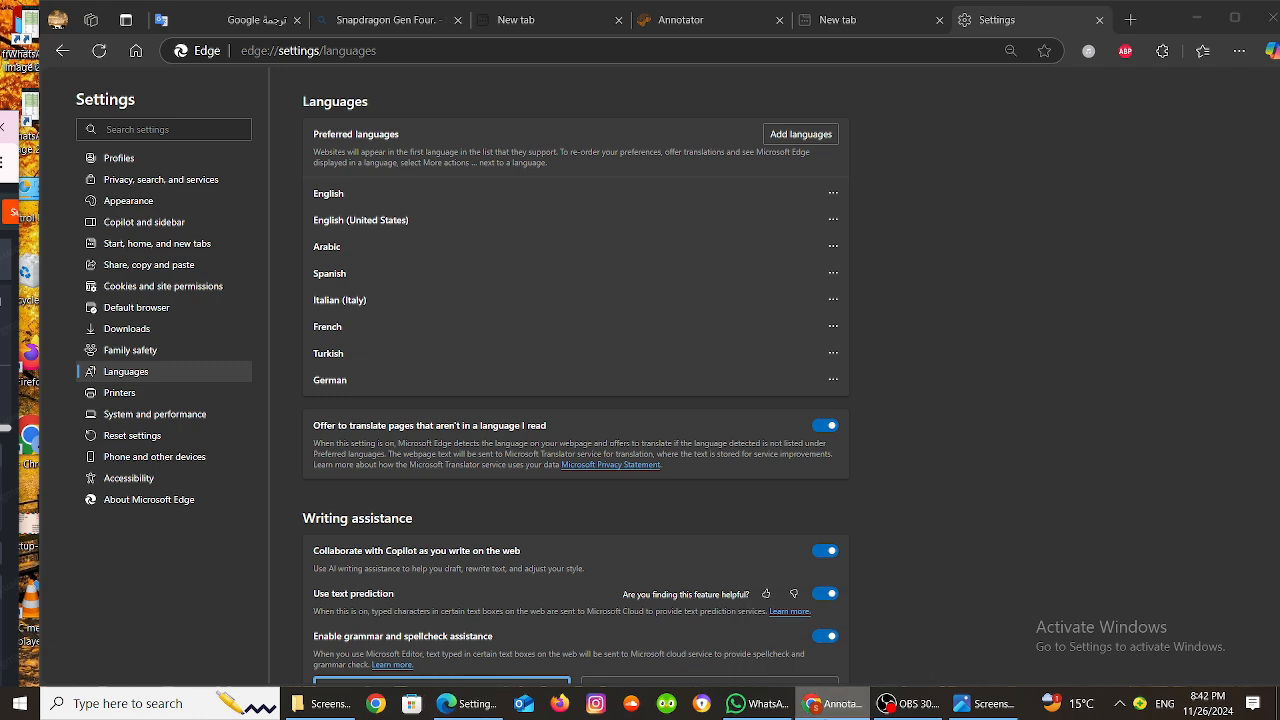
{"action": "left_click", "coordinate": [3, 160]}
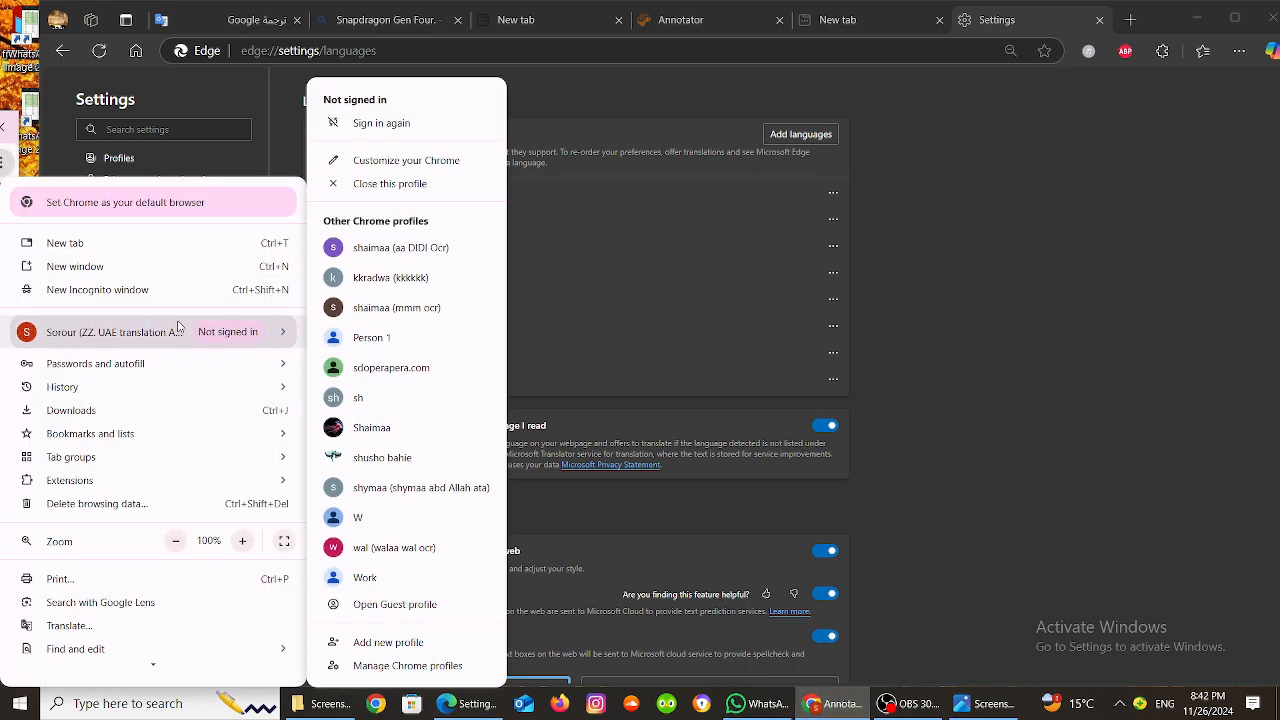
{"action": "left_click", "coordinate": [285, 542]}
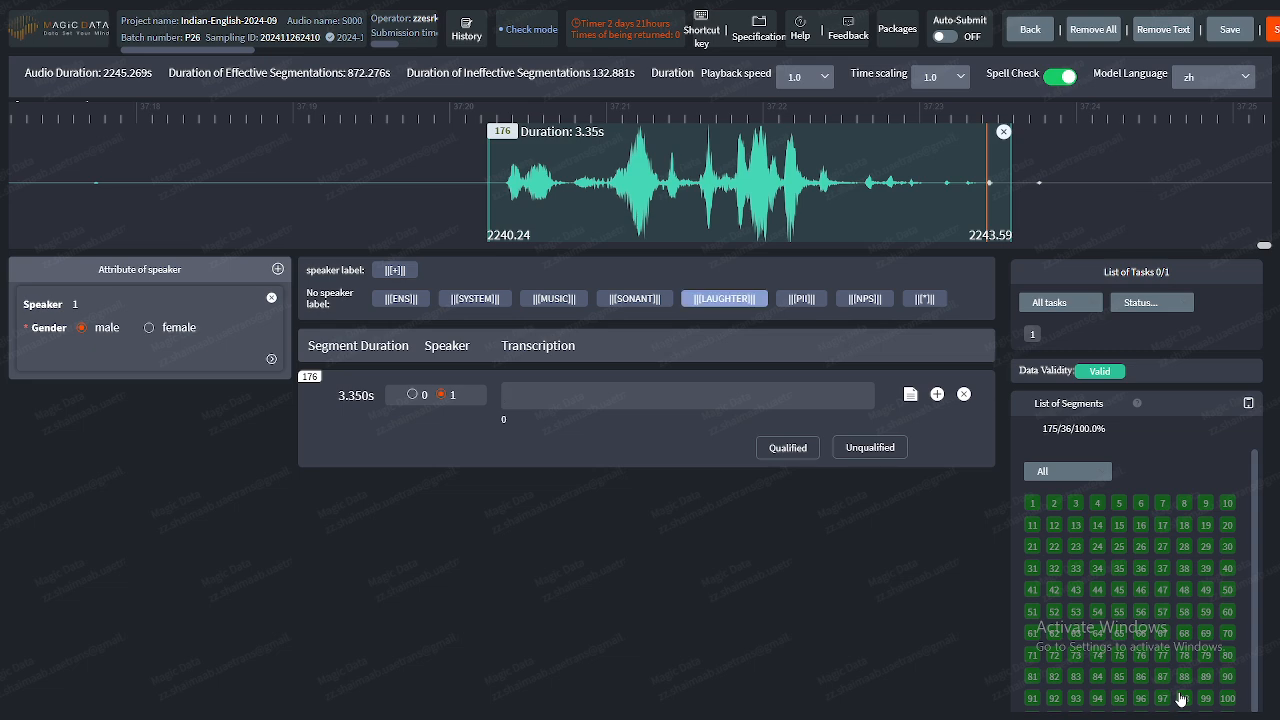
- Open segment 98 followed by segment 67, and misspell "also" as "alsoo" in segment 67's transcription
{"action": "left_click", "coordinate": [1183, 698]}
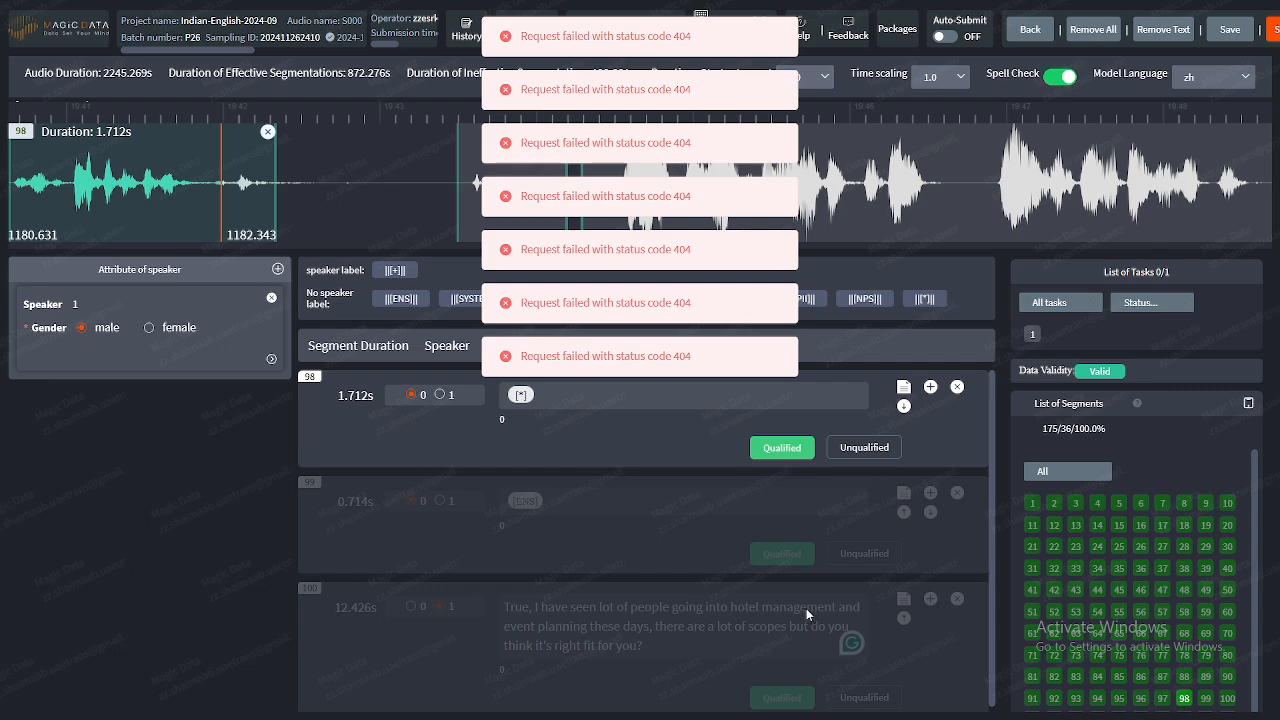
{"action": "left_click", "coordinate": [1162, 633]}
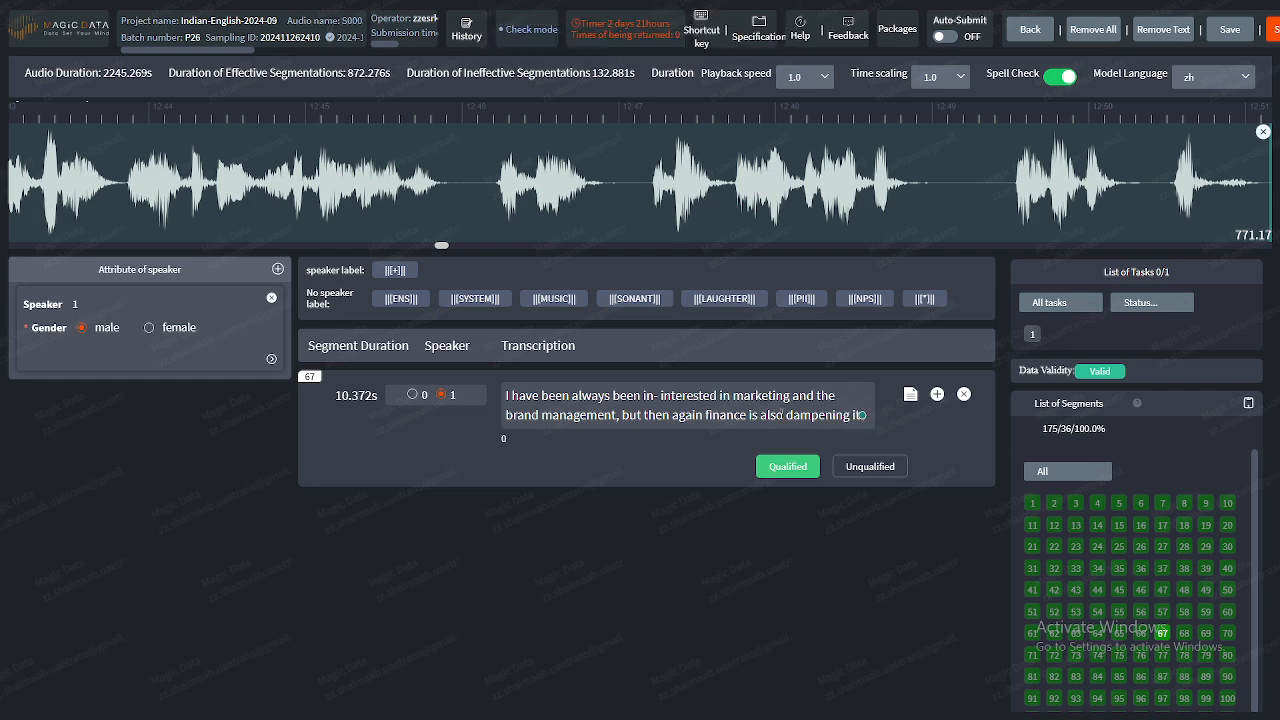
{"action": "left_click", "coordinate": [785, 414]}
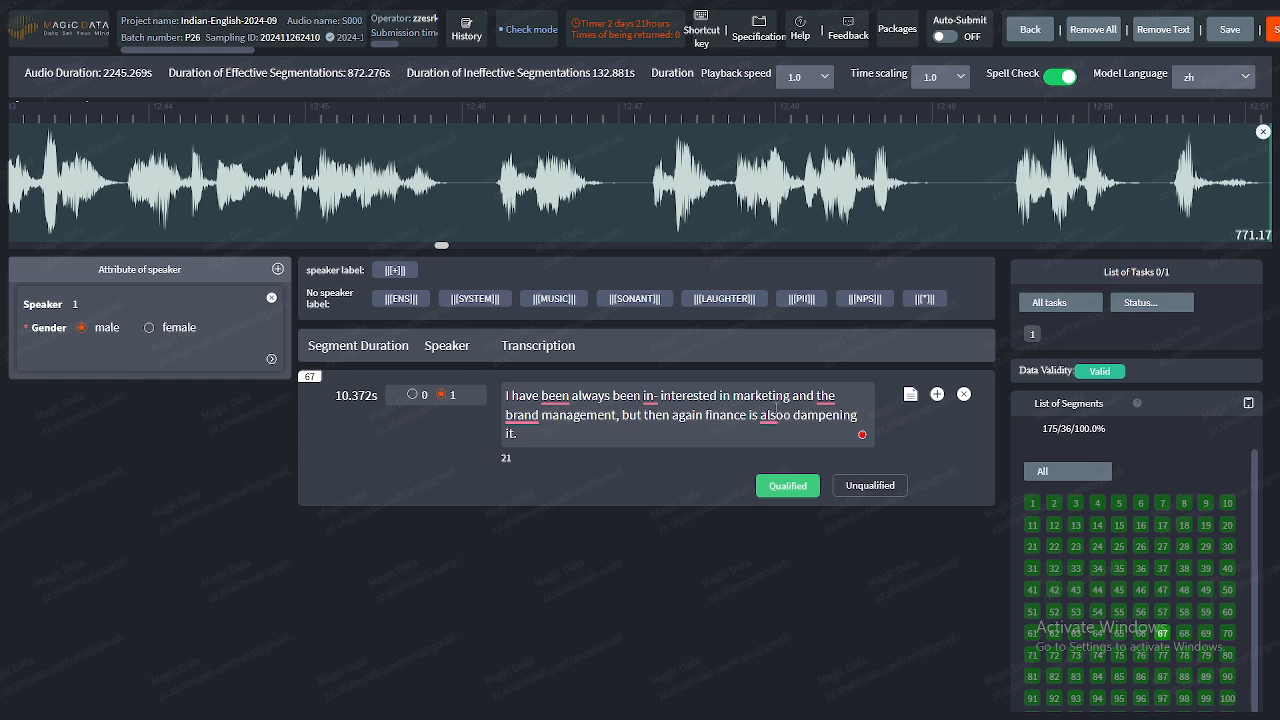
- Check the spelling options for "alsoo" in segment 67's transcription and apply the suggested correction "also"
{"action": "mouse_move", "coordinate": [798, 432]}
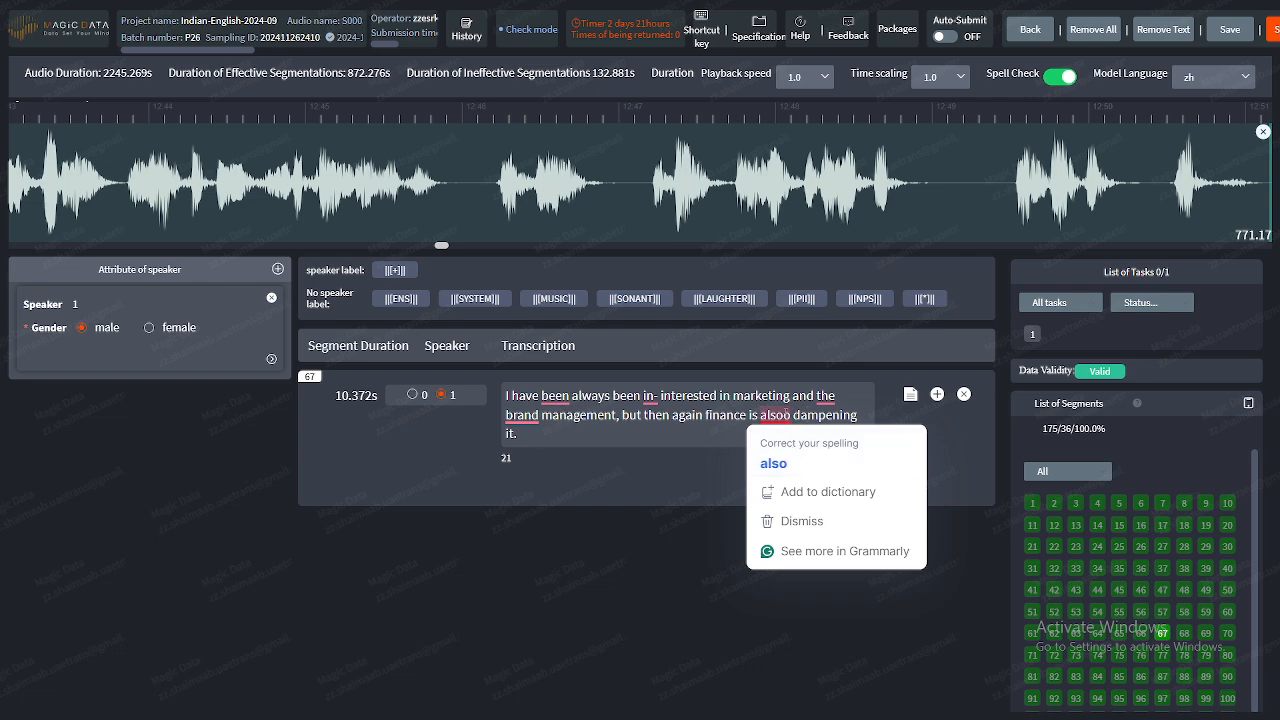
{"action": "right_click", "coordinate": [780, 414]}
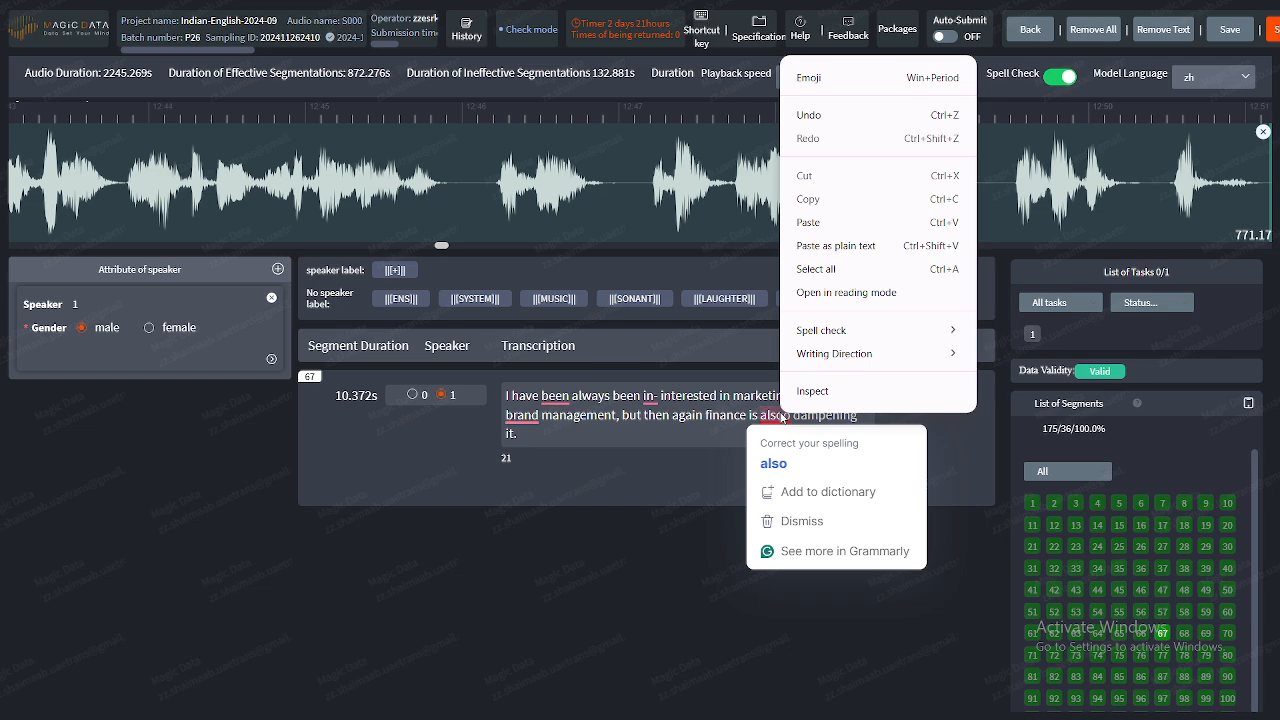
{"action": "mouse_move", "coordinate": [833, 337]}
{"action": "left_click", "coordinate": [602, 556]}
{"action": "left_click", "coordinate": [602, 556]}
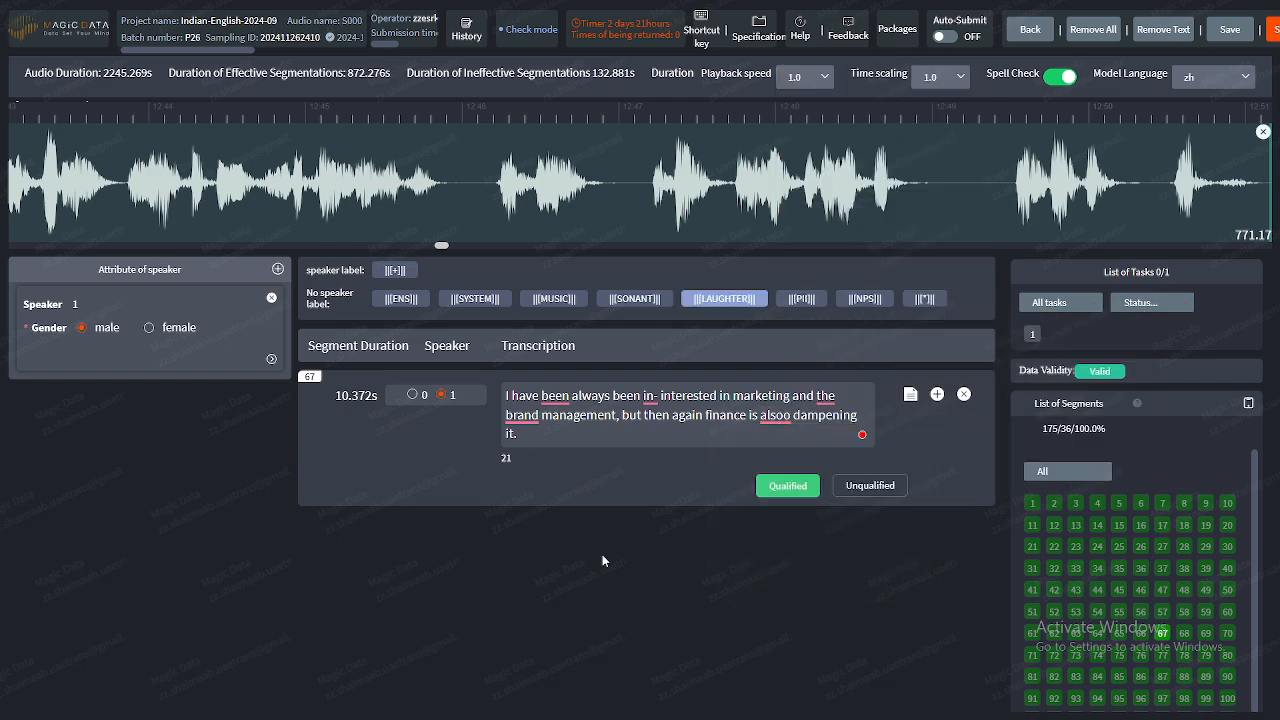
{"action": "right_click", "coordinate": [776, 415]}
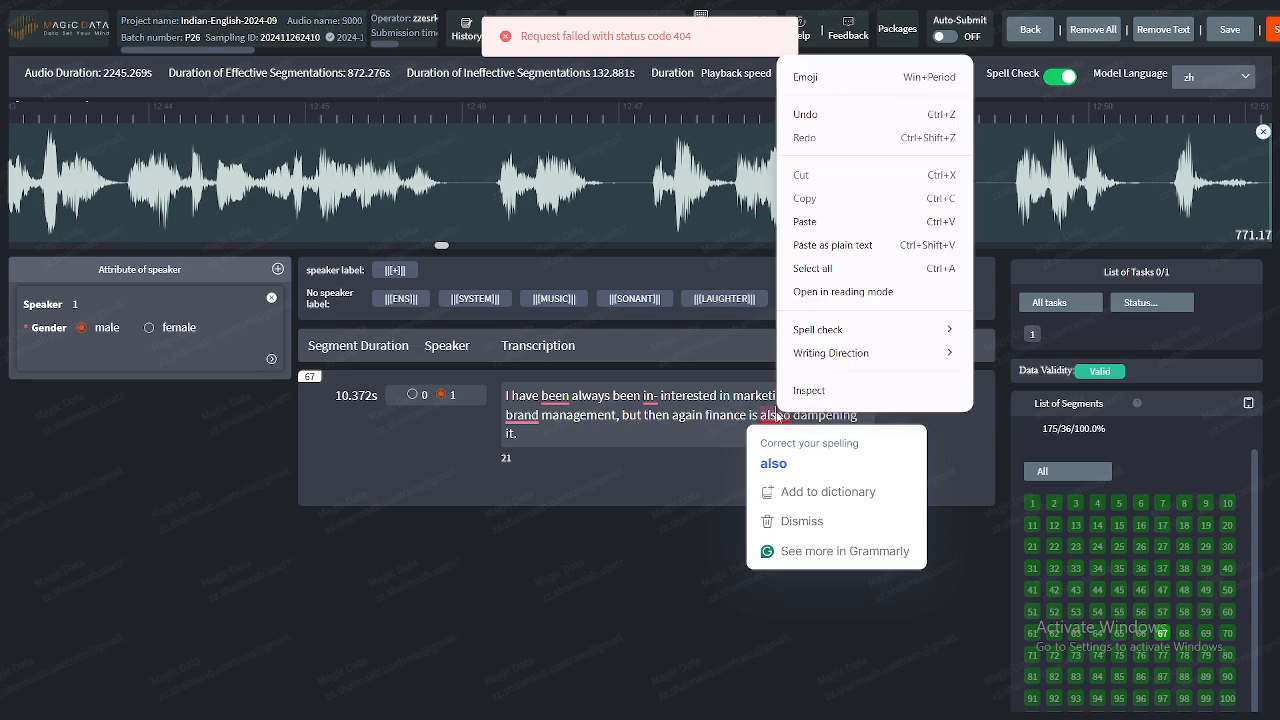
{"action": "left_click", "coordinate": [673, 506]}
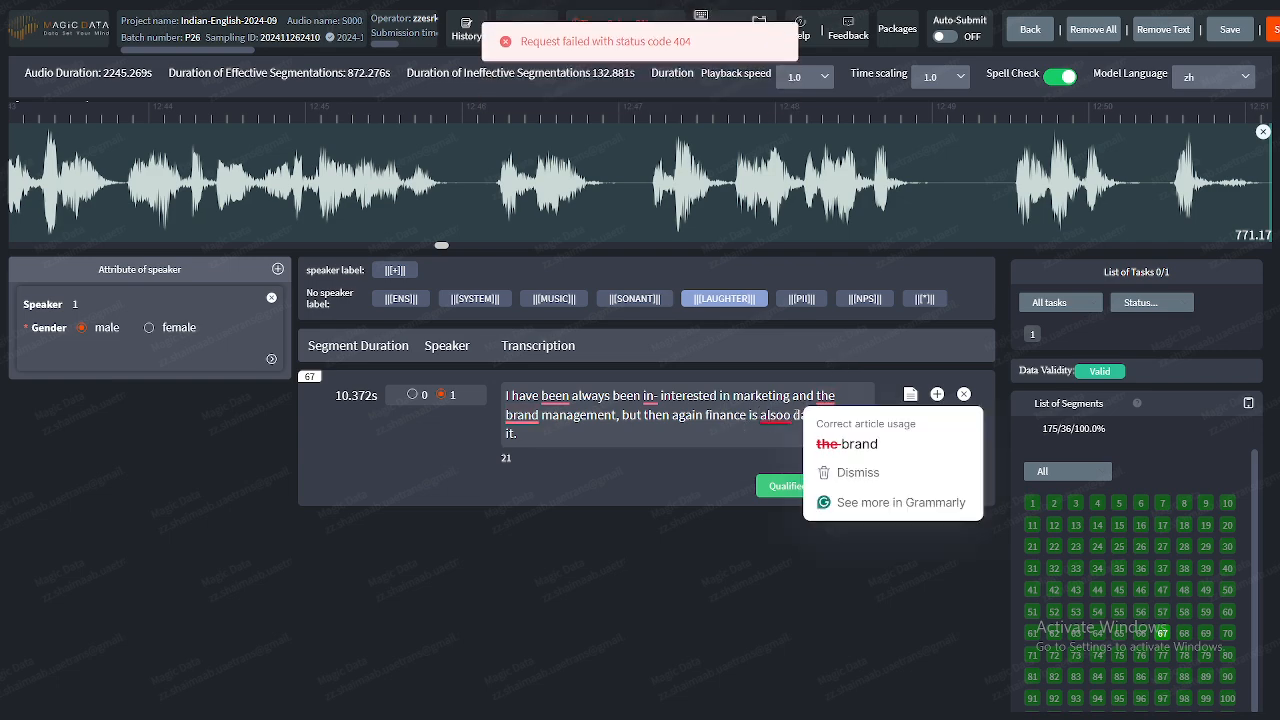
{"action": "mouse_move", "coordinate": [780, 414]}
{"action": "left_click", "coordinate": [773, 463]}
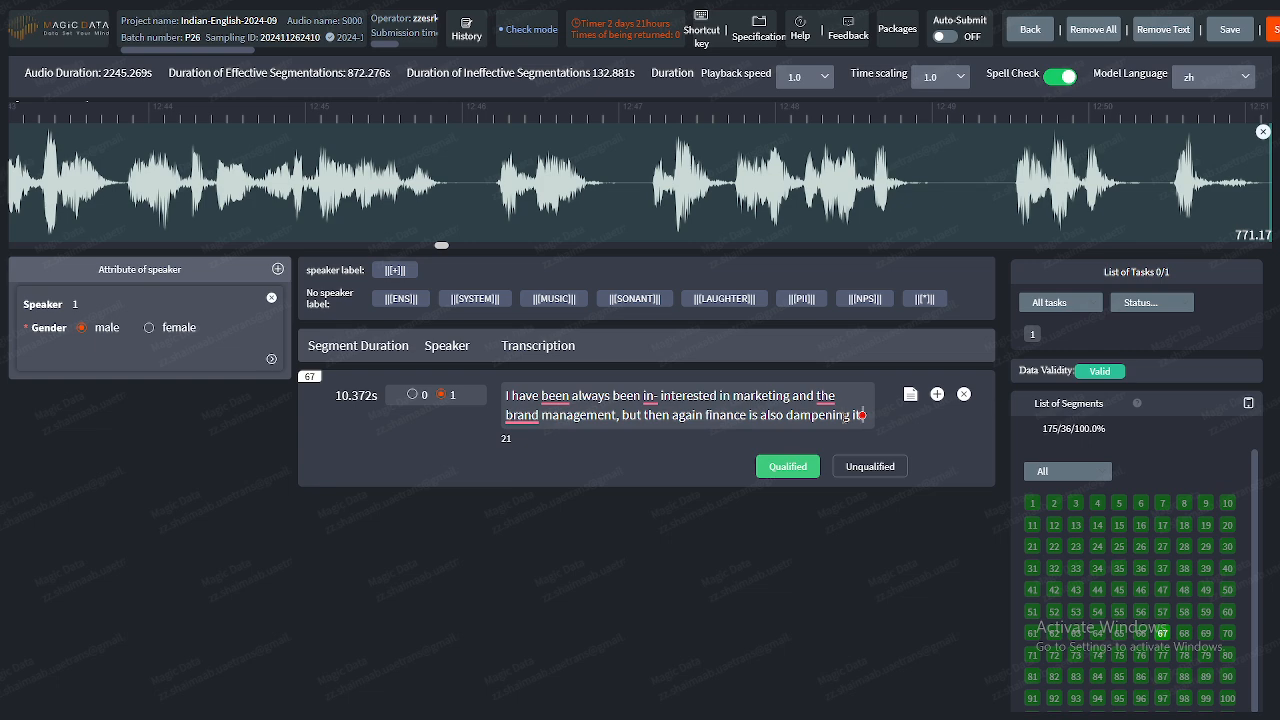
- Insert a hyphen before the final period of segment 67's transcription and try to save the task
{"action": "type", "text": "."}
{"action": "key", "text": "Return"}
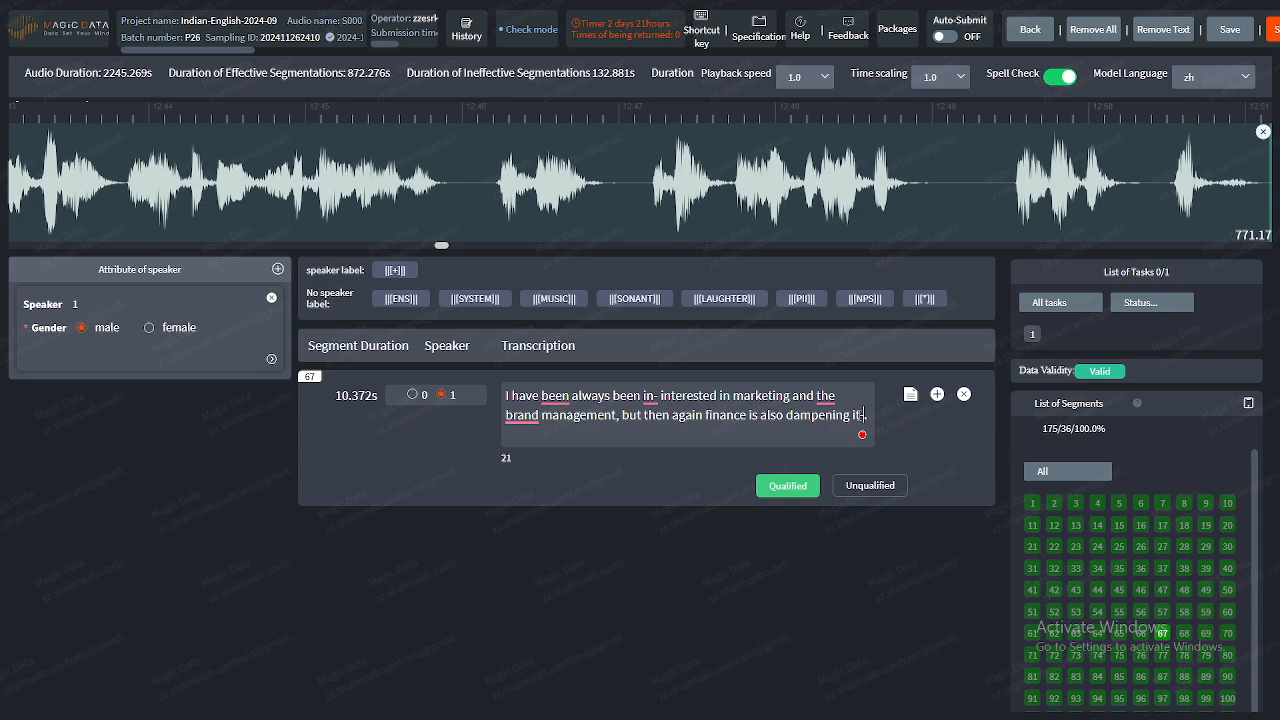
{"action": "type", "text": "-"}
{"action": "left_click", "coordinate": [1232, 29]}
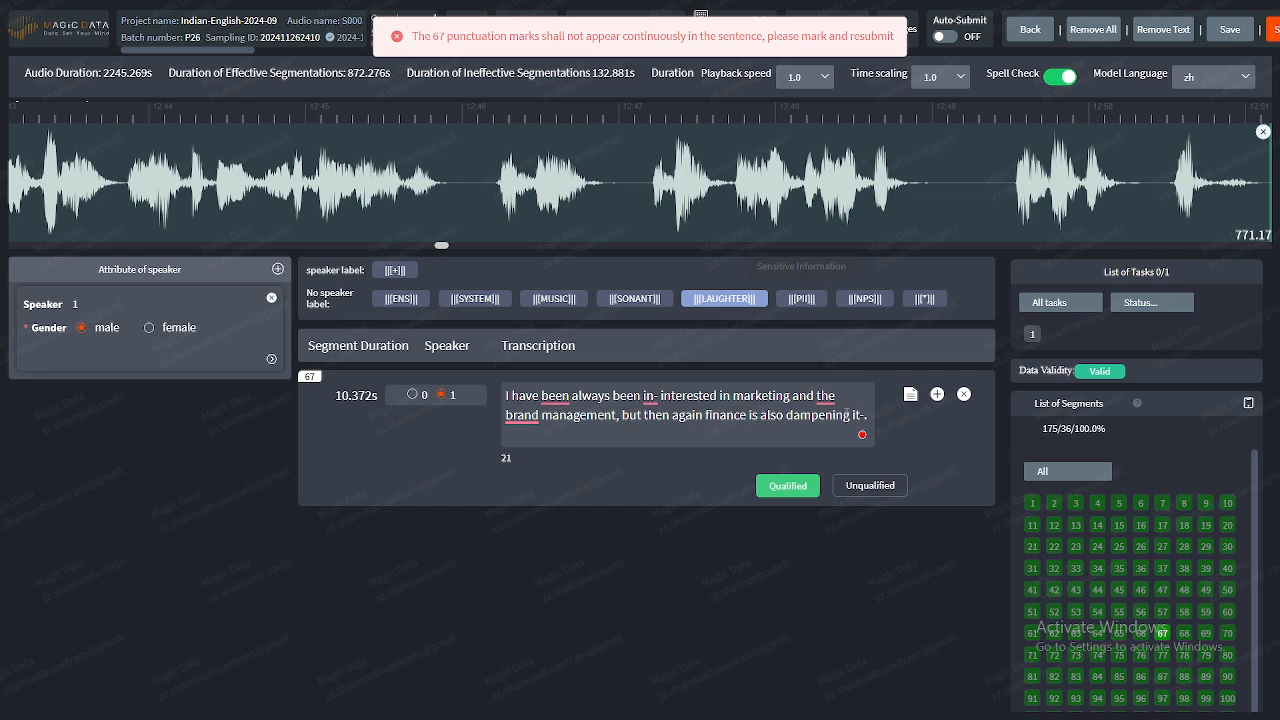
- Remove the hyphen before segment 67's final period, insert ",?" directly after "in-" in its transcription, and try to save the task
{"action": "left_click", "coordinate": [864, 415]}
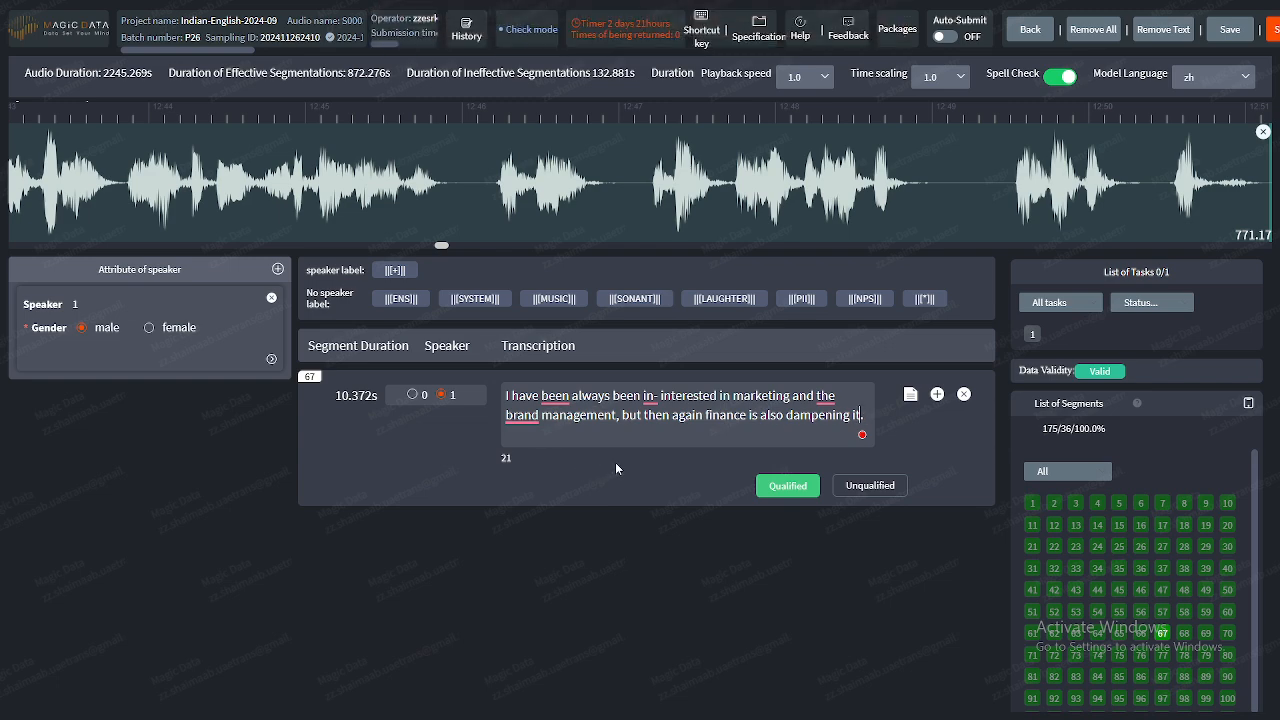
{"action": "left_click", "coordinate": [659, 396]}
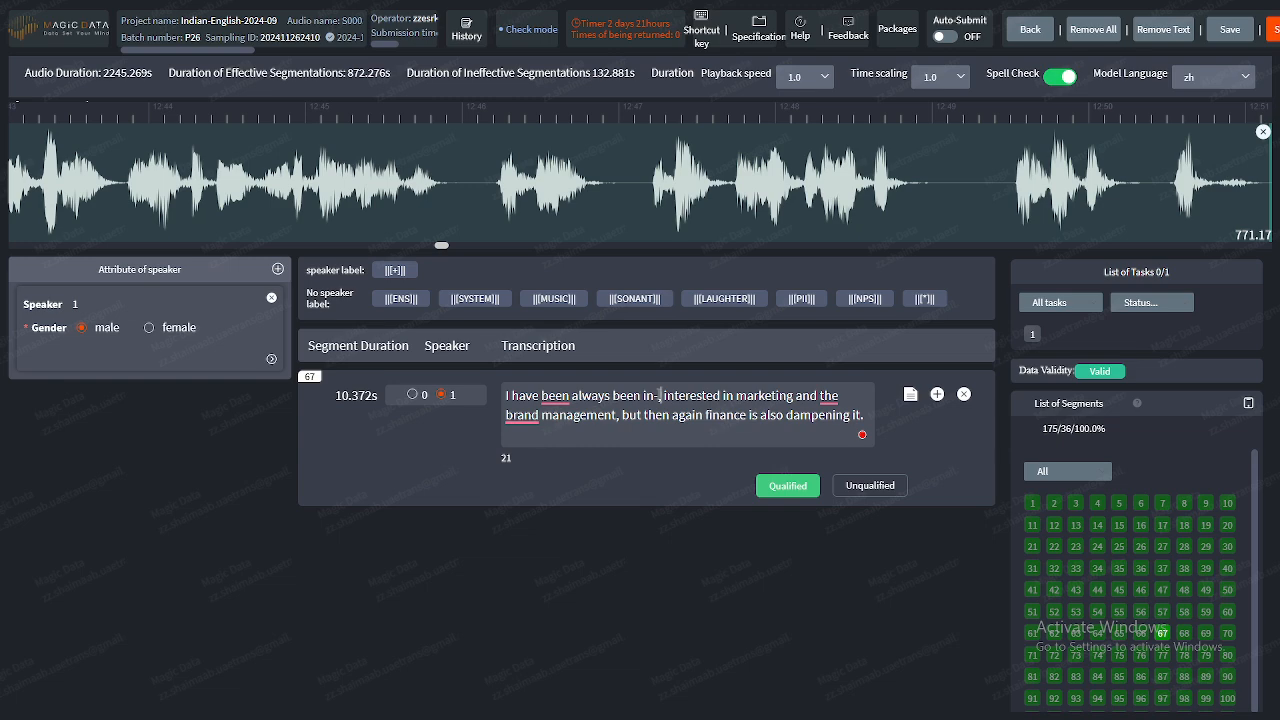
{"action": "type", "text": "?"}
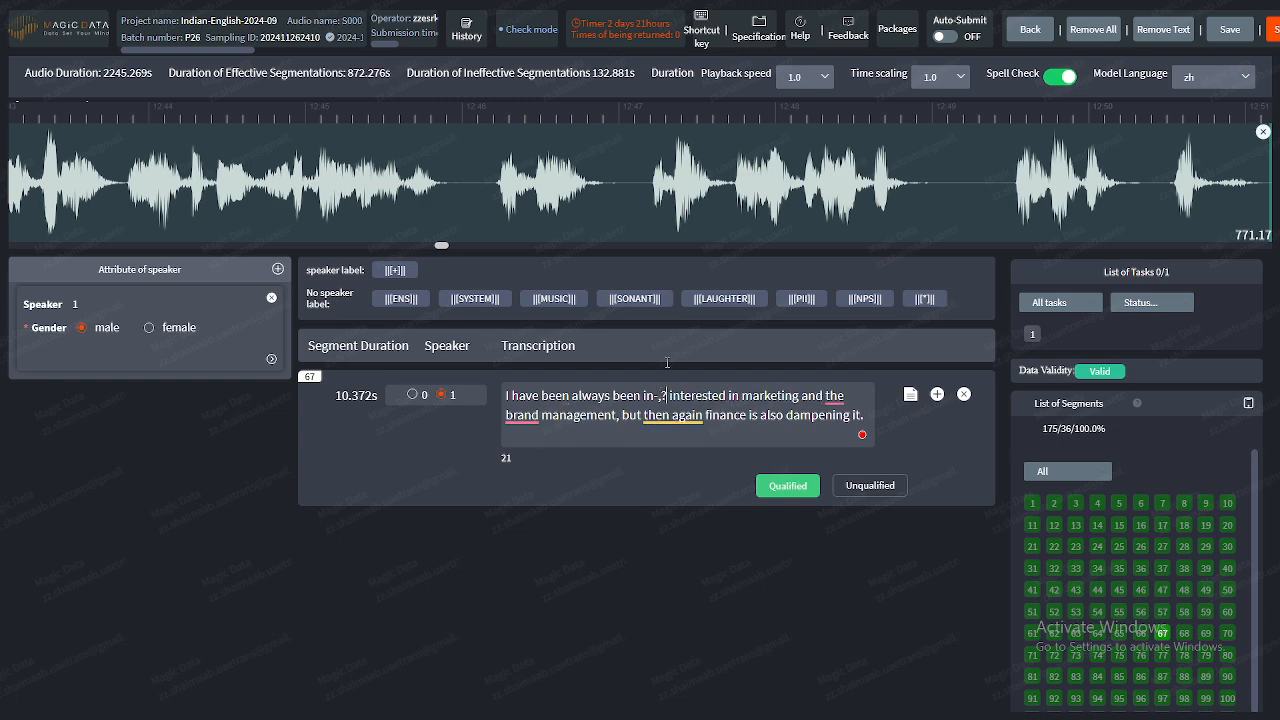
{"action": "left_click", "coordinate": [1229, 30]}
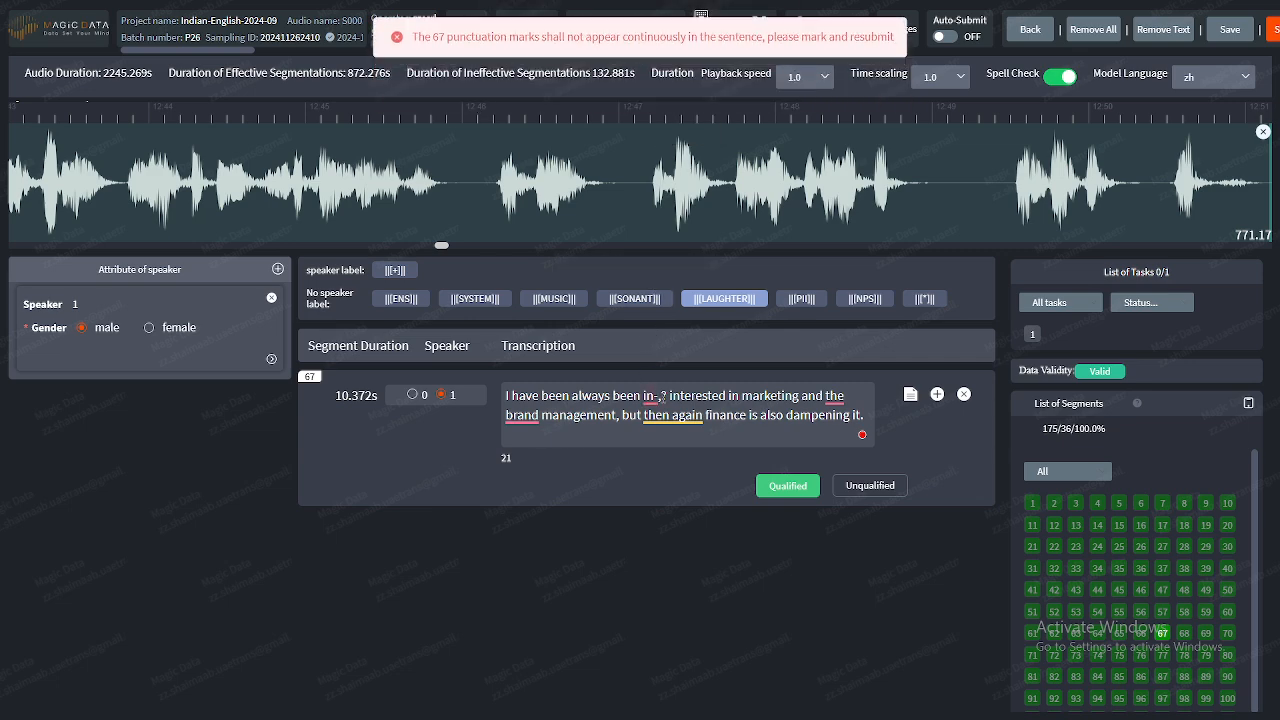
- Delete the extra punctuation marks after "in" in segment 67's transcription, leaving only the hyphen in "in-"
{"action": "left_click", "coordinate": [662, 397]}
{"action": "key", "text": "BackSpace"}
{"action": "key", "text": "BackSpace"}
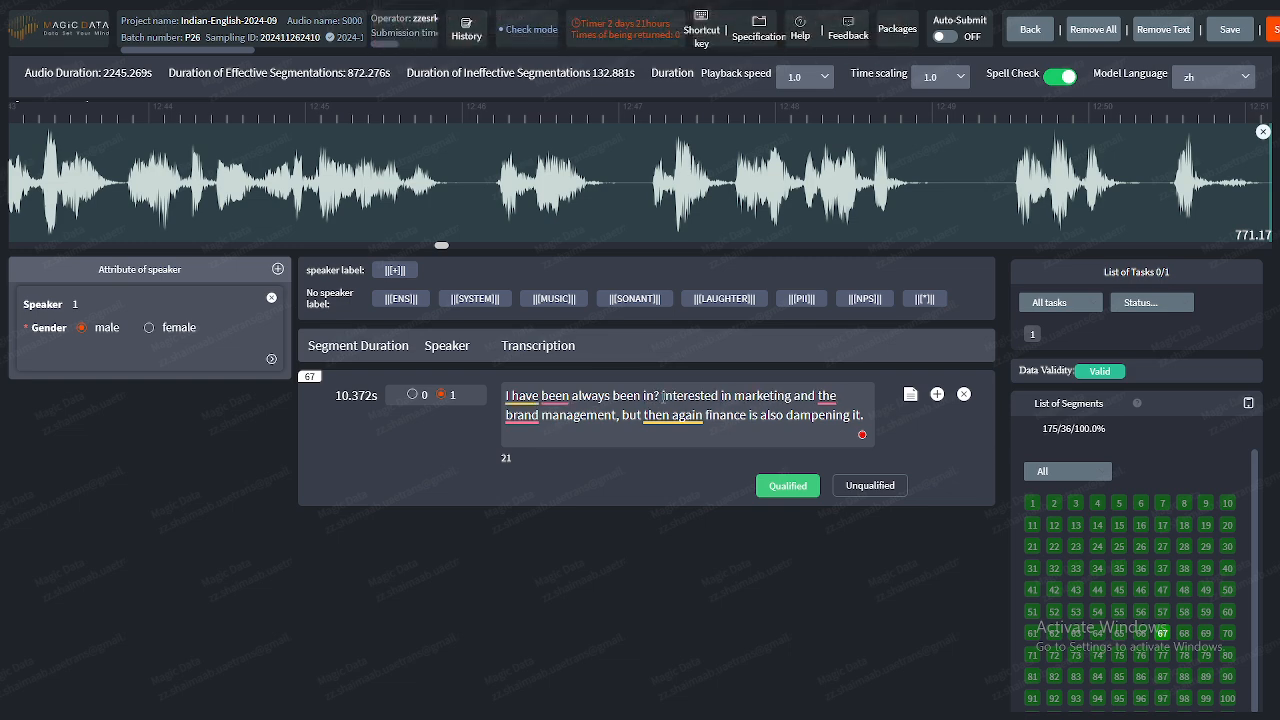
{"action": "type", "text": "-"}
{"action": "key", "text": "Delete"}
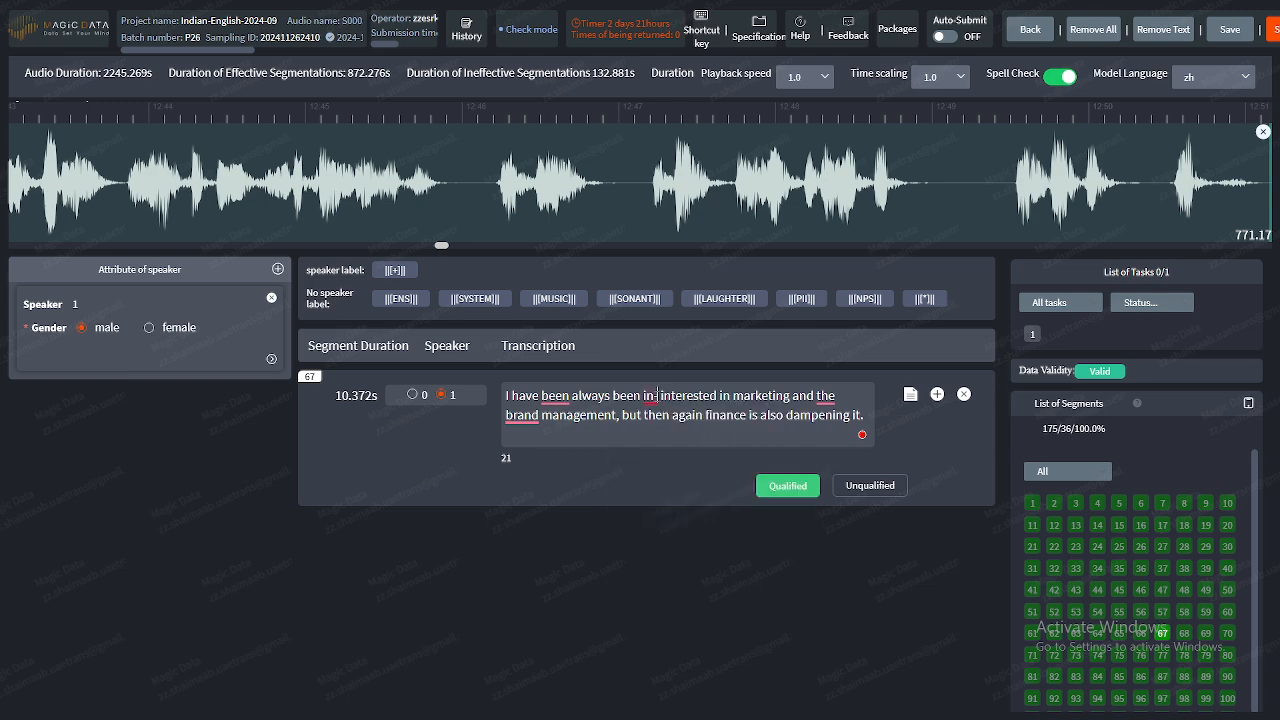
{"action": "mouse_move", "coordinate": [649, 413]}
{"action": "mouse_move", "coordinate": [657, 383]}
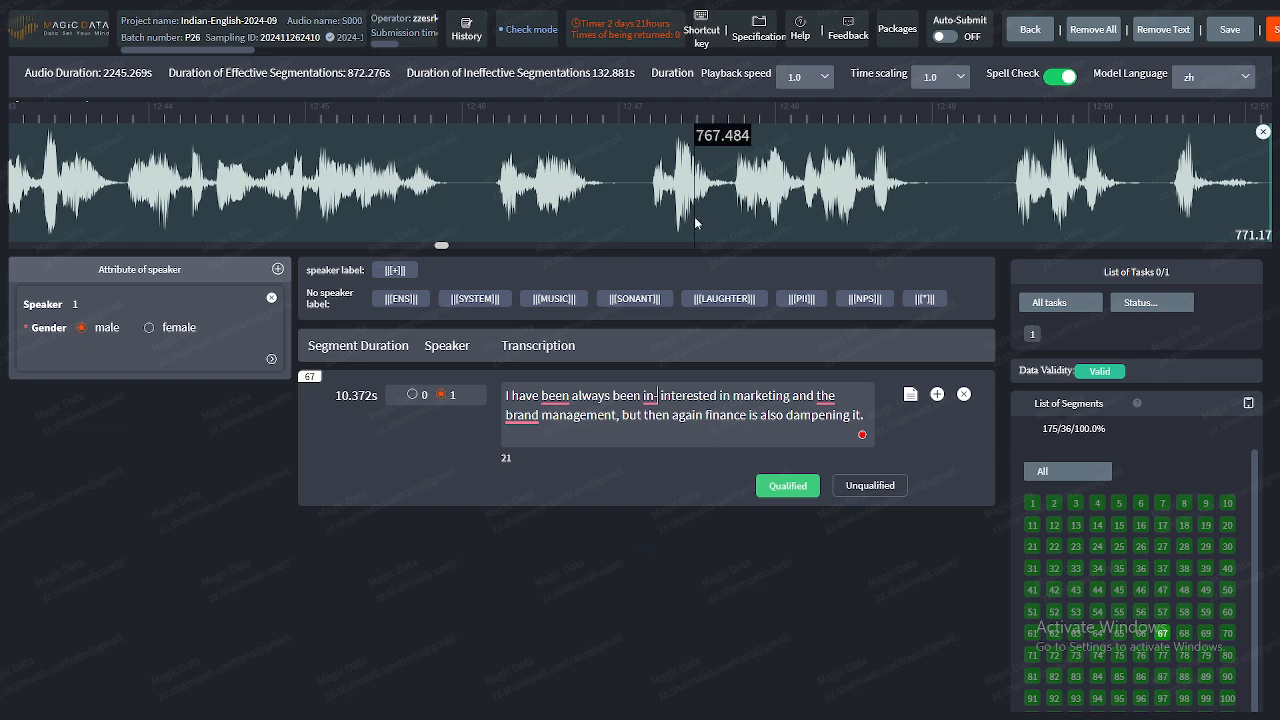
{"action": "mouse_move", "coordinate": [717, 3]}
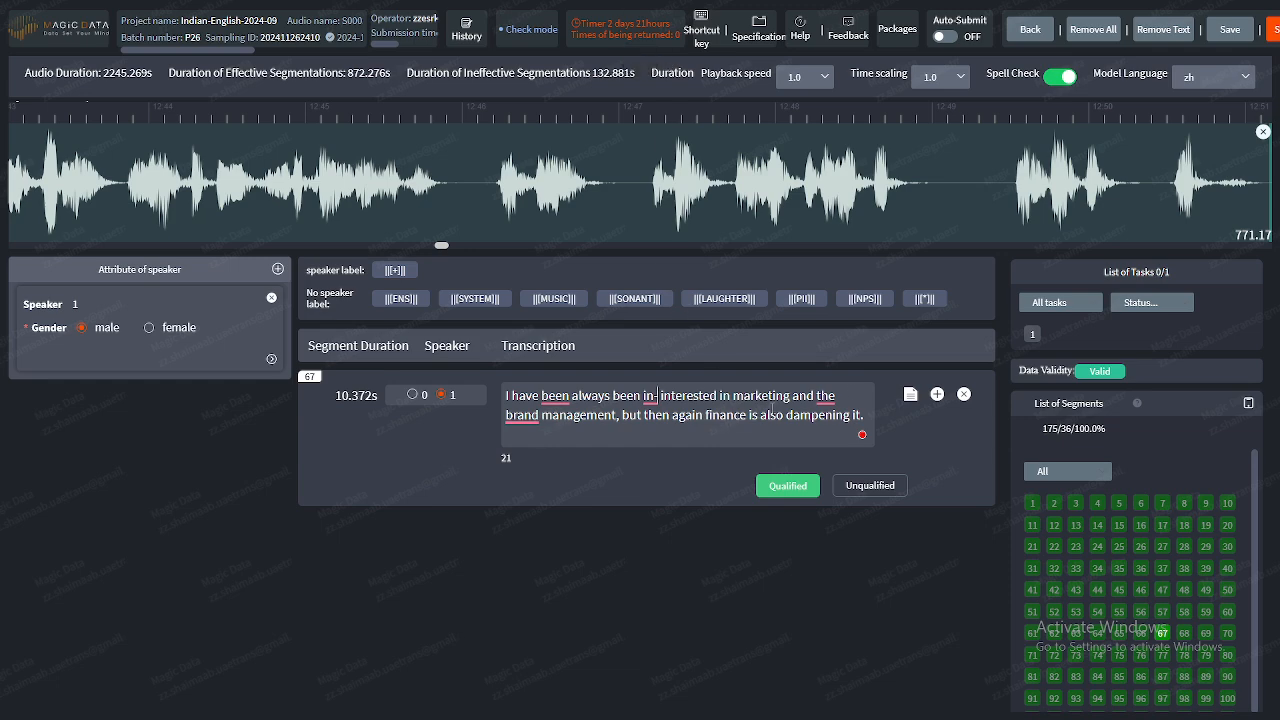
- Try to save segment 67 with the number "45" inserted after "marketing and the", and remove the number from the transcription
{"action": "left_click", "coordinate": [852, 397]}
{"action": "type", "text": "45"}
{"action": "left_click", "coordinate": [1230, 30]}
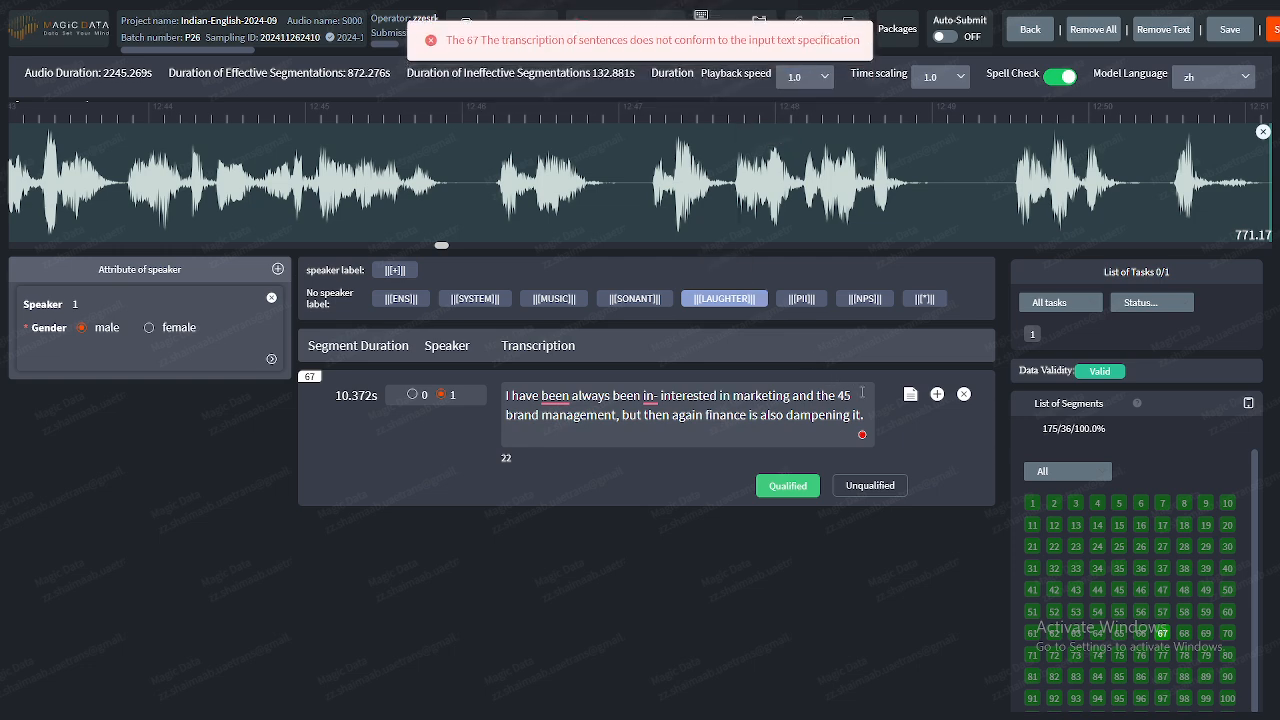
{"action": "left_click_drag", "start_coordinate": [851, 395], "coordinate": [834, 395]}
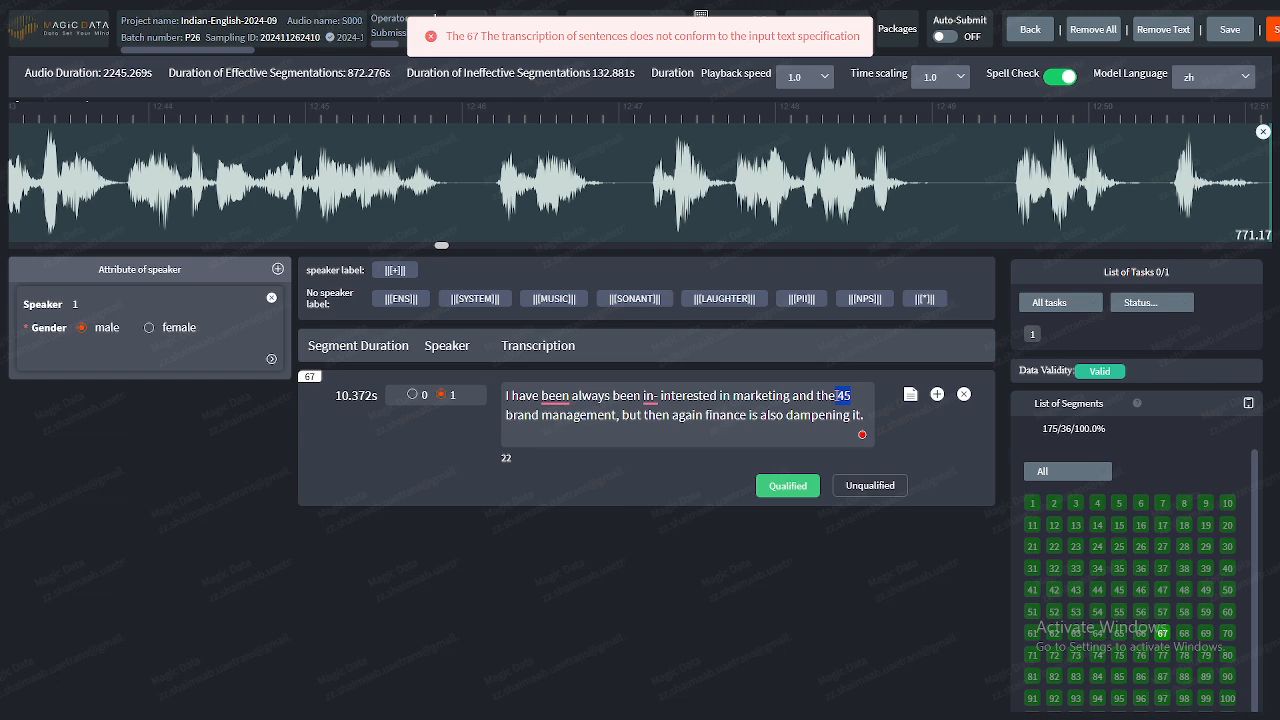
{"action": "key", "text": "BackSpace"}
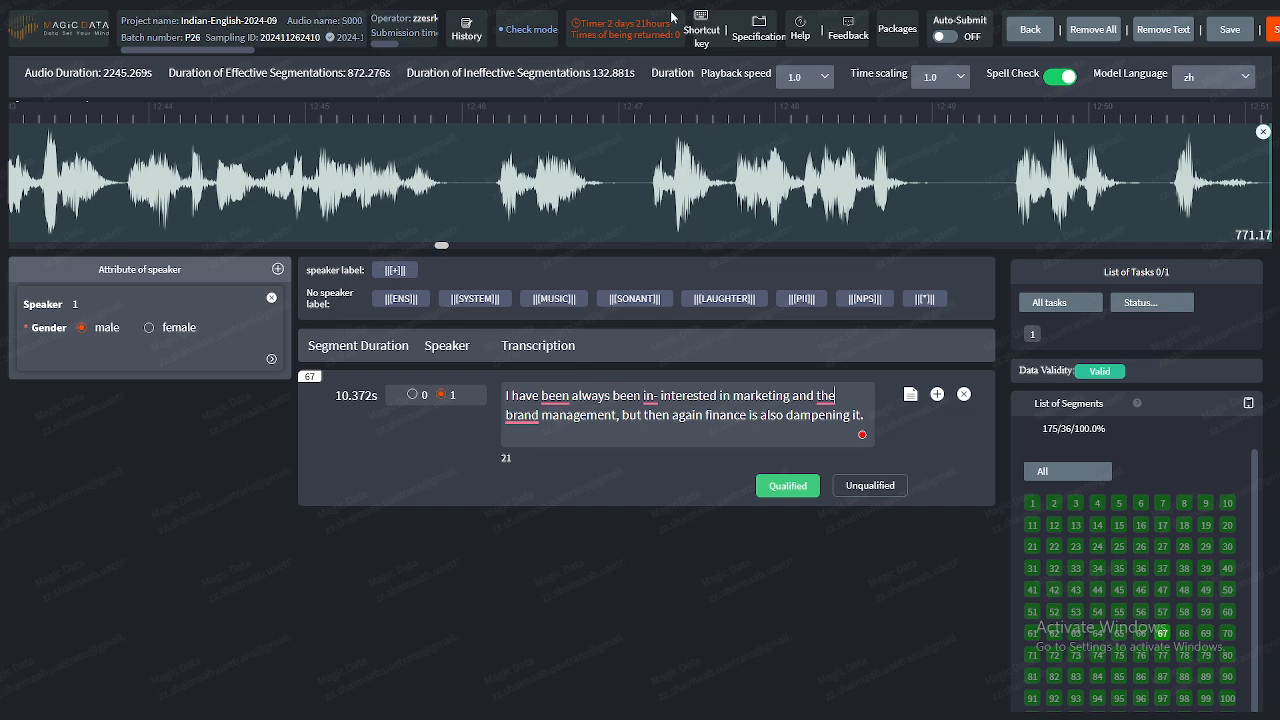
- Minimize Edge and look back through the earlier screenshots in the photo viewer as far as Screenshot (2231).png
{"action": "key", "text": "alt+Tab"}
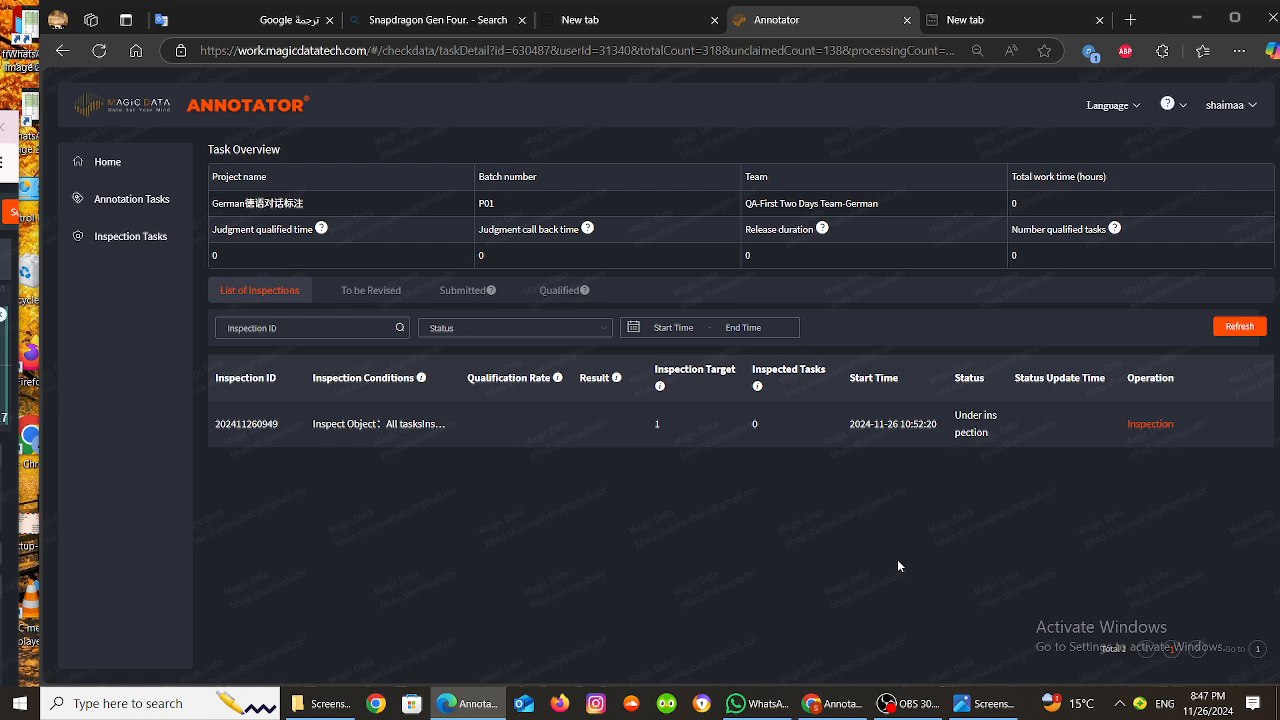
{"action": "left_click", "coordinate": [1192, 22]}
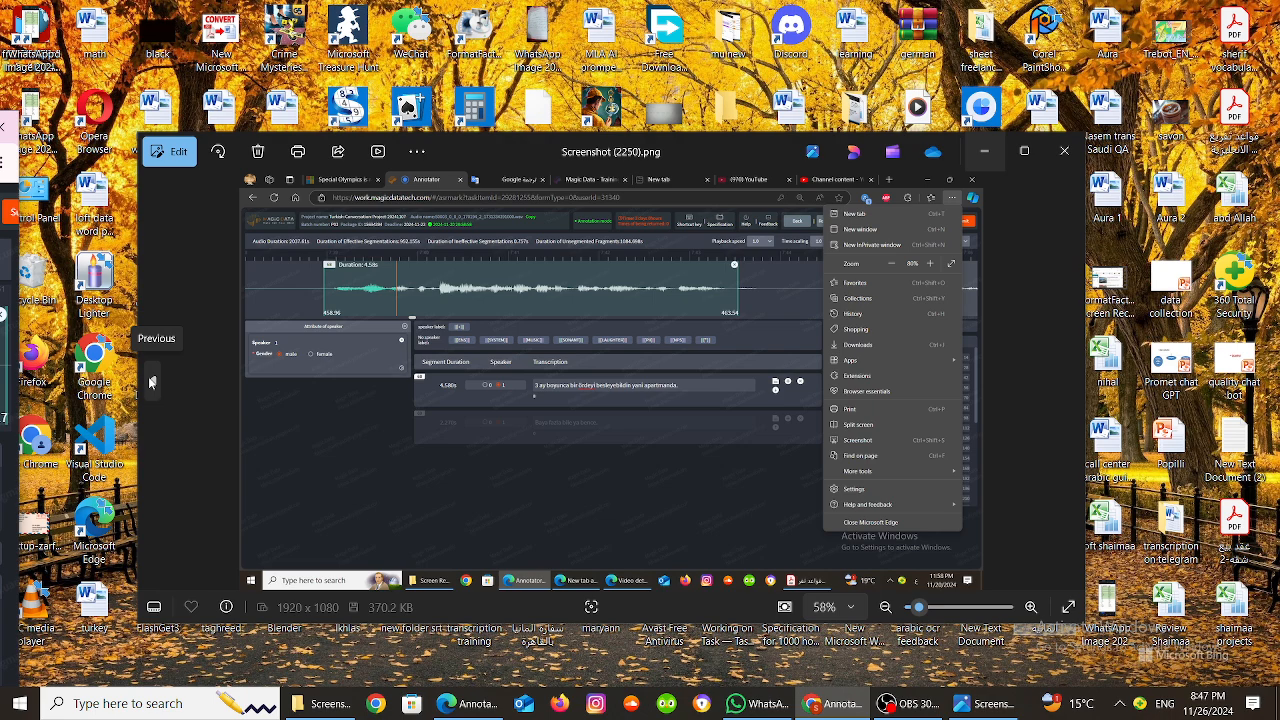
{"action": "left_click", "coordinate": [151, 382]}
{"action": "left_click", "coordinate": [151, 382]}
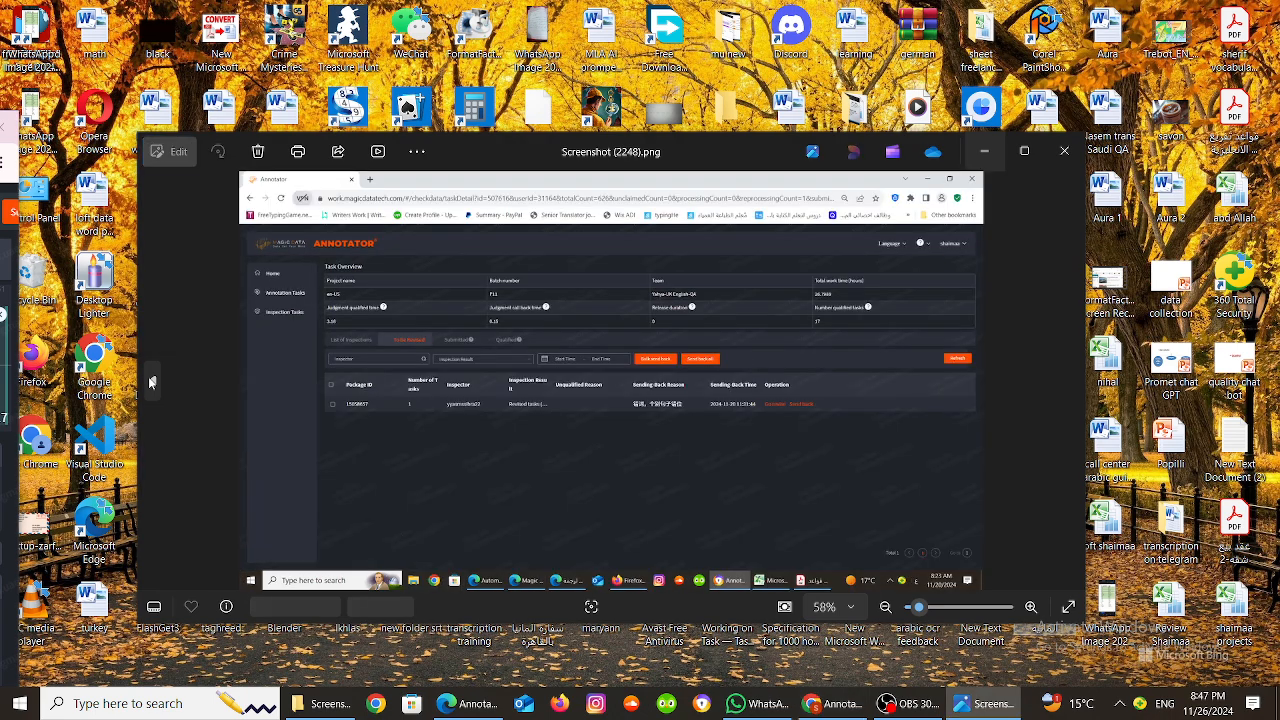
{"action": "left_click", "coordinate": [151, 382]}
{"action": "left_click", "coordinate": [151, 382]}
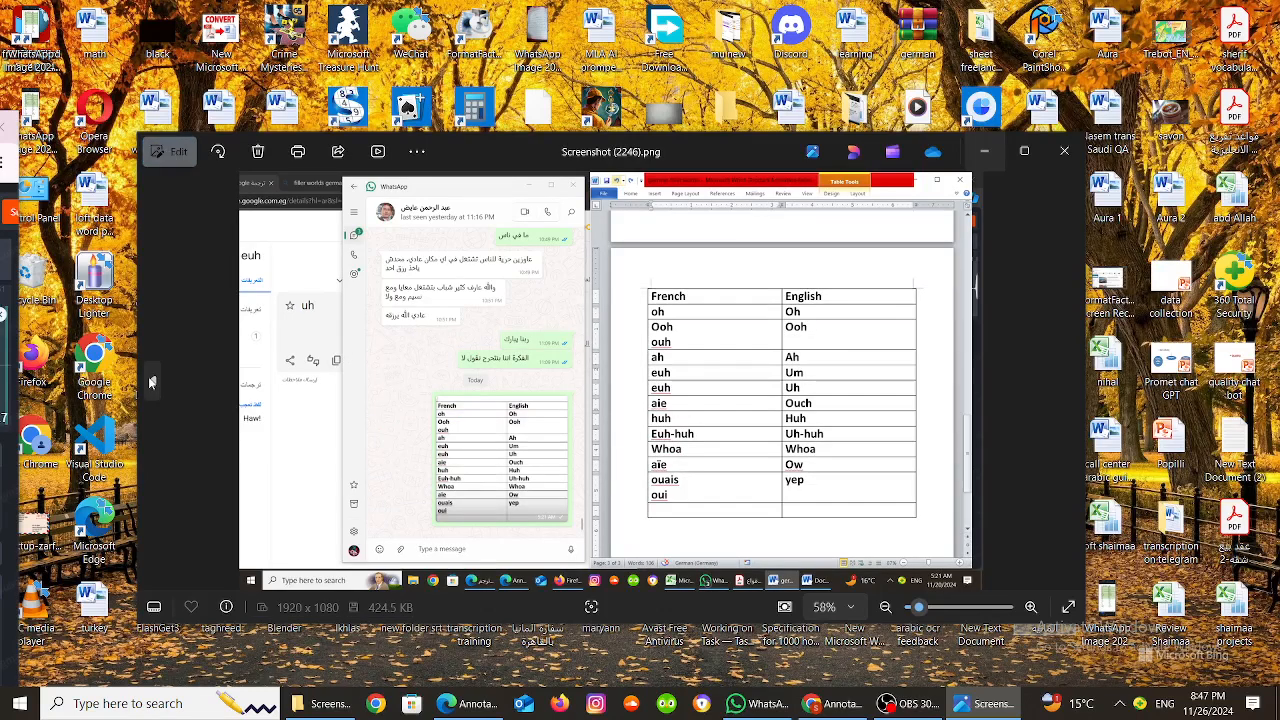
{"action": "left_click", "coordinate": [151, 382]}
{"action": "left_click", "coordinate": [151, 382]}
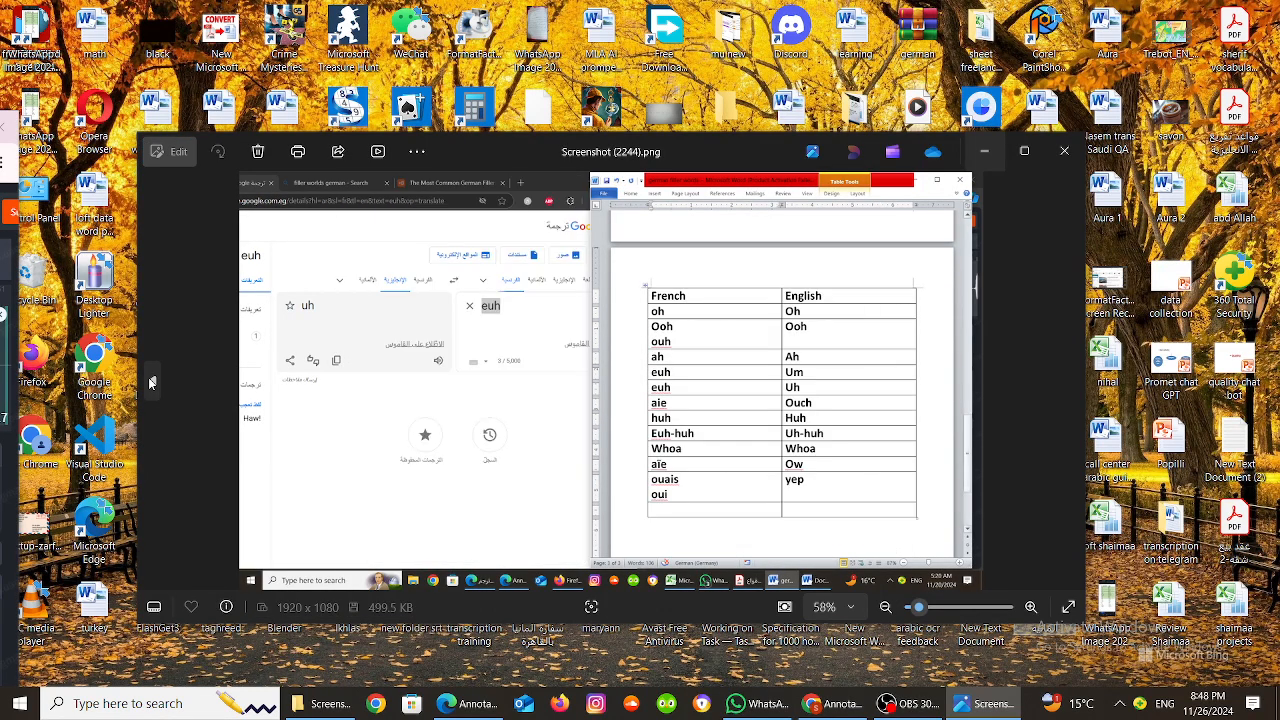
{"action": "left_click", "coordinate": [151, 382]}
{"action": "left_click", "coordinate": [151, 382]}
{"action": "left_click", "coordinate": [151, 382]}
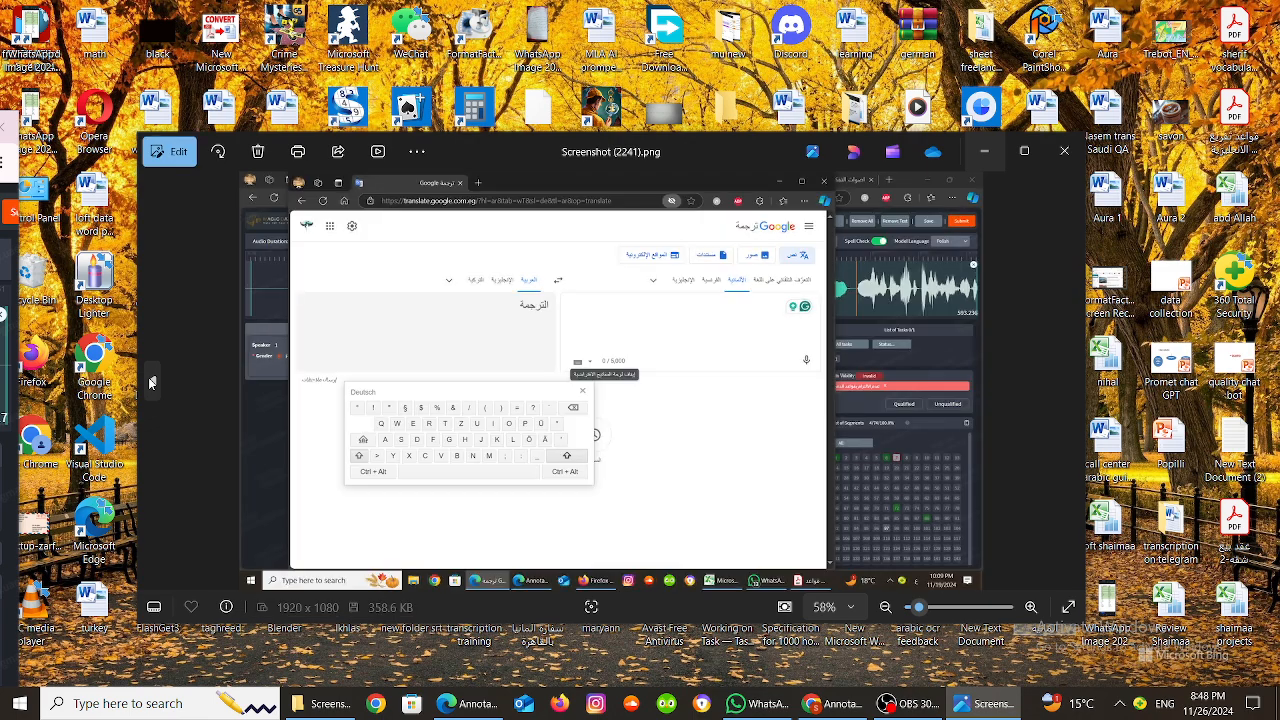
{"action": "left_click", "coordinate": [151, 382]}
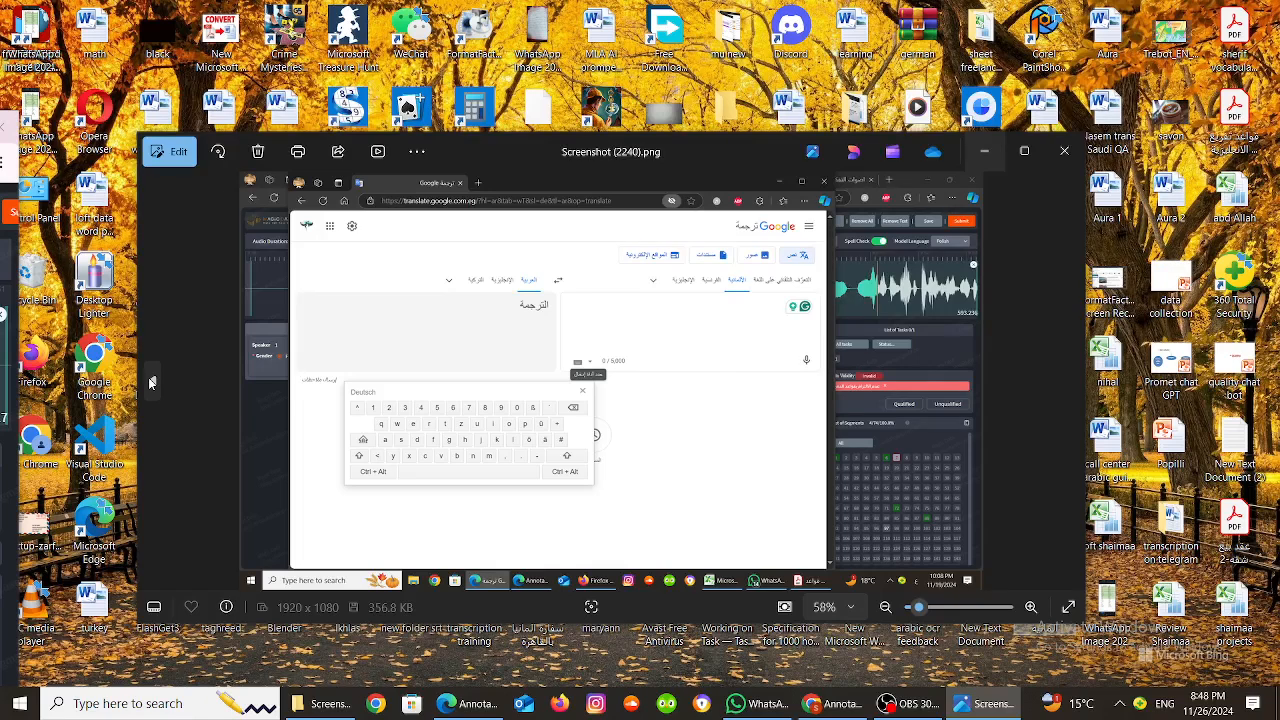
{"action": "left_click", "coordinate": [151, 382]}
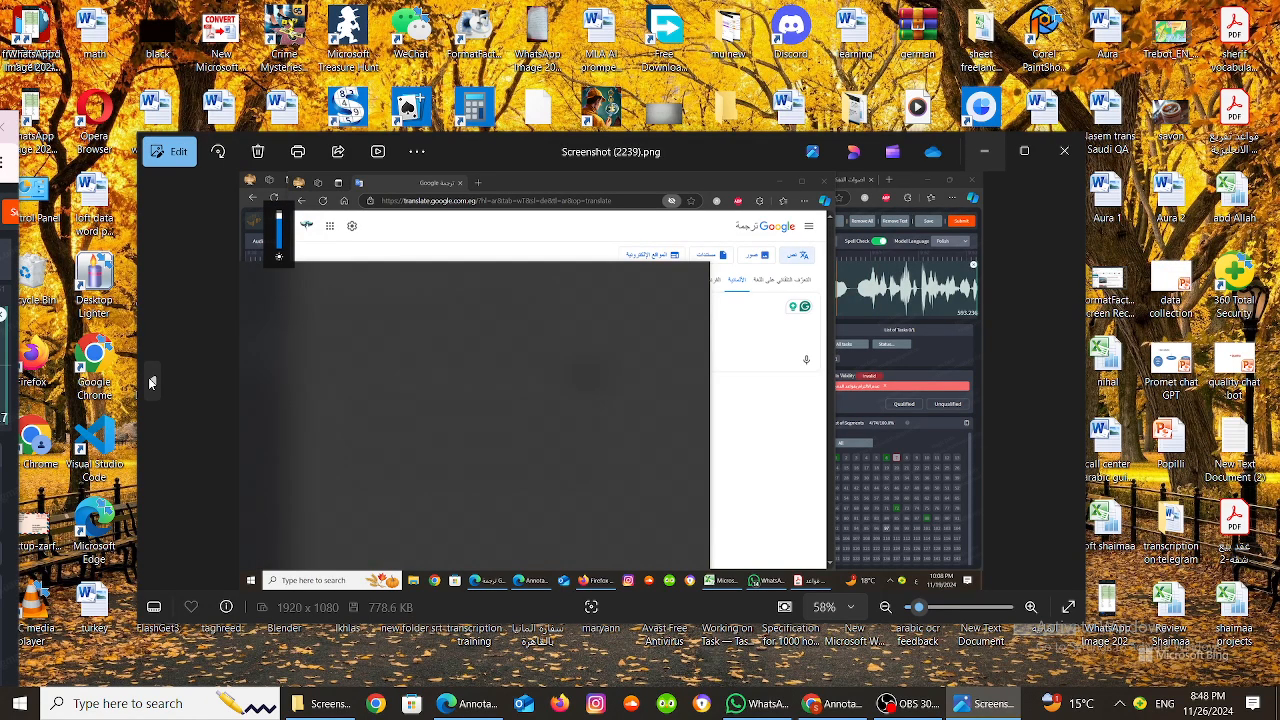
{"action": "left_click", "coordinate": [151, 382]}
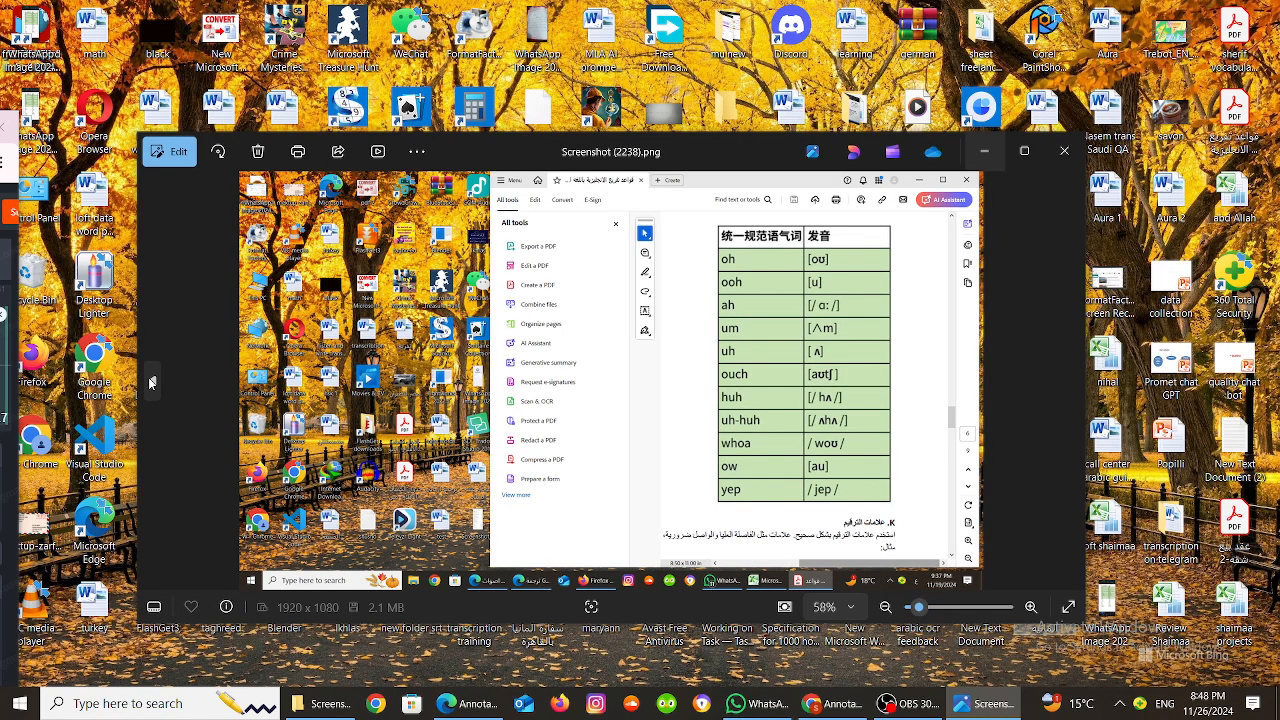
{"action": "left_click", "coordinate": [151, 382]}
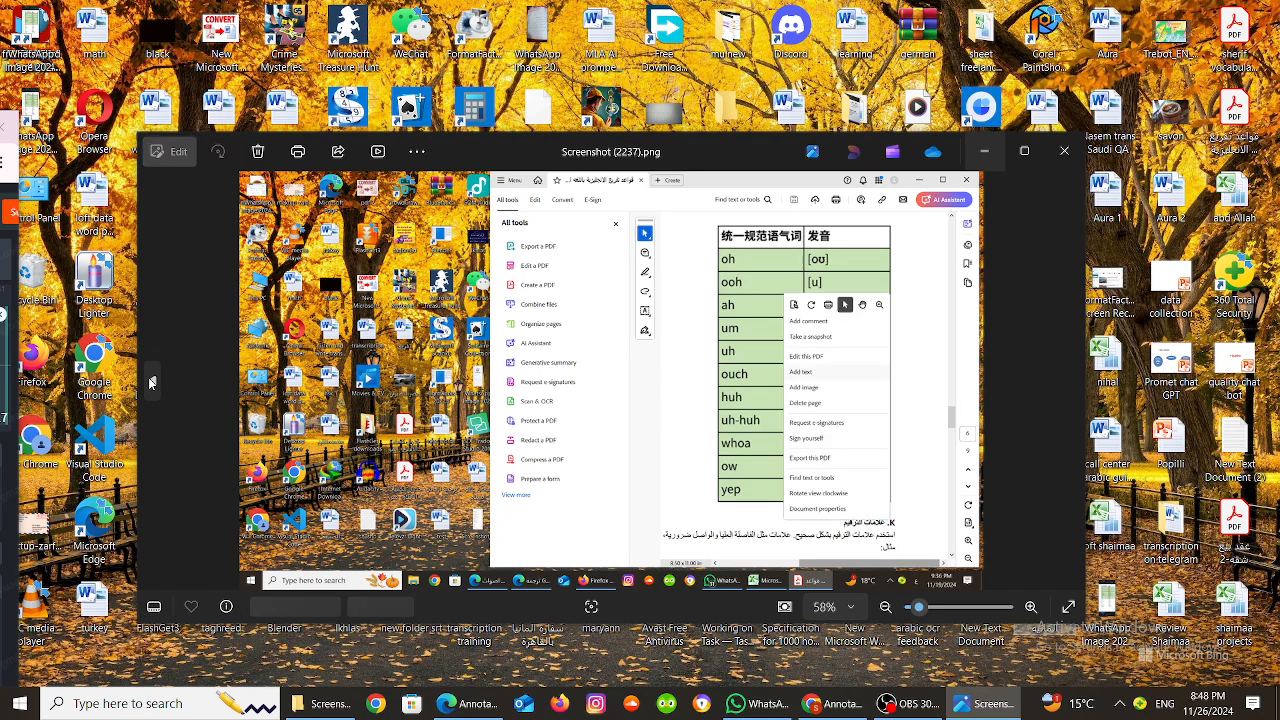
{"action": "left_click", "coordinate": [151, 382]}
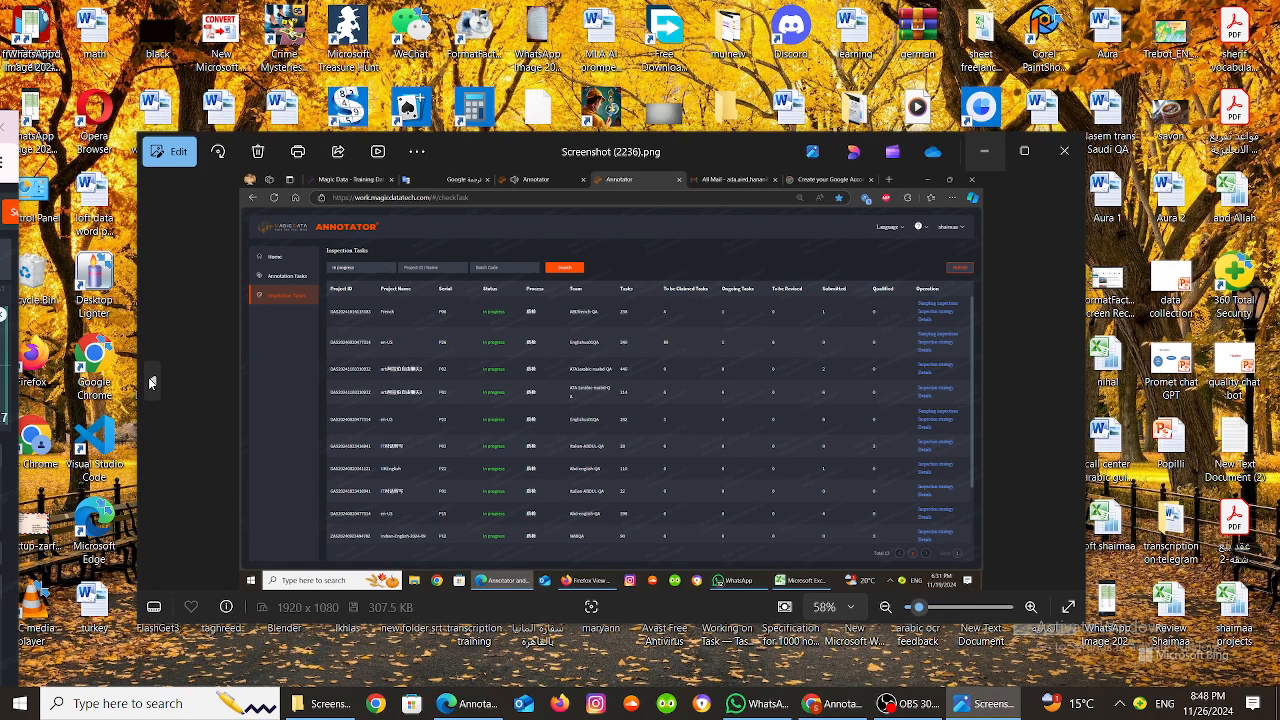
{"action": "left_click", "coordinate": [151, 382]}
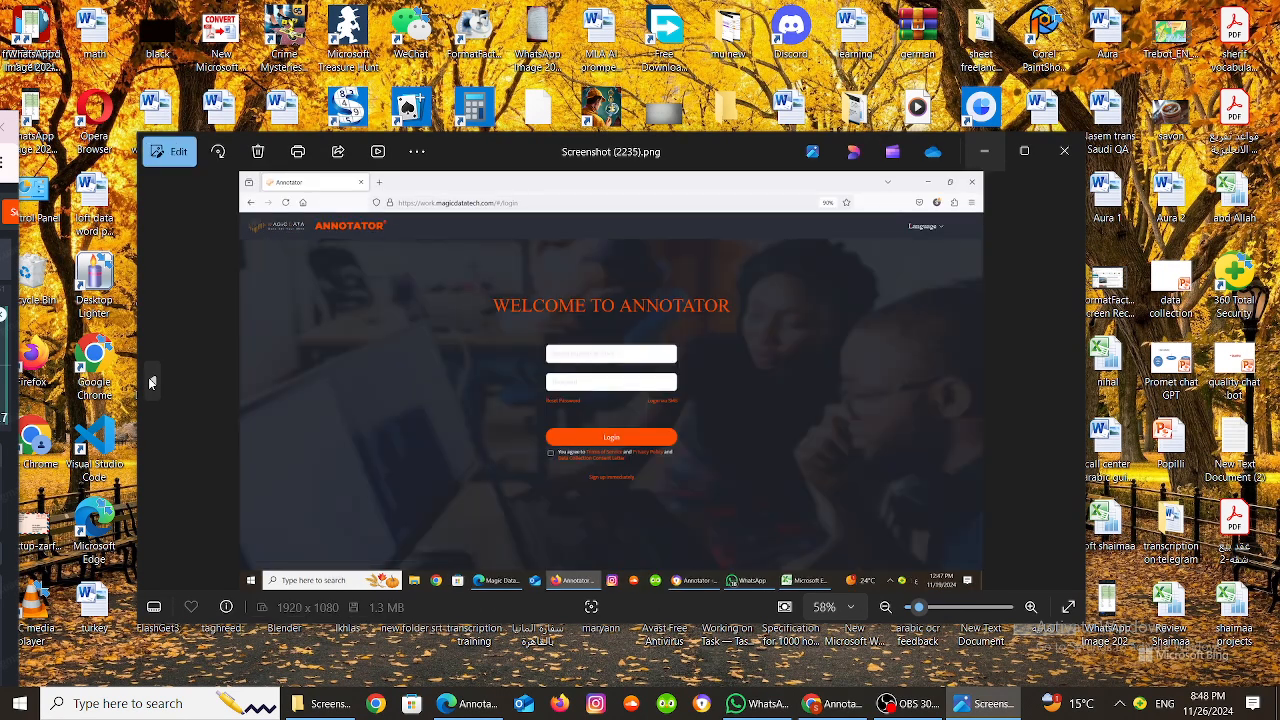
{"action": "left_click", "coordinate": [151, 382]}
{"action": "left_click", "coordinate": [151, 382]}
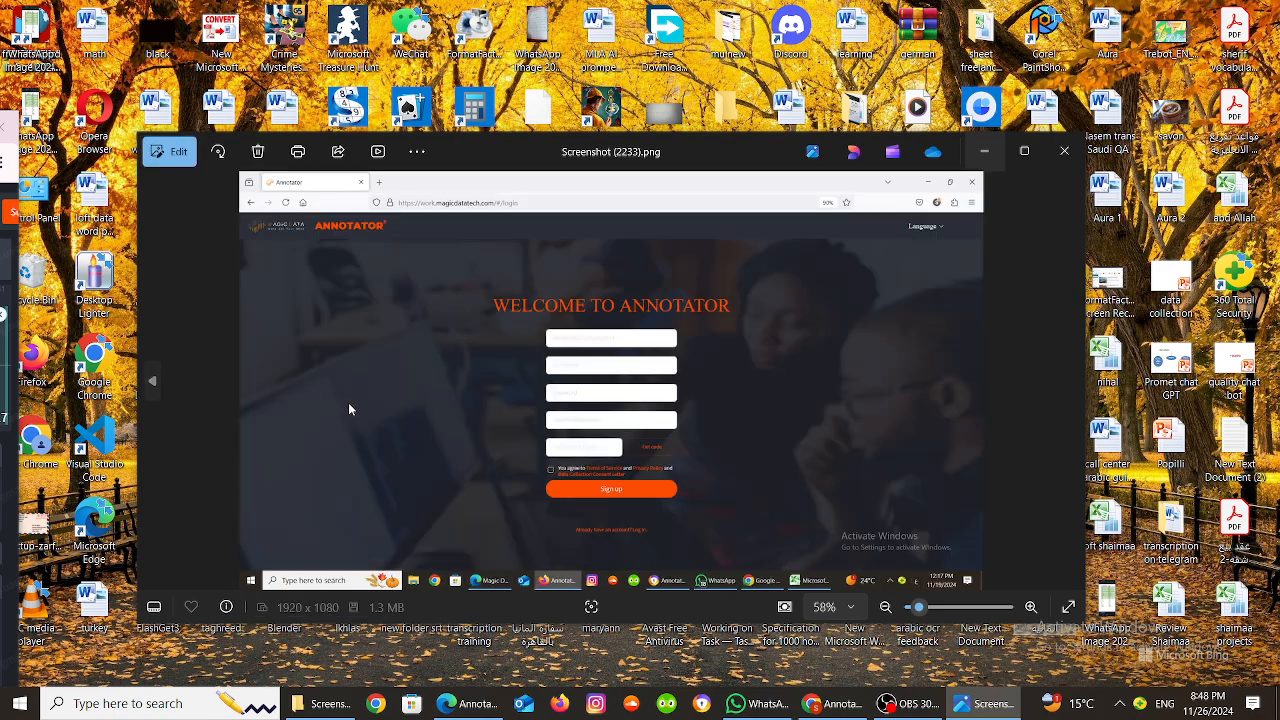
{"action": "left_click", "coordinate": [153, 380]}
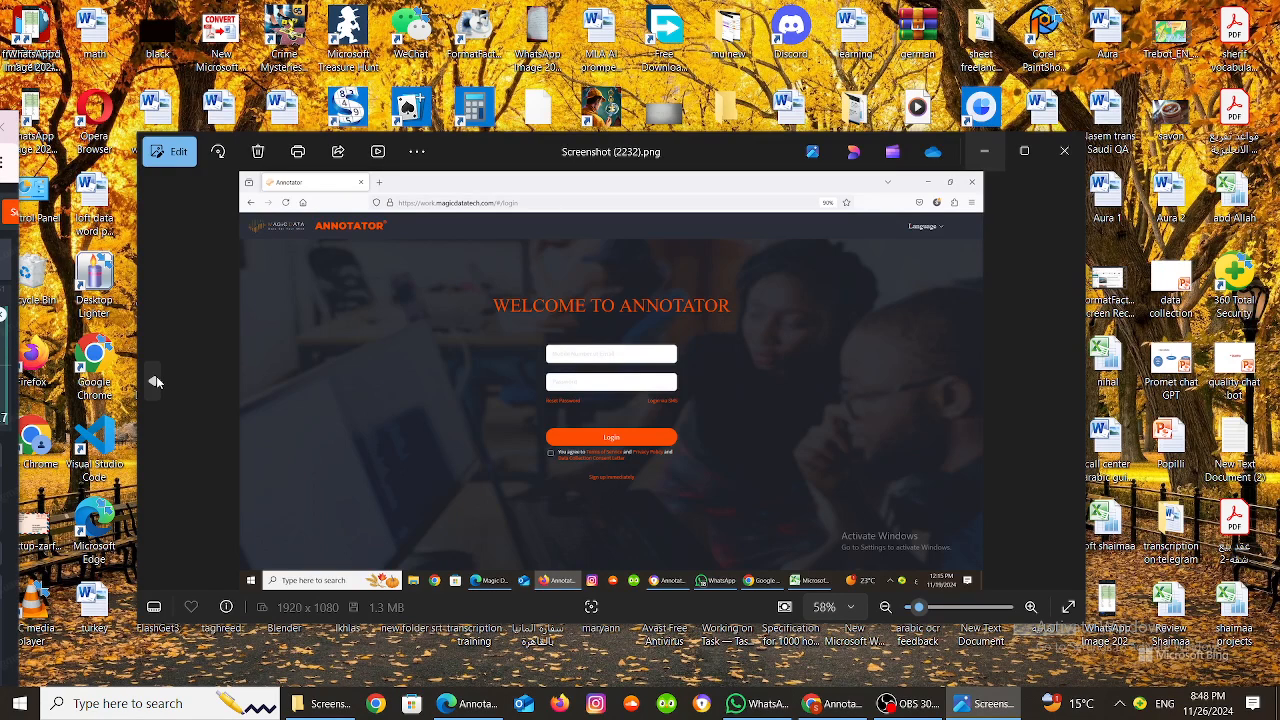
{"action": "left_click", "coordinate": [155, 382]}
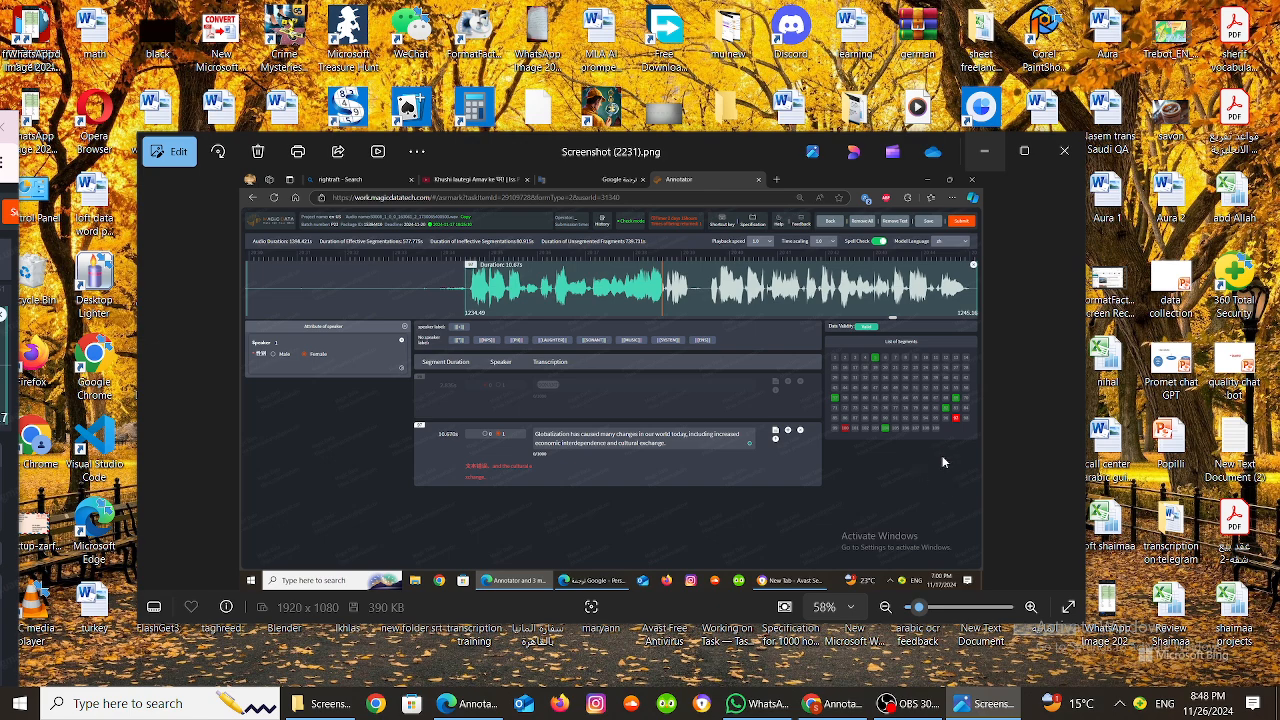
- Switch back to Chrome and show its Annotator page in full screen
{"action": "left_click", "coordinate": [848, 703]}
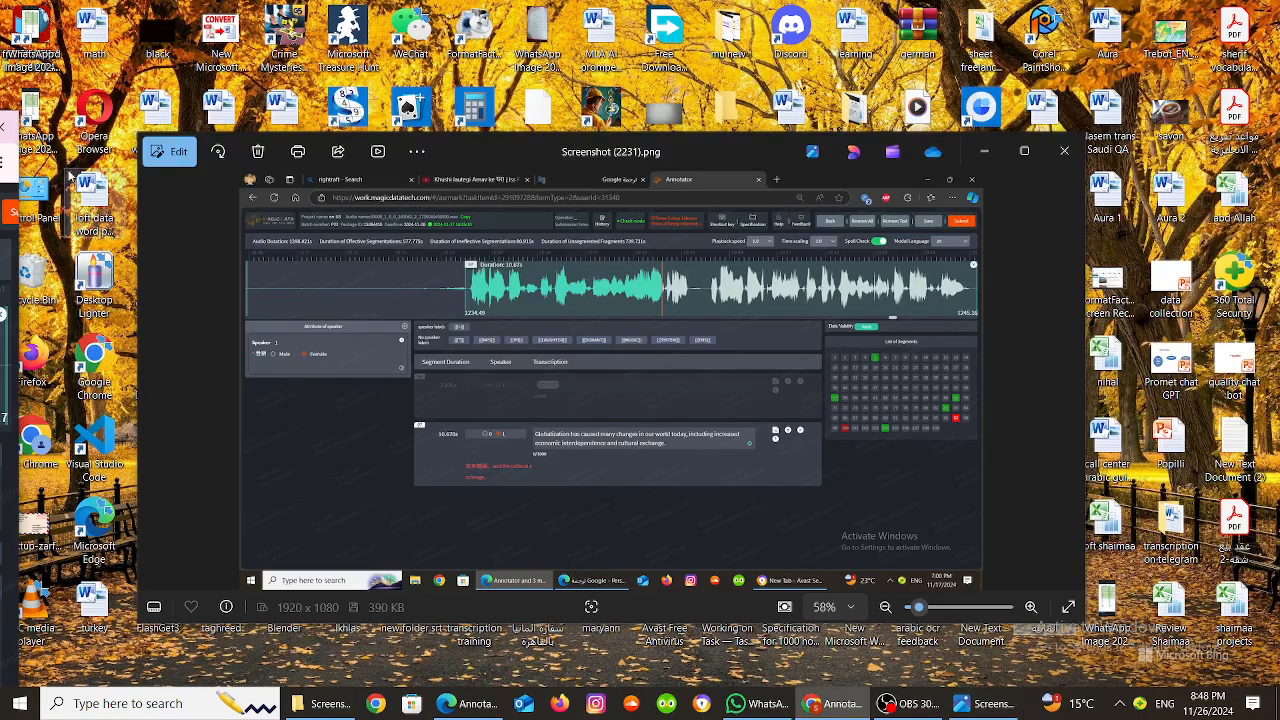
{"action": "left_click", "coordinate": [7, 170]}
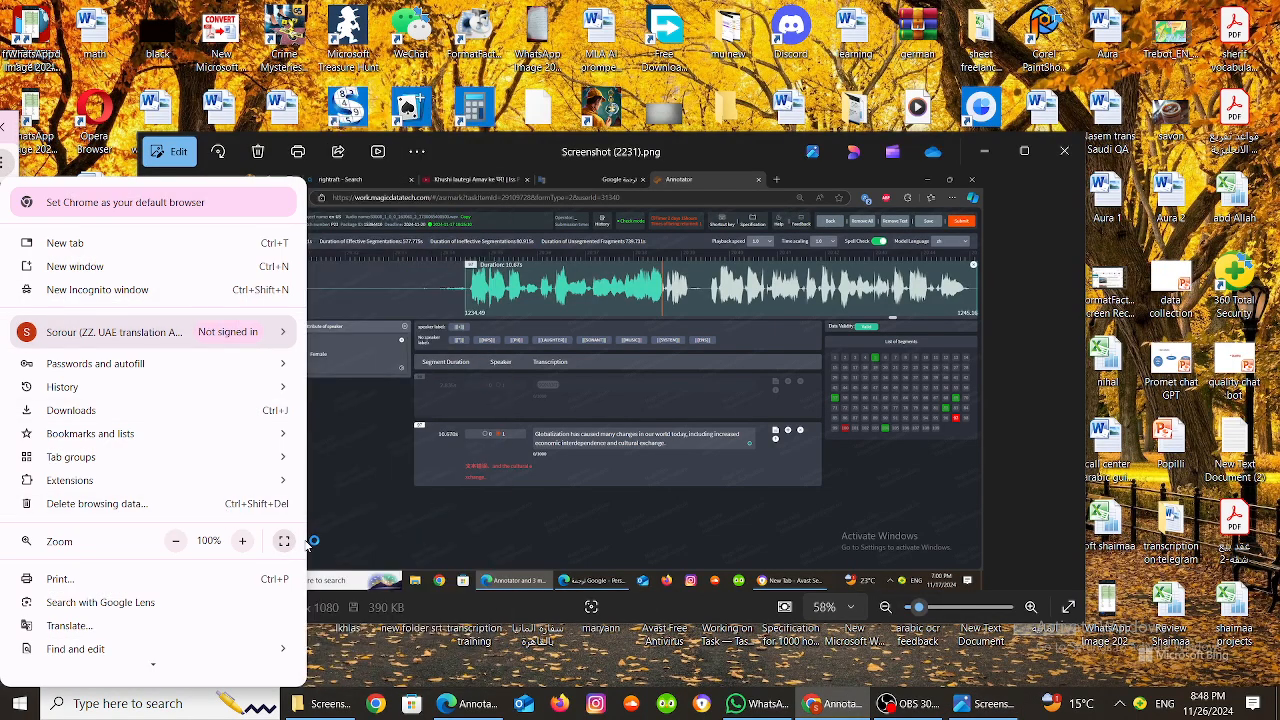
{"action": "left_click", "coordinate": [284, 541]}
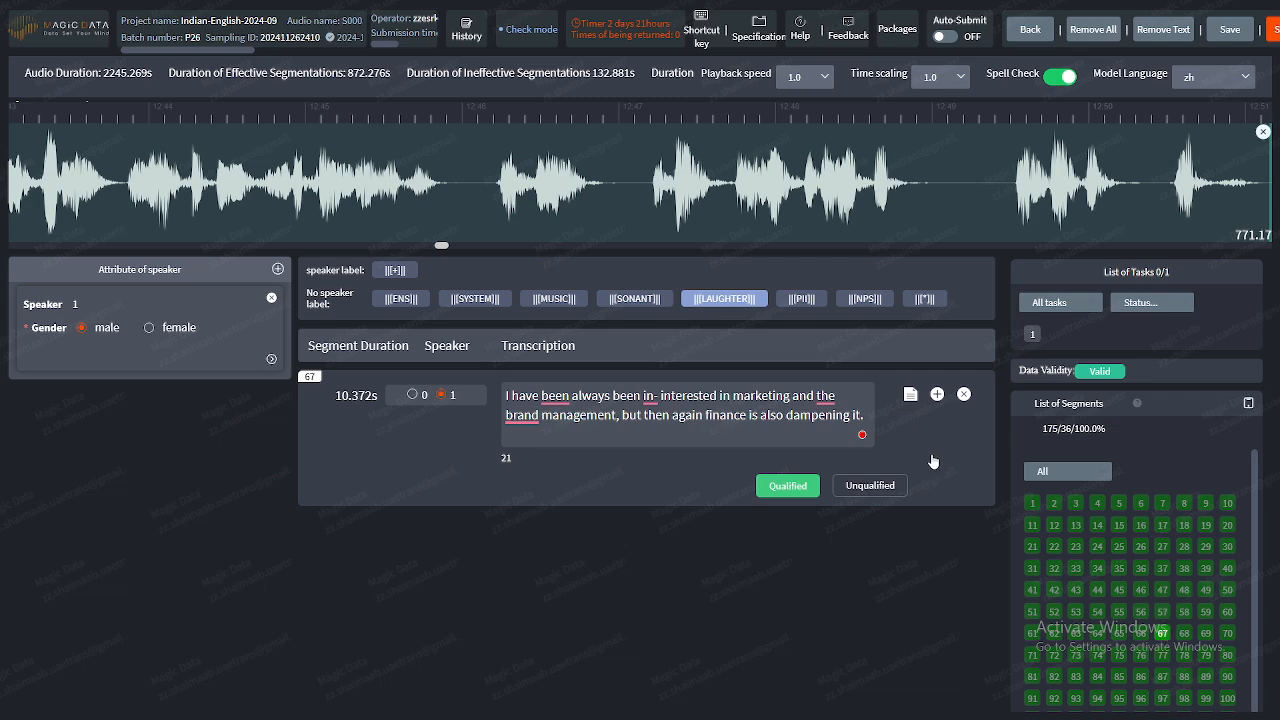
- Mark segment 67 as Unqualified, enter the reason "not qualified plz make the first letter capital", and reopen the reason box
{"action": "left_click", "coordinate": [866, 486]}
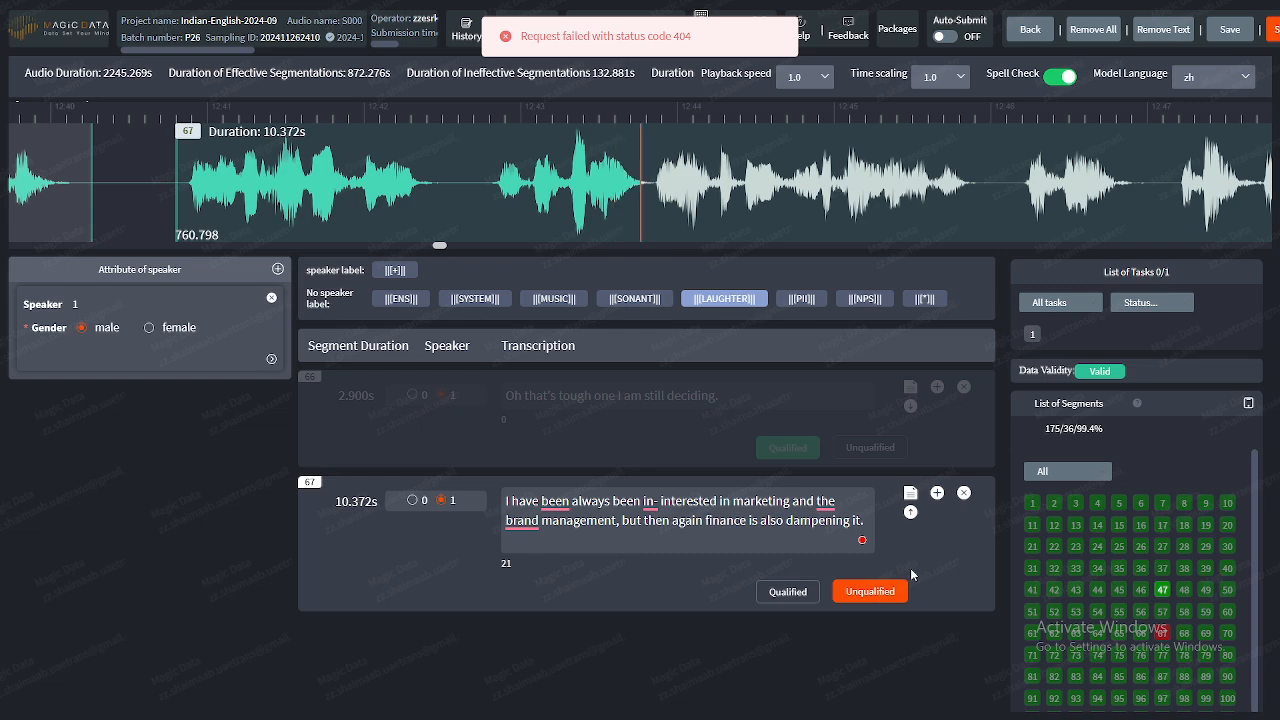
{"action": "left_click", "coordinate": [884, 593]}
{"action": "left_click", "coordinate": [886, 592]}
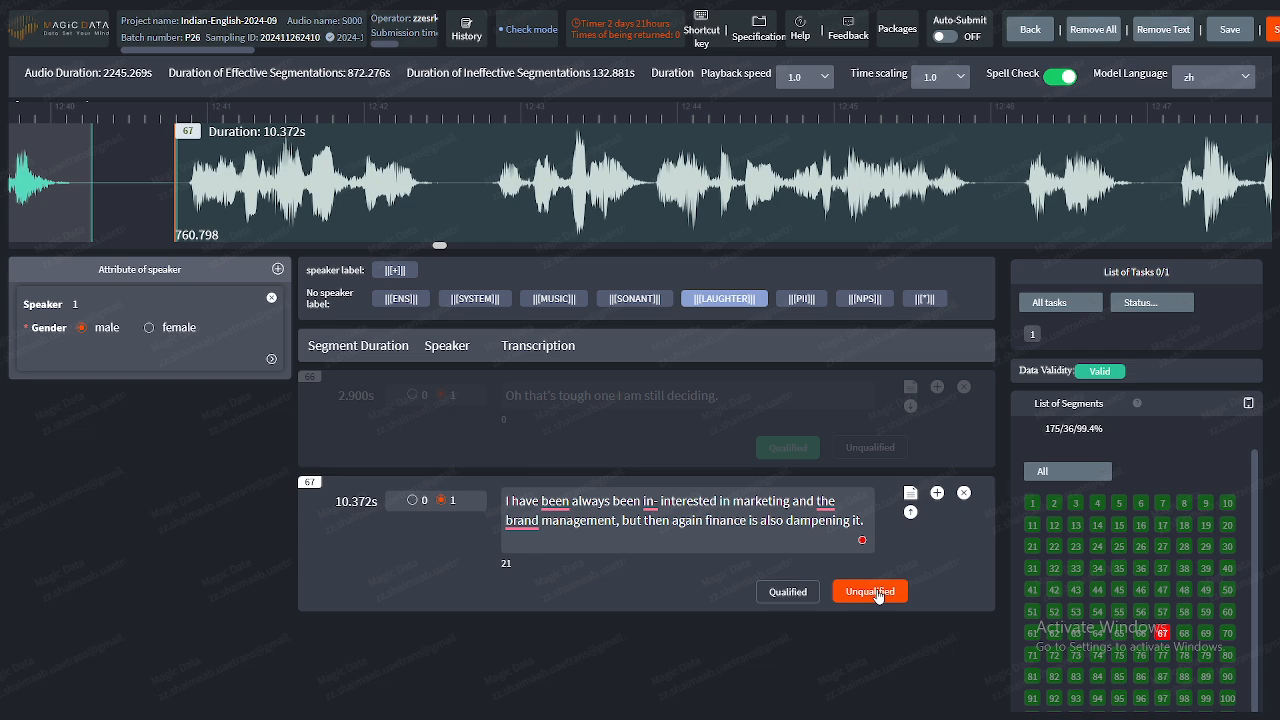
{"action": "left_click", "coordinate": [876, 592]}
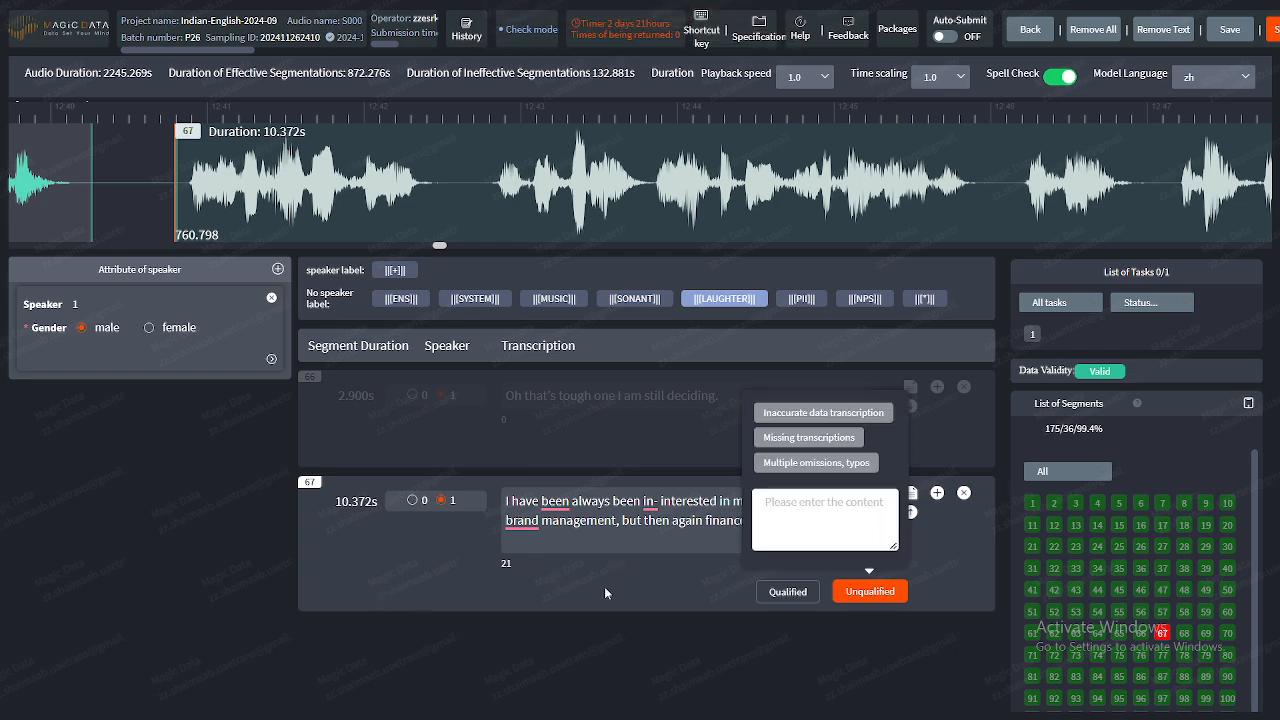
{"action": "left_click", "coordinate": [829, 516]}
{"action": "type", "text": "not q"}
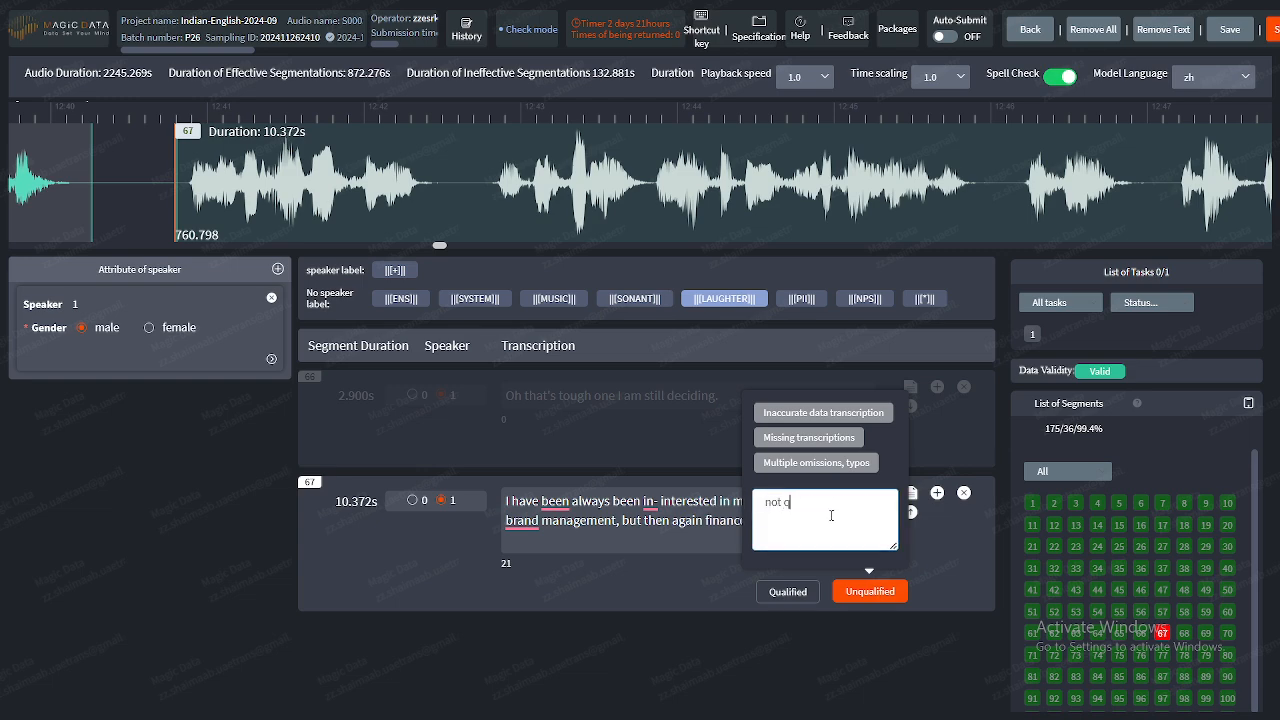
{"action": "type", "text": "ualified plz make the first letter capital"}
{"action": "left_click", "coordinate": [880, 592]}
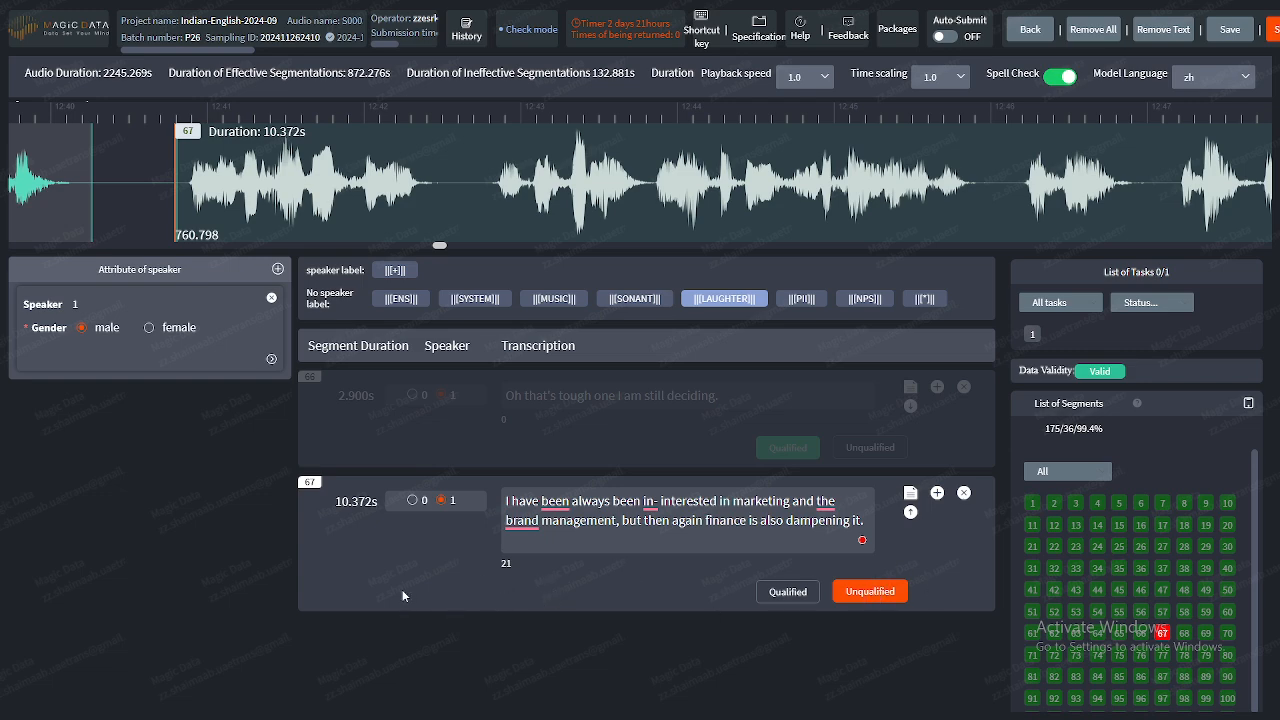
{"action": "left_click", "coordinate": [888, 594]}
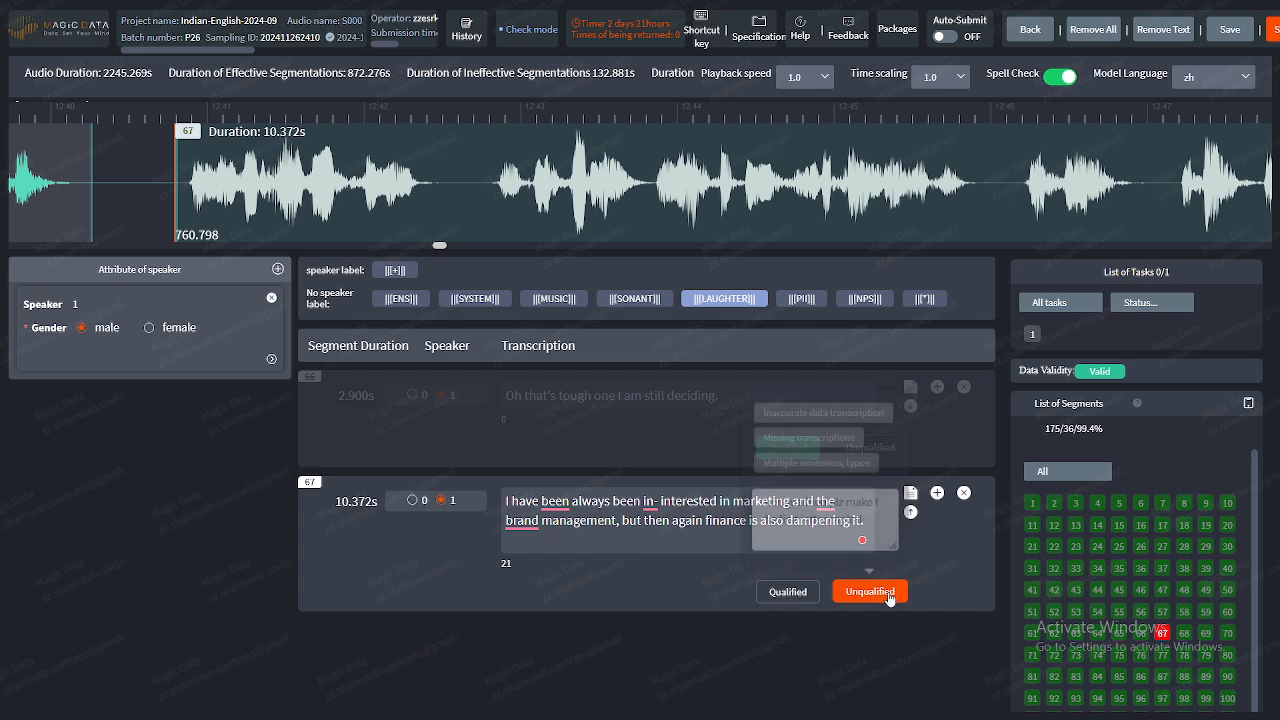
- Change the review result of segment 67 from Unqualified to Qualified
{"action": "left_click", "coordinate": [826, 519]}
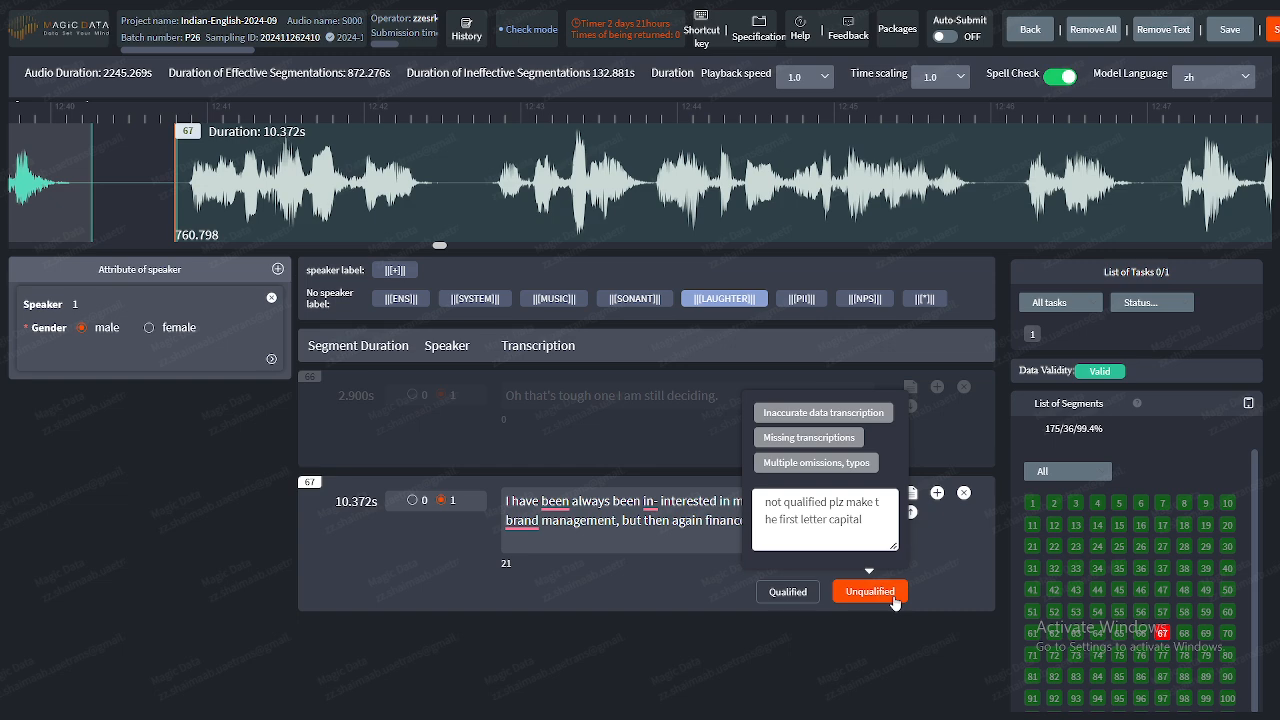
{"action": "left_click", "coordinate": [788, 592]}
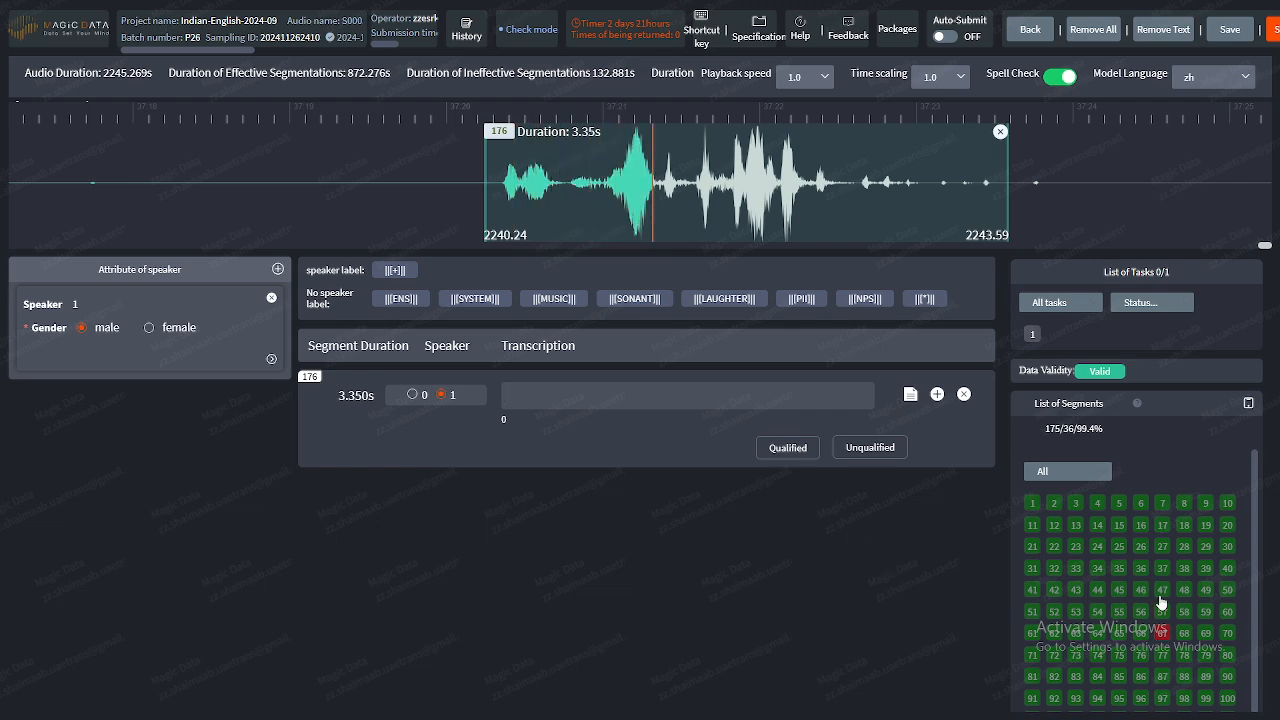
{"action": "left_click", "coordinate": [1162, 634]}
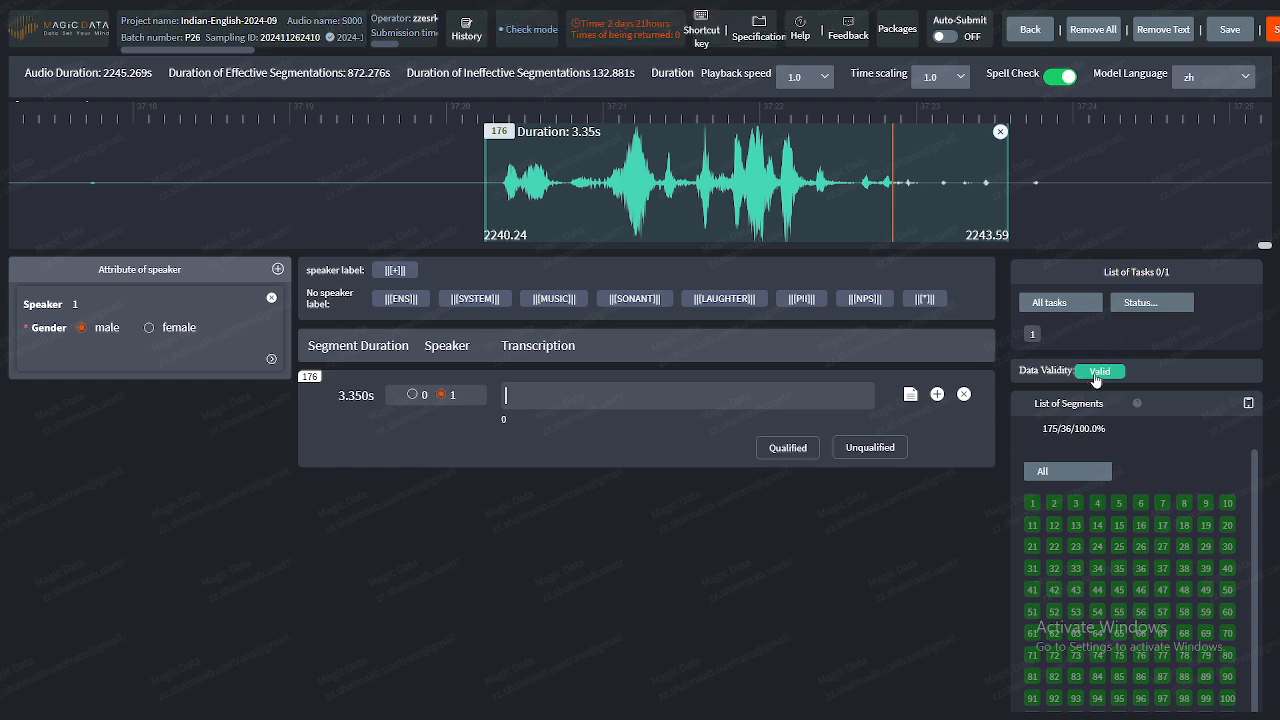
- Mark the data validity as Invalid with the reason "njnj"
{"action": "left_click", "coordinate": [1096, 373]}
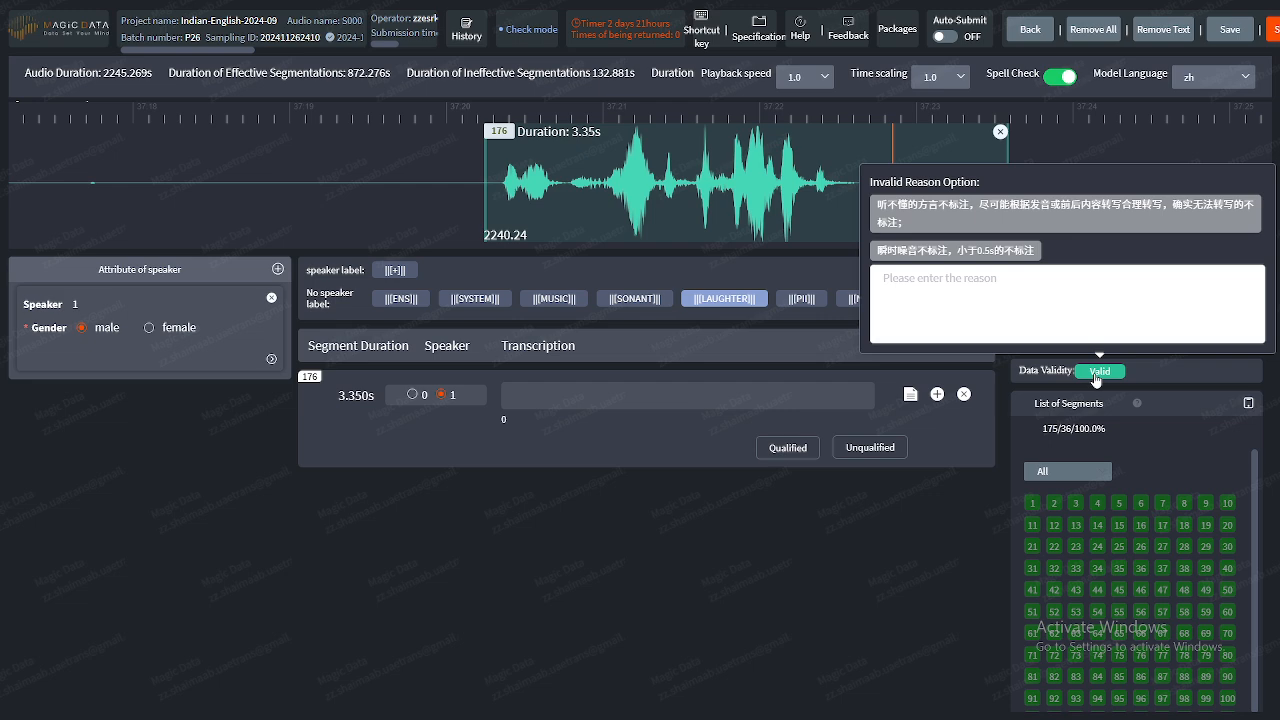
{"action": "left_click", "coordinate": [918, 286]}
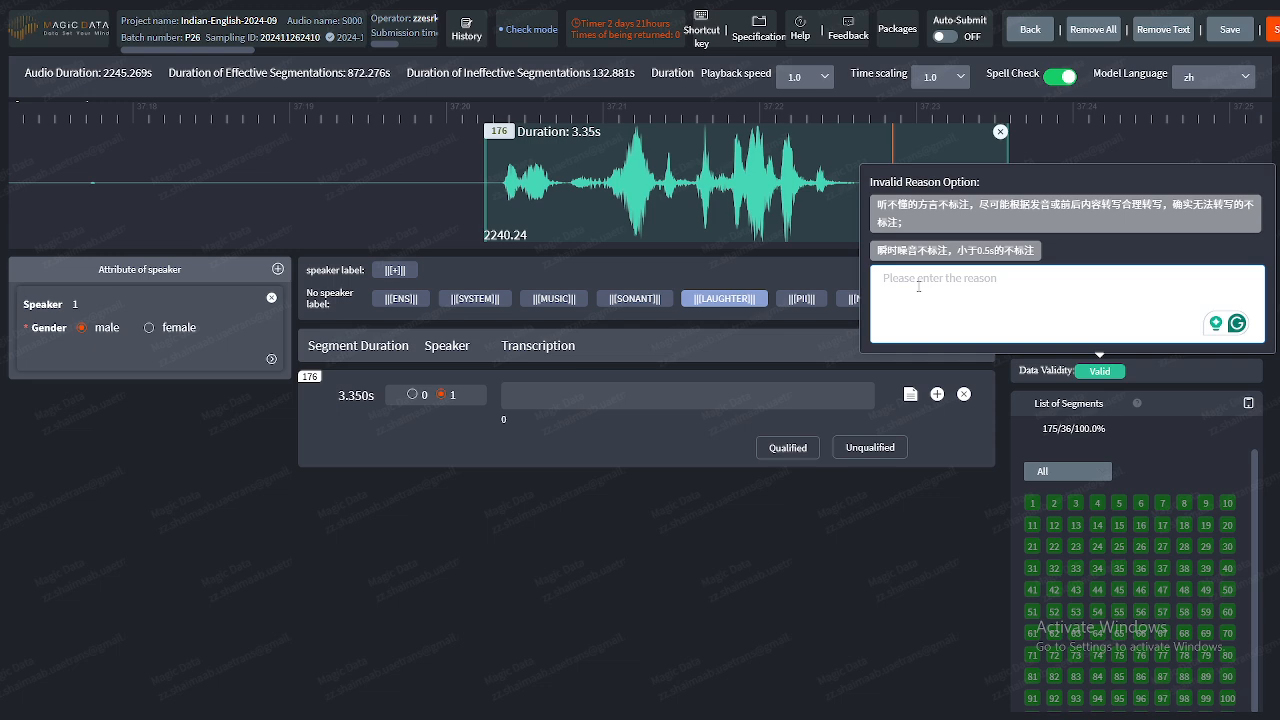
{"action": "type", "text": "njnj"}
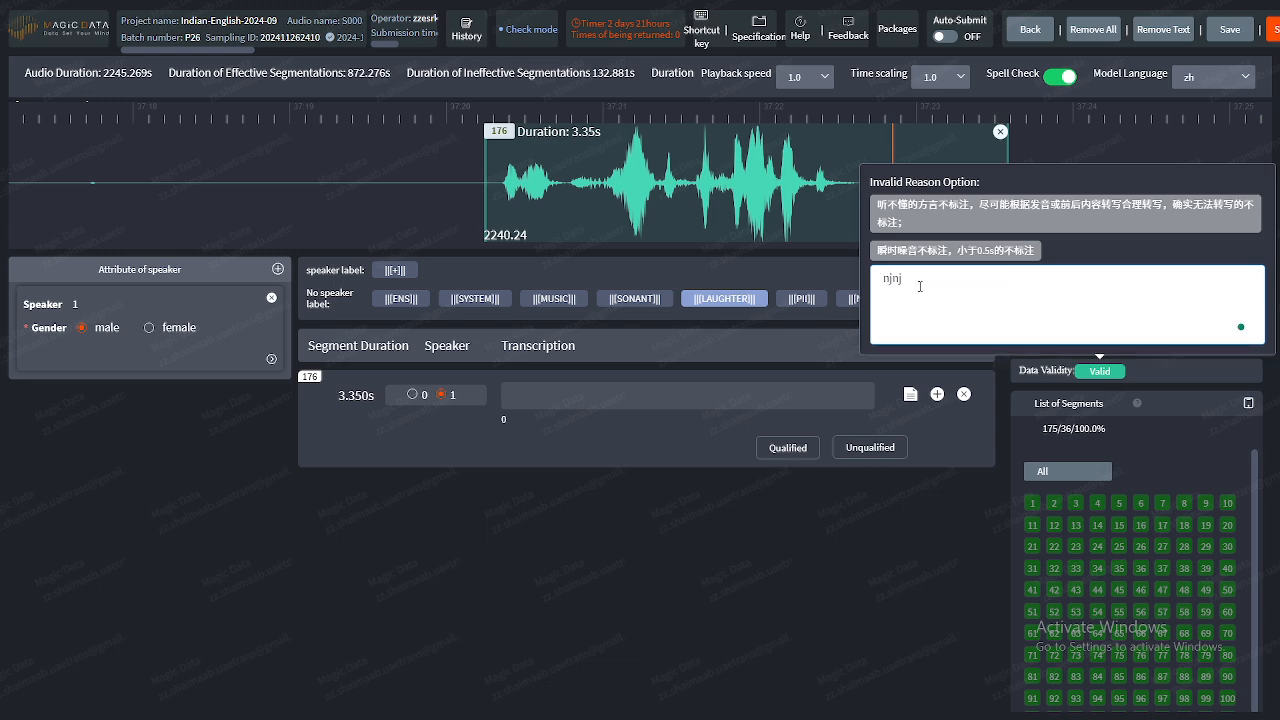
{"action": "left_click", "coordinate": [1169, 398]}
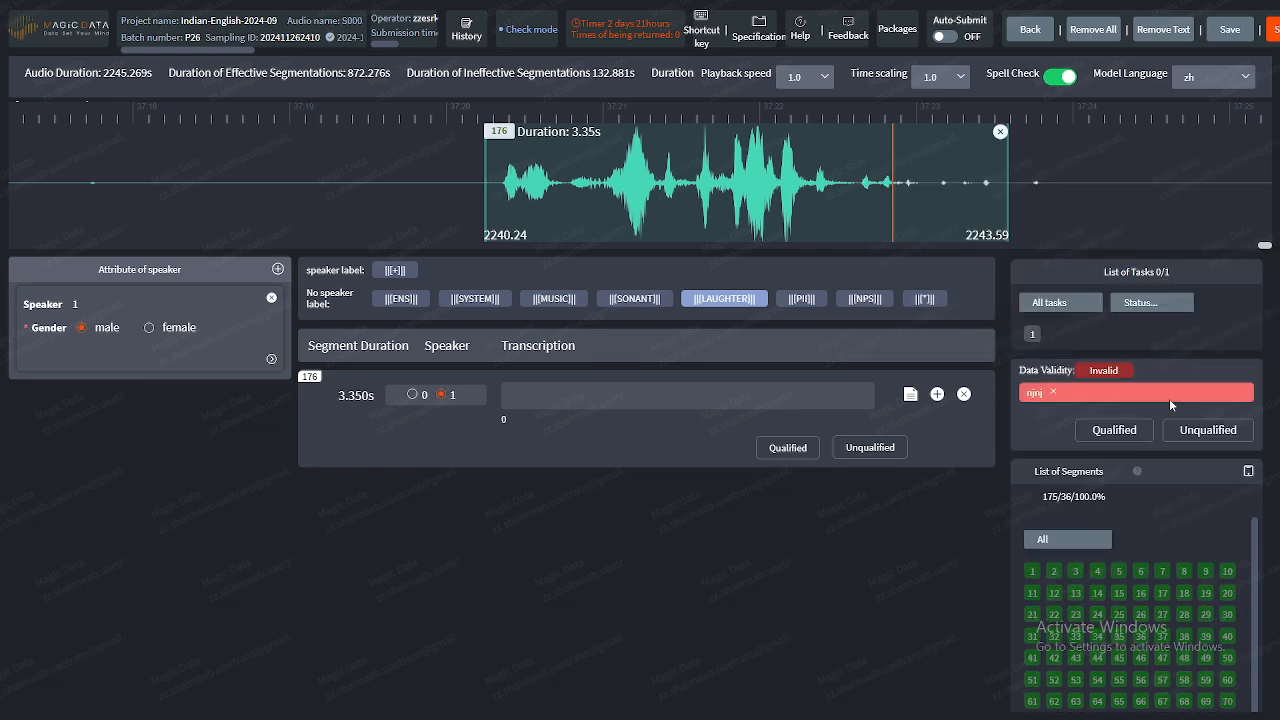
- Enter "first letter should be capital letter" as the disqualification reason for the invalid data
{"action": "left_click", "coordinate": [1200, 432]}
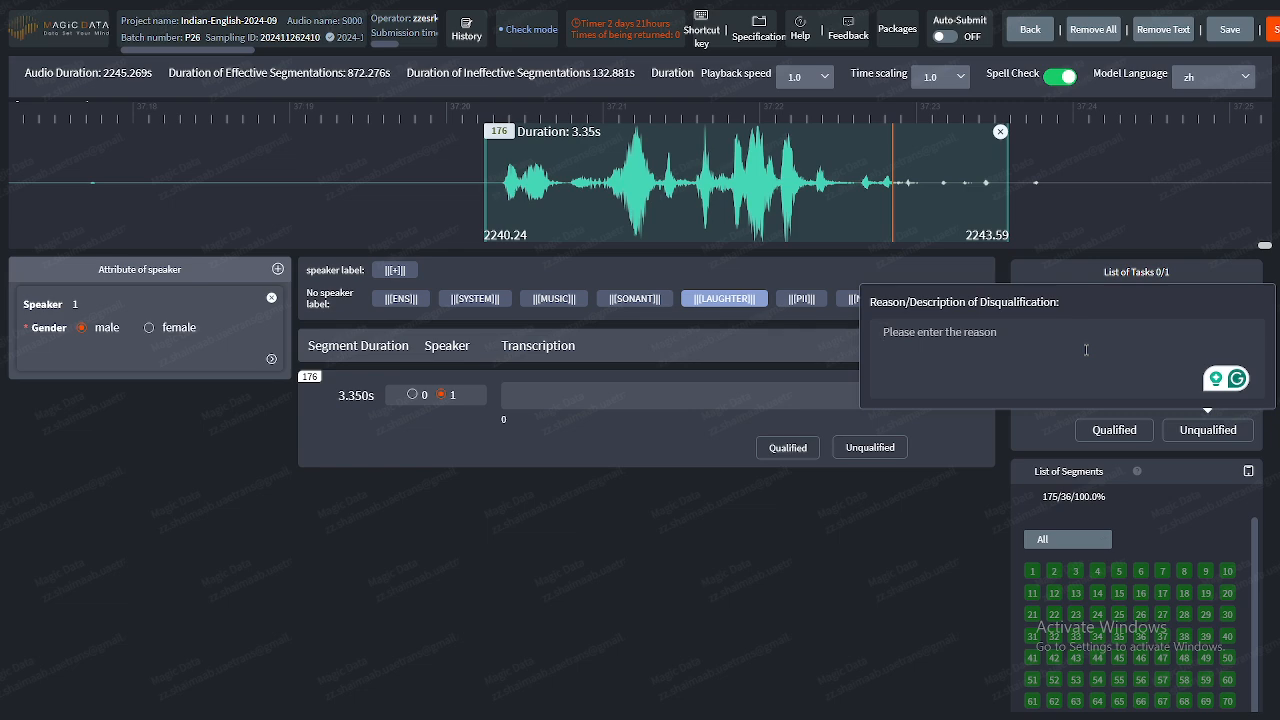
{"action": "type", "text": "first "}
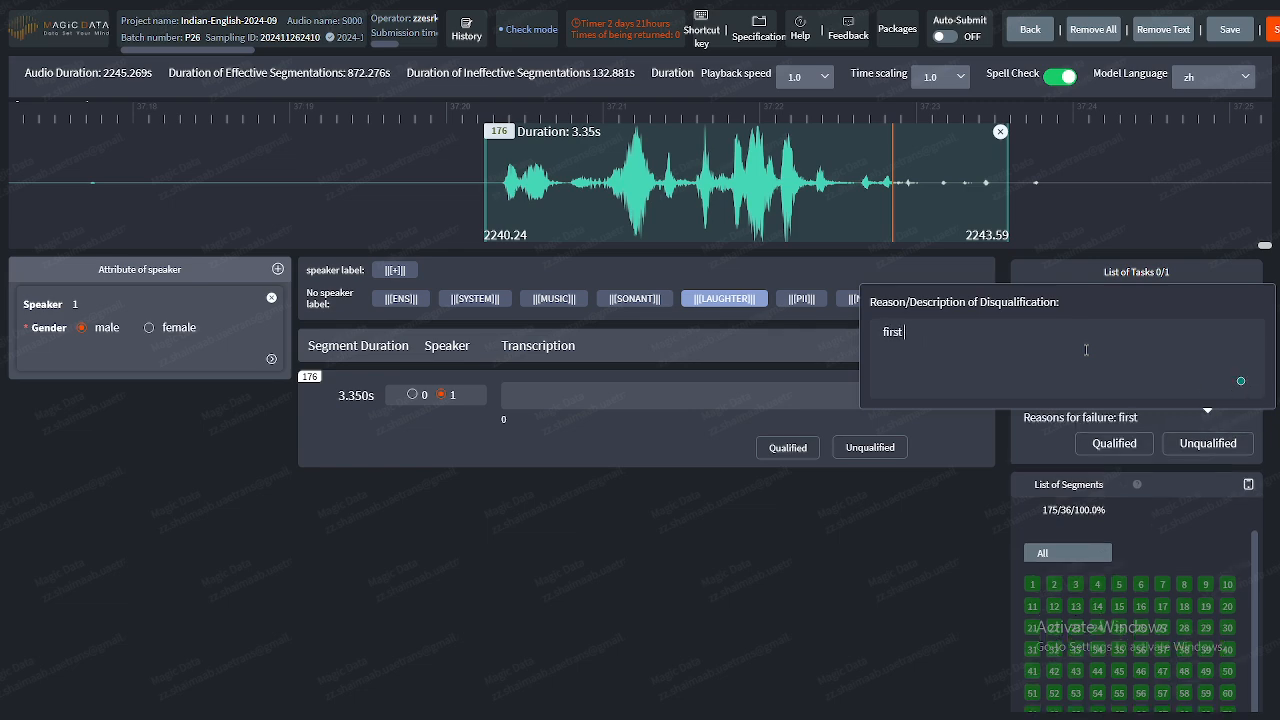
{"action": "type", "text": "letter should be a"}
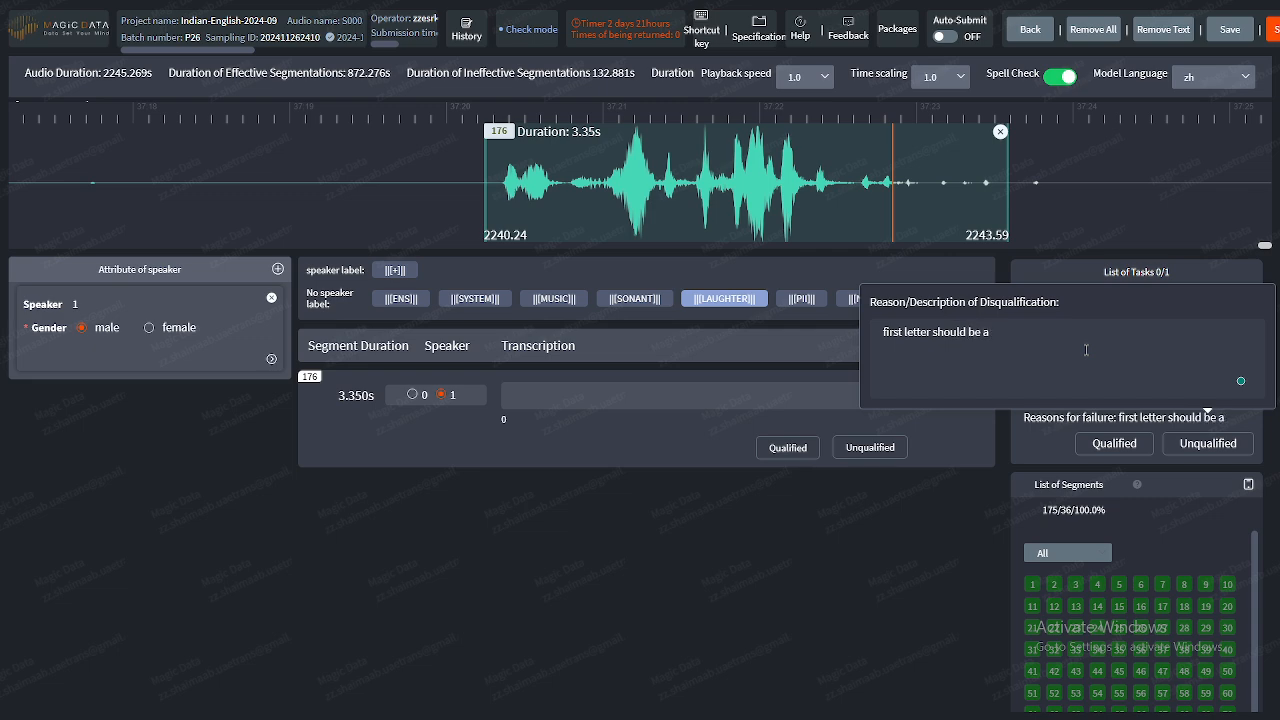
{"action": "key", "text": "BackSpace"}
{"action": "type", "text": "capiat"}
{"action": "key", "text": "BackSpace"}
{"action": "type", "text": "tal letter"}
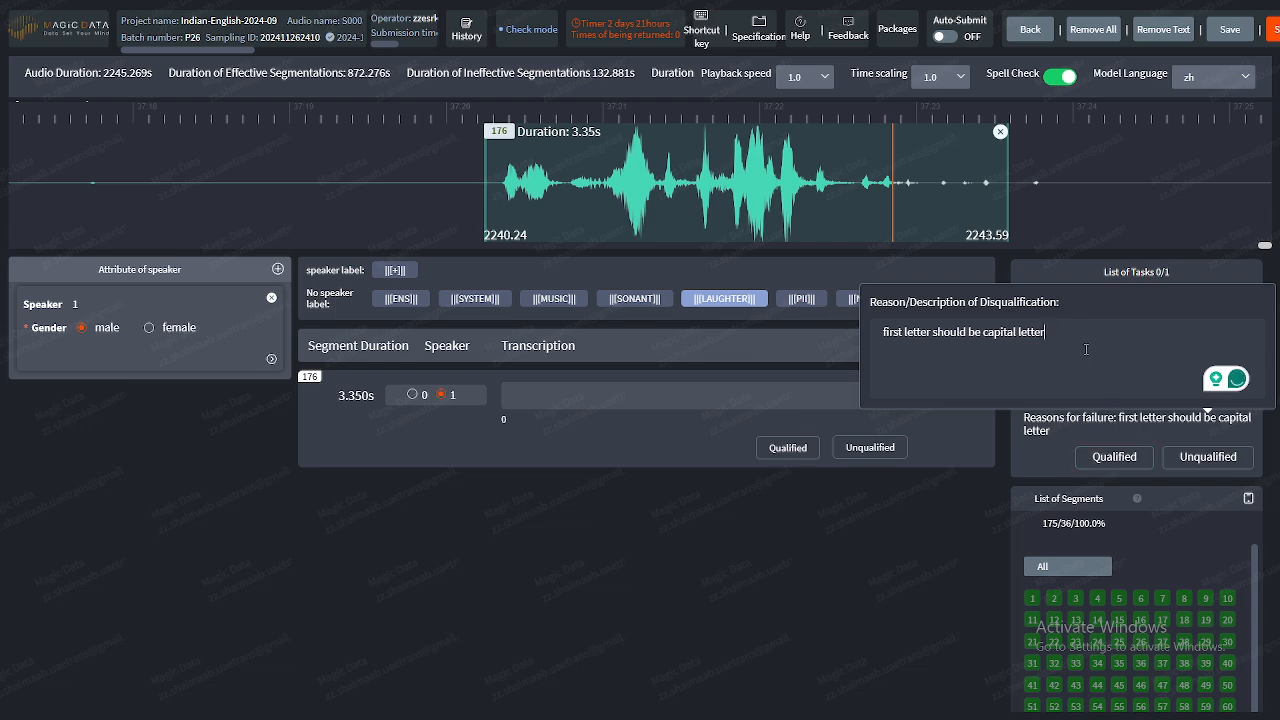
- Insert "in the sentence" after "first letter" in the disqualification reason and apply the Unqualified mark
{"action": "left_click", "coordinate": [935, 331]}
{"action": "type", "text": "in"}
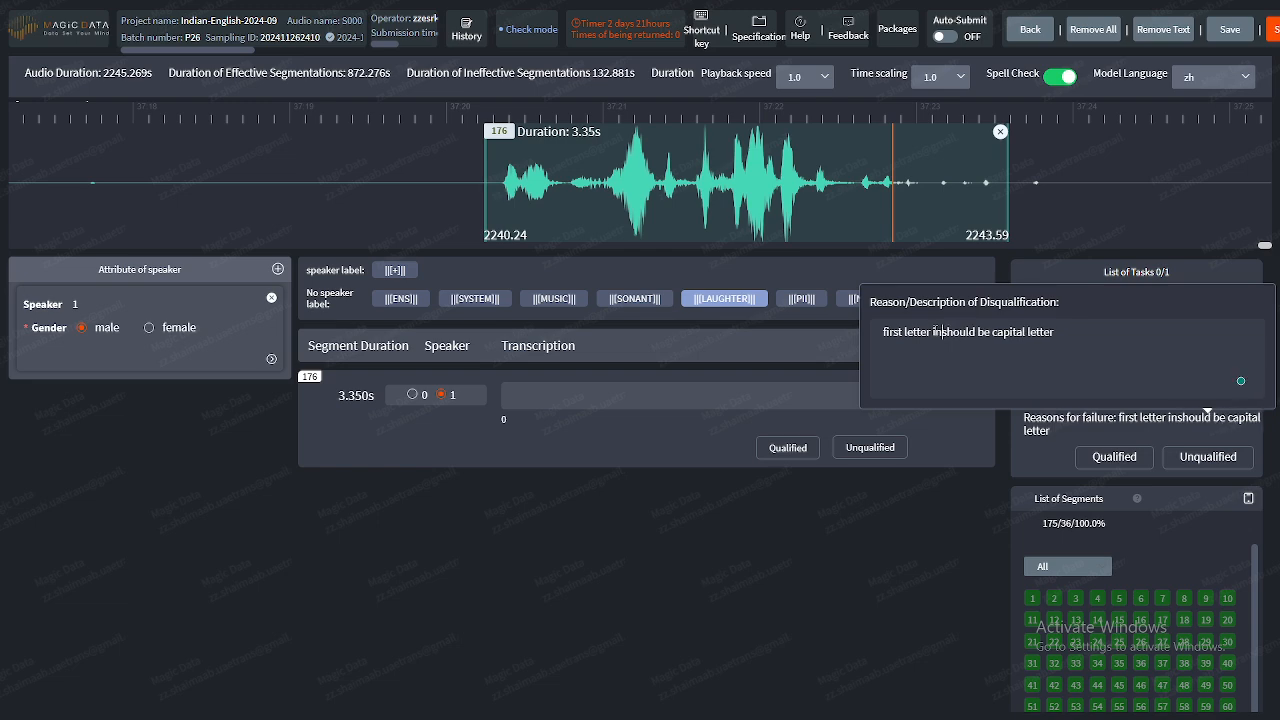
{"action": "type", "text": " the senten"}
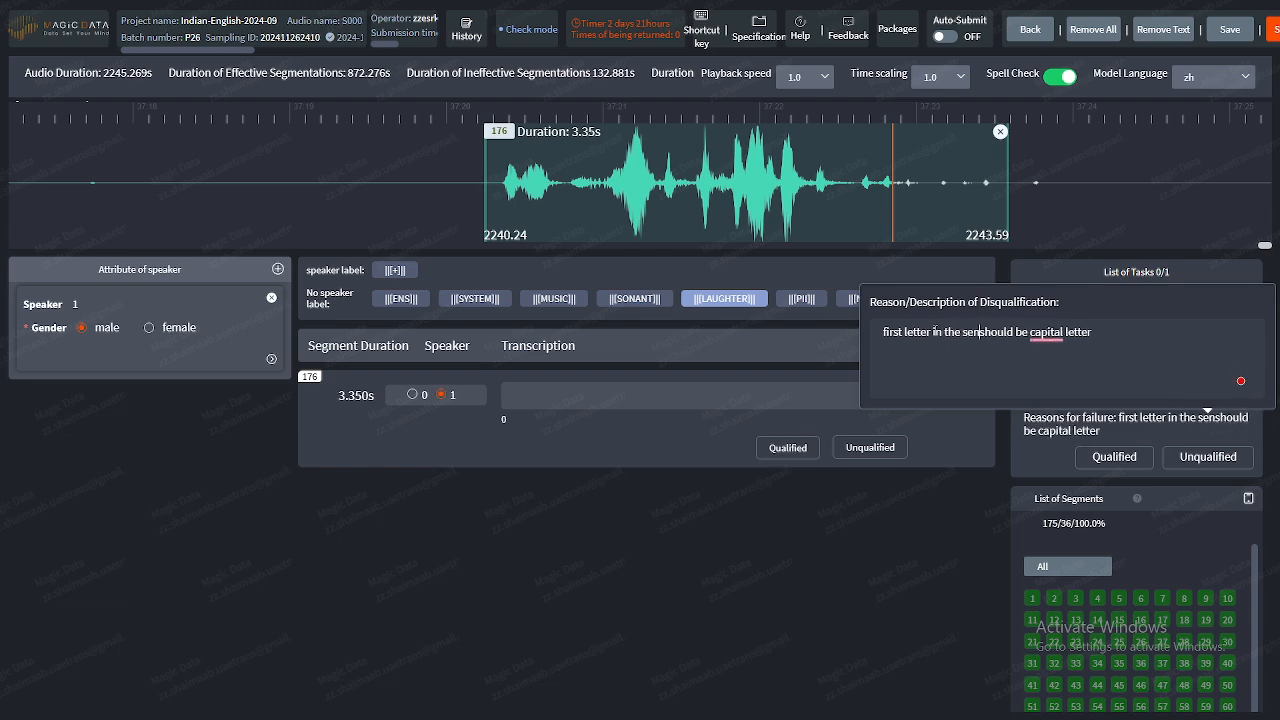
{"action": "type", "text": "ce"}
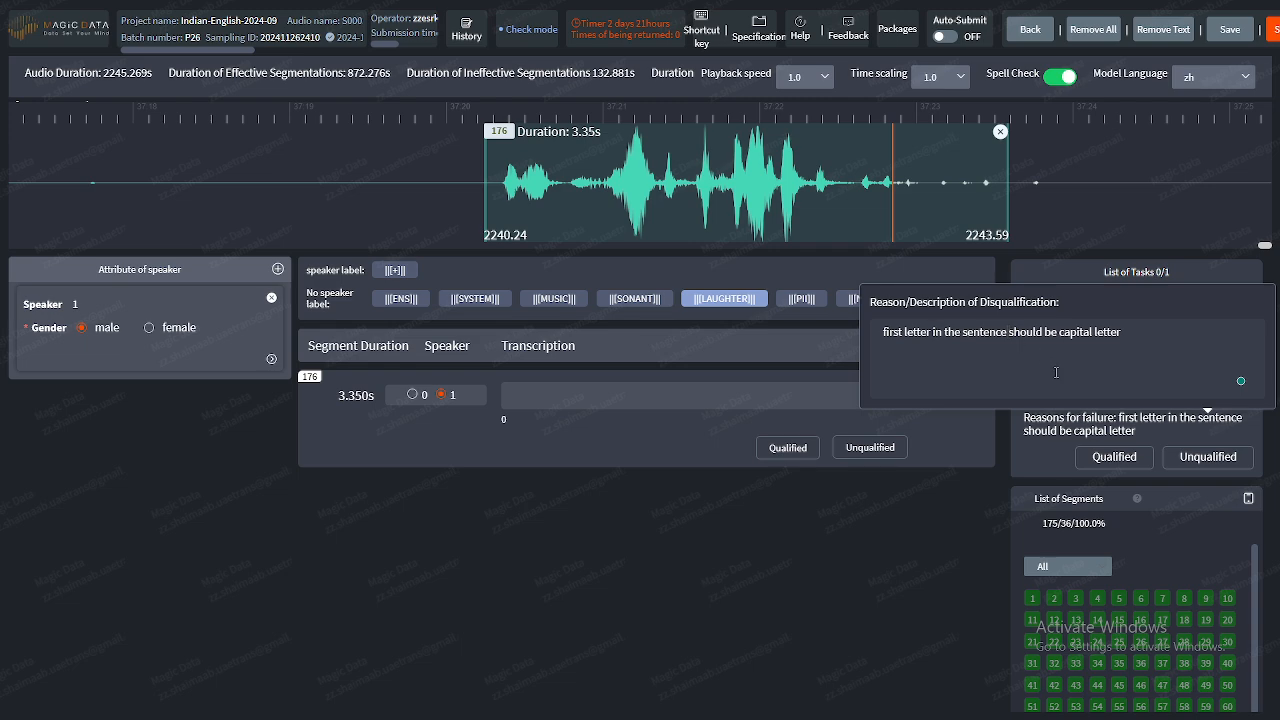
{"action": "left_click", "coordinate": [1161, 435]}
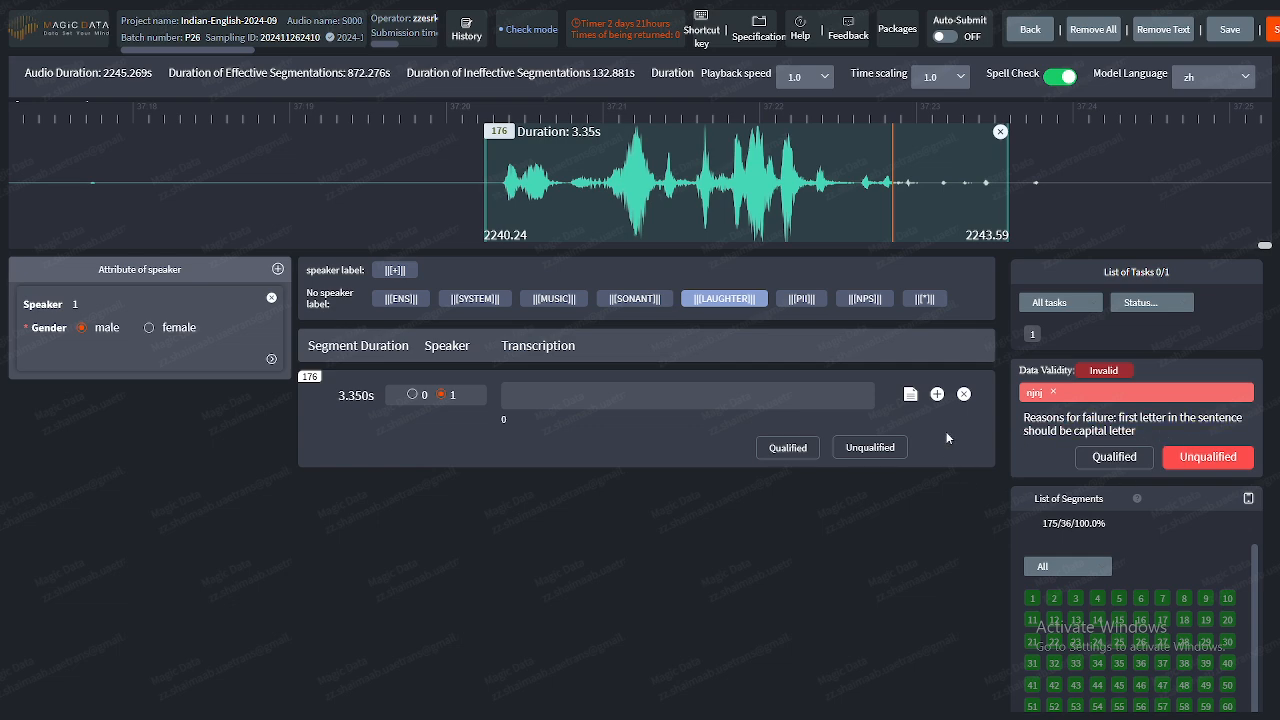
- Review the saved disqualification reason, close it, and remove the "njnj" invalid reason from the data validity
{"action": "left_click", "coordinate": [1187, 456]}
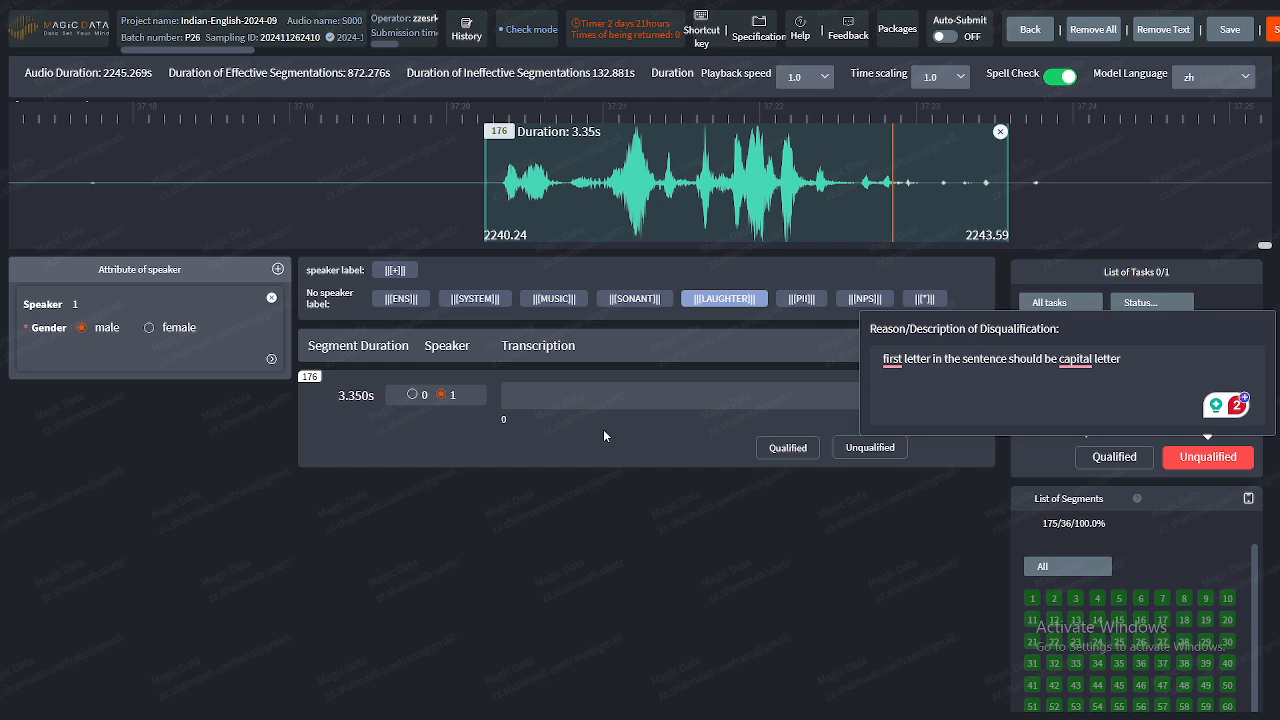
{"action": "left_click", "coordinate": [1038, 461]}
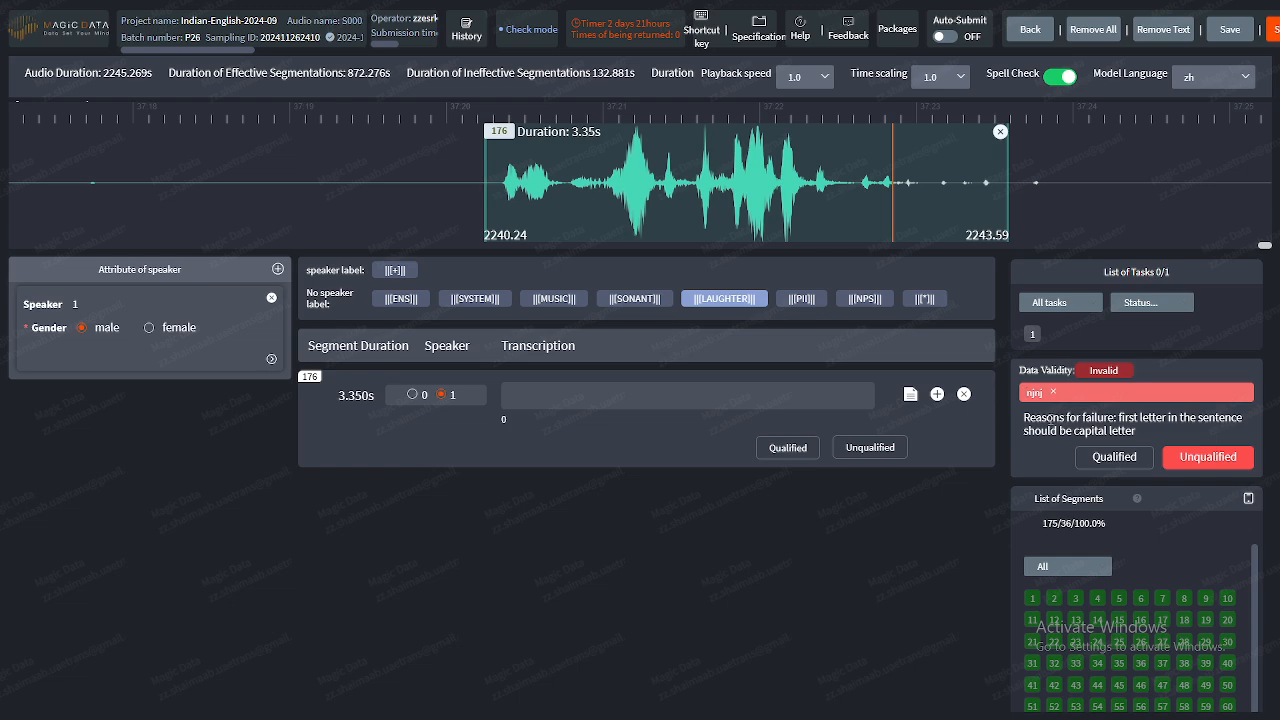
{"action": "left_click", "coordinate": [1054, 394]}
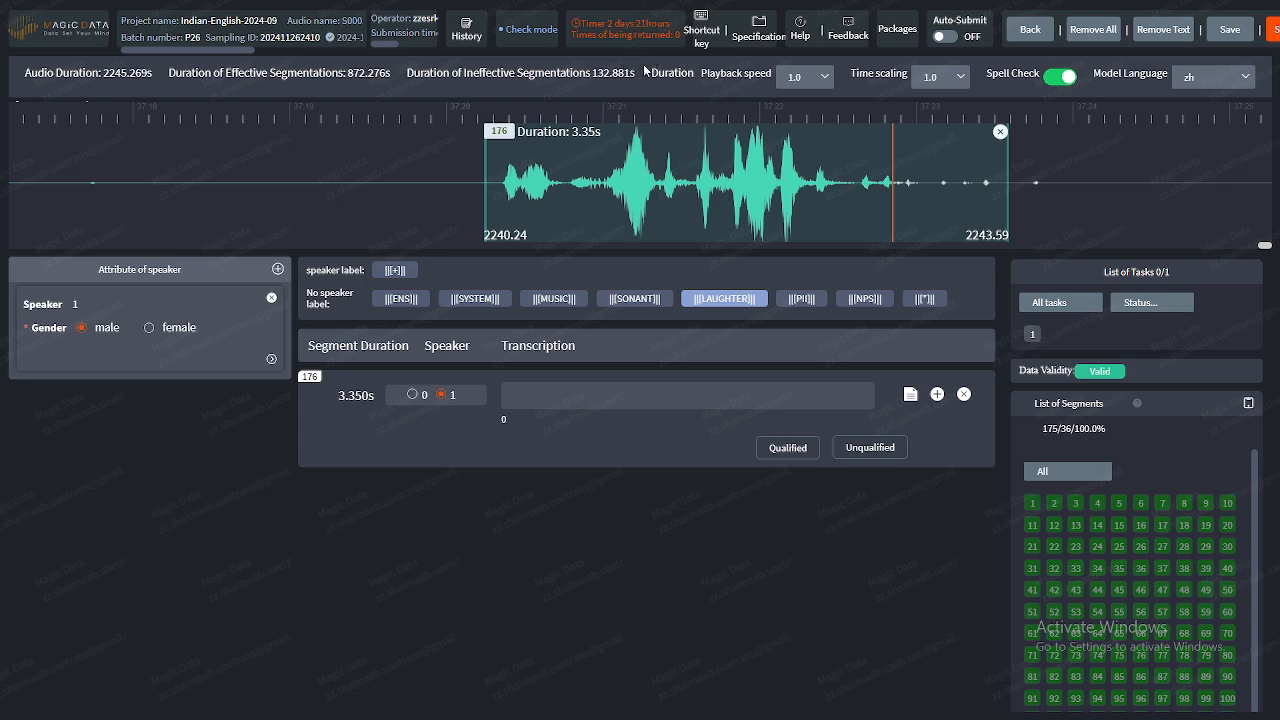
- Create a very short segment at about 2239.4 s before the last segment and shorten it to about 0.01 s
{"action": "left_click", "coordinate": [352, 153]}
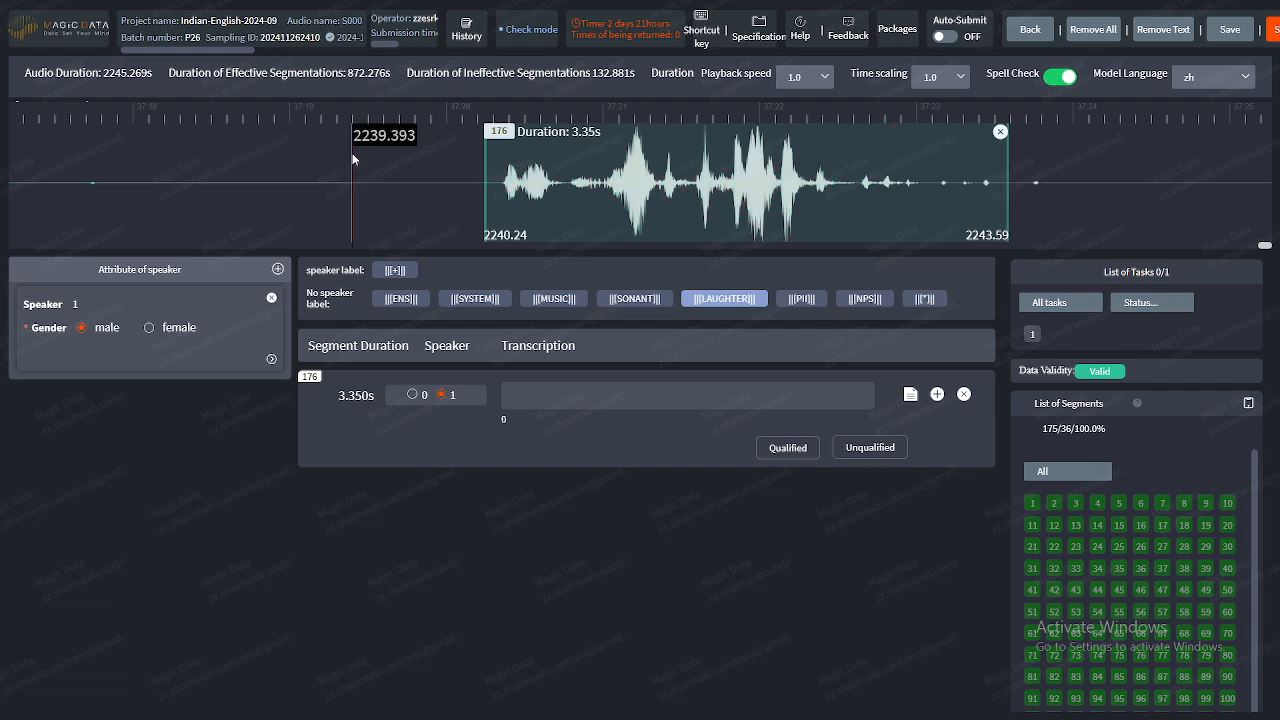
{"action": "left_click_drag", "start_coordinate": [356, 153], "coordinate": [357, 153]}
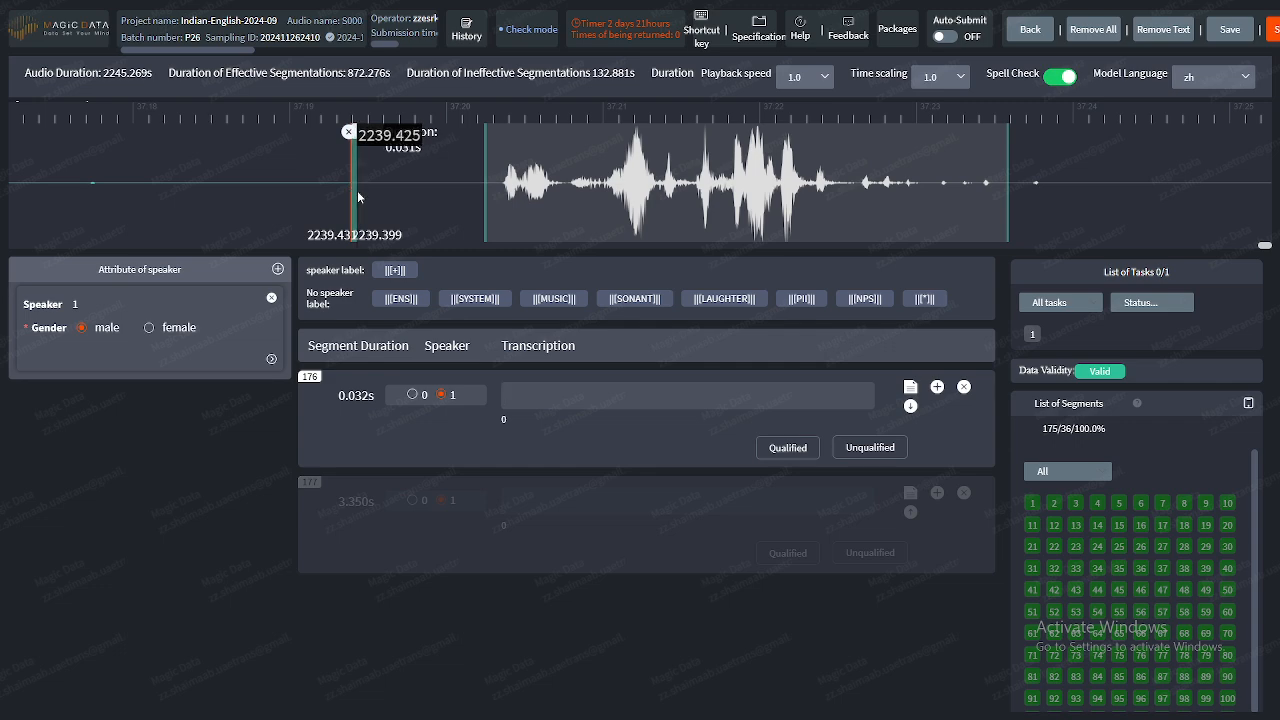
{"action": "left_click_drag", "start_coordinate": [356, 191], "coordinate": [351, 191]}
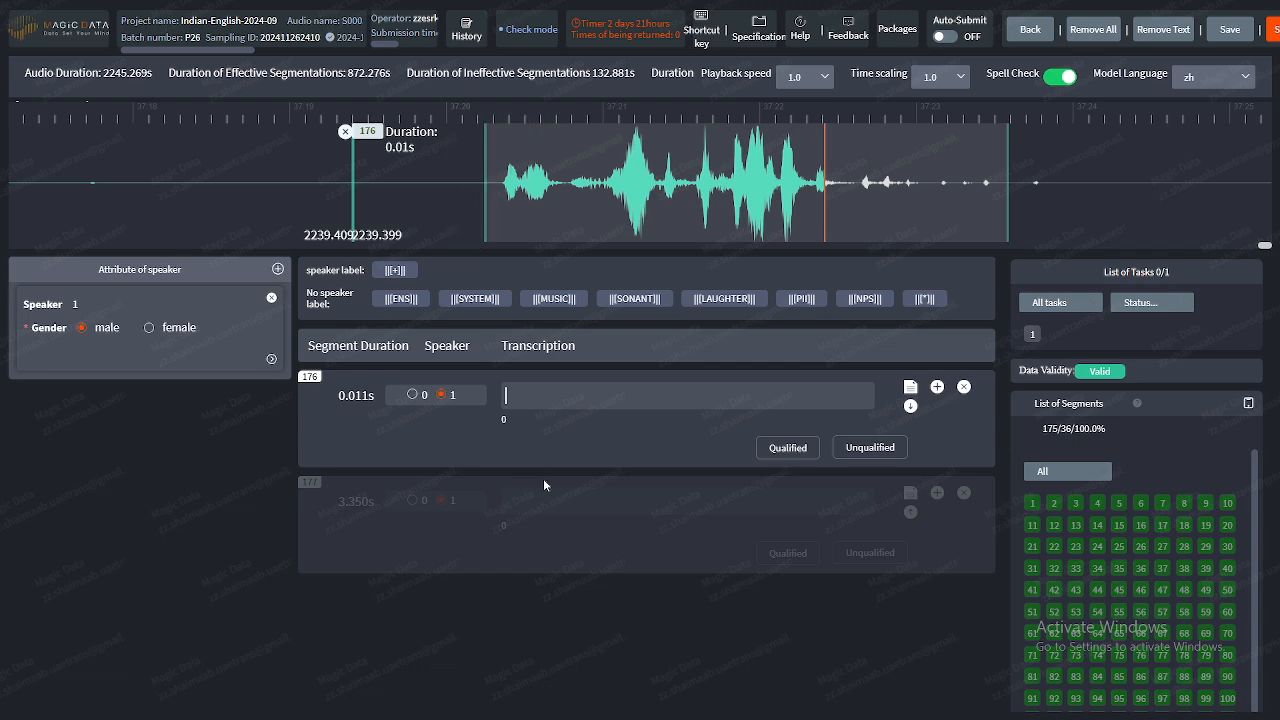
- Compare the last segment with the very short one before it, and delete the short segment
{"action": "left_click", "coordinate": [661, 500]}
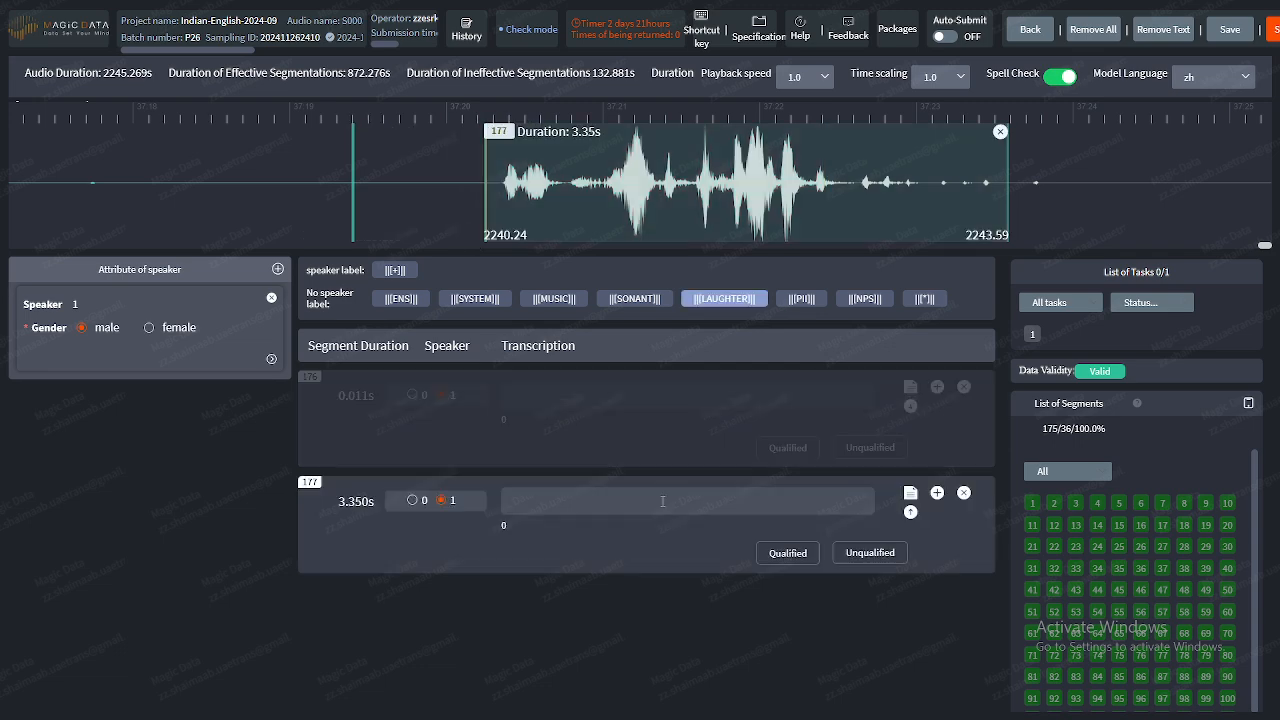
{"action": "left_click", "coordinate": [654, 444]}
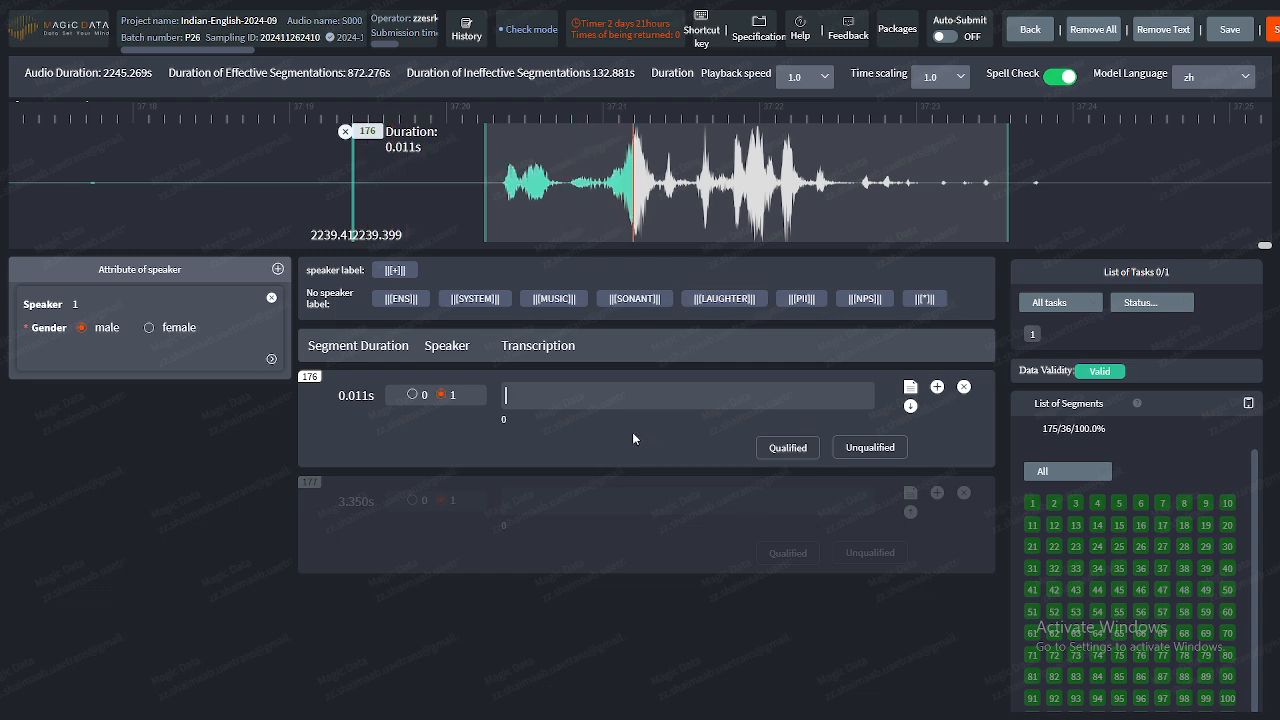
{"action": "left_click", "coordinate": [346, 136]}
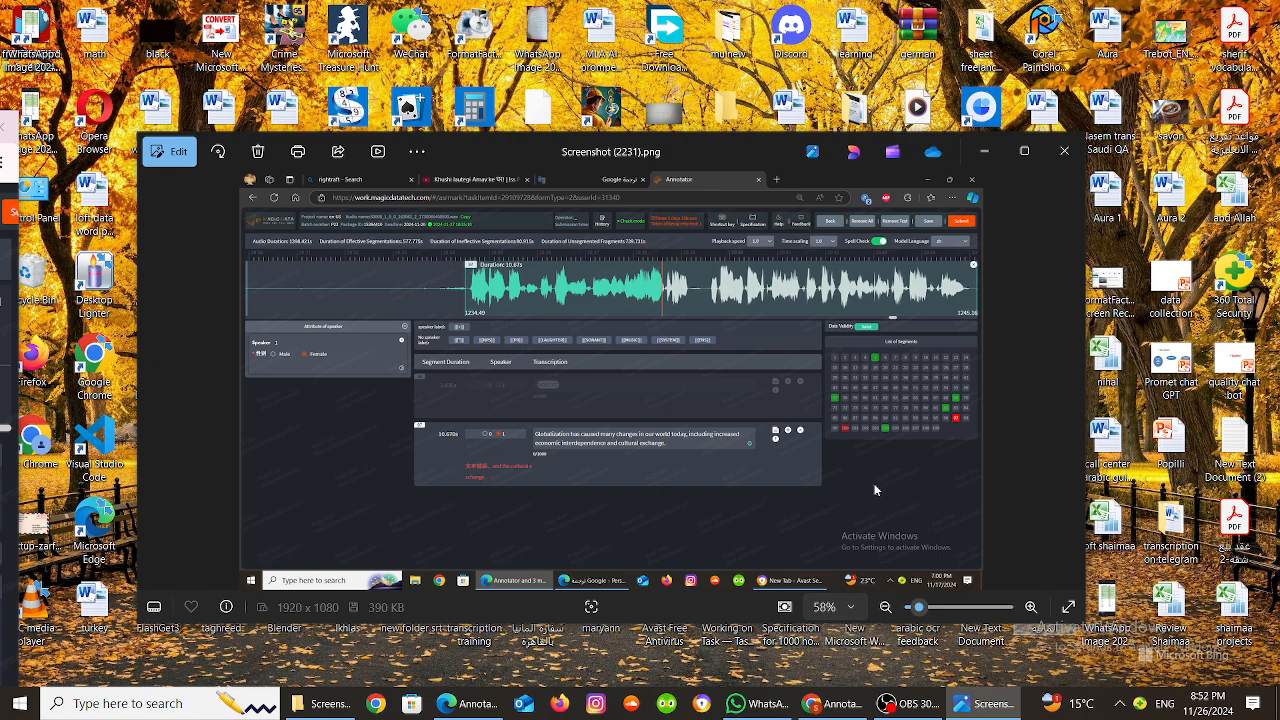
- Look back through the earlier screenshots to Screenshot (2226).png and enlarge its success message to 278%
{"action": "left_click", "coordinate": [157, 374]}
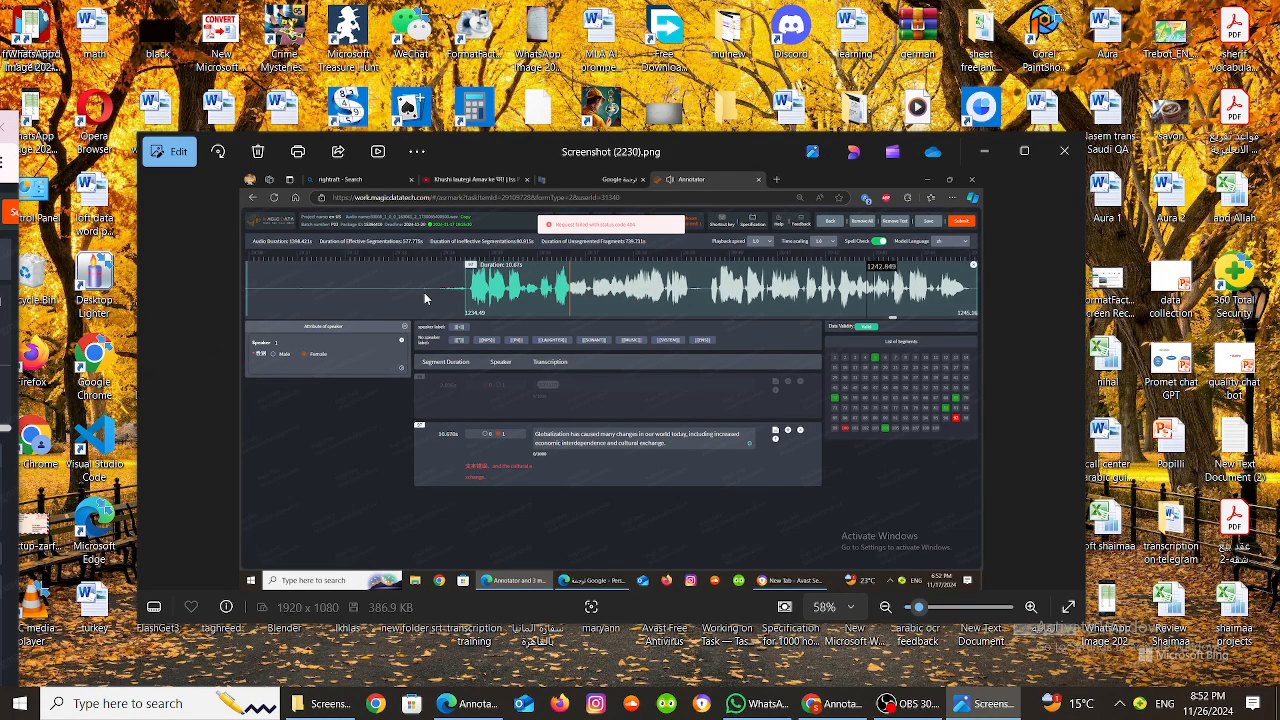
{"action": "left_click", "coordinate": [150, 384]}
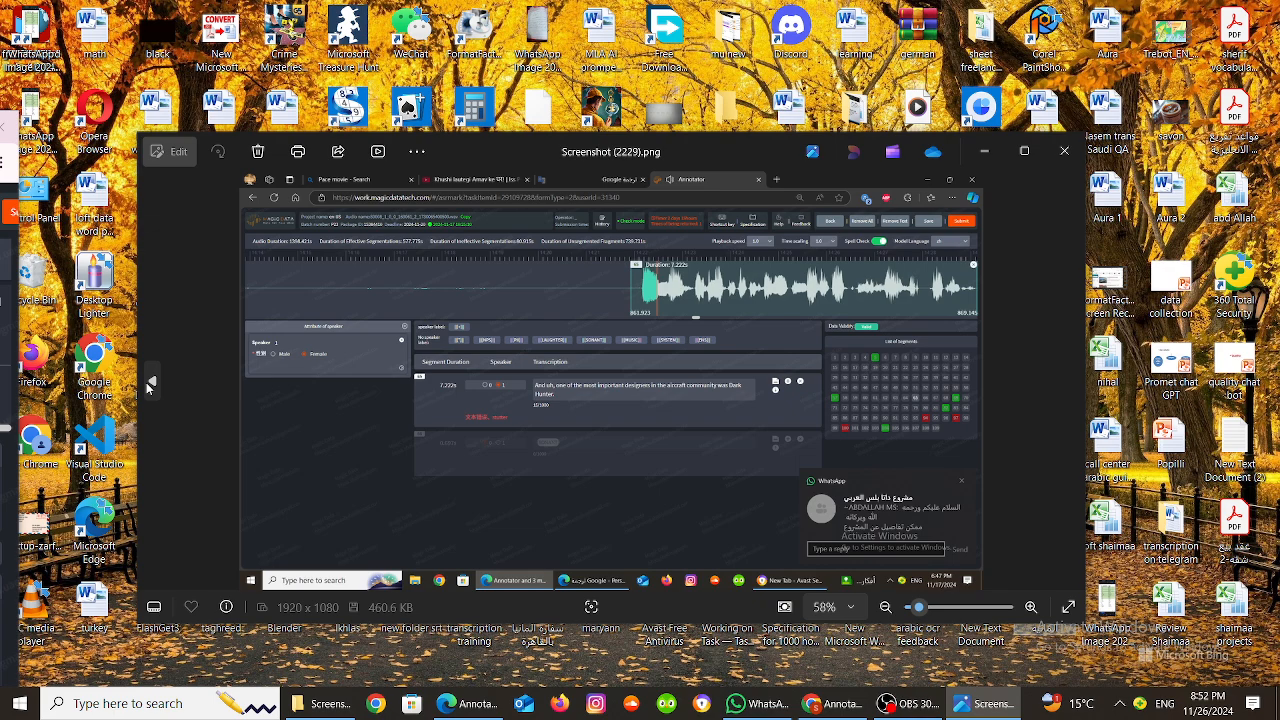
{"action": "left_click", "coordinate": [148, 385]}
{"action": "left_click", "coordinate": [148, 385]}
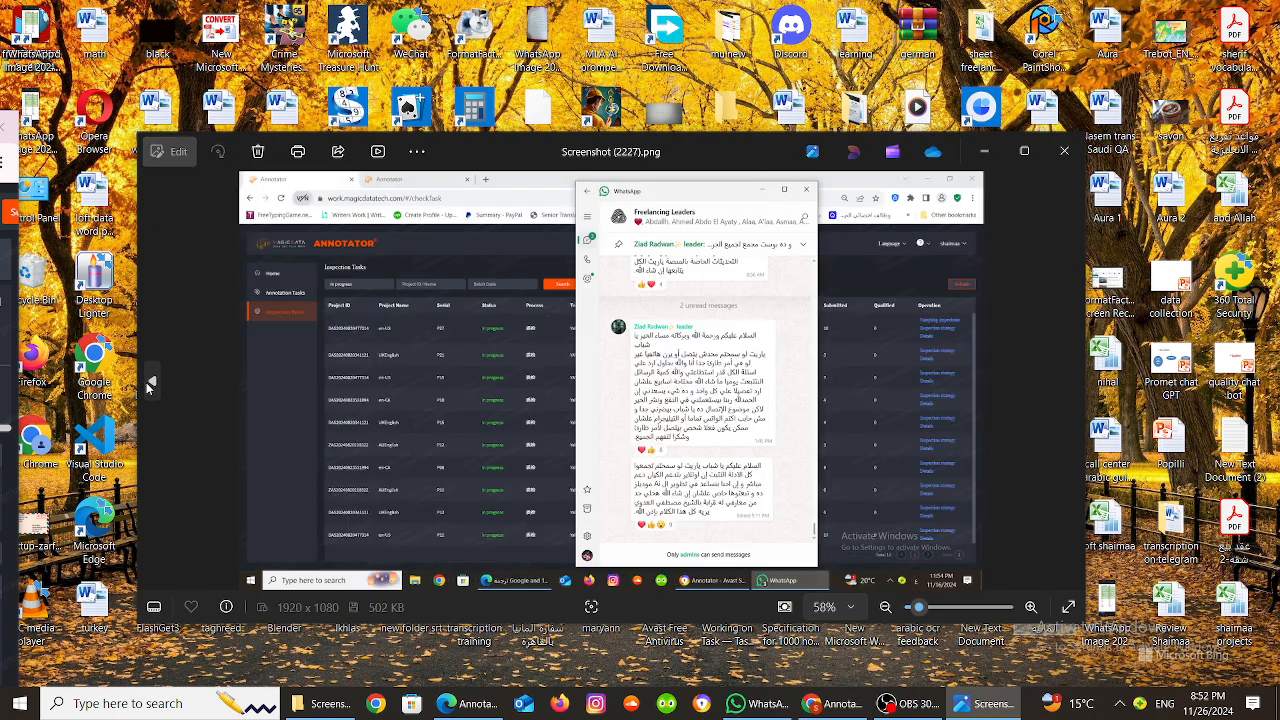
{"action": "left_click", "coordinate": [148, 385]}
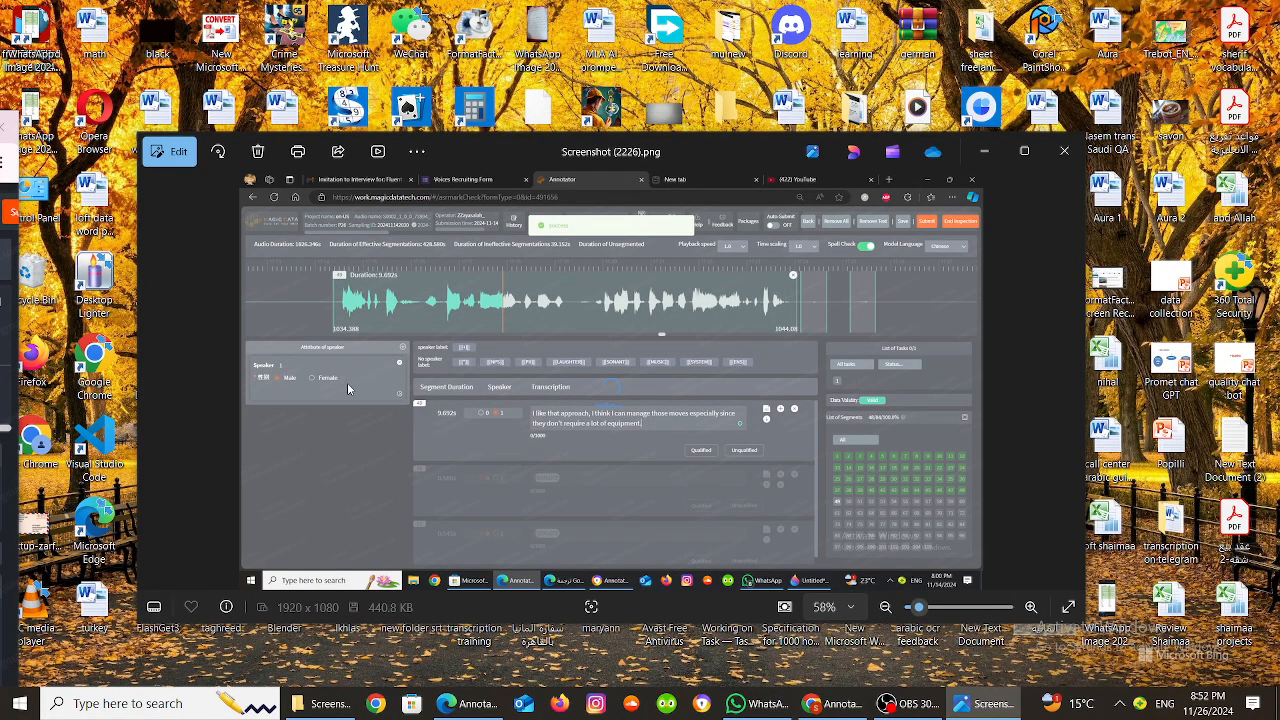
{"action": "left_click", "coordinate": [944, 607]}
{"action": "left_click_drag", "start_coordinate": [690, 302], "coordinate": [607, 528]}
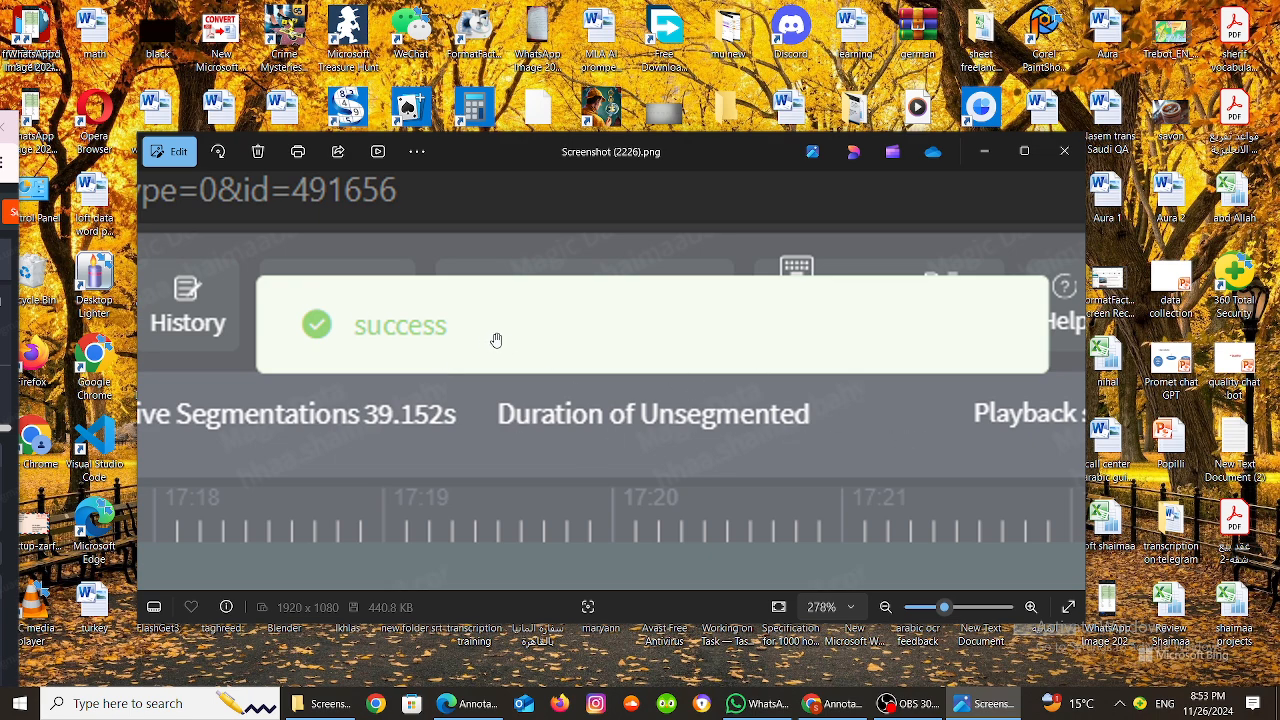
- Look back through the earlier screenshots from Screenshot (2225).png to Screenshot (2213).png, and close the image viewer
{"action": "left_click", "coordinate": [154, 384]}
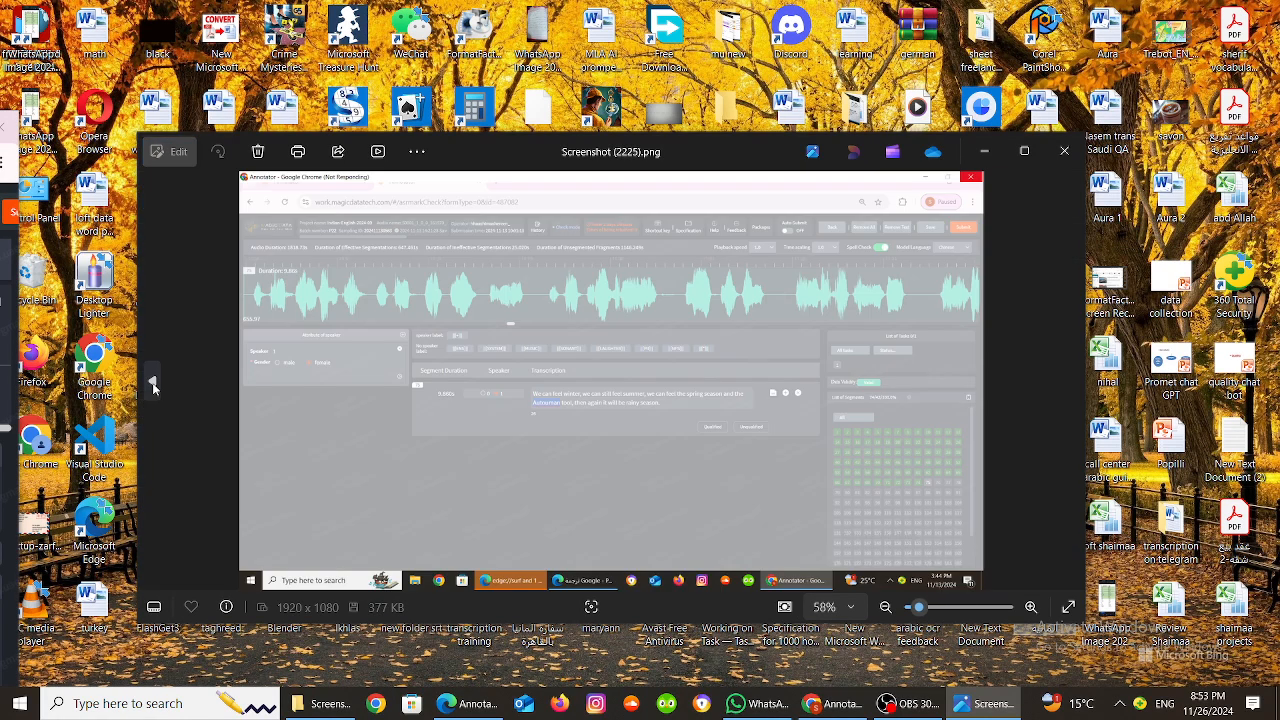
{"action": "left_click", "coordinate": [154, 384]}
{"action": "left_click", "coordinate": [153, 382]}
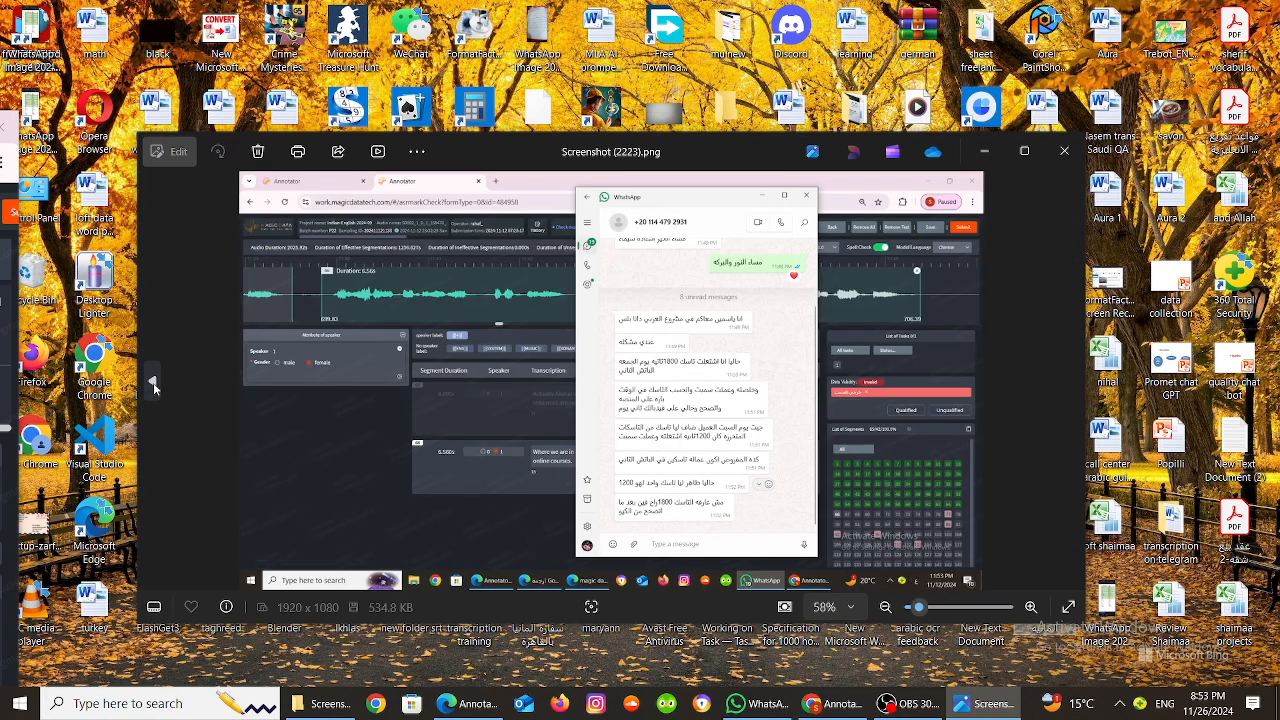
{"action": "left_click", "coordinate": [153, 382]}
{"action": "left_click", "coordinate": [153, 382]}
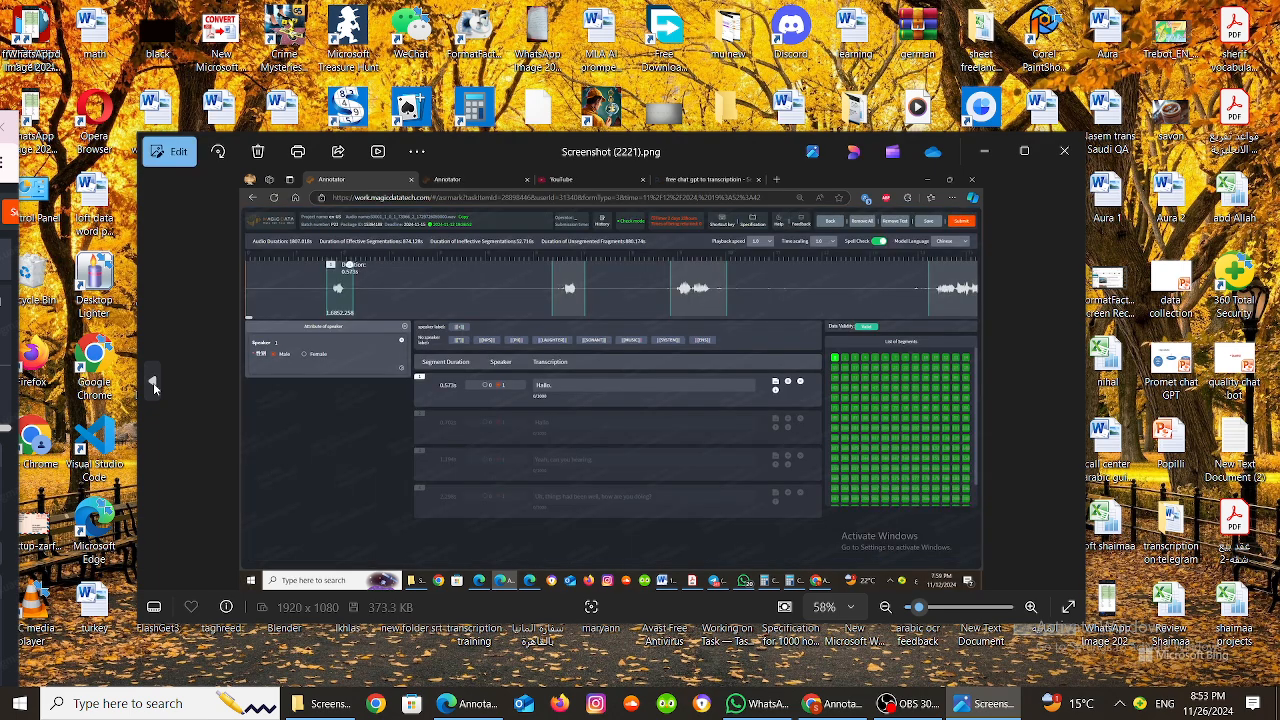
{"action": "left_click", "coordinate": [153, 382]}
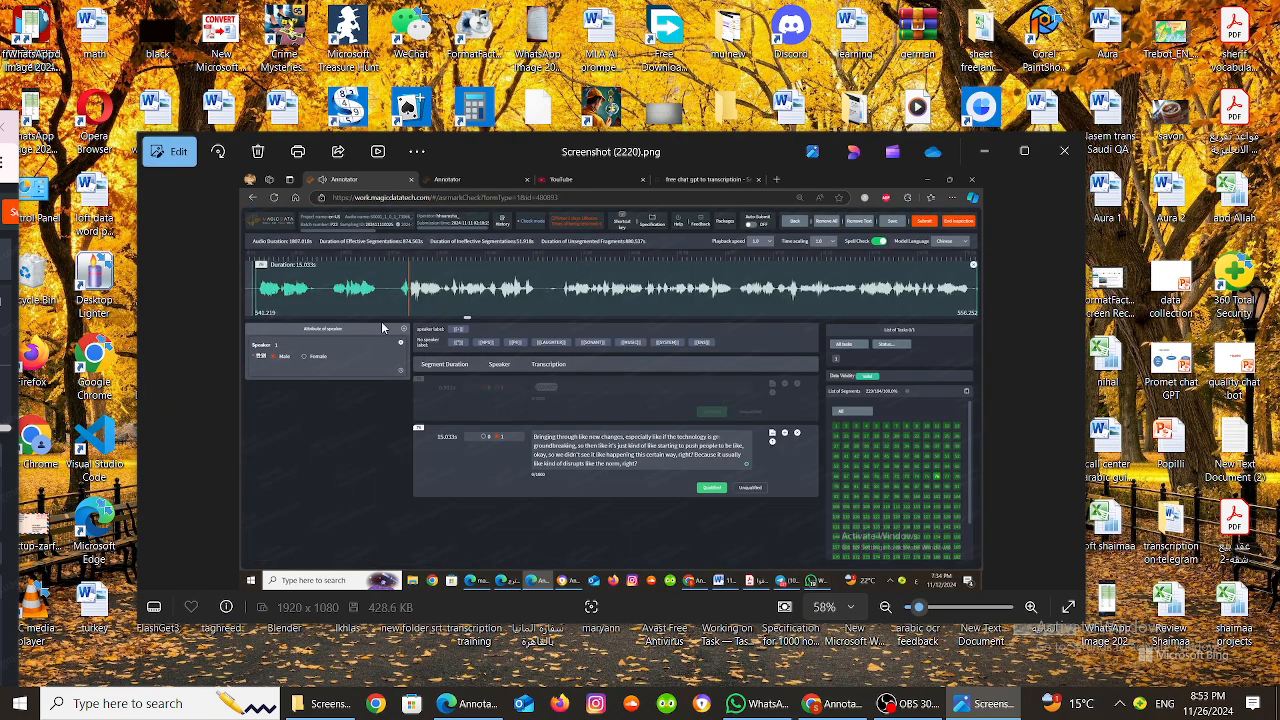
{"action": "left_click", "coordinate": [155, 380]}
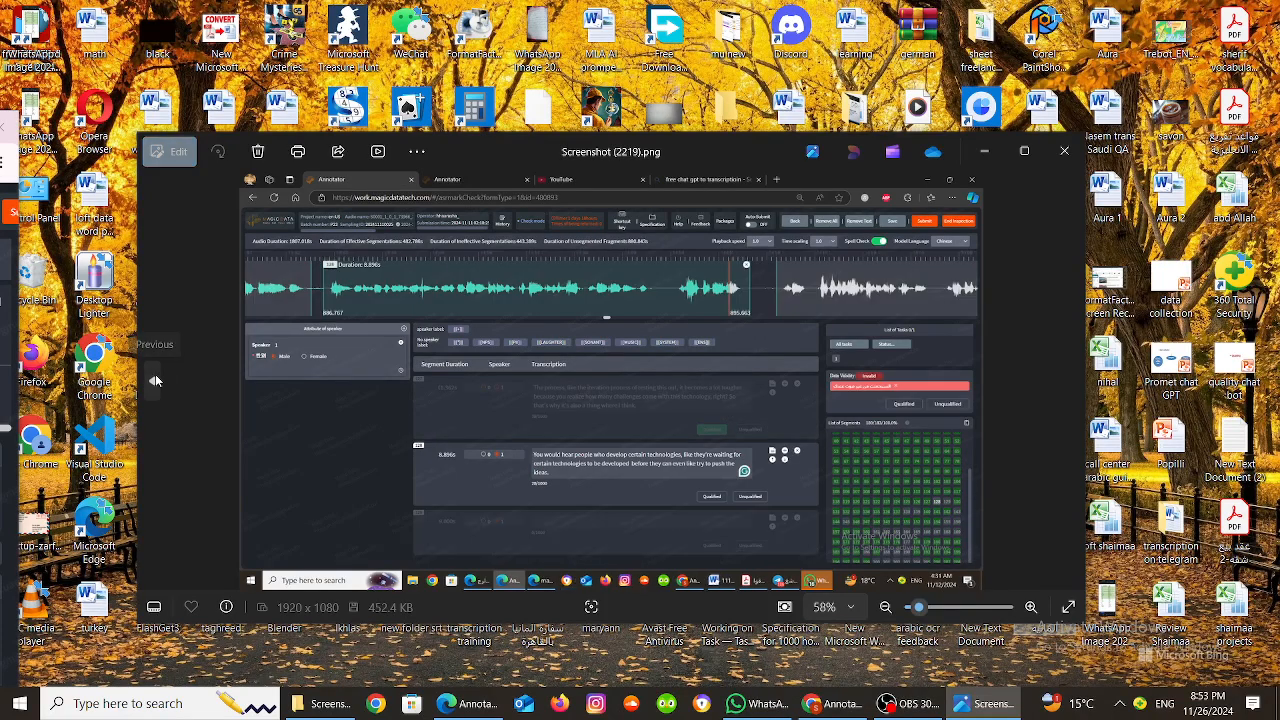
{"action": "left_click", "coordinate": [155, 380]}
{"action": "left_click", "coordinate": [155, 380]}
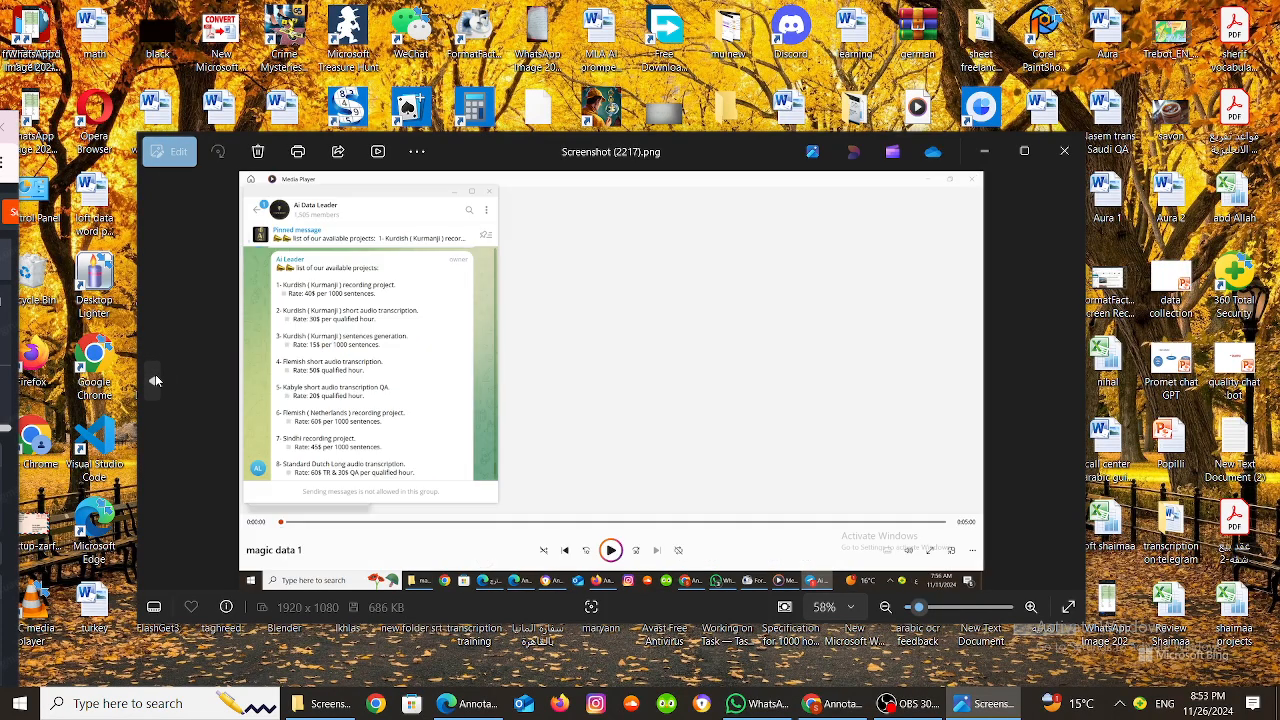
{"action": "left_click", "coordinate": [155, 380]}
{"action": "left_click", "coordinate": [155, 380]}
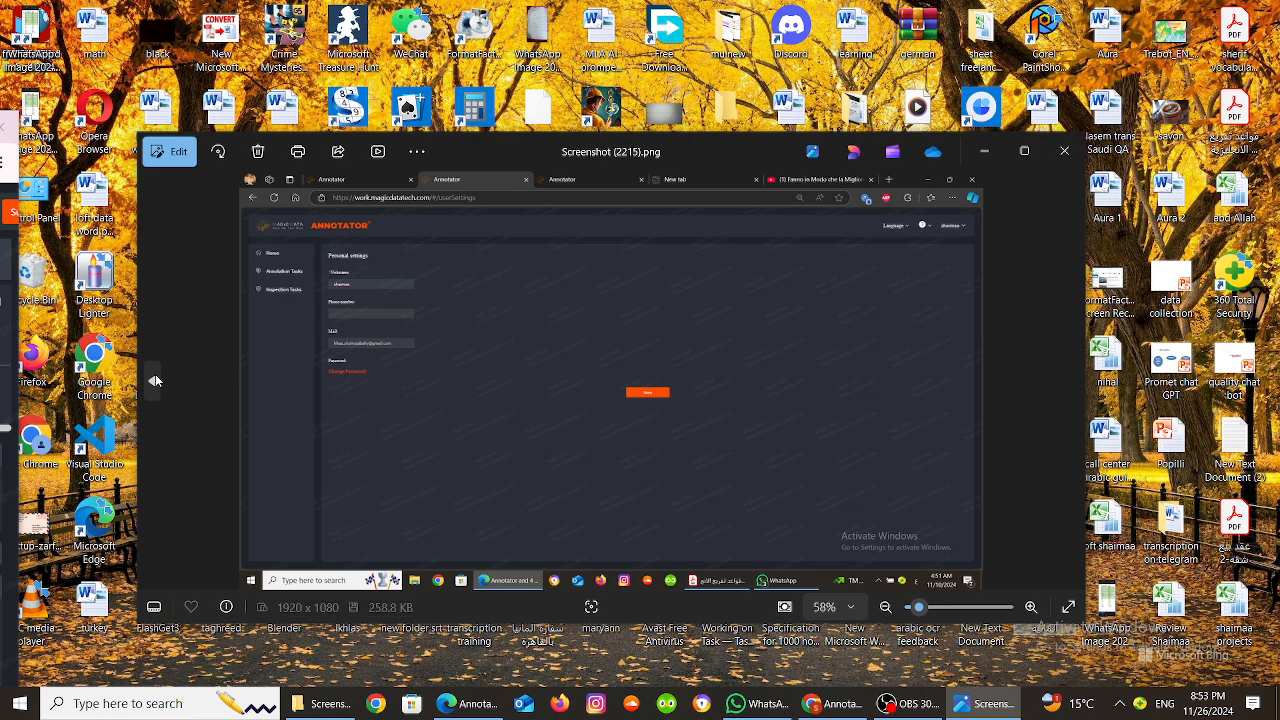
{"action": "left_click", "coordinate": [155, 380]}
{"action": "left_click", "coordinate": [155, 380]}
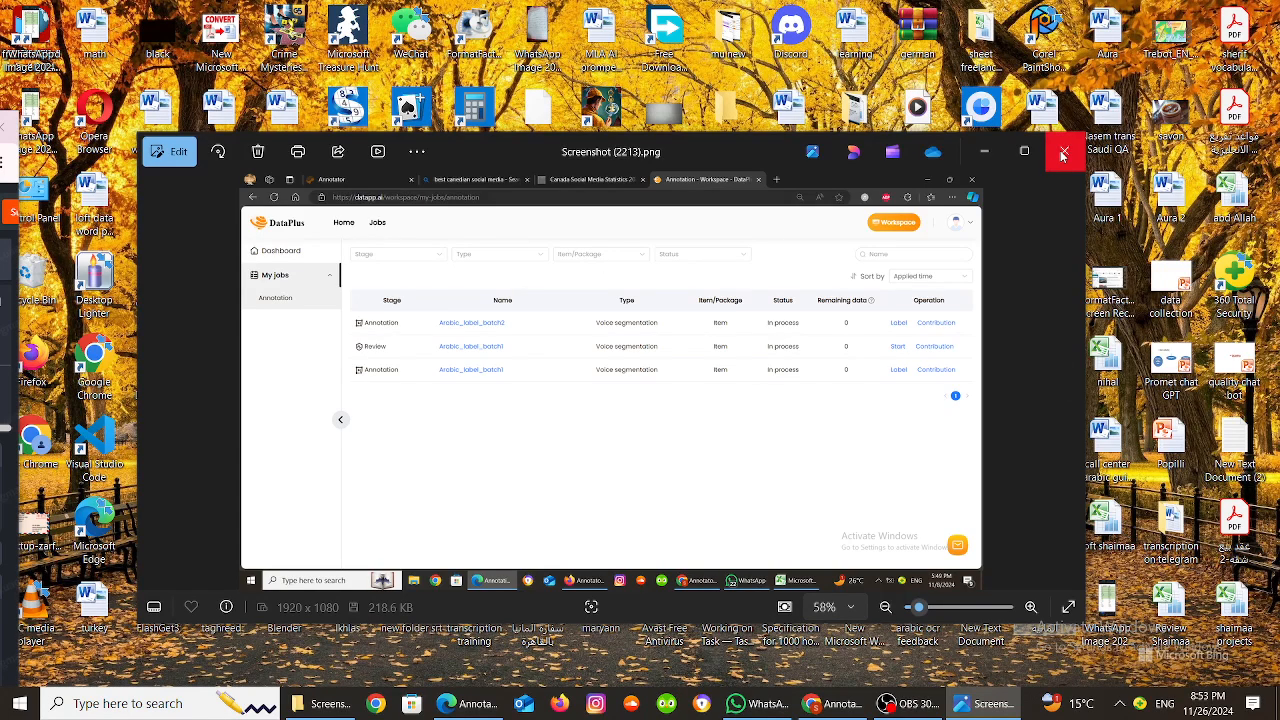
{"action": "left_click", "coordinate": [1064, 151]}
- Switch to the Chrome window with the Annotator page and show it in full screen to view segment 176
{"action": "mouse_move", "coordinate": [878, 710]}
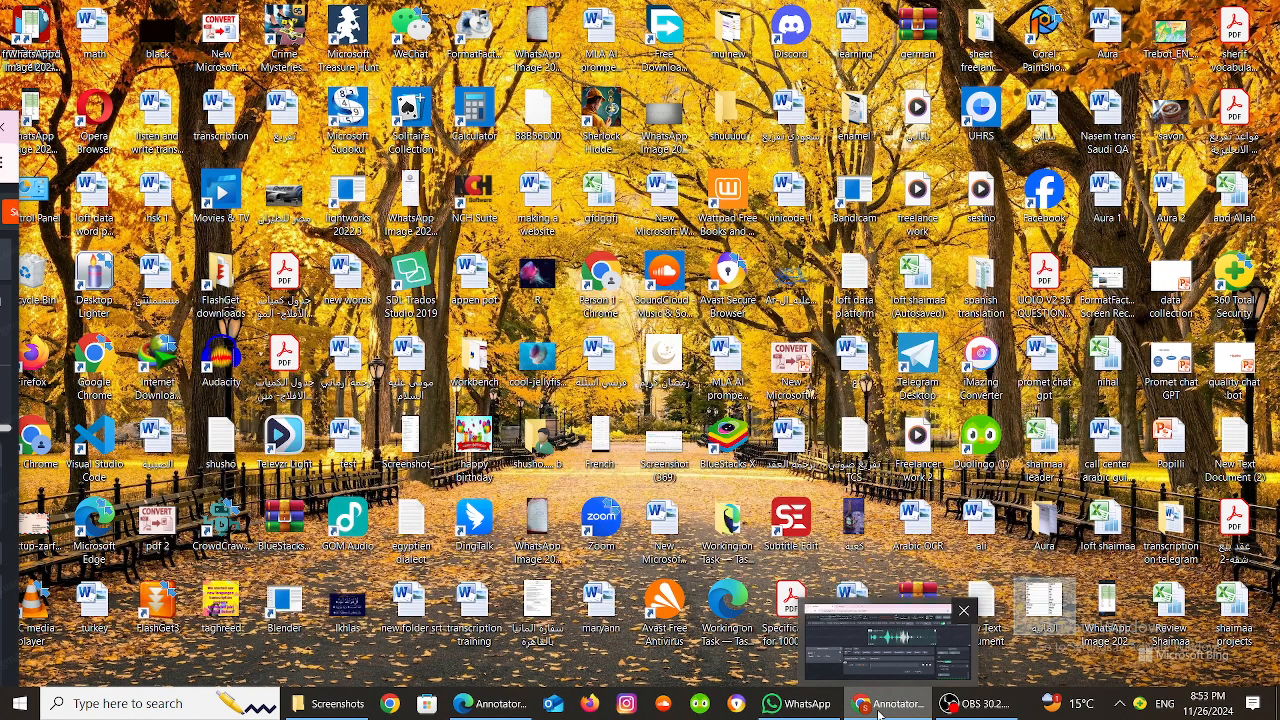
{"action": "left_click", "coordinate": [878, 710]}
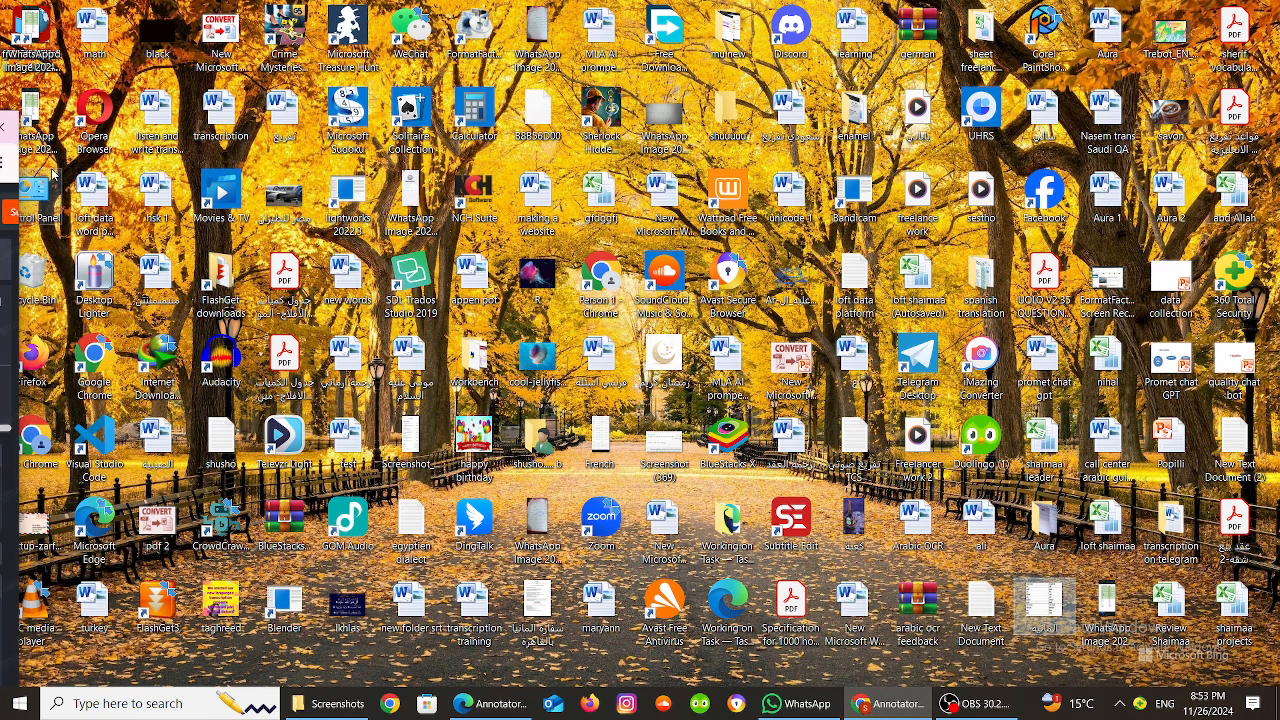
{"action": "left_click", "coordinate": [7, 162]}
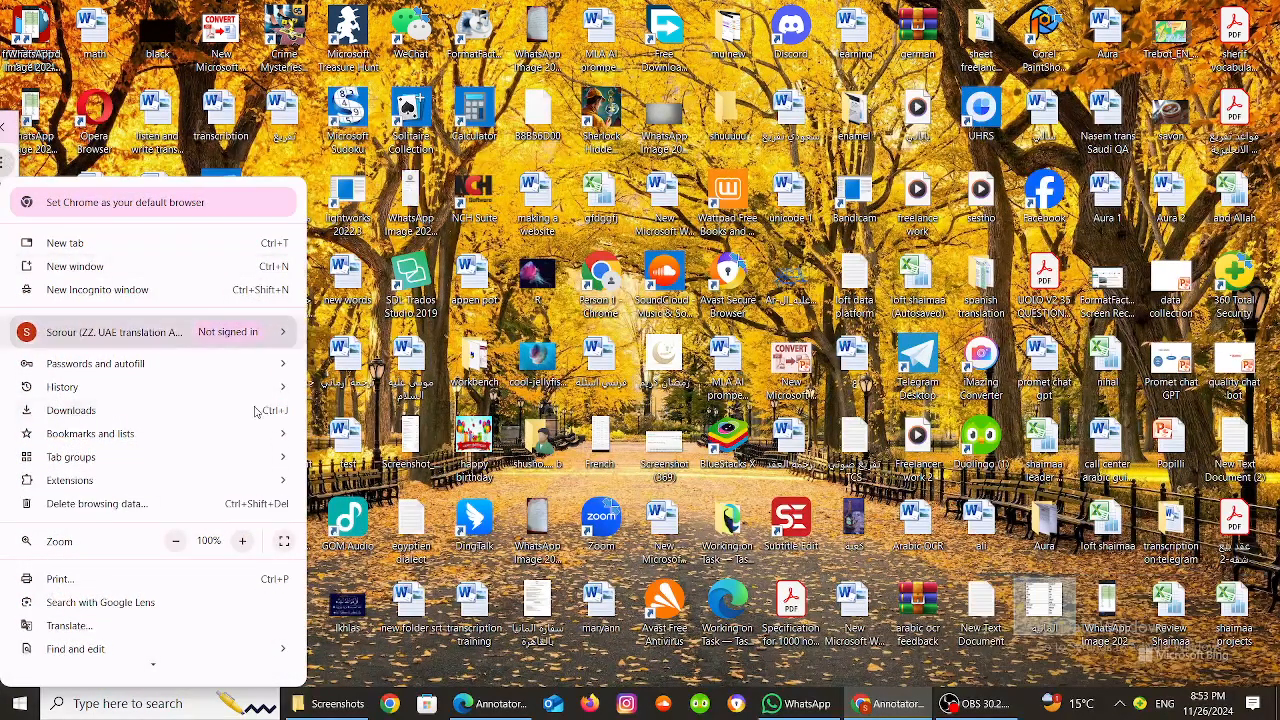
{"action": "left_click", "coordinate": [284, 541]}
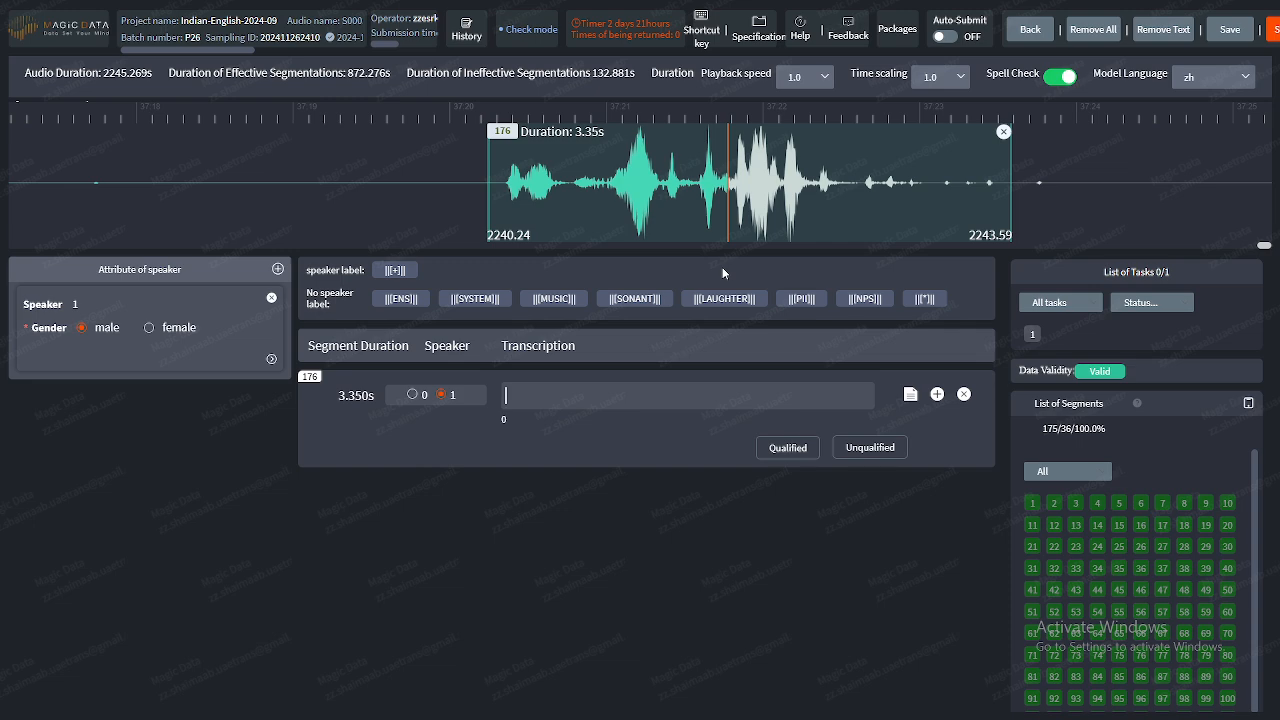
- Leave the Annotator page's full-screen view and switch to the OBS window
{"action": "mouse_move", "coordinate": [725, 3]}
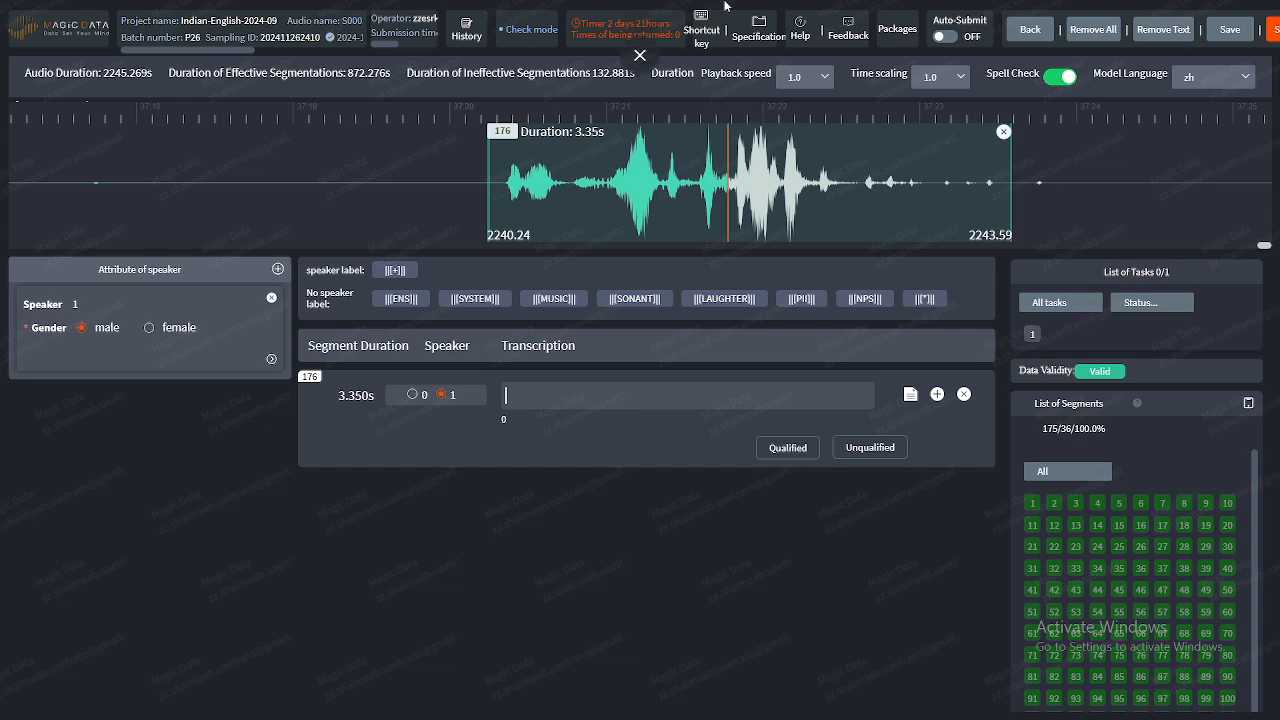
{"action": "left_click", "coordinate": [640, 50]}
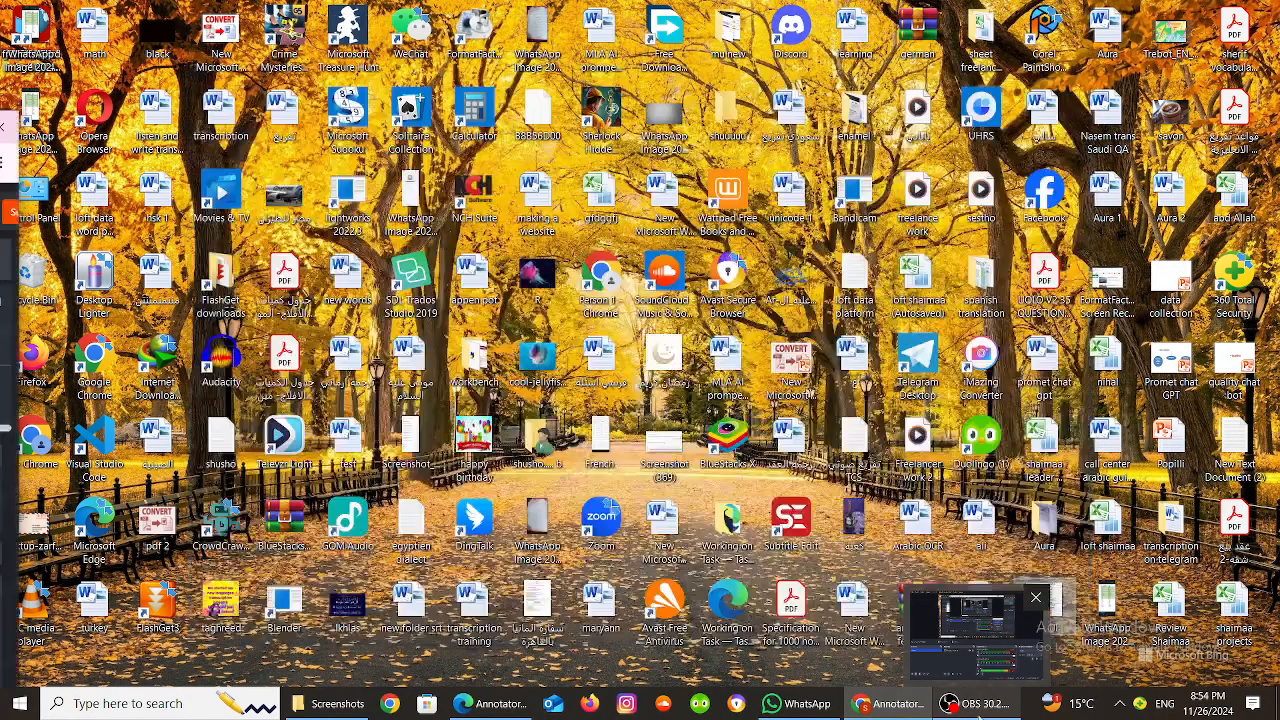
{"action": "left_click", "coordinate": [980, 705]}
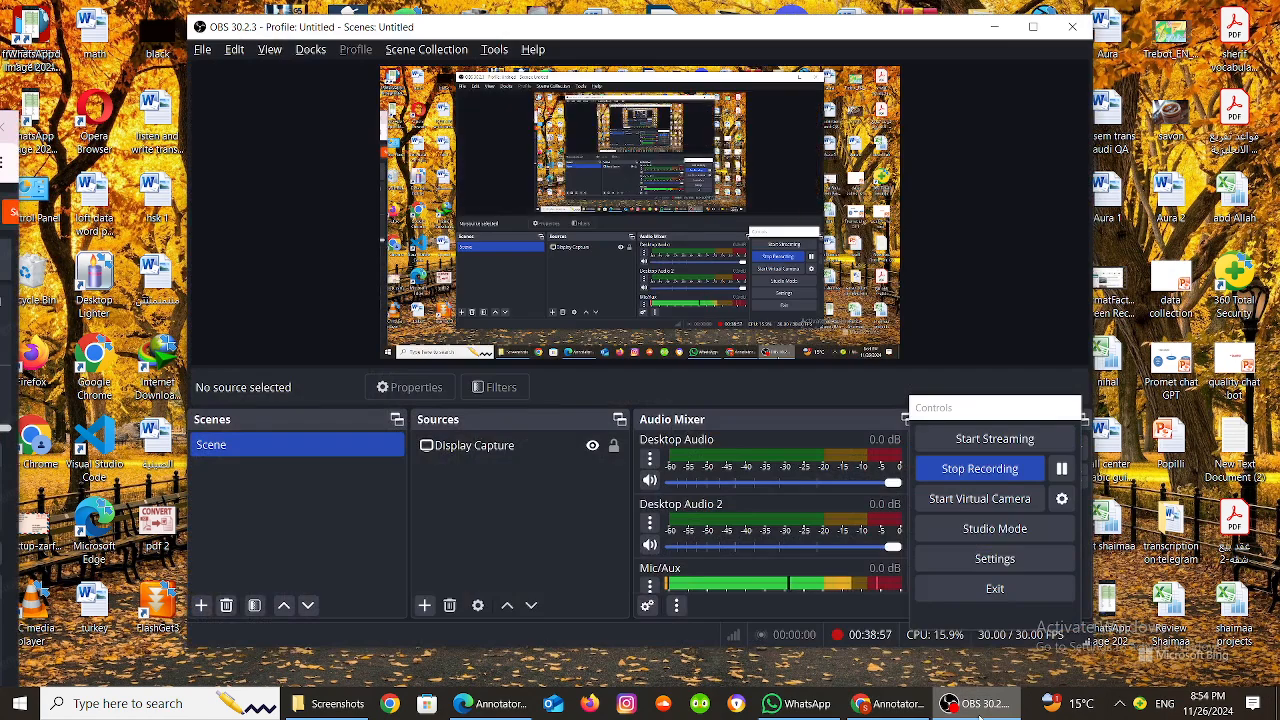